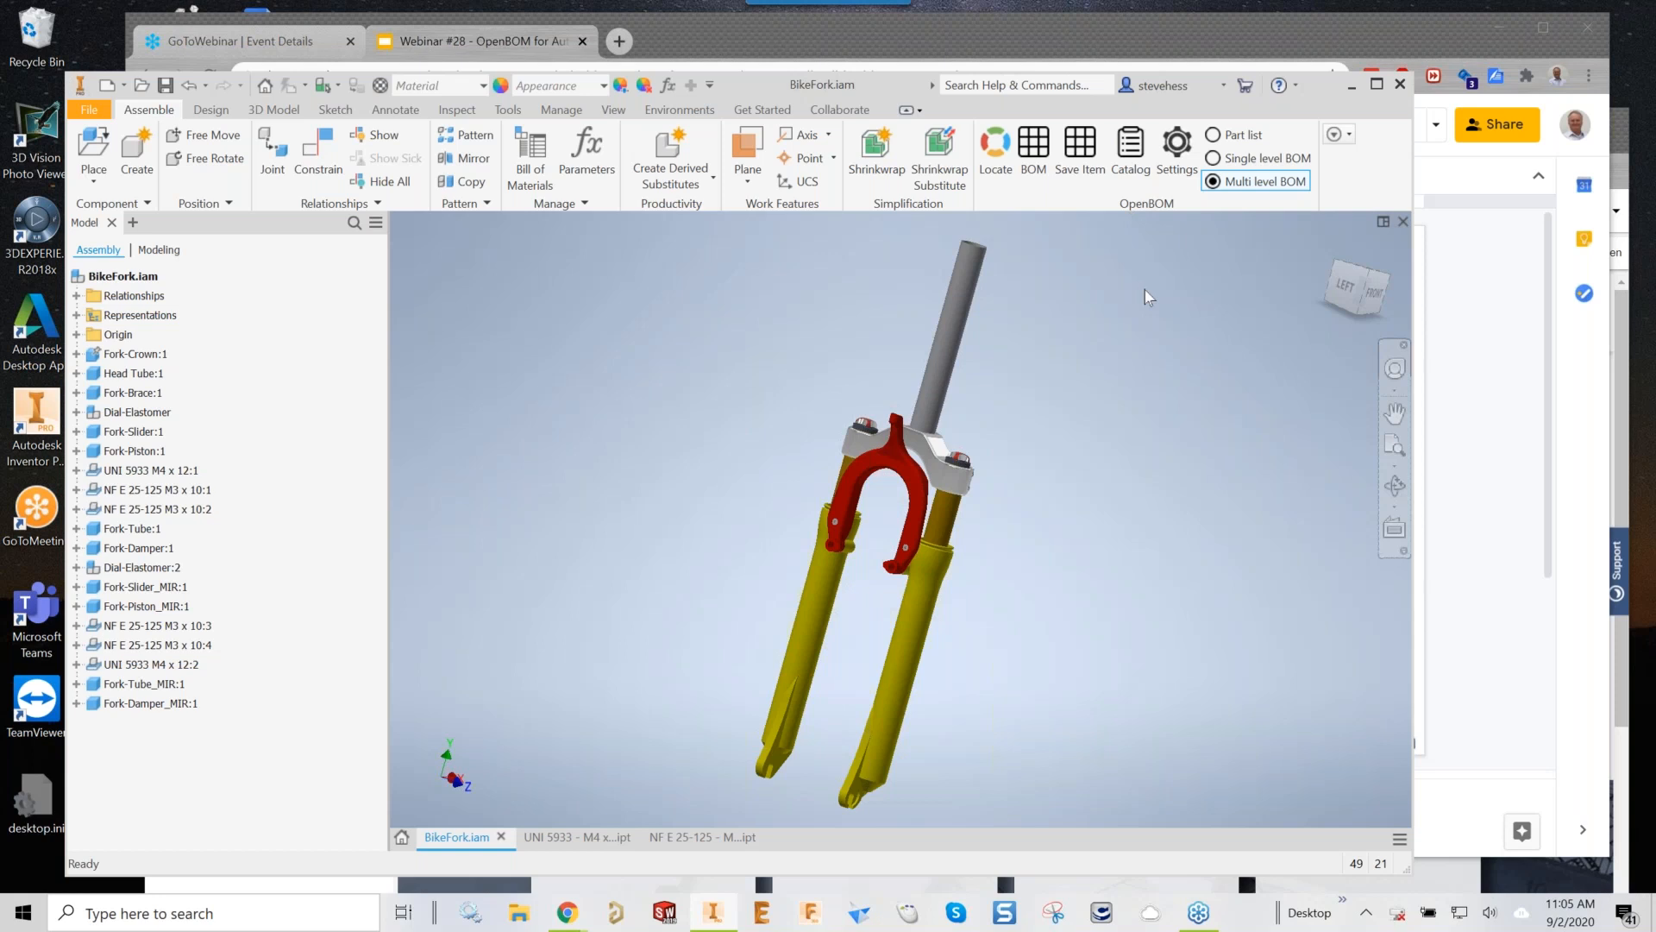
Review the OpenBOM settings, including the BOM type and default catalog, and accept them as they are
{"action": "left_click", "coordinate": [1176, 153]}
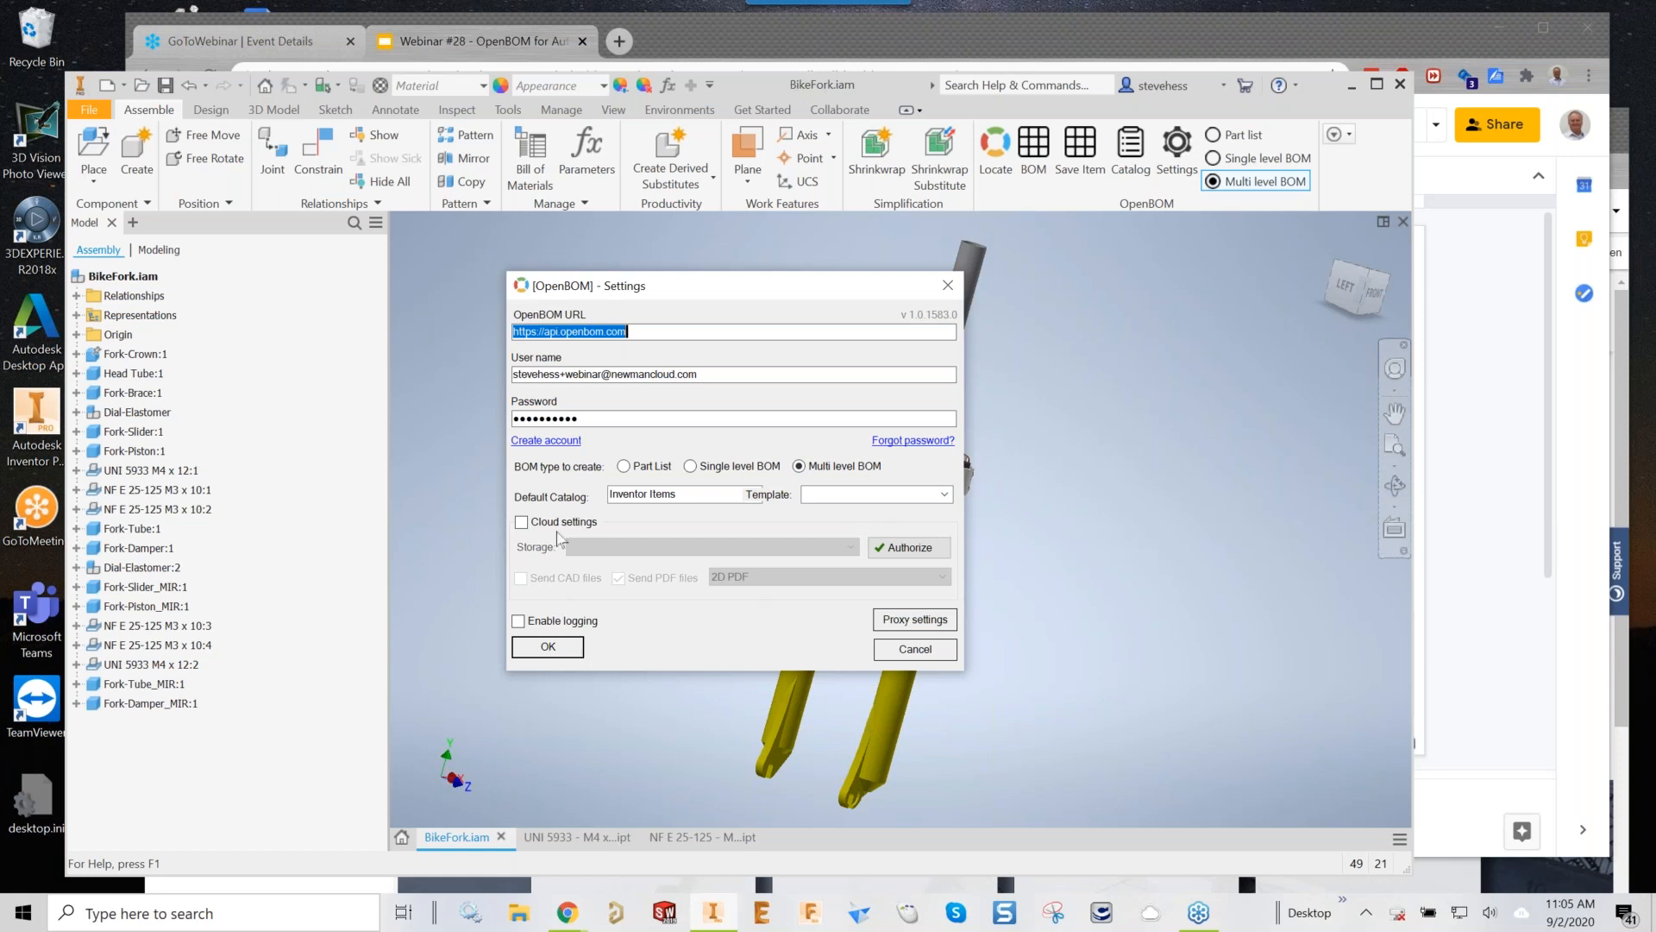
{"action": "left_click", "coordinate": [549, 648]}
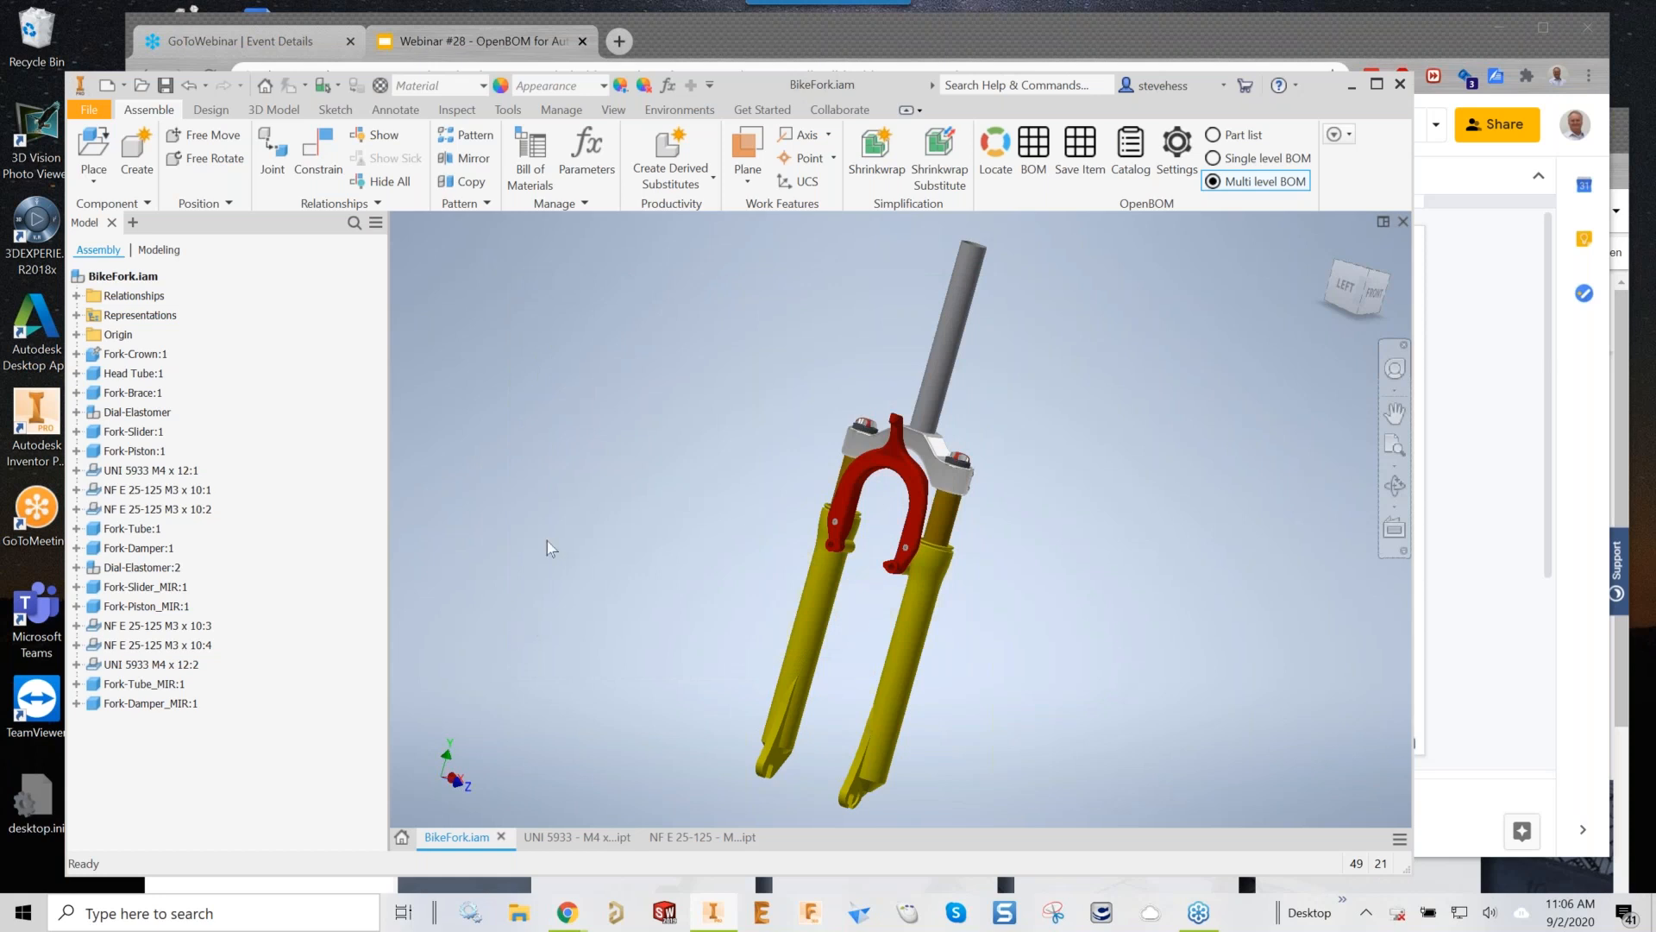
Examine the BikeFork assembly's bill of materials in the model data and structured views, including whether the structured view is enabled
{"action": "left_click", "coordinate": [529, 155]}
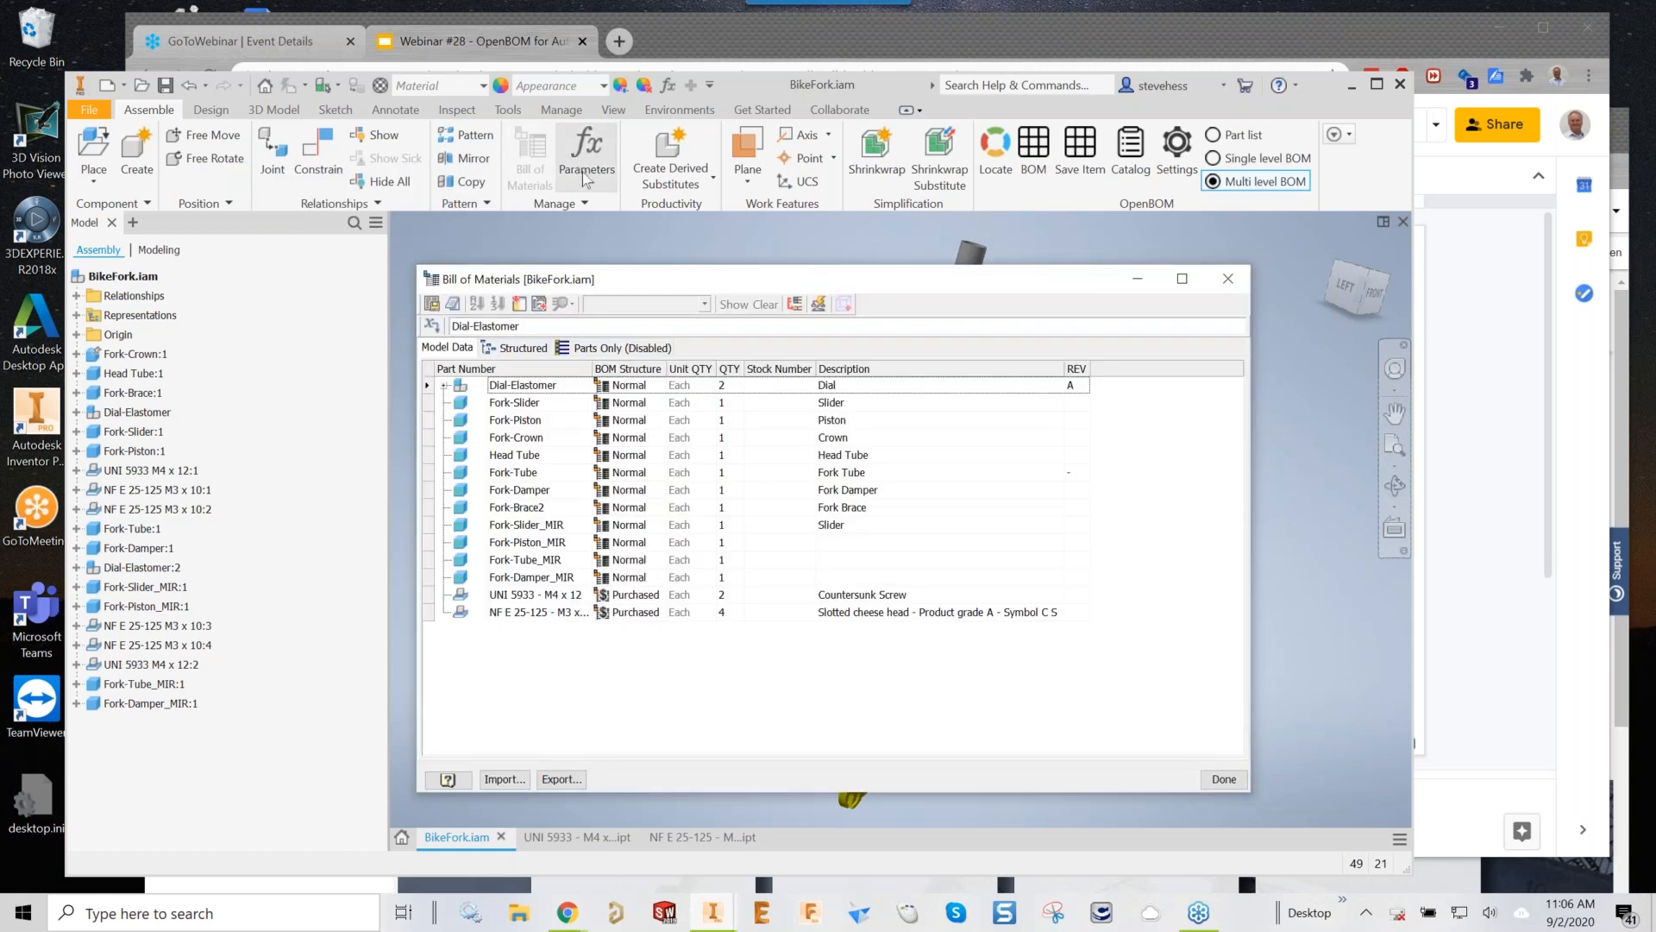
{"action": "left_click", "coordinate": [625, 372]}
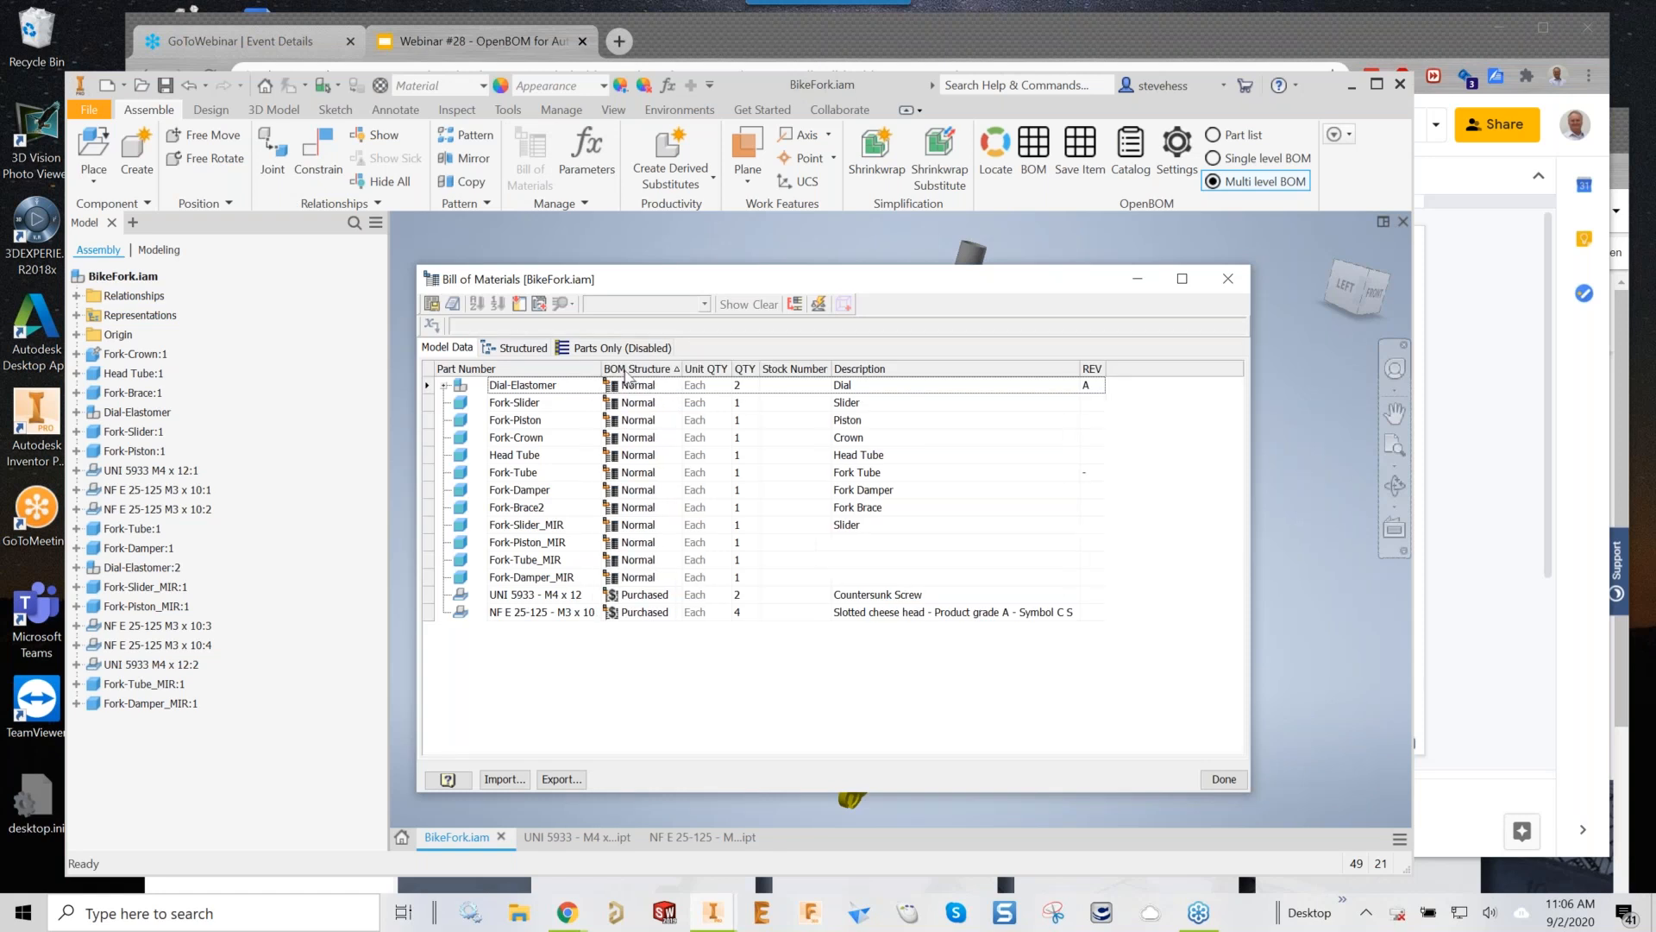
{"action": "left_click", "coordinate": [528, 349]}
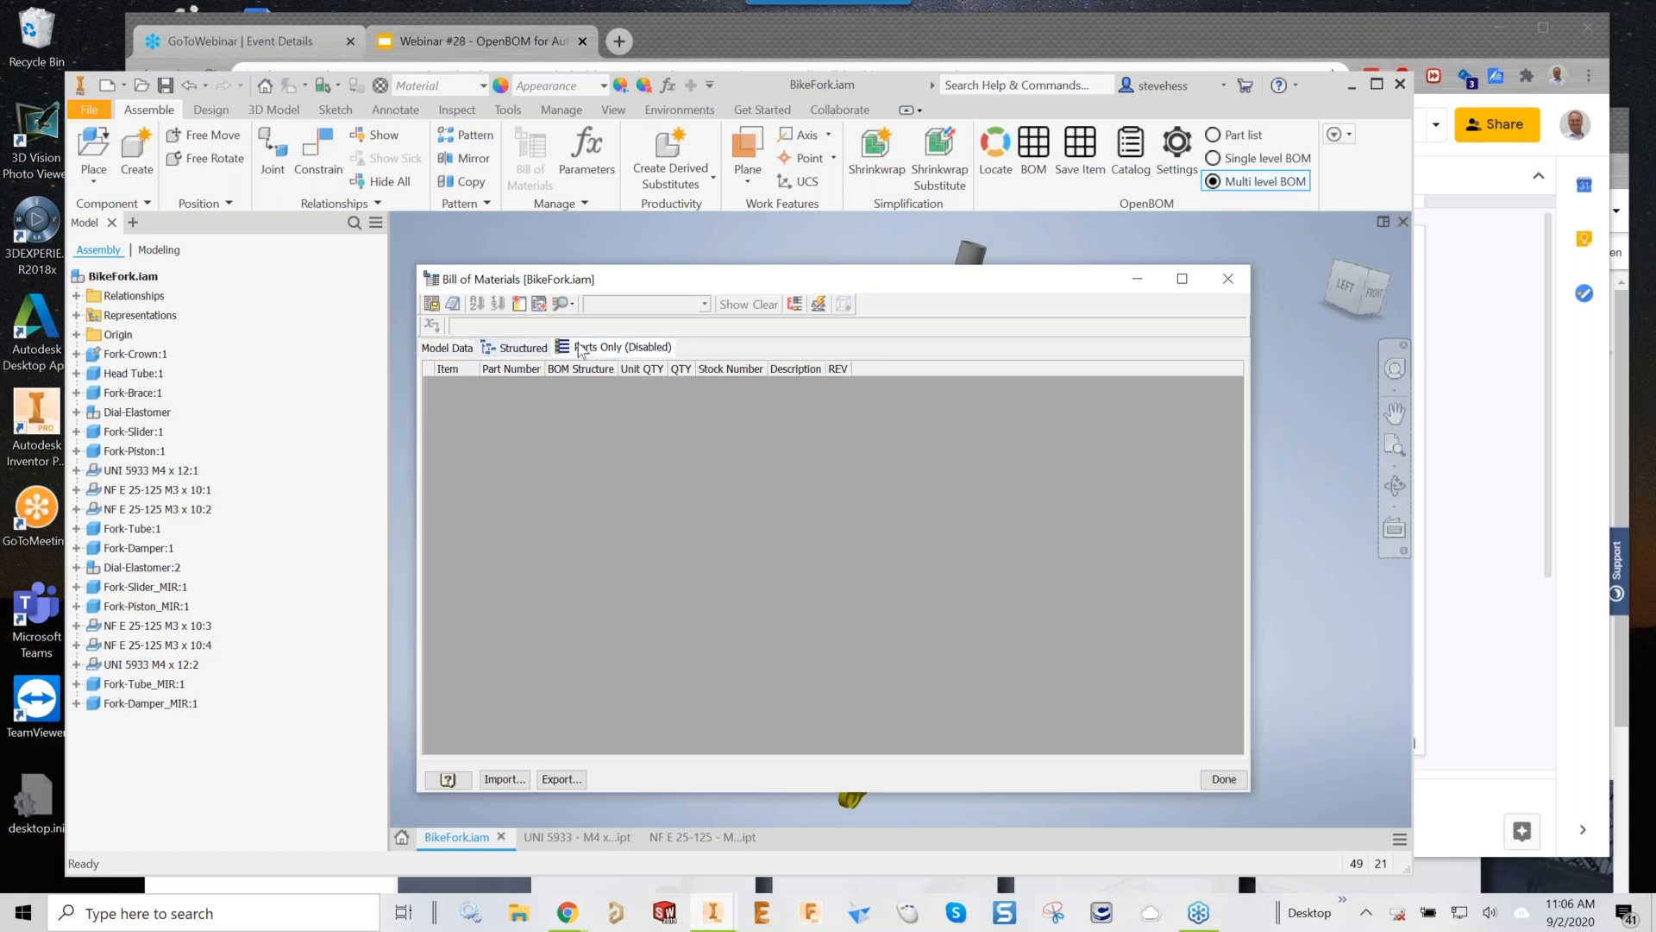
{"action": "right_click", "coordinate": [519, 353]}
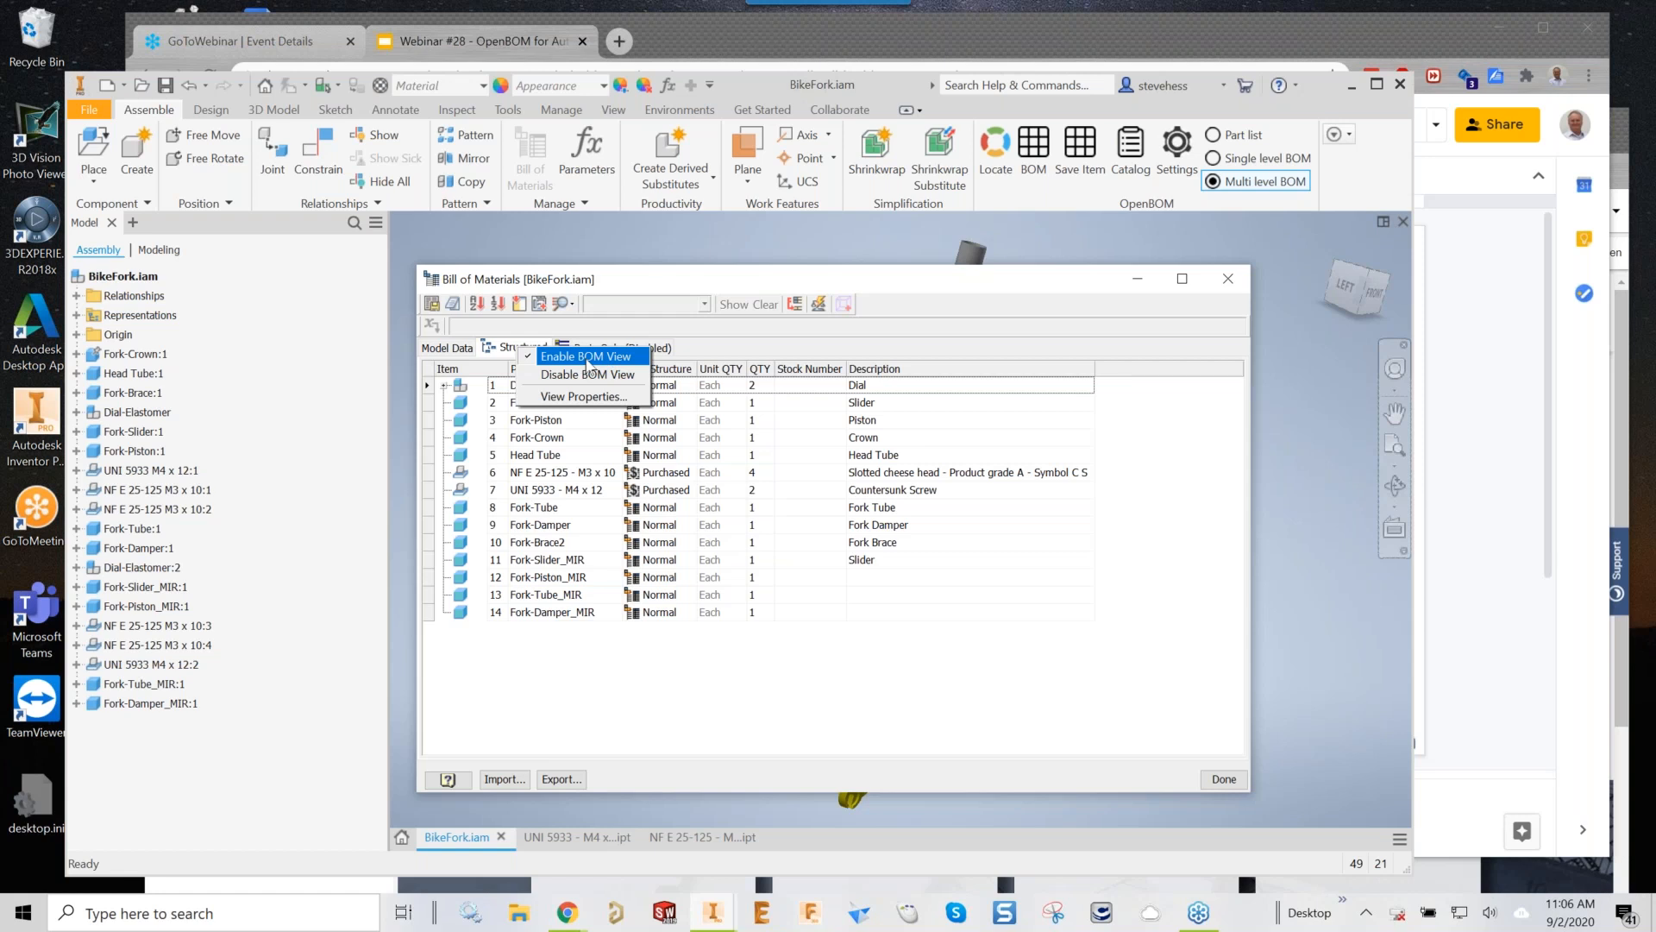
{"action": "left_click", "coordinate": [846, 346]}
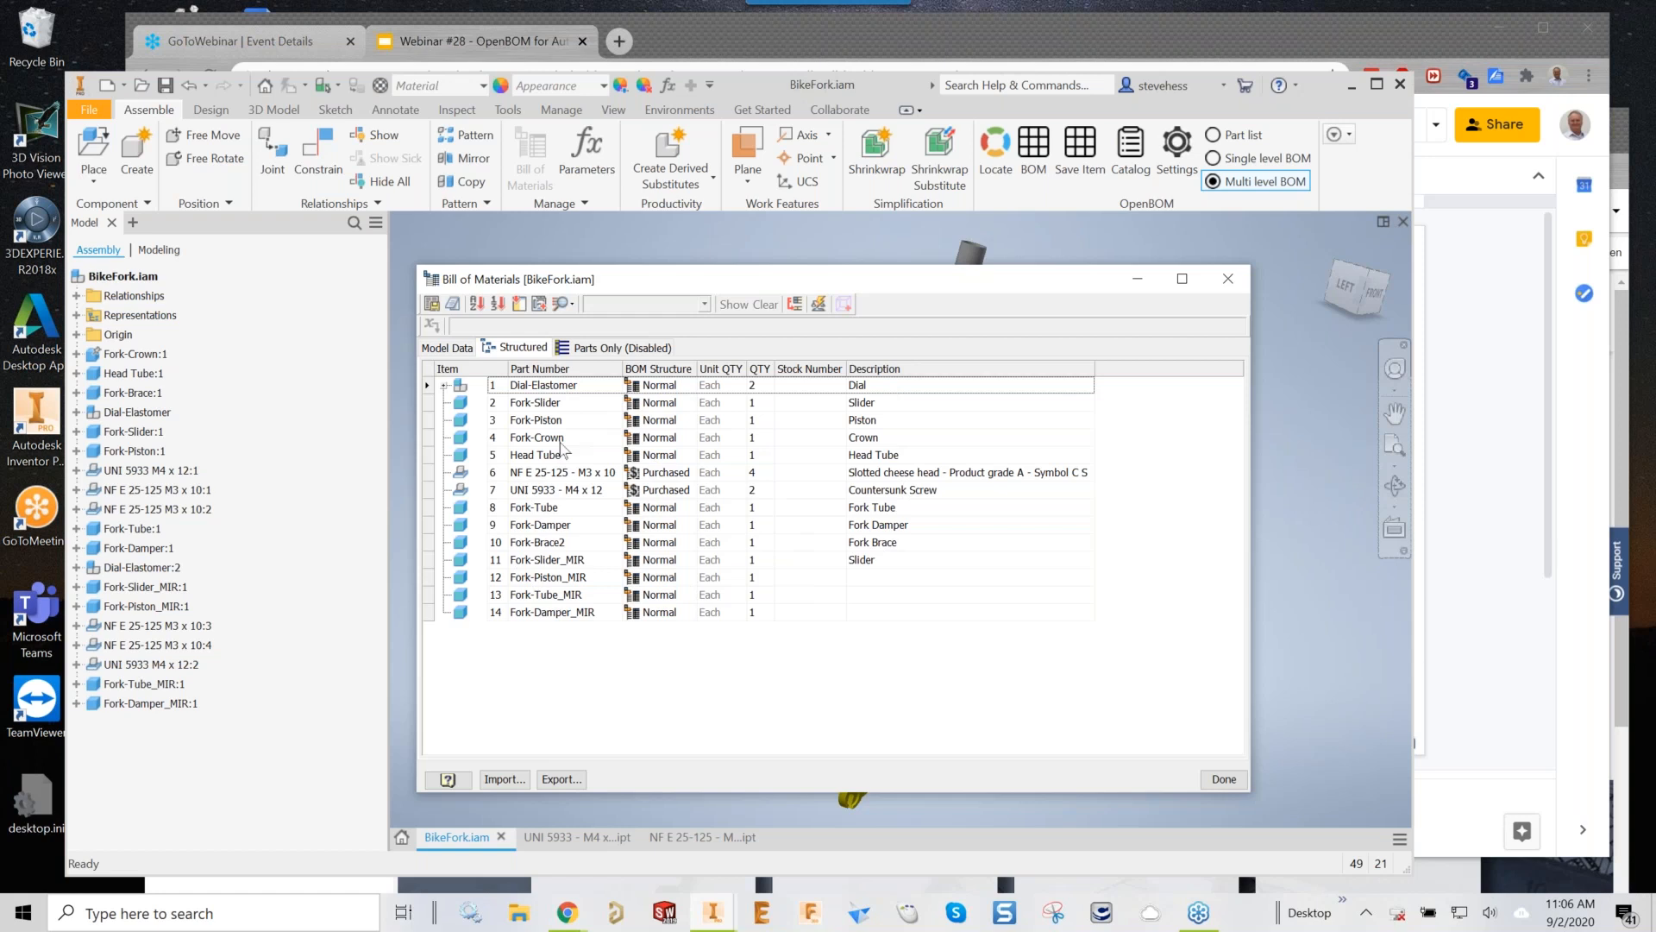
{"action": "right_click", "coordinate": [509, 348]}
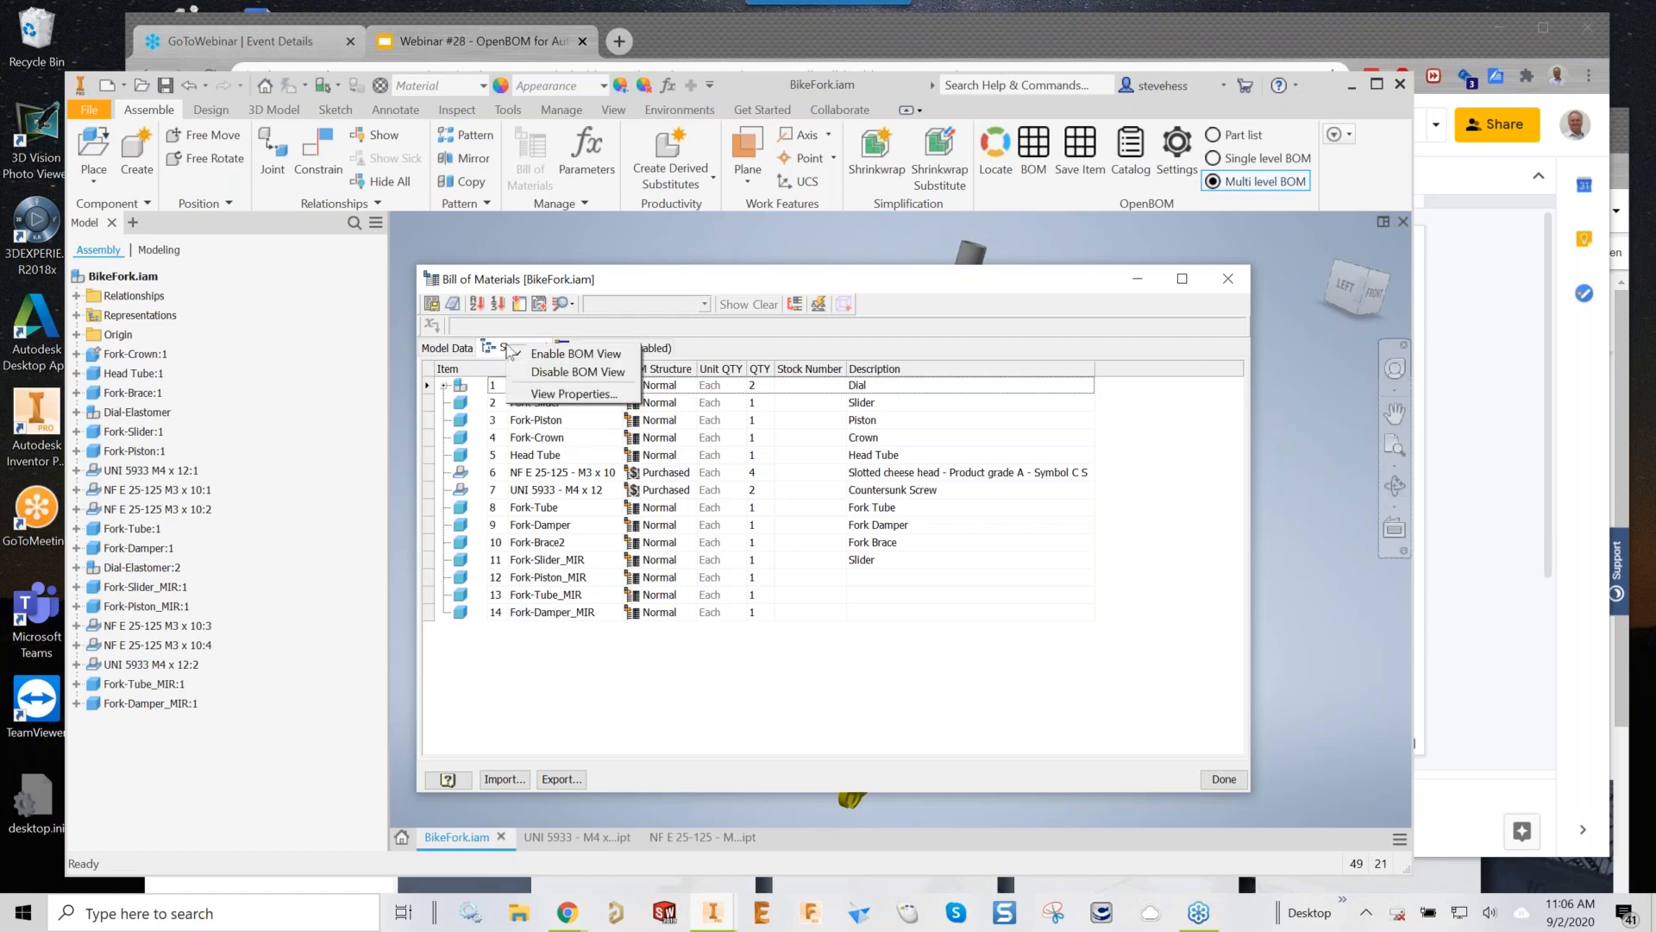
{"action": "left_click", "coordinate": [1242, 781]}
{"action": "left_click", "coordinate": [1224, 779]}
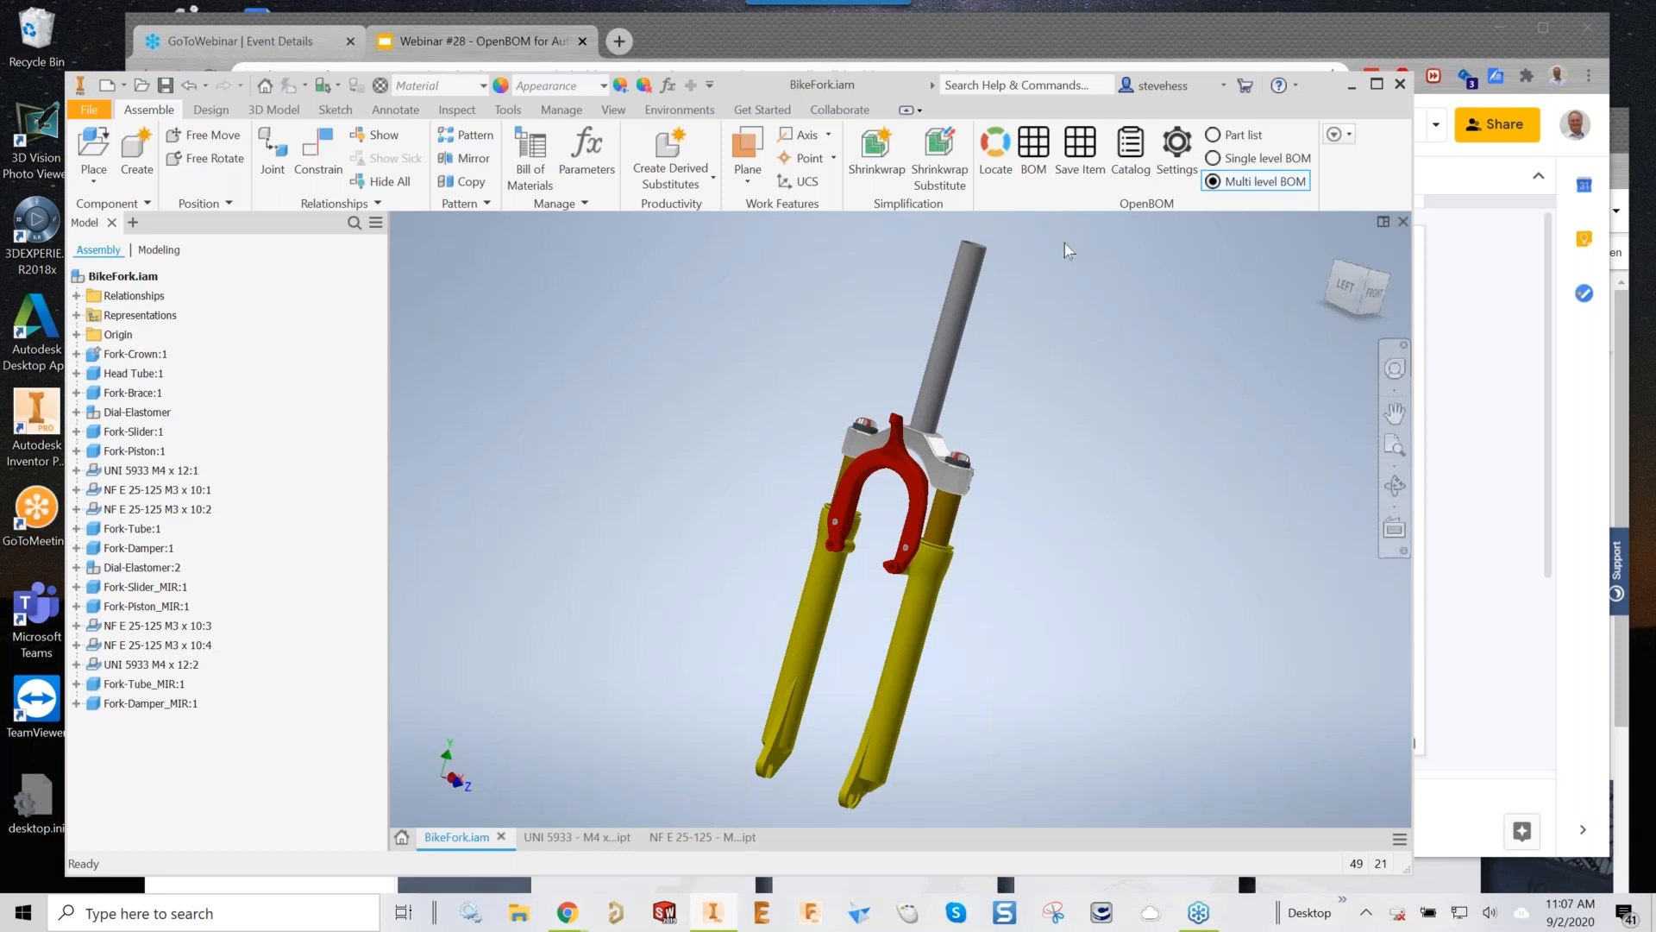
Try to locate the BikeFork design's existing documents in OpenBOM
{"action": "left_click", "coordinate": [995, 148]}
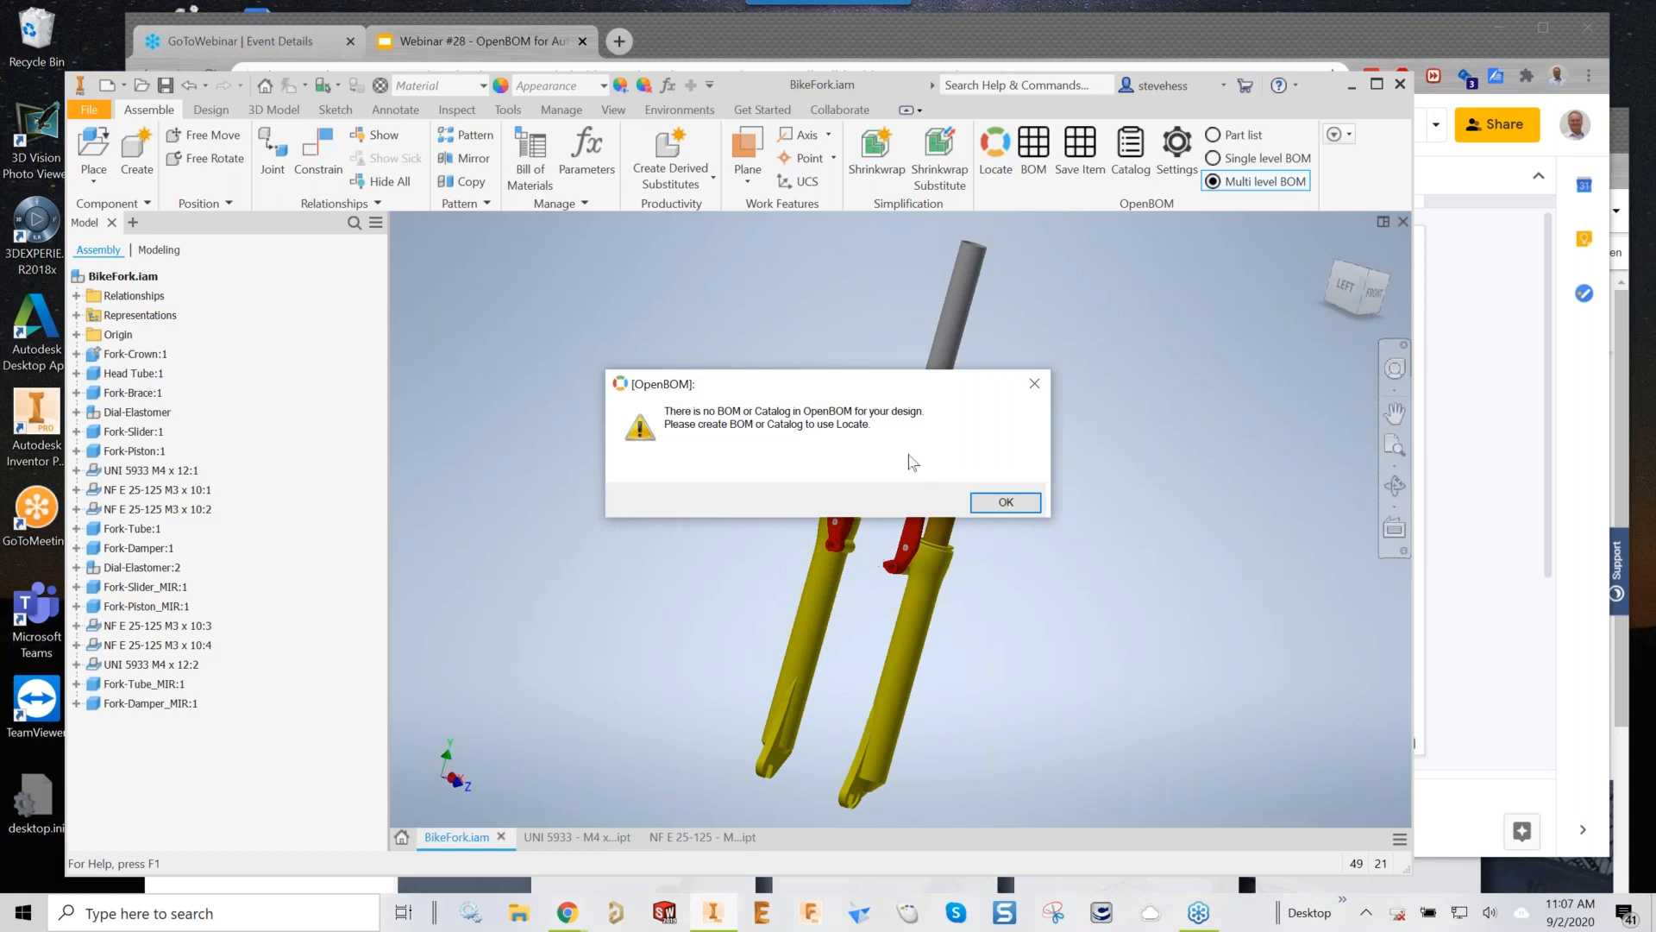
{"action": "left_click", "coordinate": [1008, 503]}
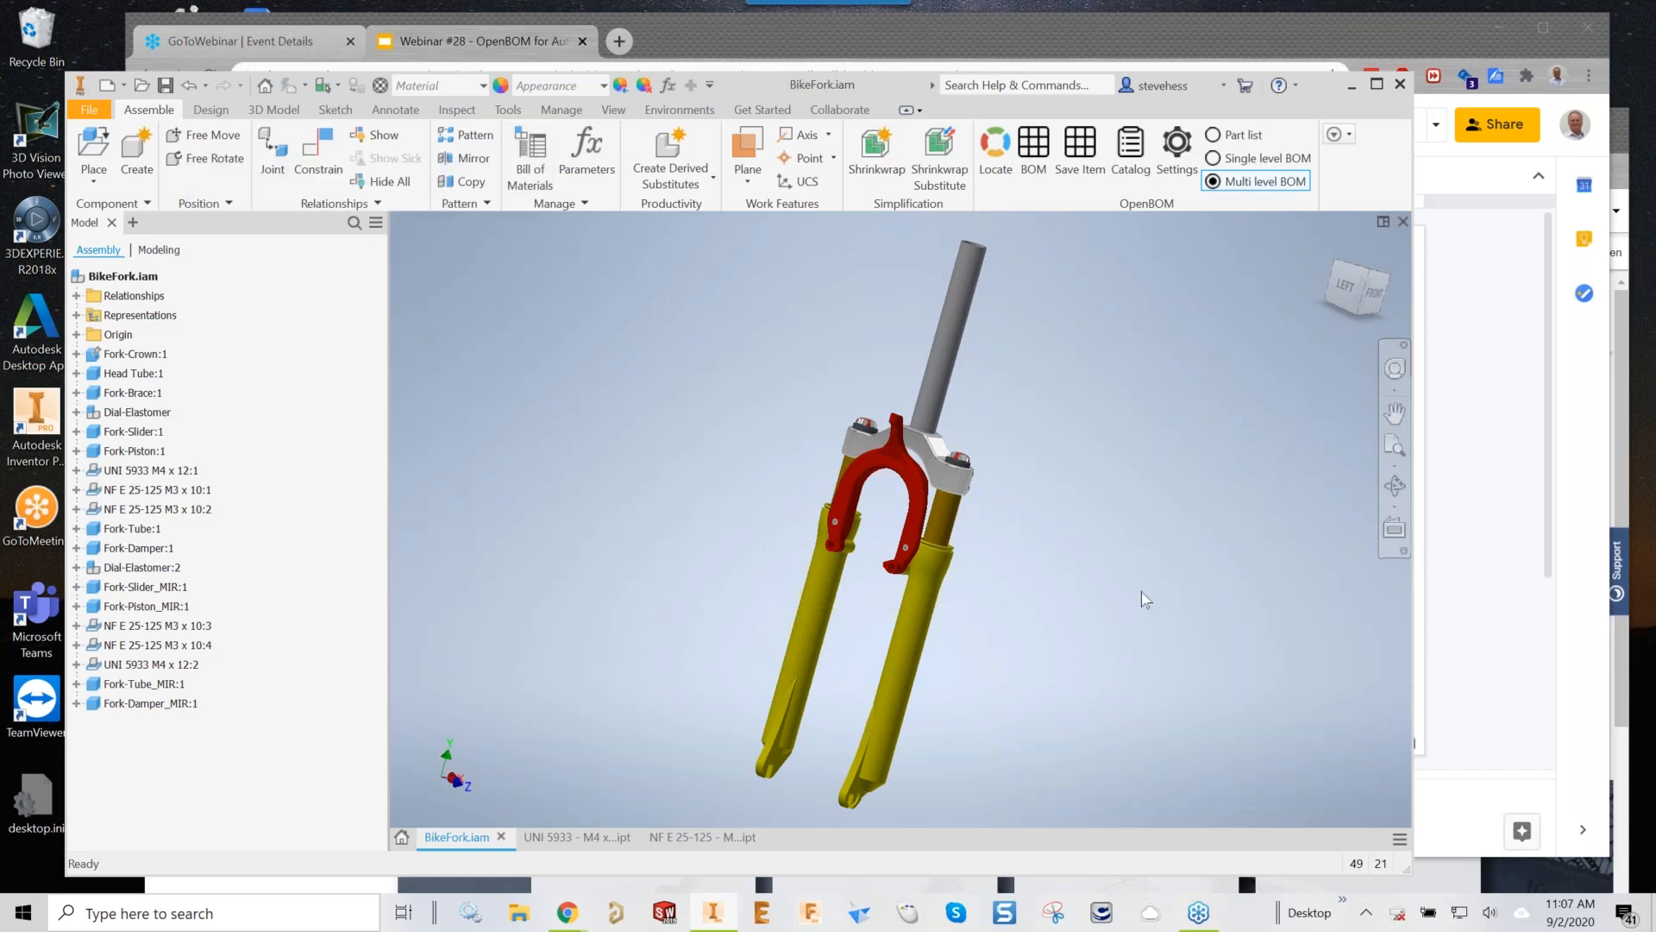
Create the multi-level BikeFork BOM in OpenBOM and write its parts and assemblies to the Inventor Items catalog
{"action": "left_click", "coordinate": [1037, 150]}
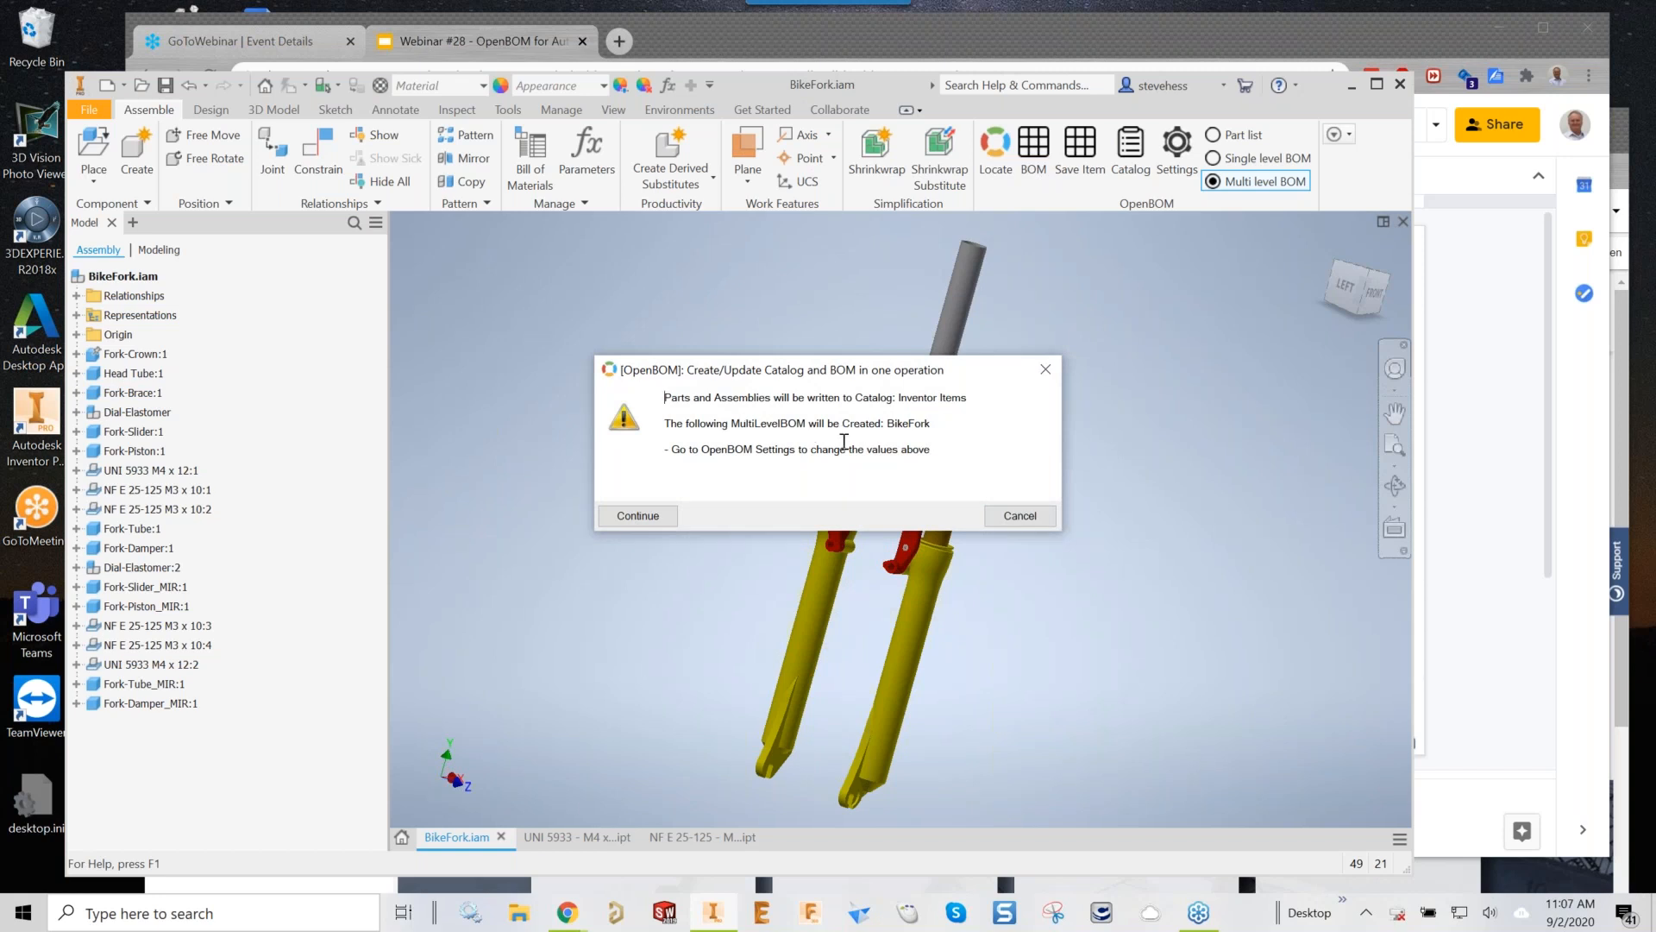
{"action": "double_click", "coordinate": [923, 398]}
{"action": "left_click_drag", "start_coordinate": [922, 401], "coordinate": [945, 401]}
{"action": "left_click", "coordinate": [636, 518]}
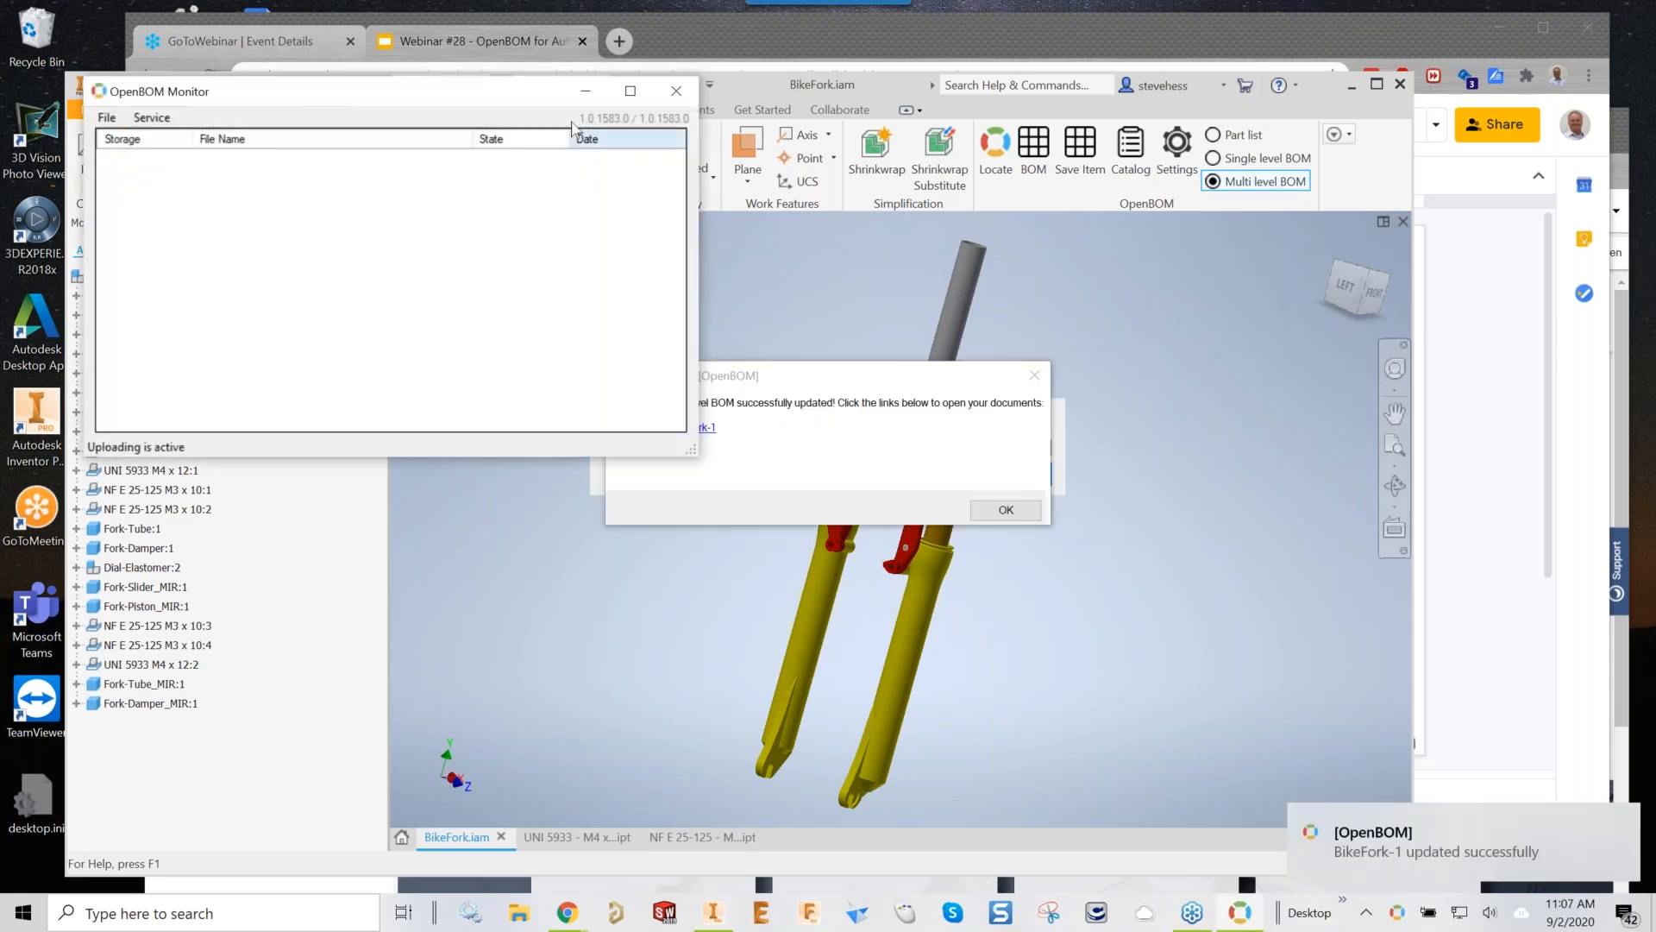
Open the BikeFork-1 BOM in the browser and make its table compact with a narrower thumbnail image column and wrapped text
{"action": "left_click_drag", "start_coordinate": [428, 110], "coordinate": [368, 130]}
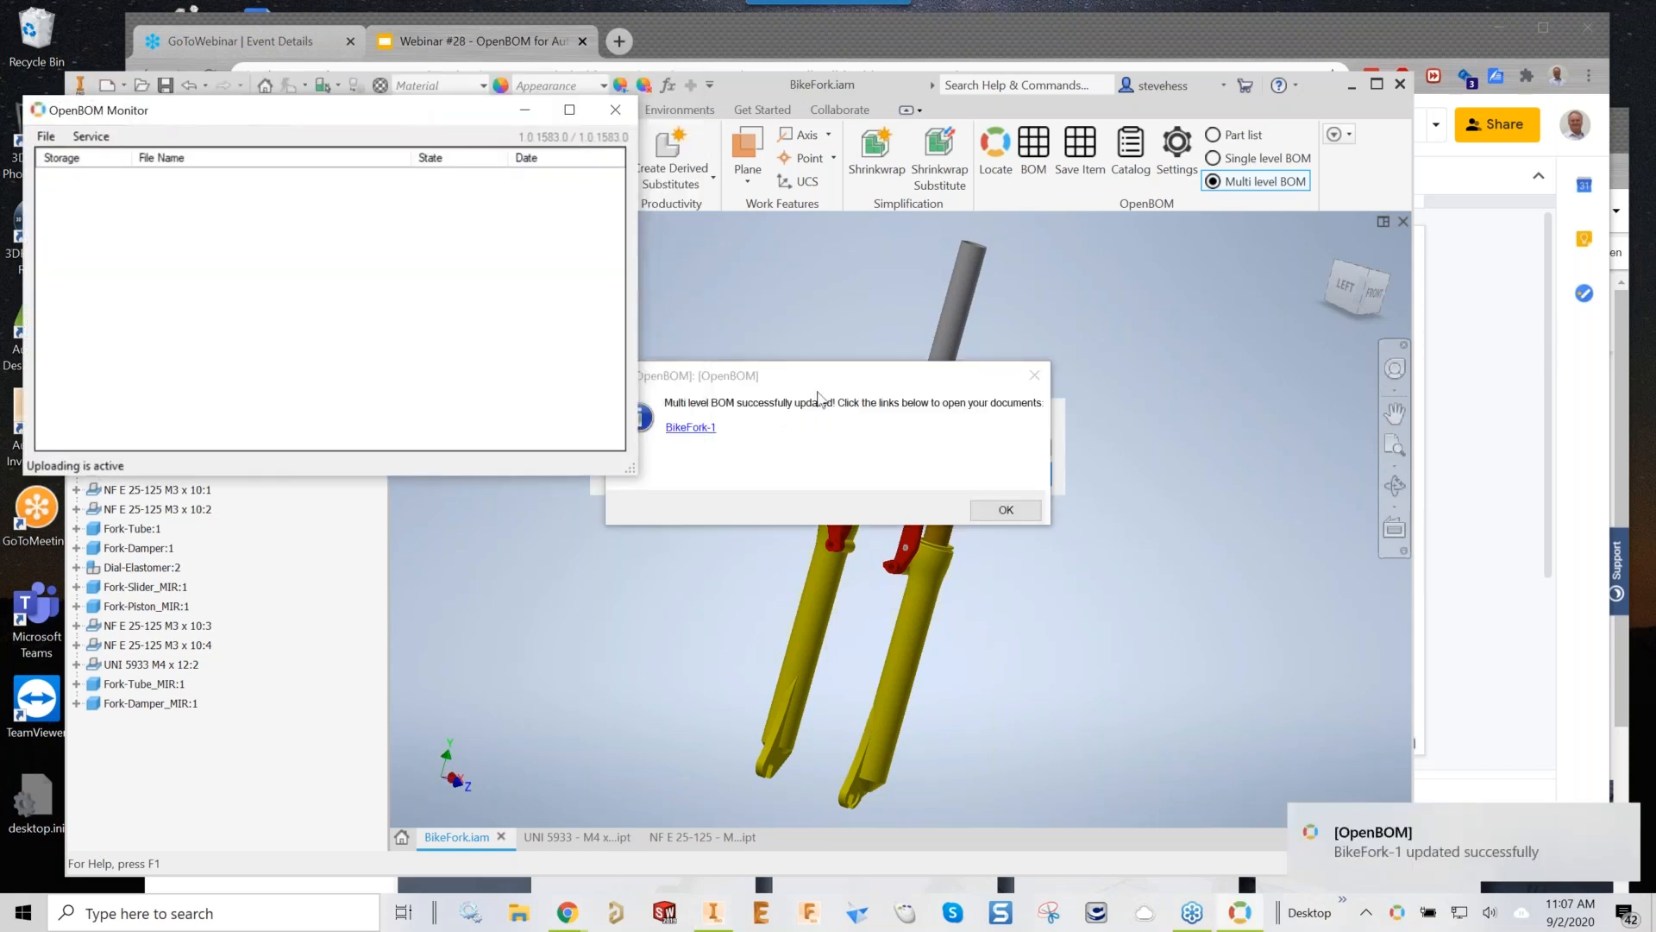
{"action": "left_click", "coordinate": [695, 428]}
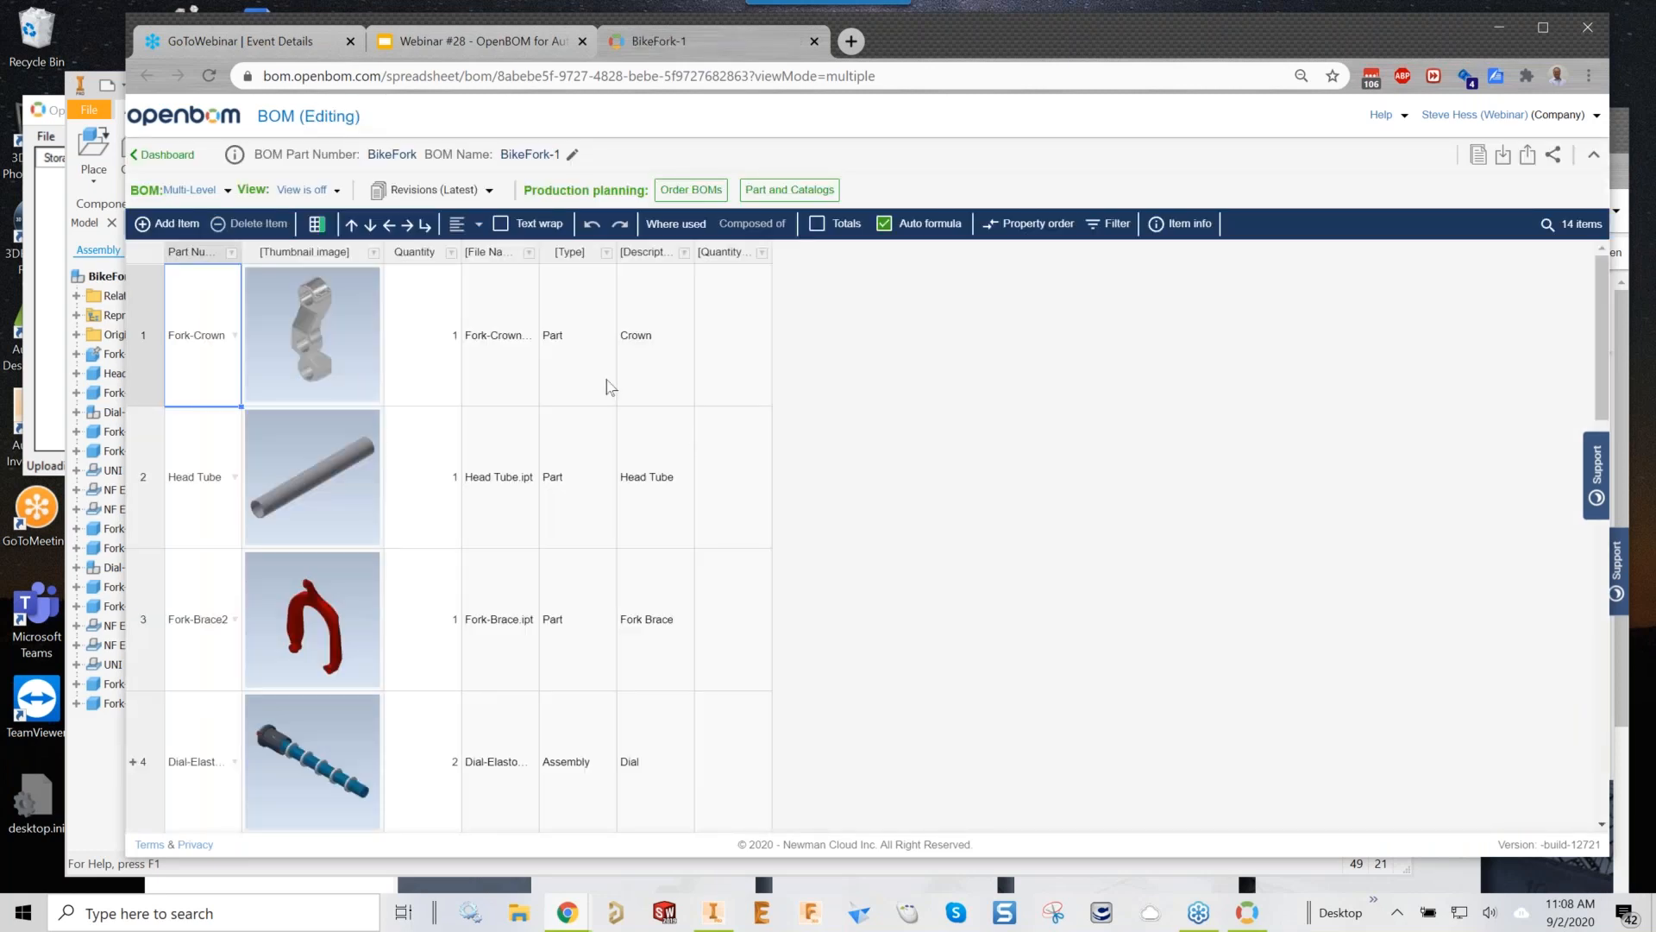
{"action": "left_click_drag", "start_coordinate": [384, 252], "coordinate": [349, 251]}
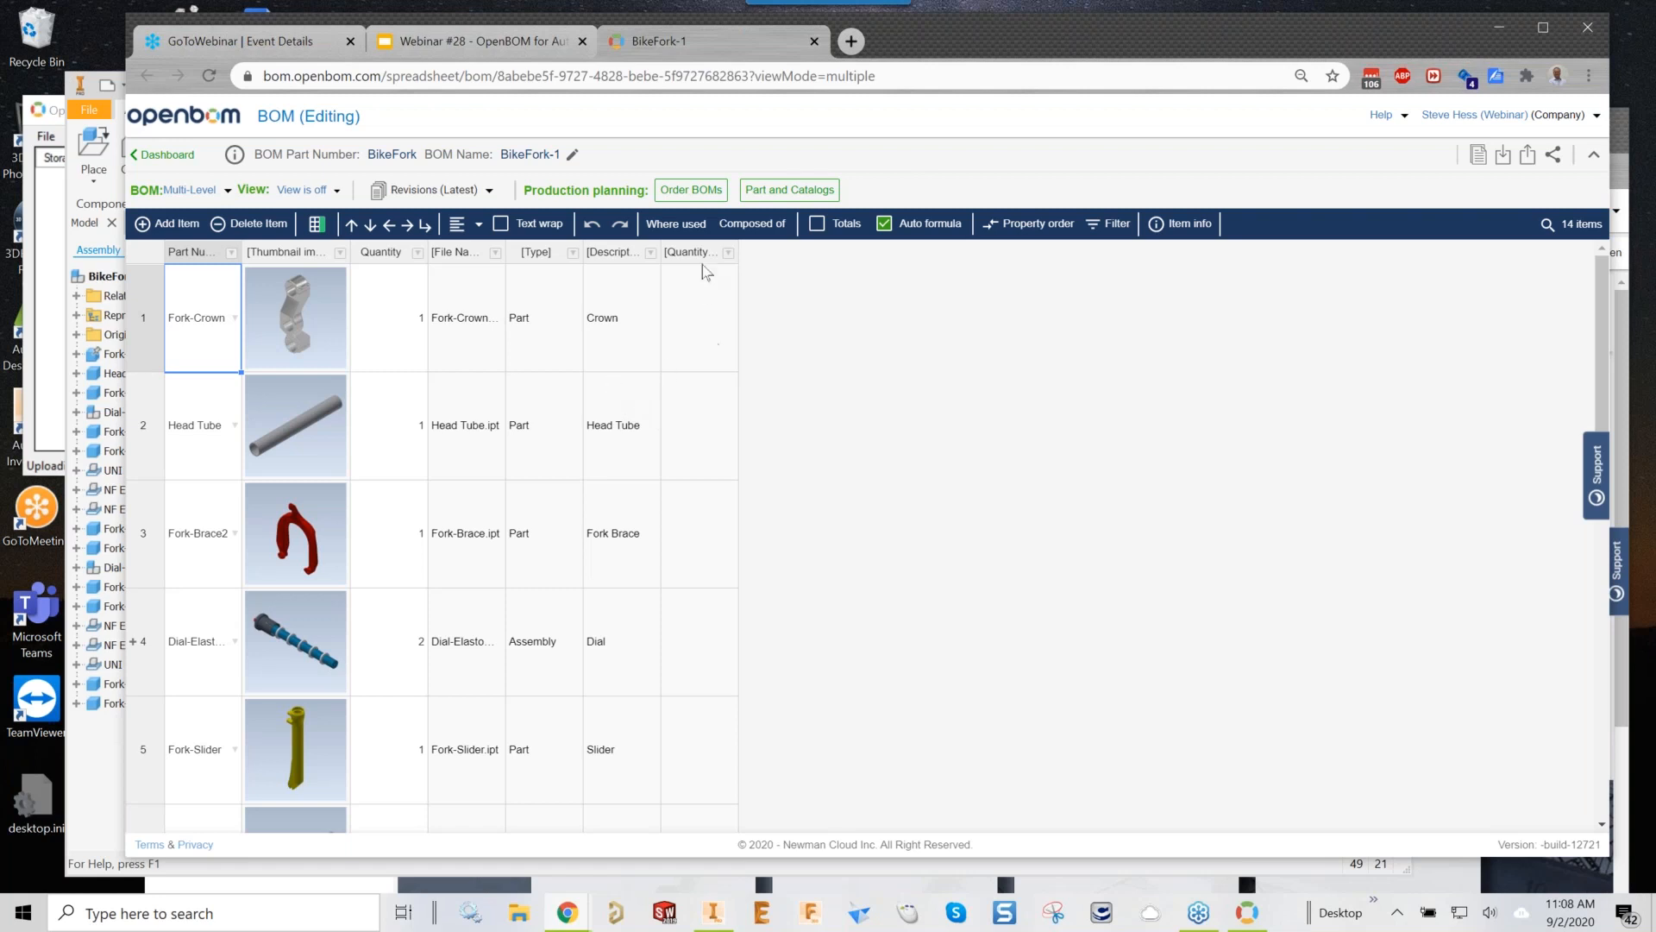
{"action": "left_click", "coordinate": [502, 224]}
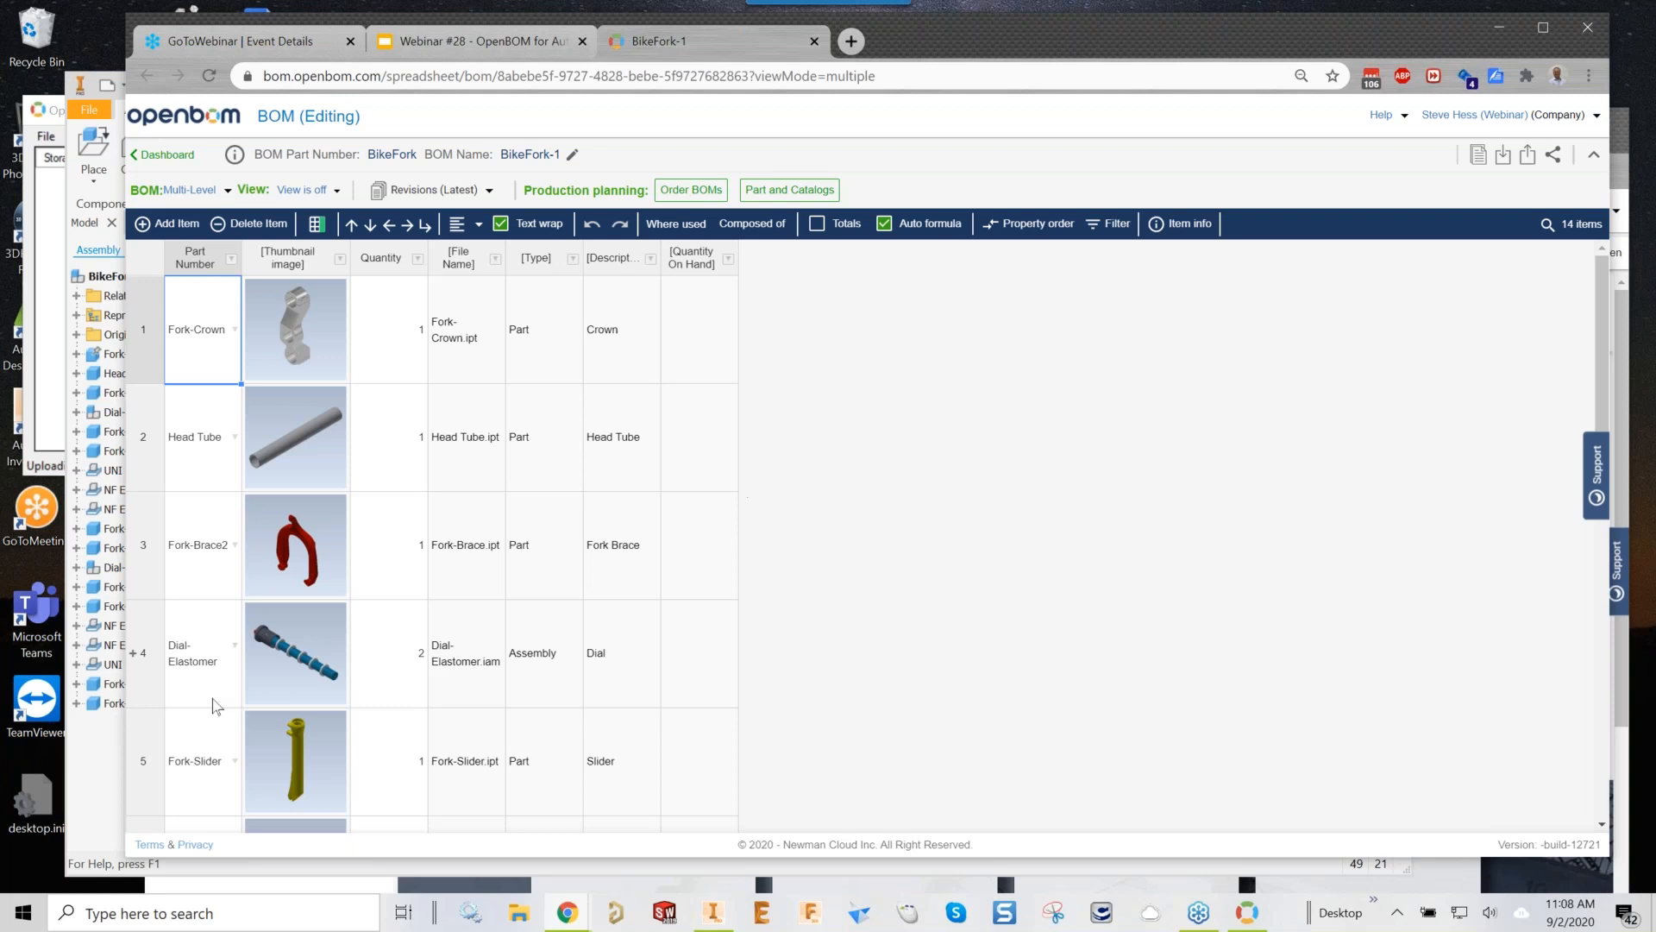
Expand the Dial-Elastomer subassembly to examine its components, collapse it again and review the remaining BOM rows and their descriptions
{"action": "left_click", "coordinate": [135, 656]}
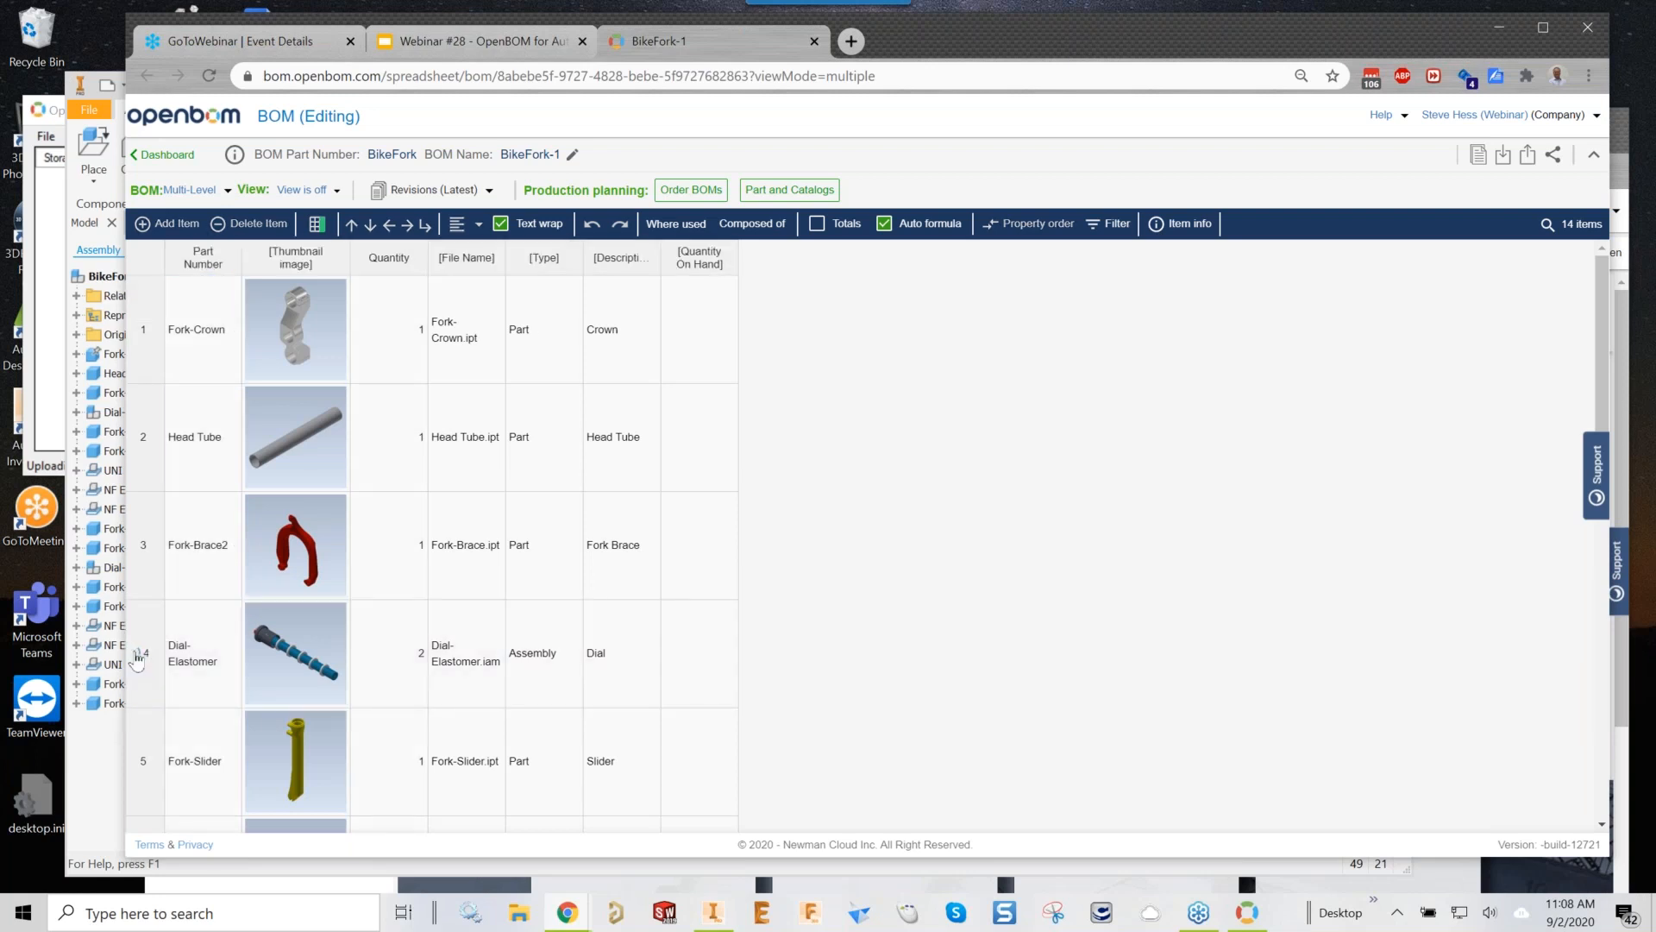
{"action": "scroll", "coordinate": [470, 580], "scroll_direction": "down", "scroll_amount": 2}
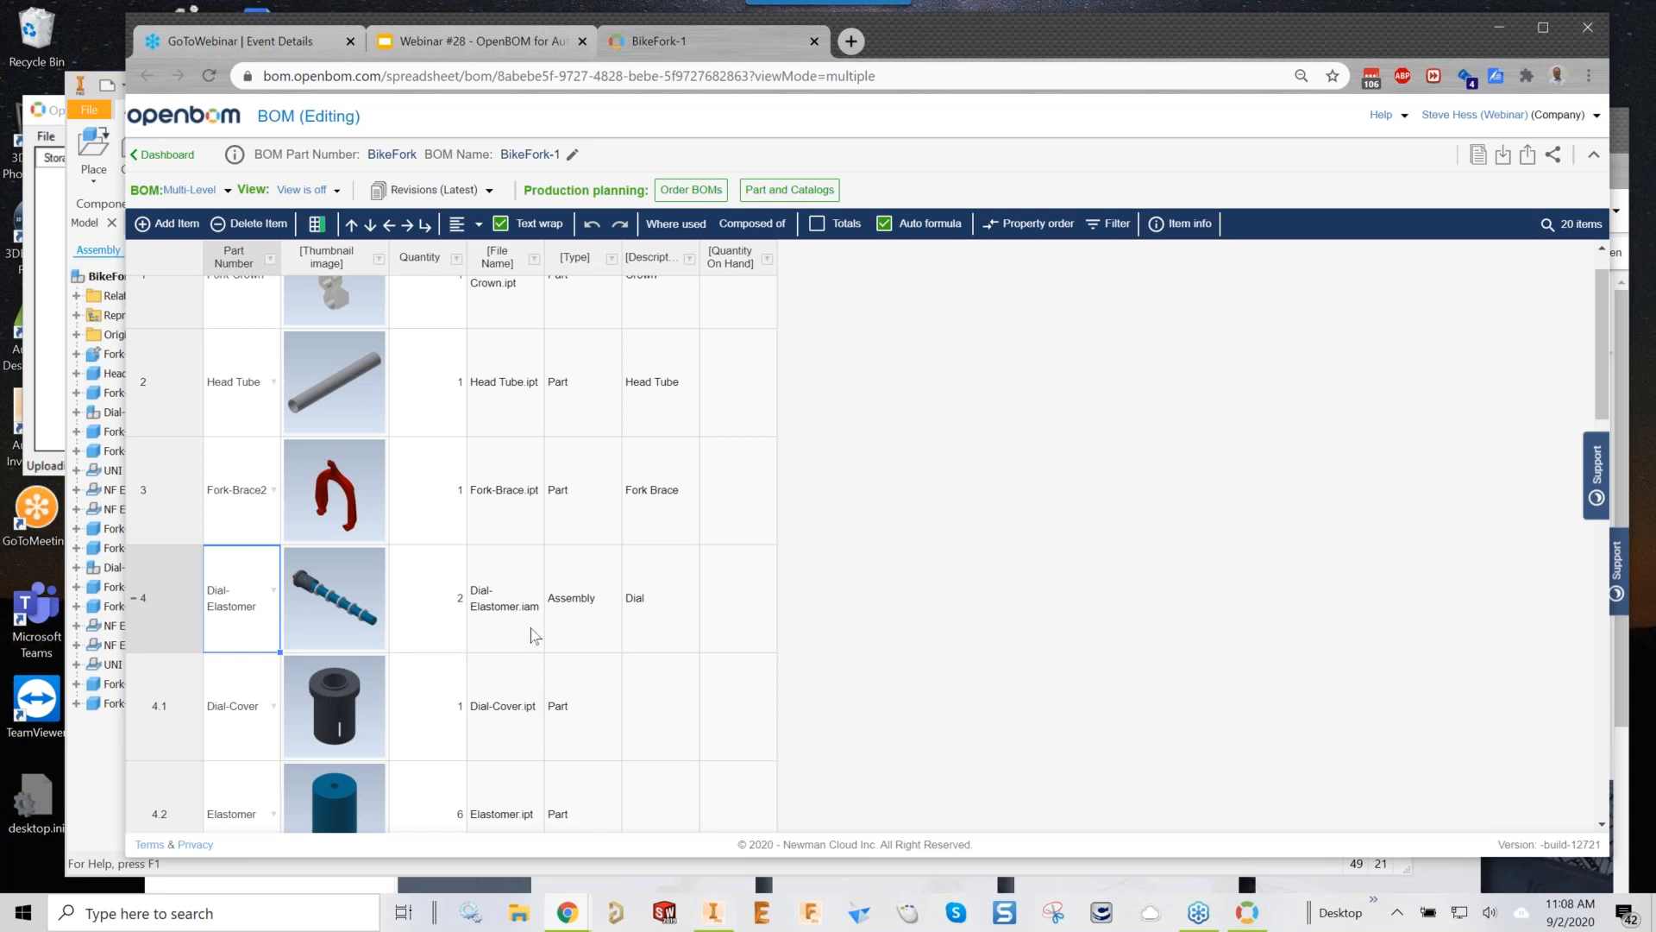
{"action": "scroll", "coordinate": [402, 696], "scroll_direction": "down", "scroll_amount": 2}
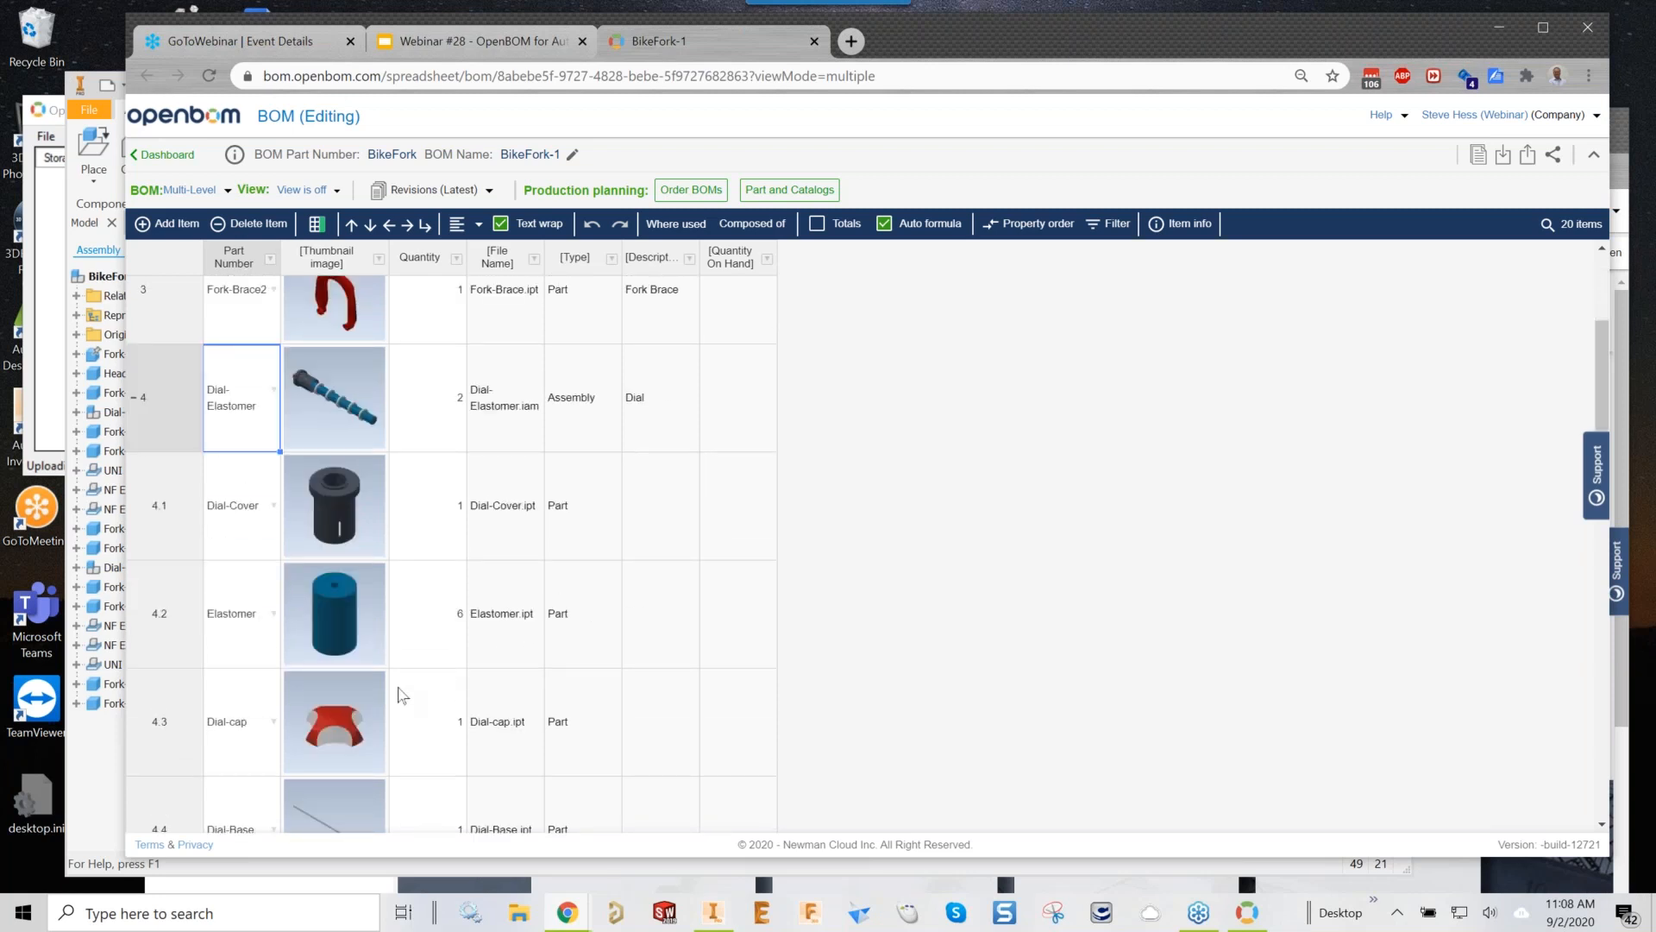
{"action": "scroll", "coordinate": [340, 662], "scroll_direction": "down", "scroll_amount": 2}
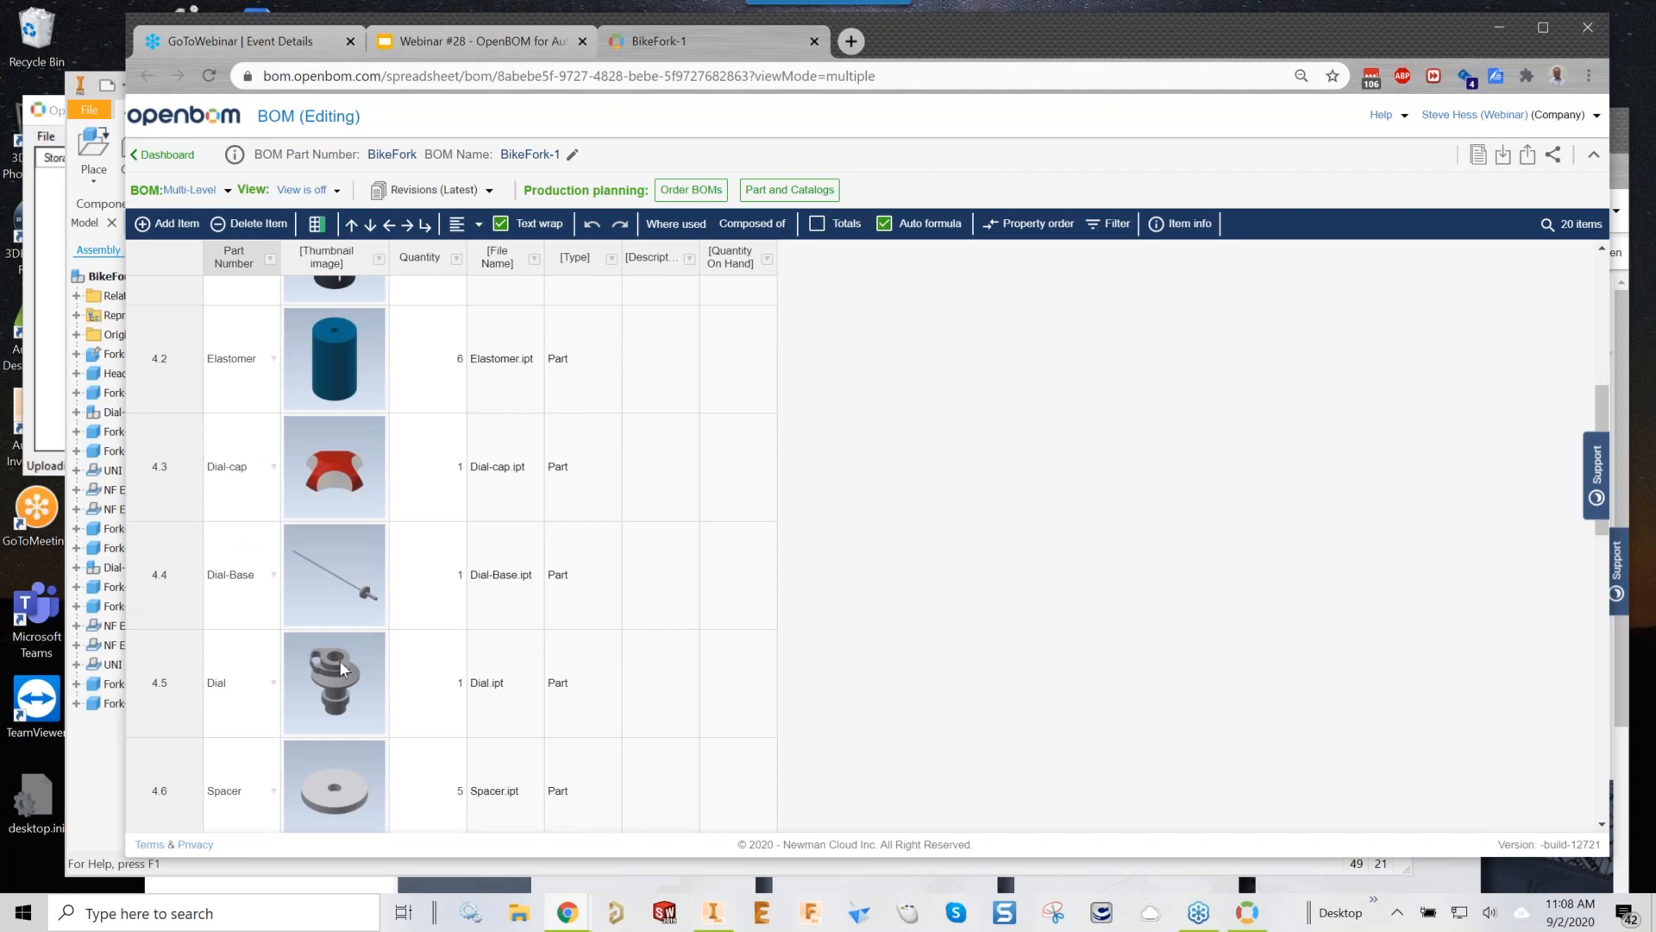
{"action": "scroll", "coordinate": [340, 665], "scroll_direction": "down", "scroll_amount": 5}
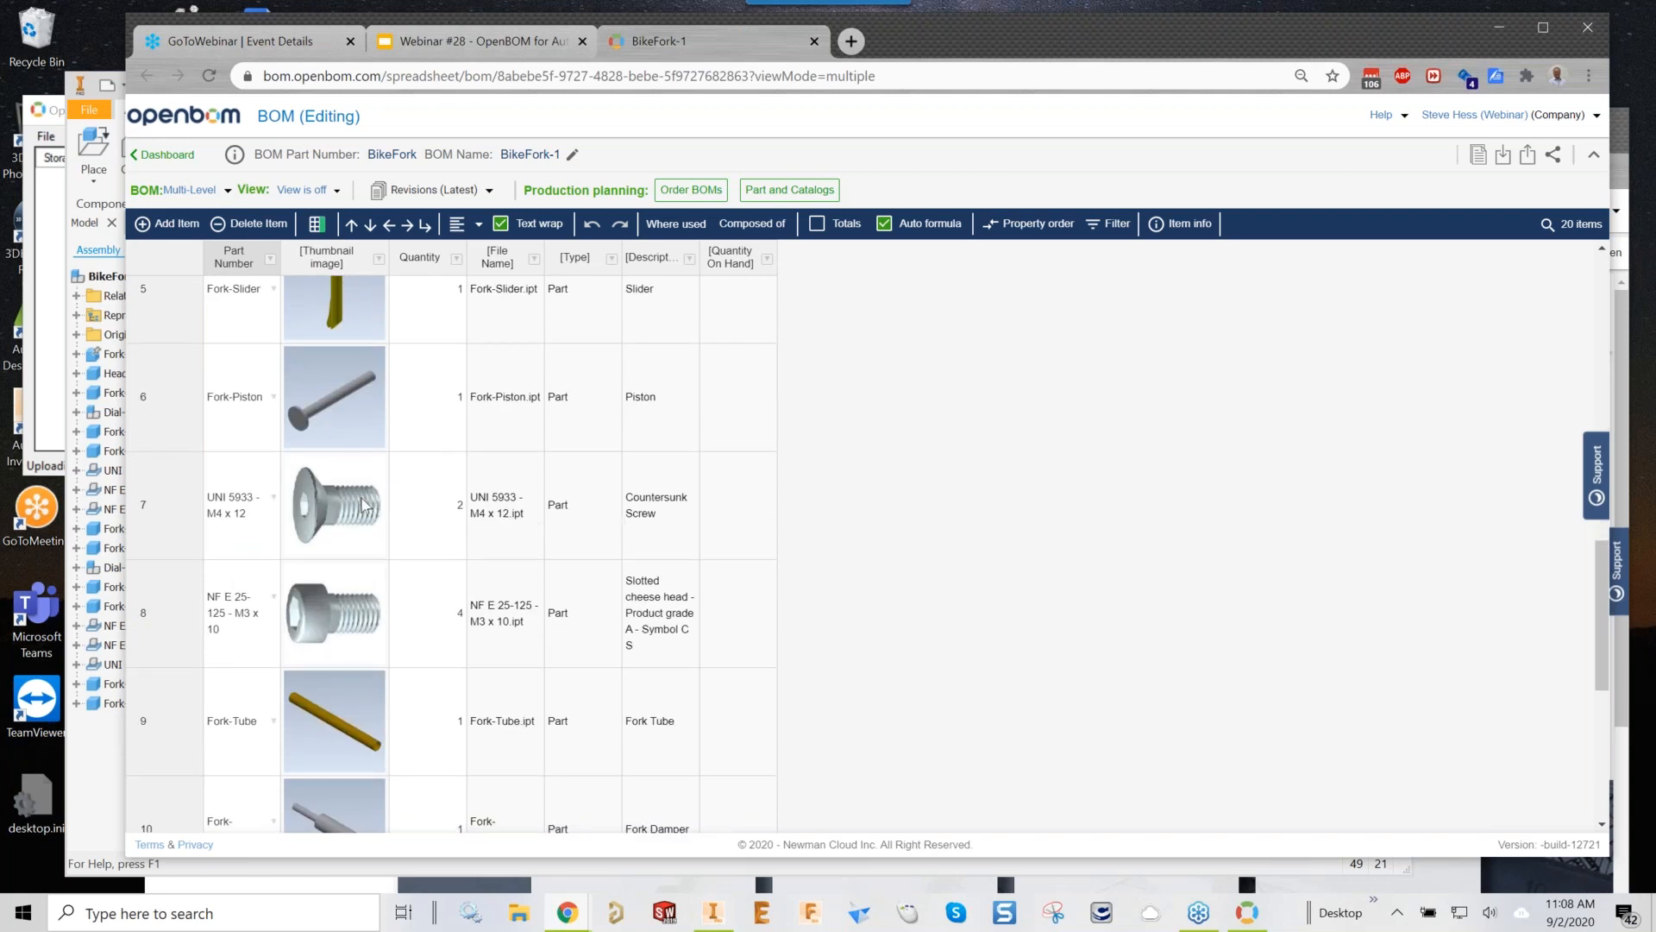
{"action": "scroll", "coordinate": [355, 496], "scroll_direction": "up", "scroll_amount": 8}
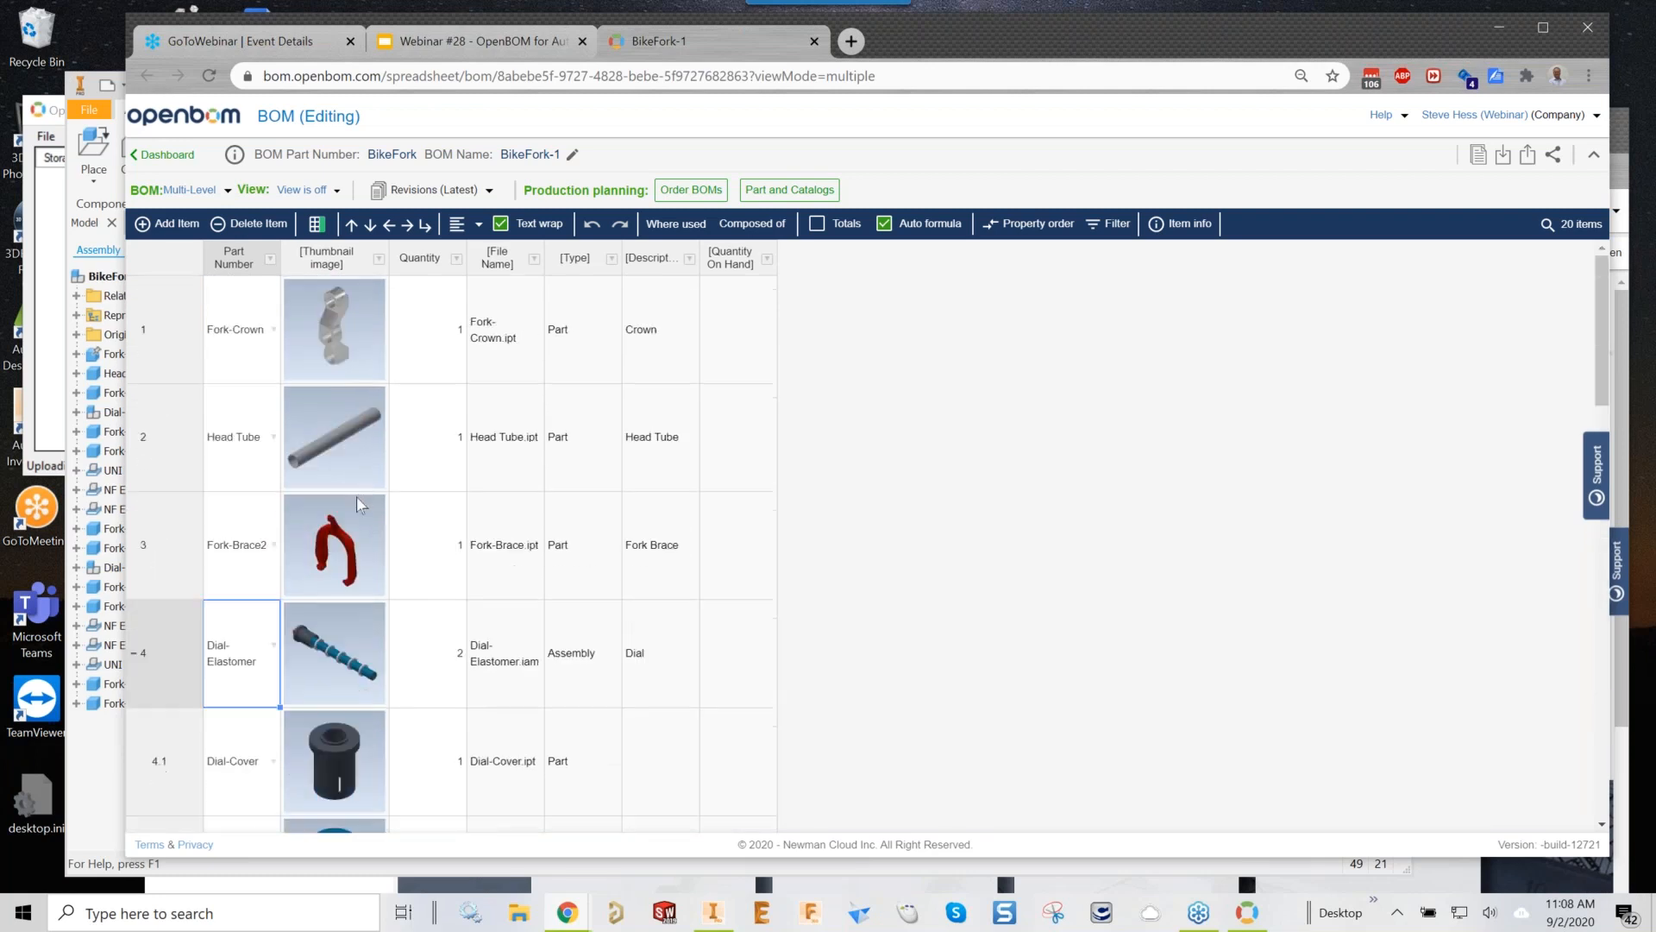
{"action": "left_click", "coordinate": [135, 657]}
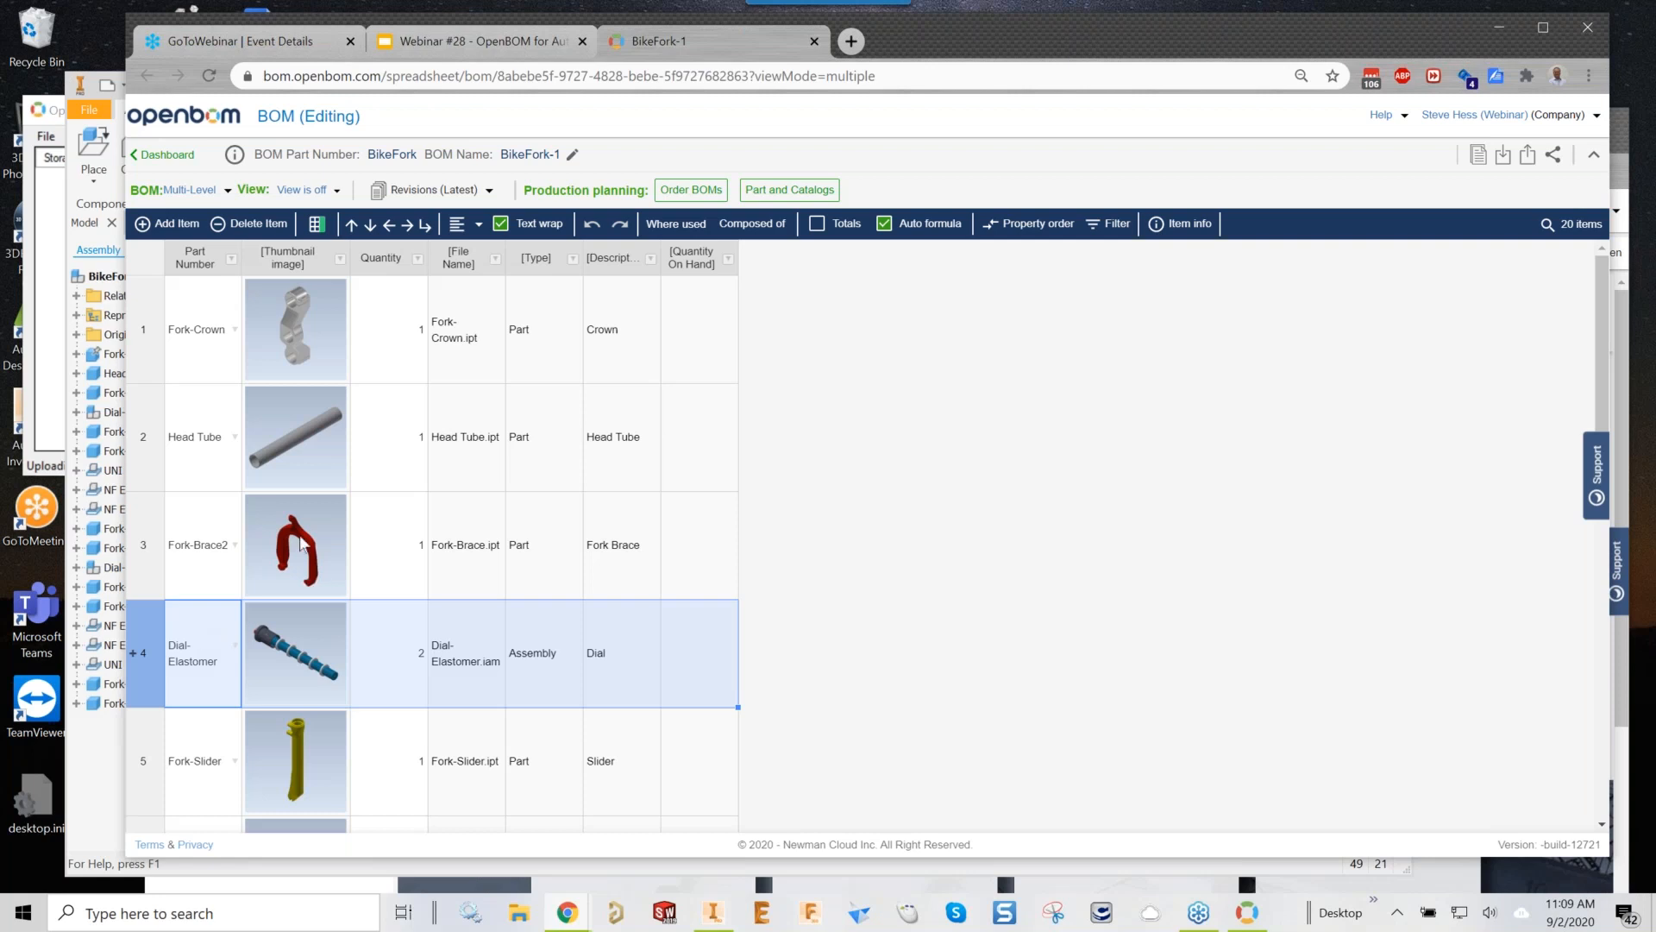
{"action": "scroll", "coordinate": [635, 628], "scroll_direction": "down", "scroll_amount": 3}
{"action": "scroll", "coordinate": [635, 628], "scroll_direction": "down", "scroll_amount": 5}
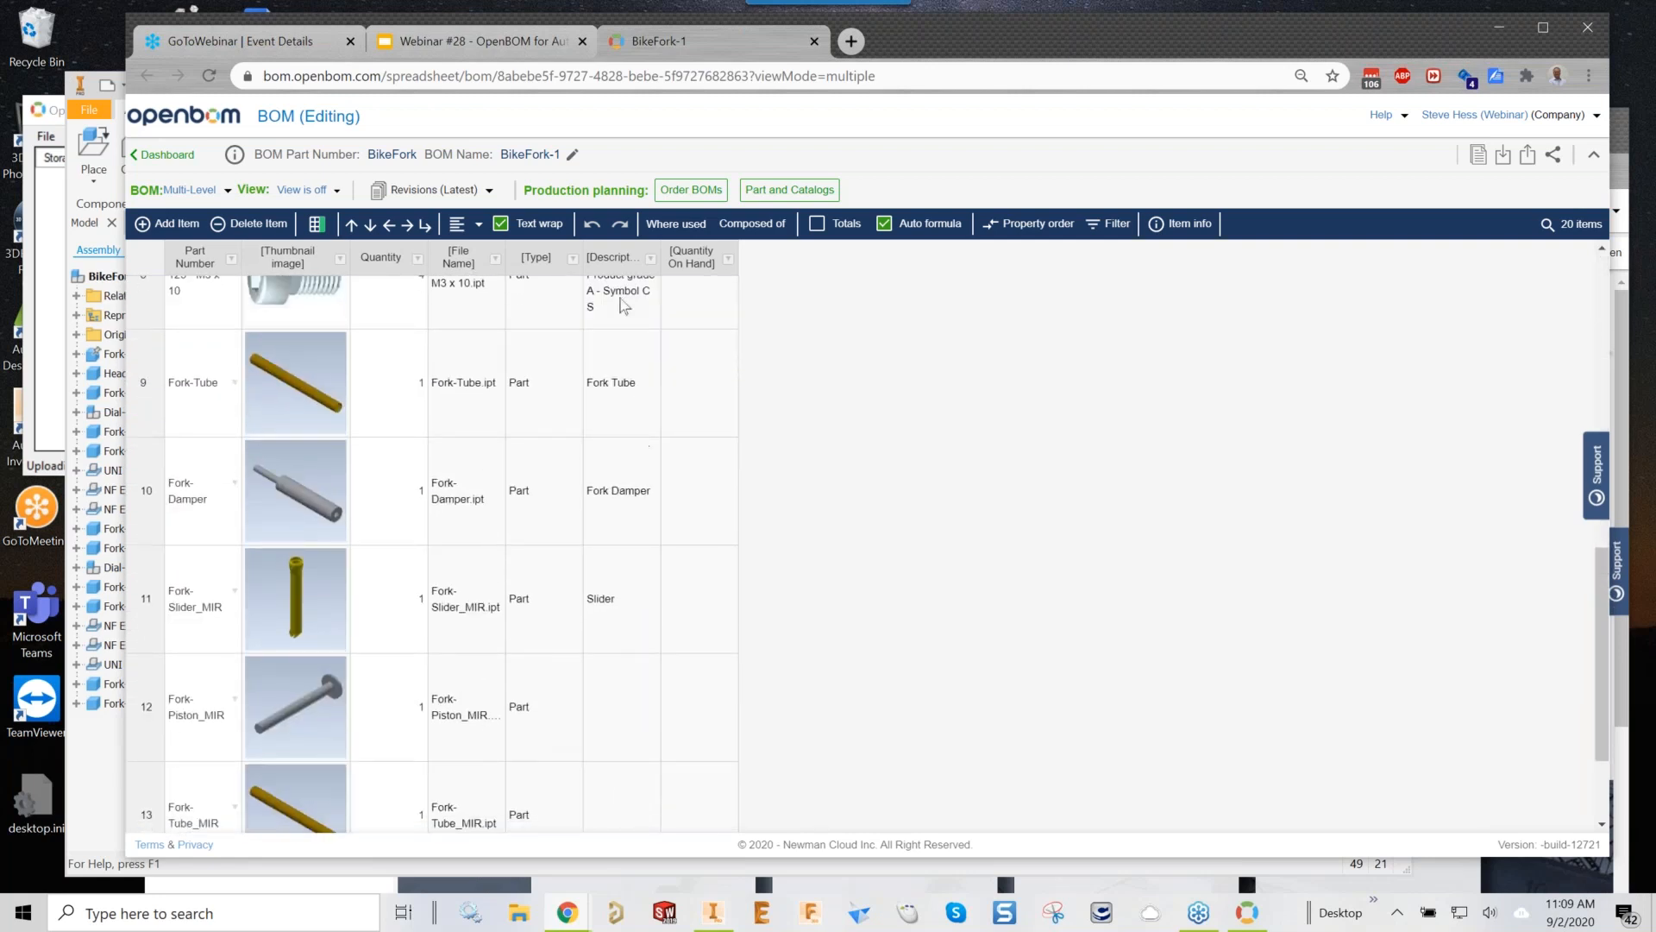
{"action": "scroll", "coordinate": [517, 724], "scroll_direction": "down", "scroll_amount": 2}
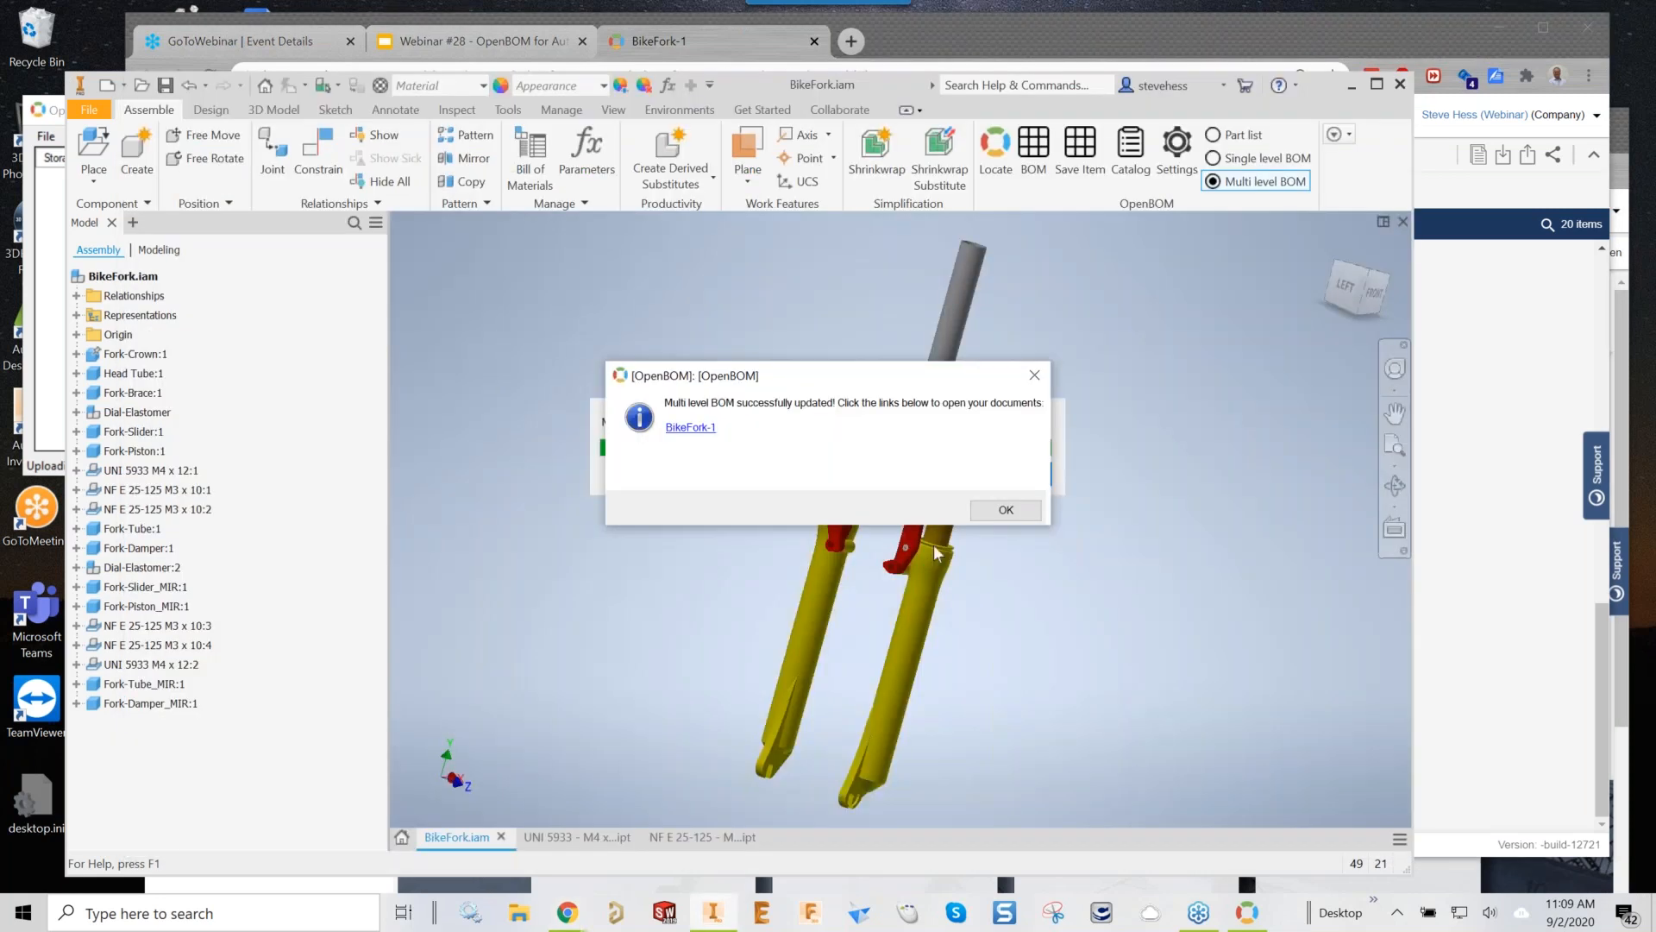
Switch back to Inventor and, in the structured bill of materials, describe Fork-Piston_MIR as "Fork SLider" and Fork-Tube_MIR as "Tube"
{"action": "left_click", "coordinate": [993, 511]}
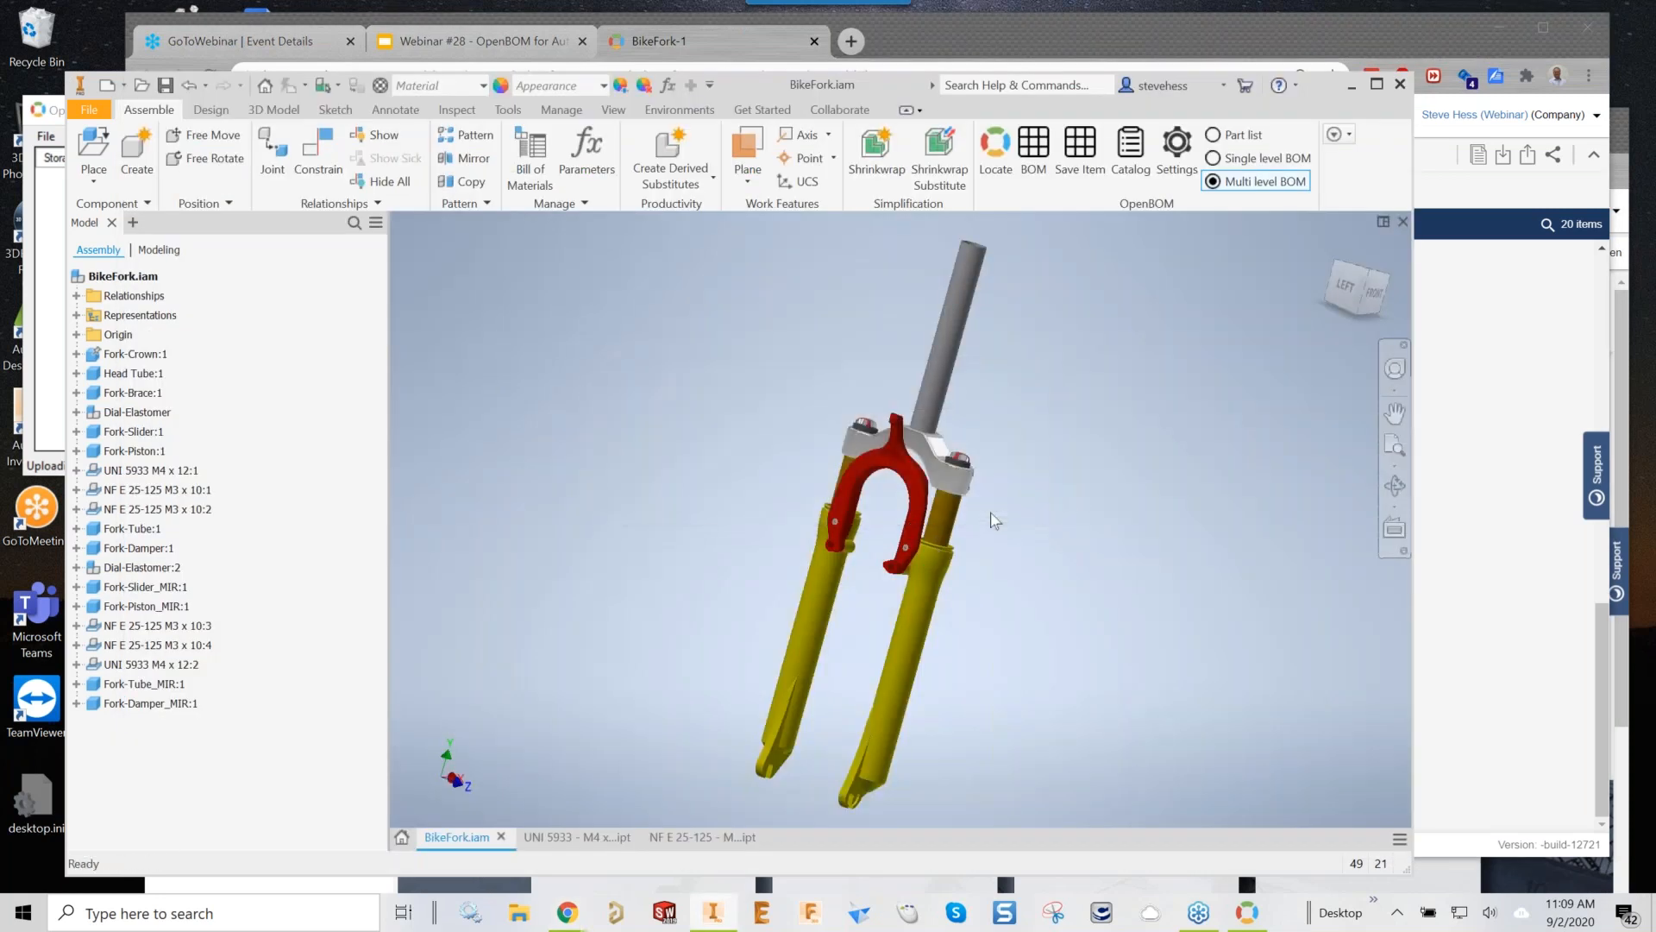
{"action": "left_click", "coordinate": [527, 152]}
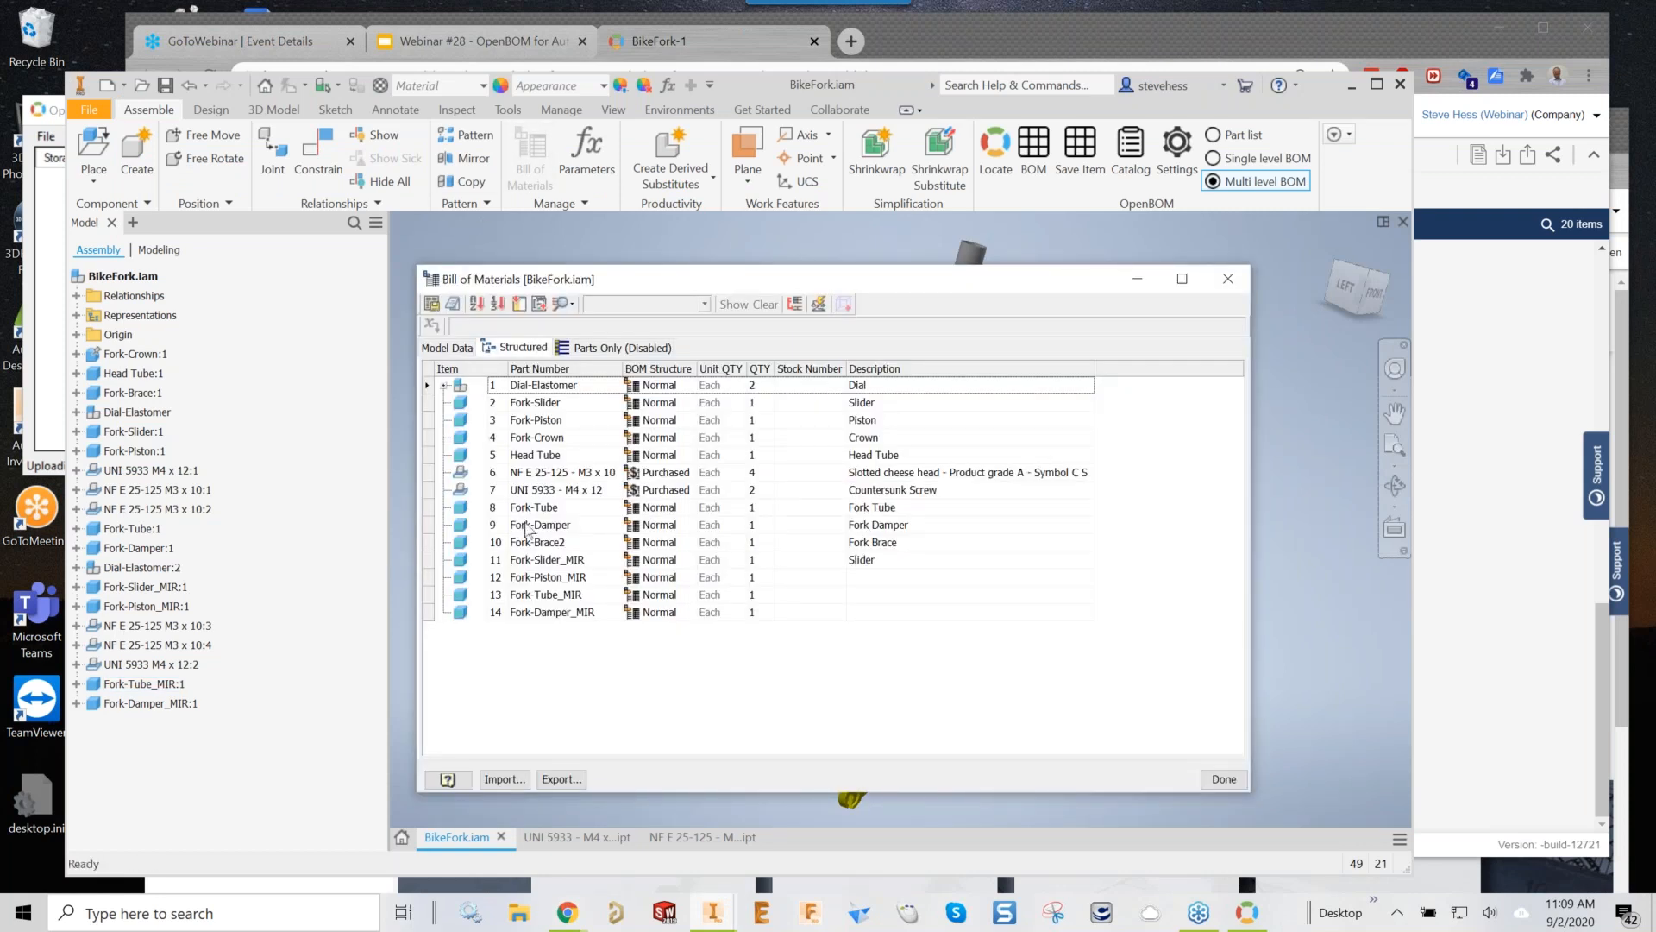
{"action": "left_click", "coordinate": [883, 578]}
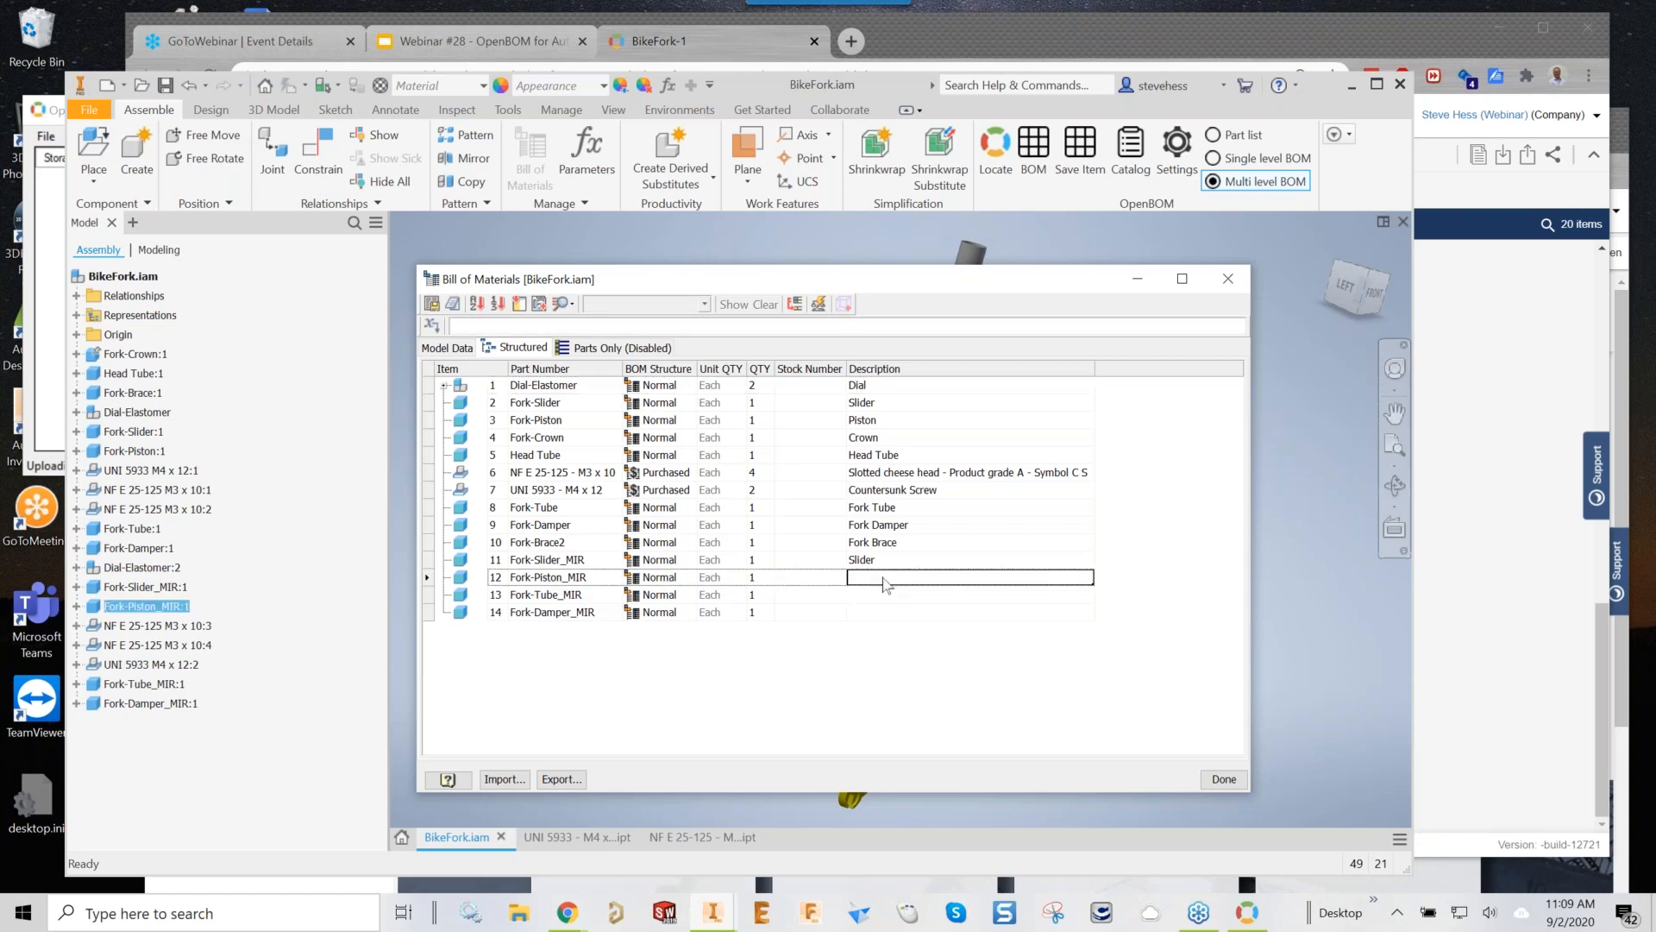
{"action": "type", "text": "Fork "}
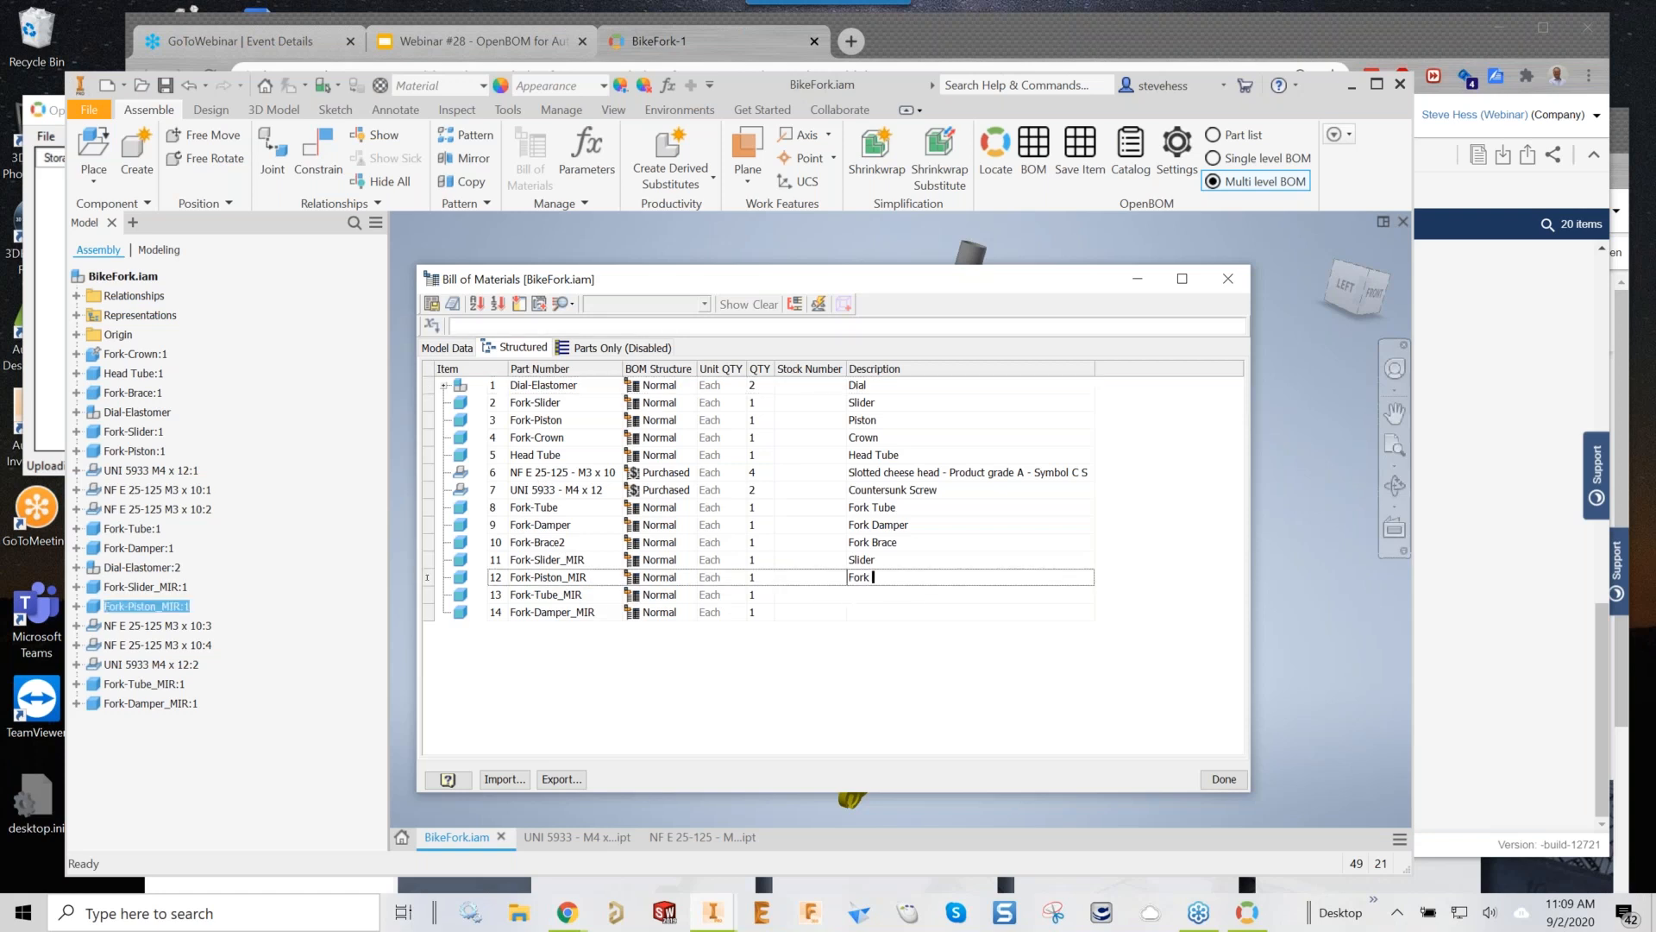
{"action": "type", "text": "SLider"}
{"action": "left_click", "coordinate": [885, 595]}
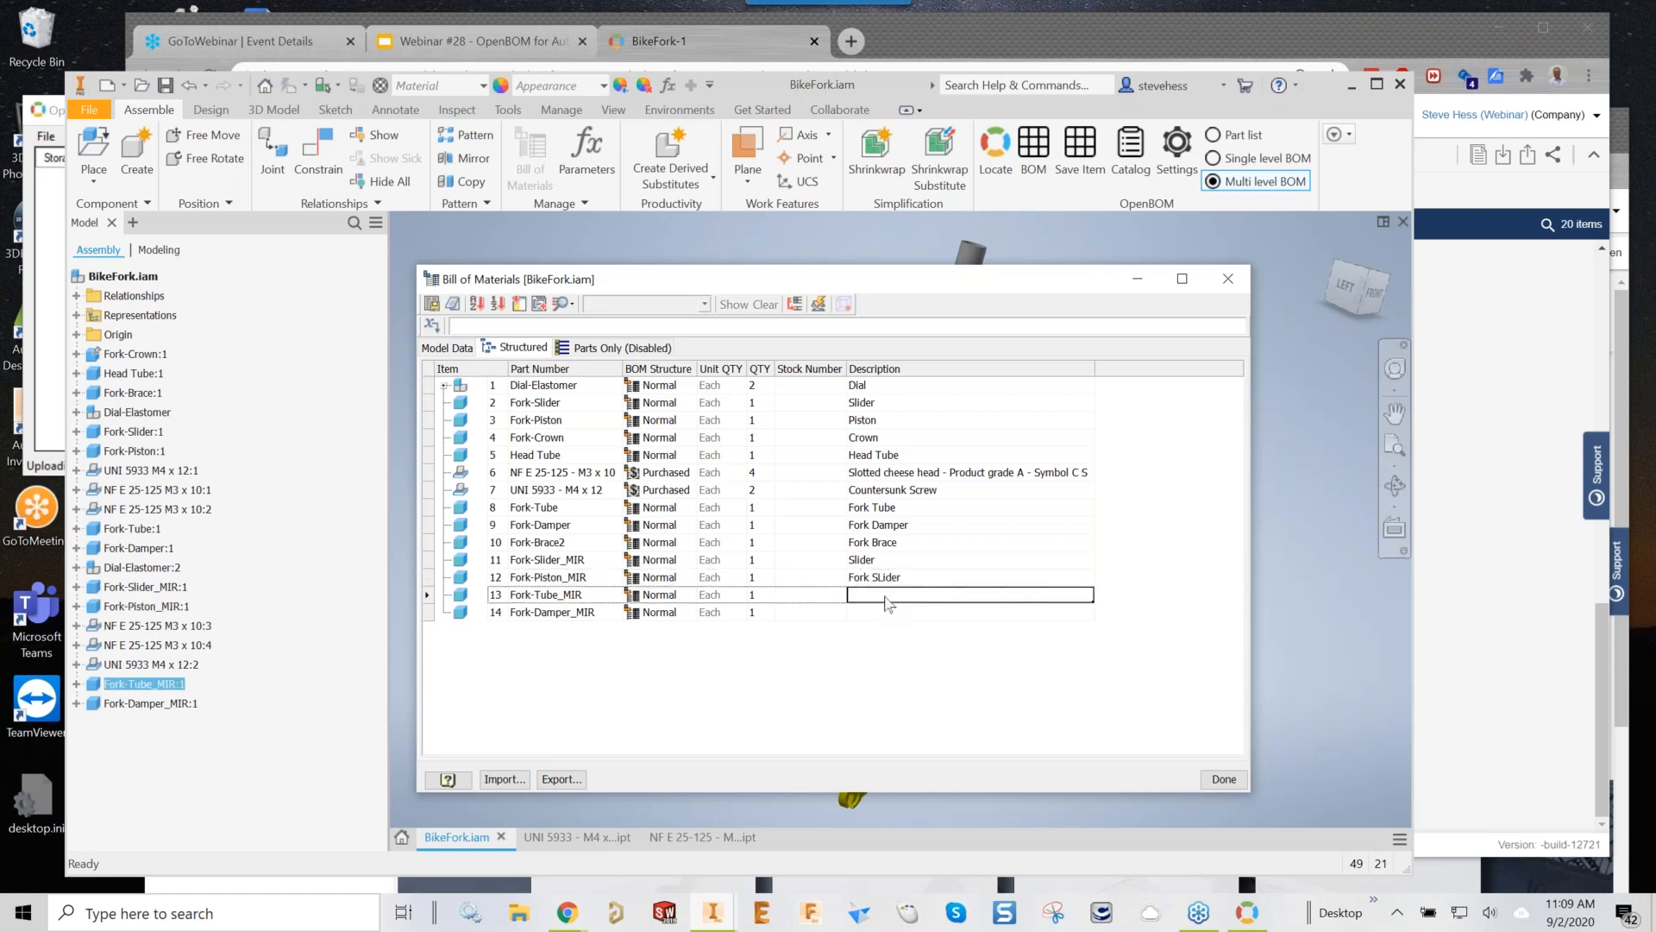
{"action": "type", "text": "Tube"}
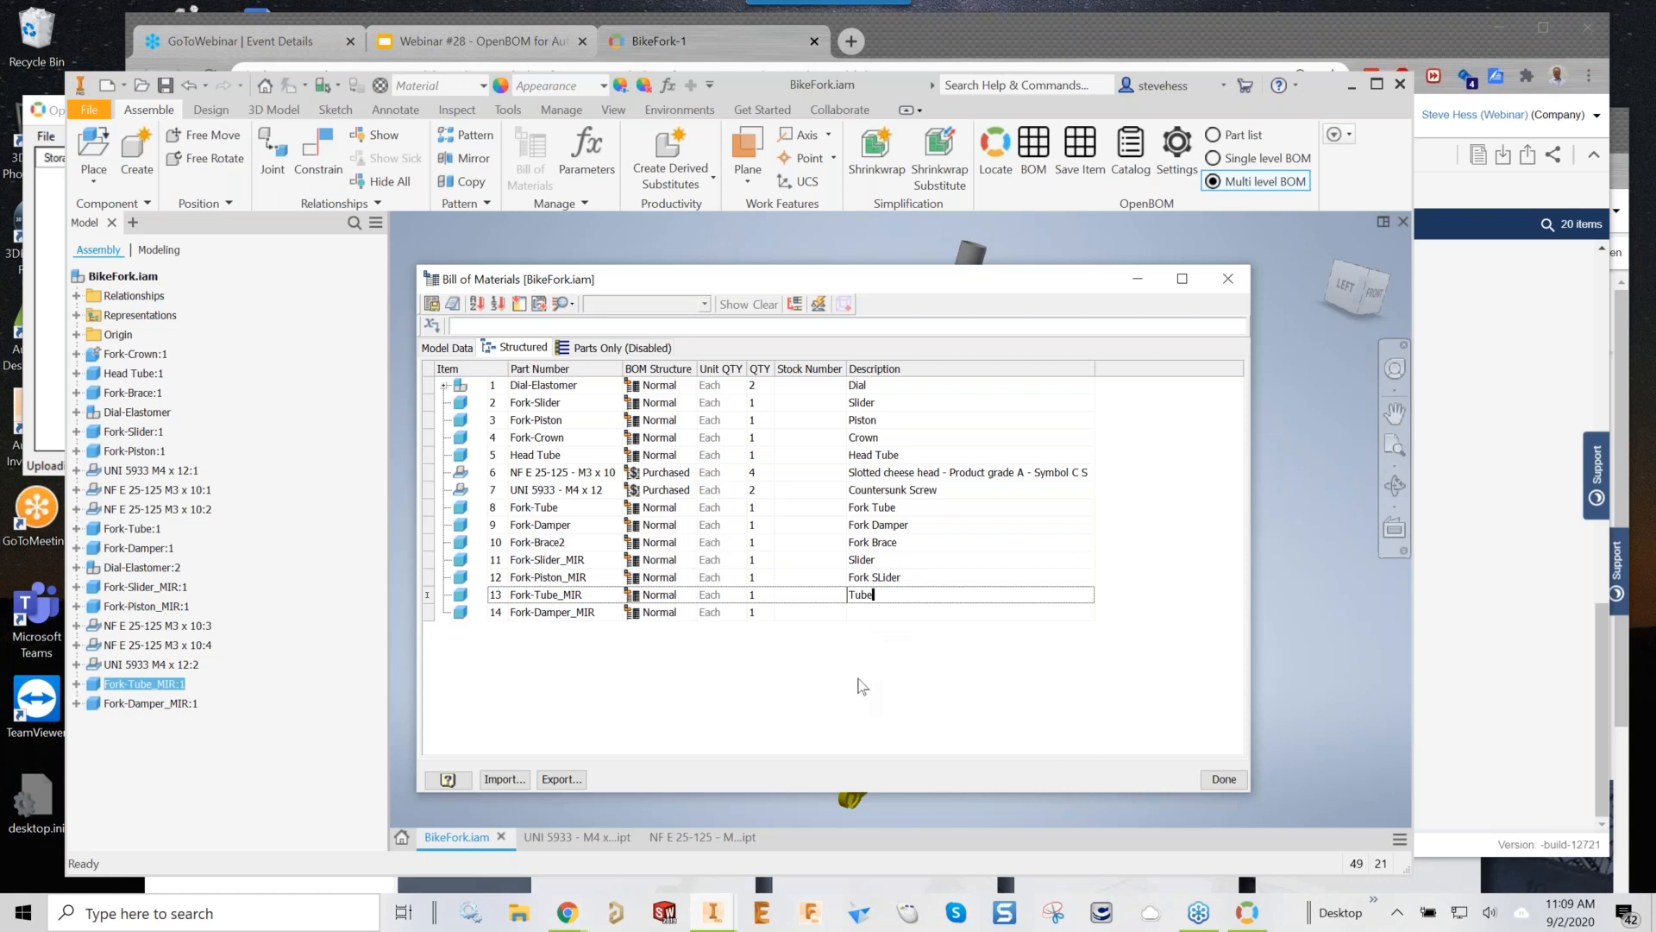
{"action": "left_click", "coordinate": [867, 614]}
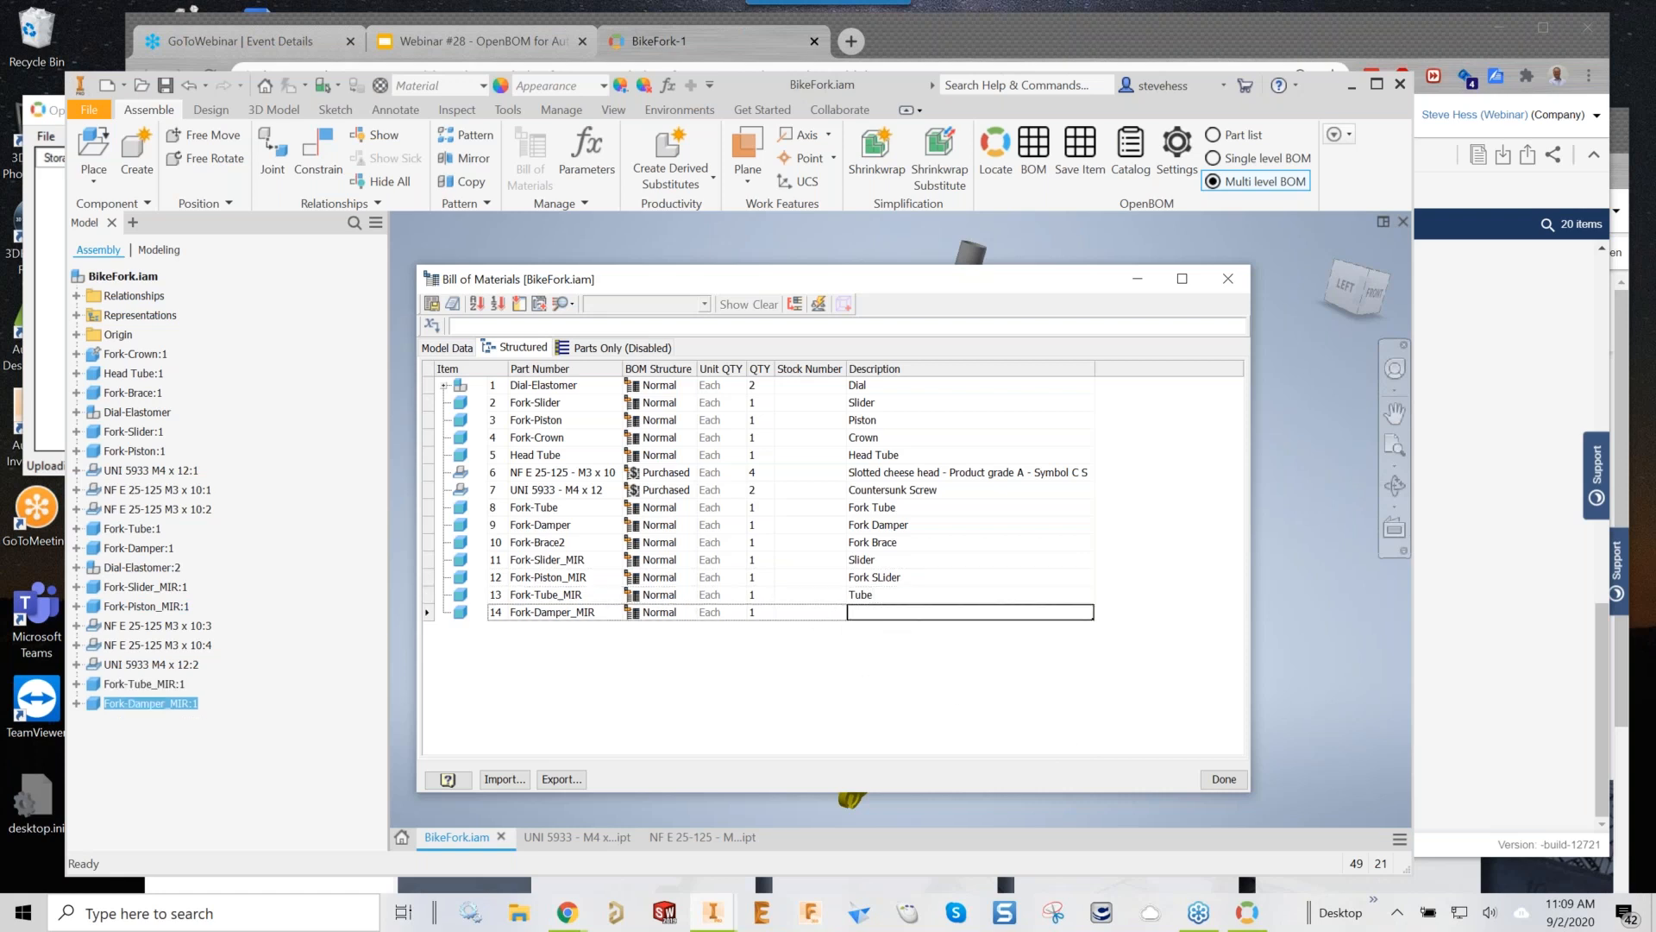
Add the REV column after Description in the structured bill of materials
{"action": "left_click", "coordinate": [518, 308]}
{"action": "left_click_drag", "start_coordinate": [1341, 615], "coordinate": [1287, 715]}
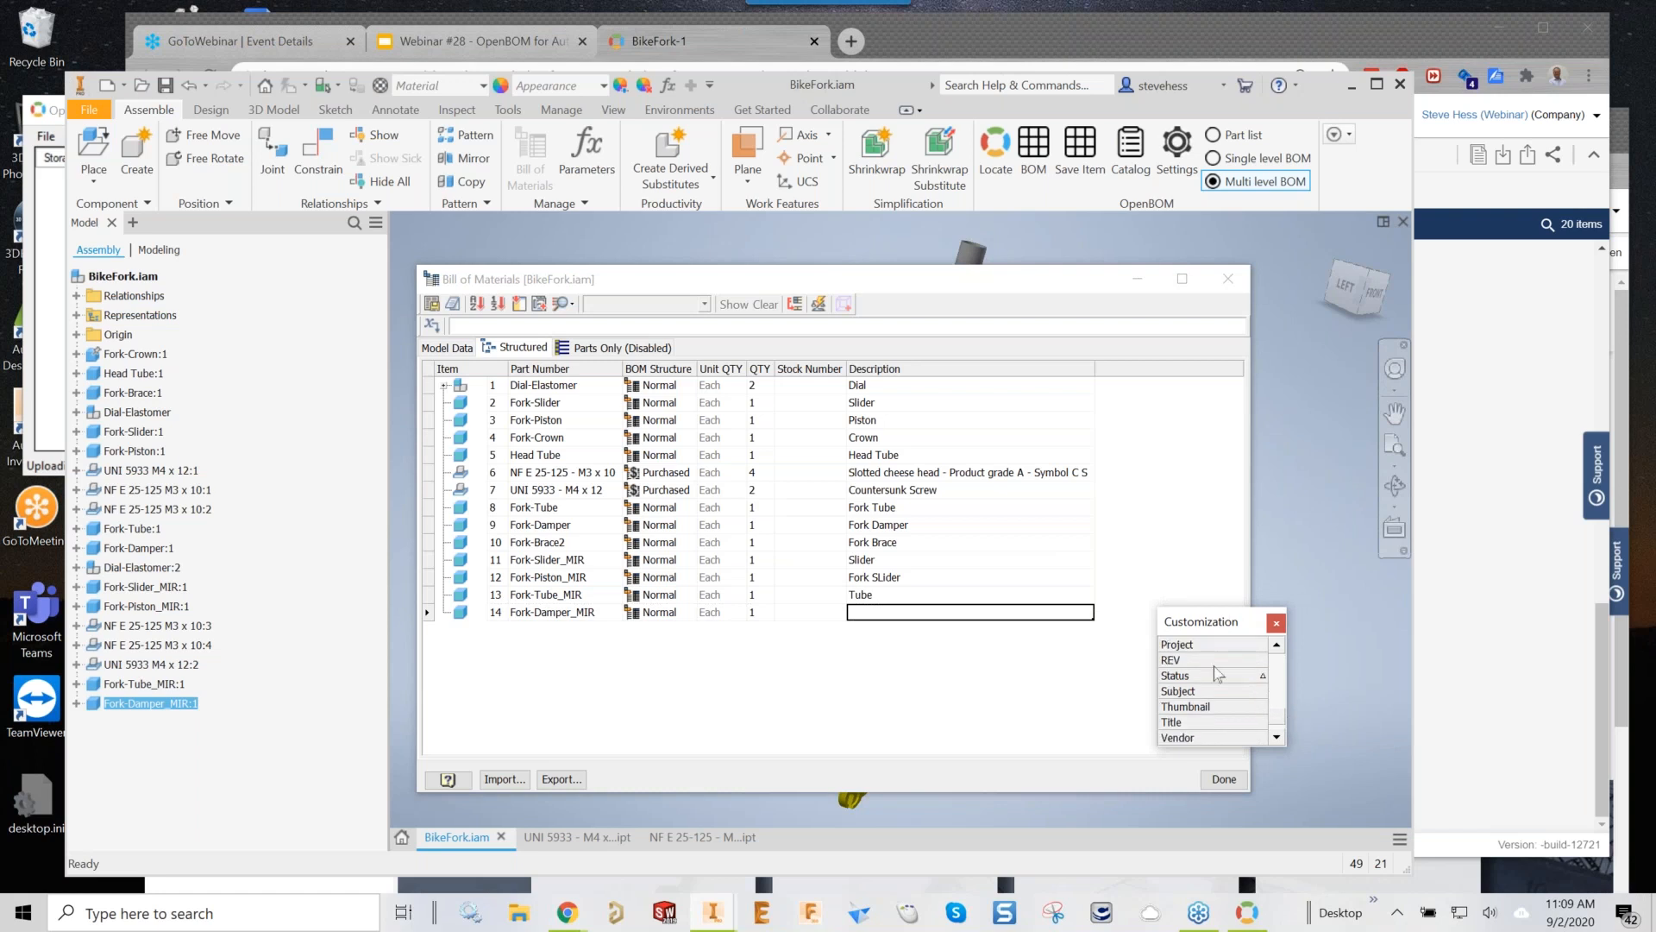
{"action": "left_click_drag", "start_coordinate": [1180, 660], "coordinate": [1120, 380]}
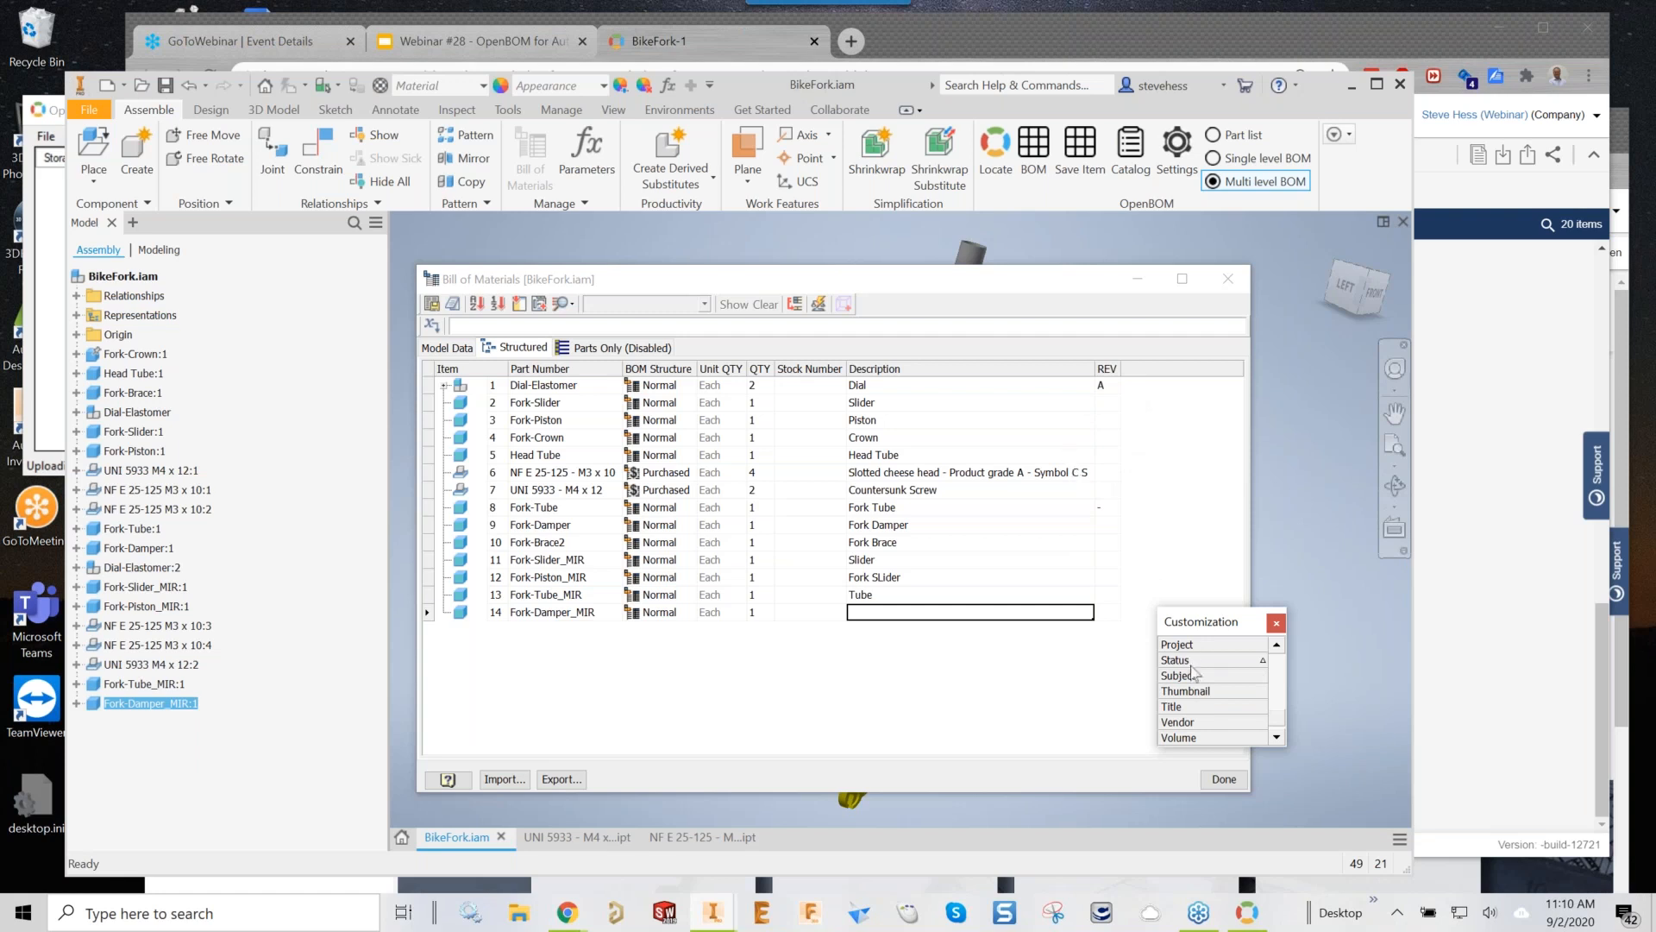
Set the REV of Fork-Brace2 to B, describe Fork-Damper_MIR as "Damper", and finish editing the bill of materials
{"action": "left_click", "coordinate": [1275, 623]}
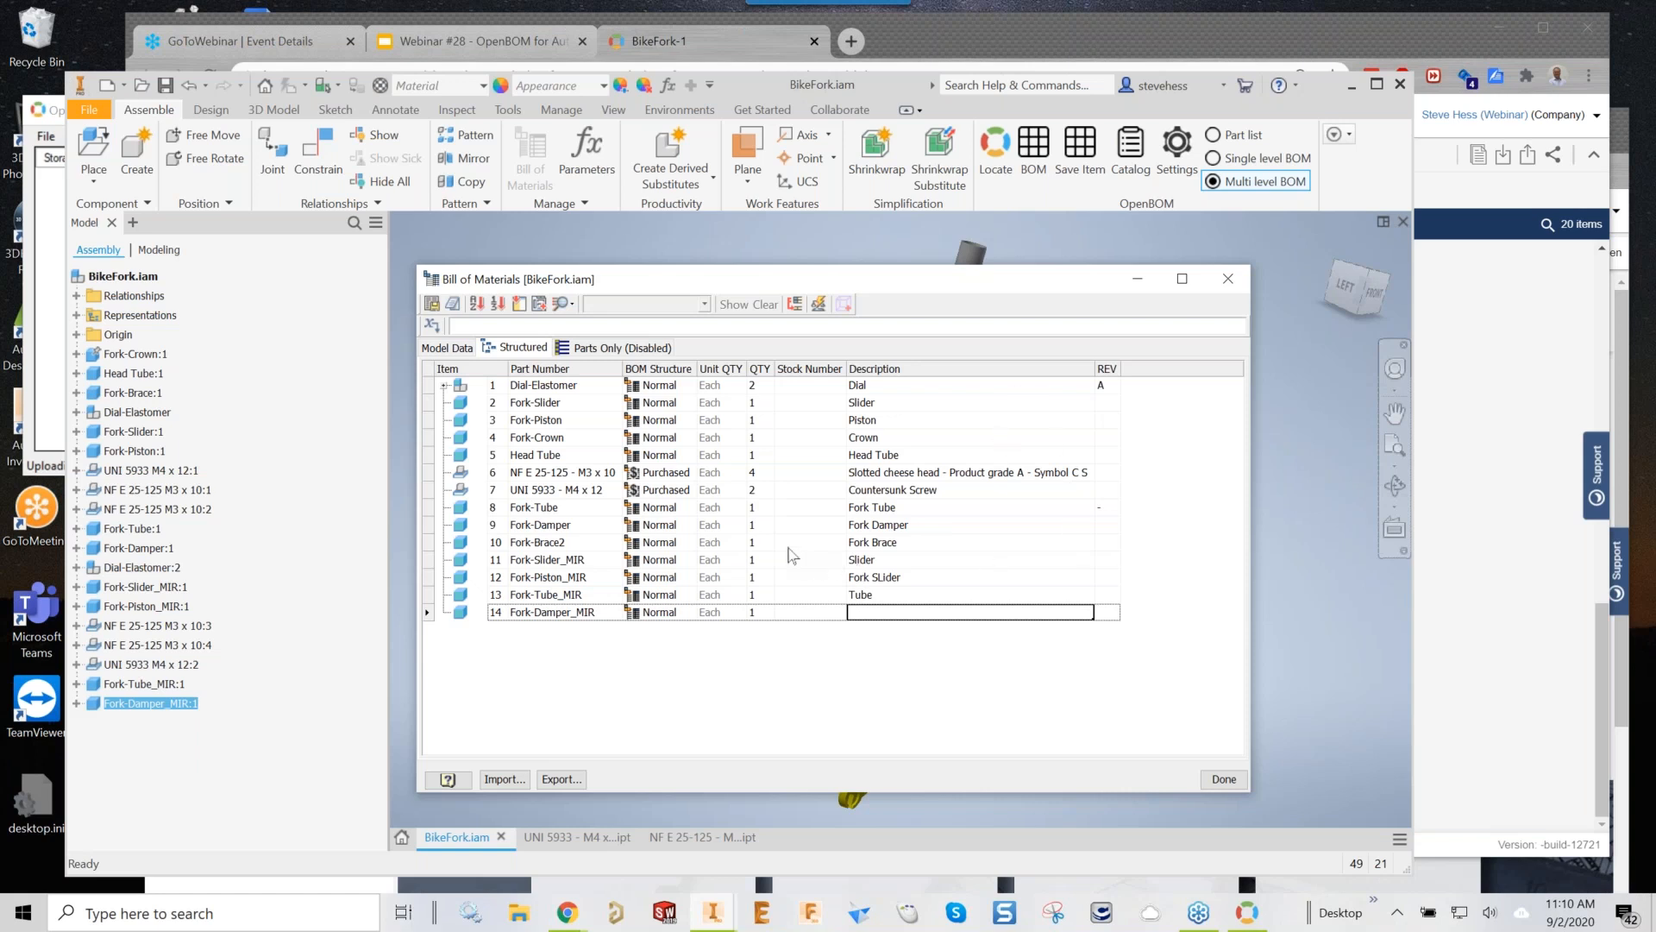
{"action": "left_click", "coordinate": [1109, 545]}
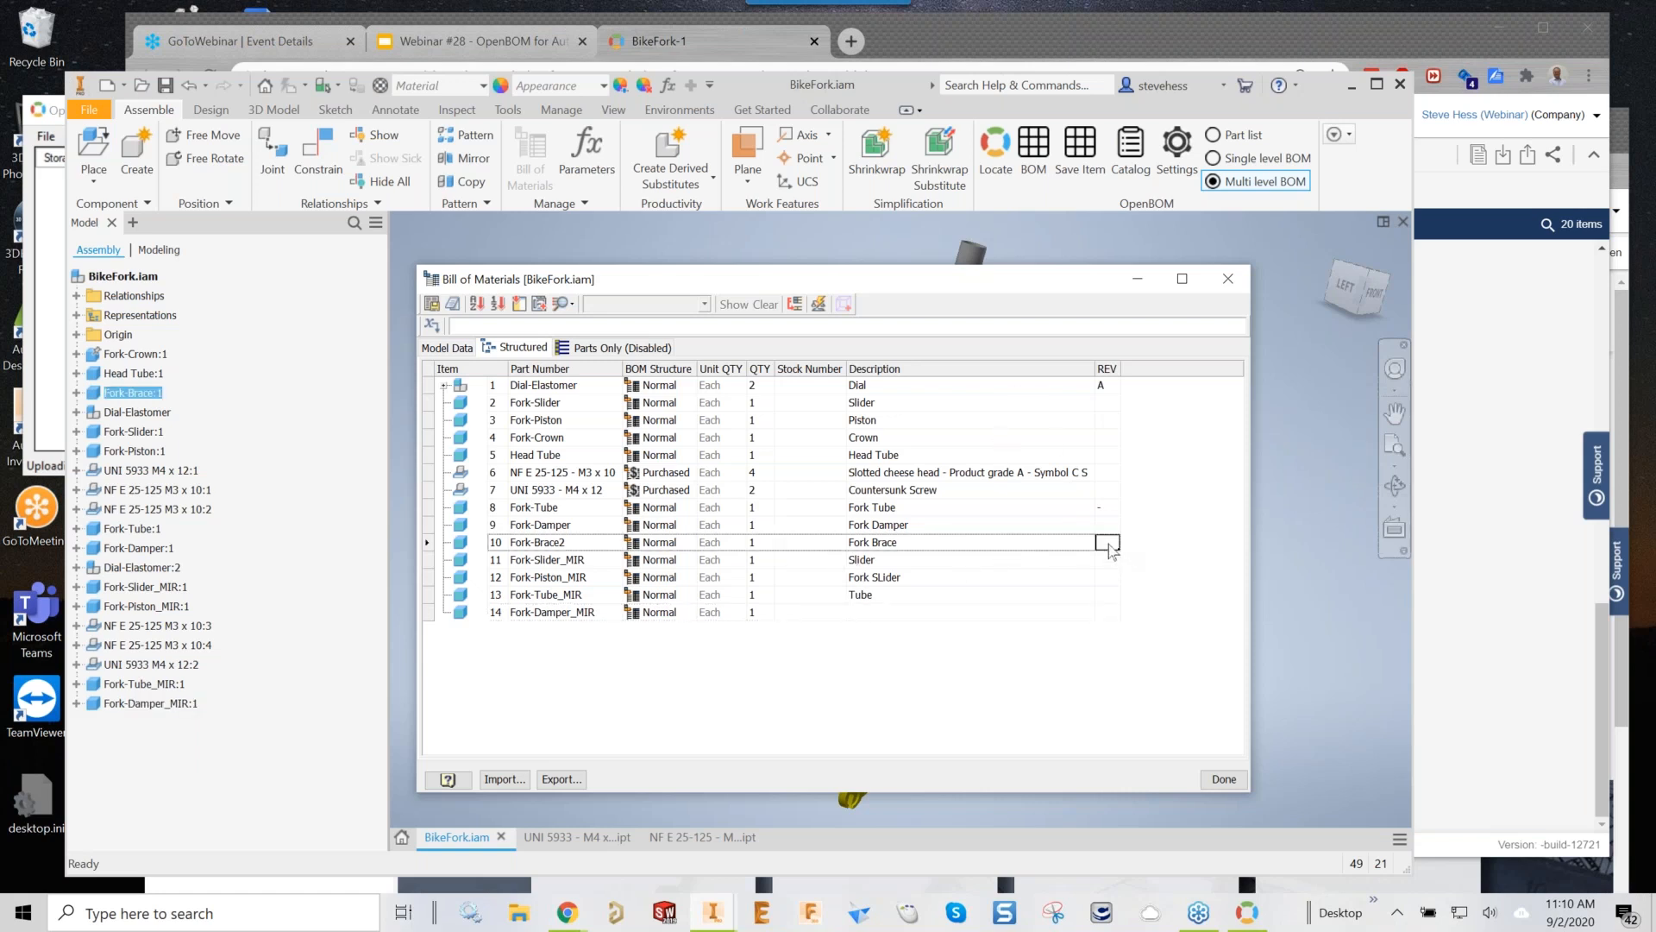
{"action": "type", "text": "B"}
{"action": "left_click", "coordinate": [1107, 577]}
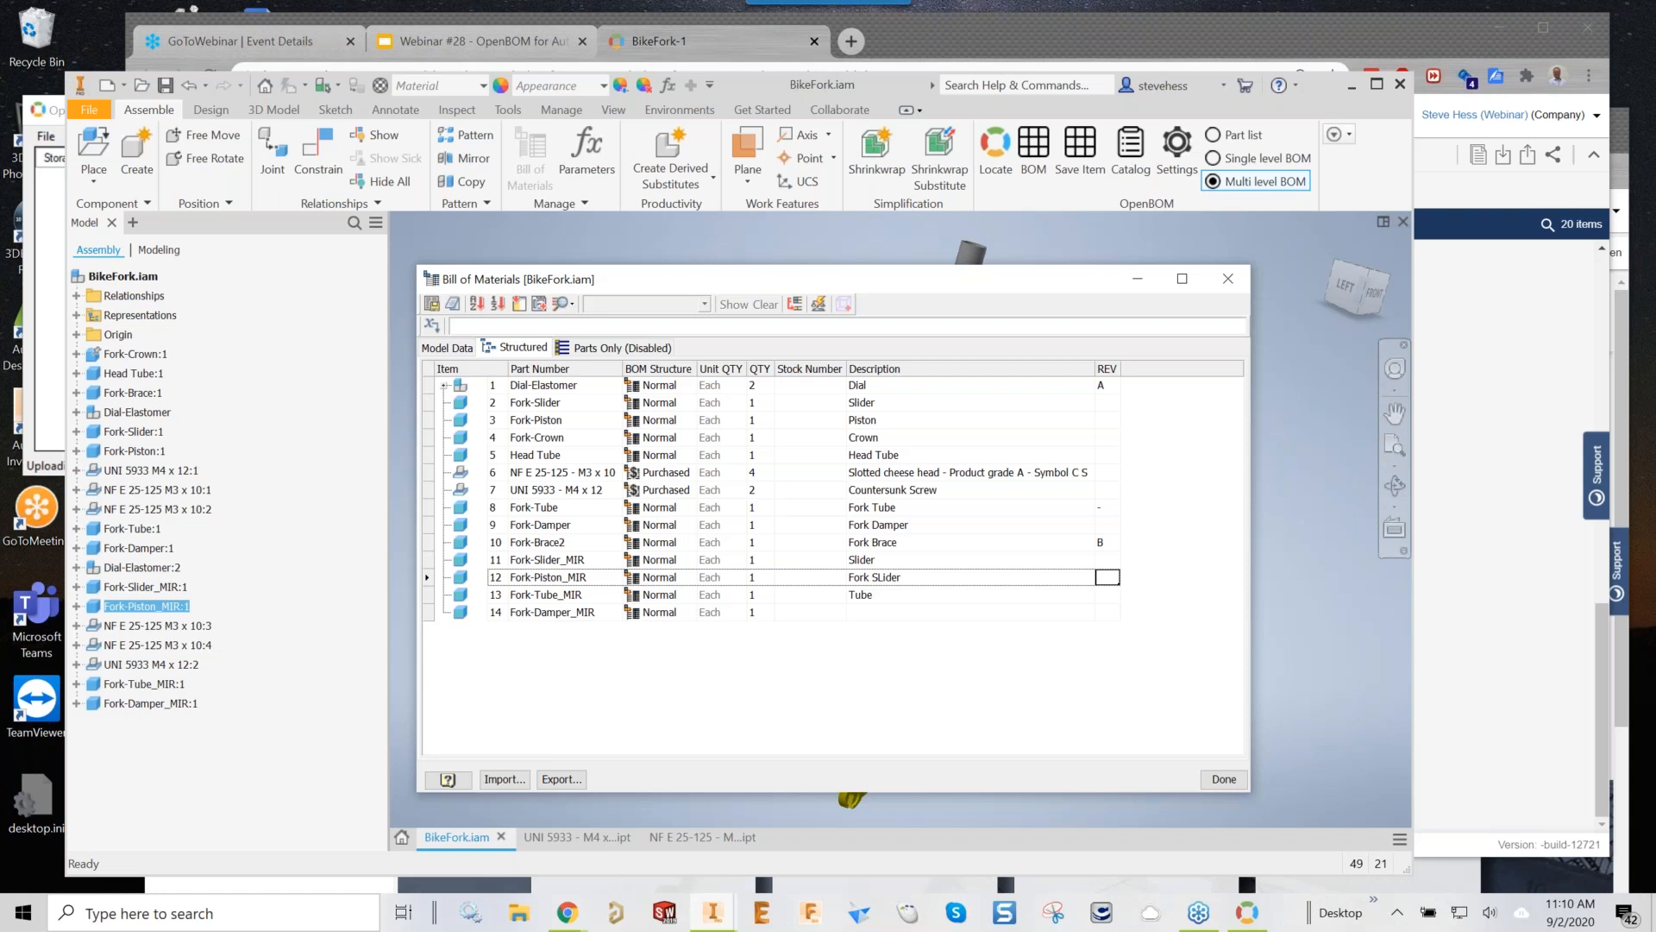
{"action": "left_click", "coordinate": [889, 612]}
{"action": "type", "text": "Damper"}
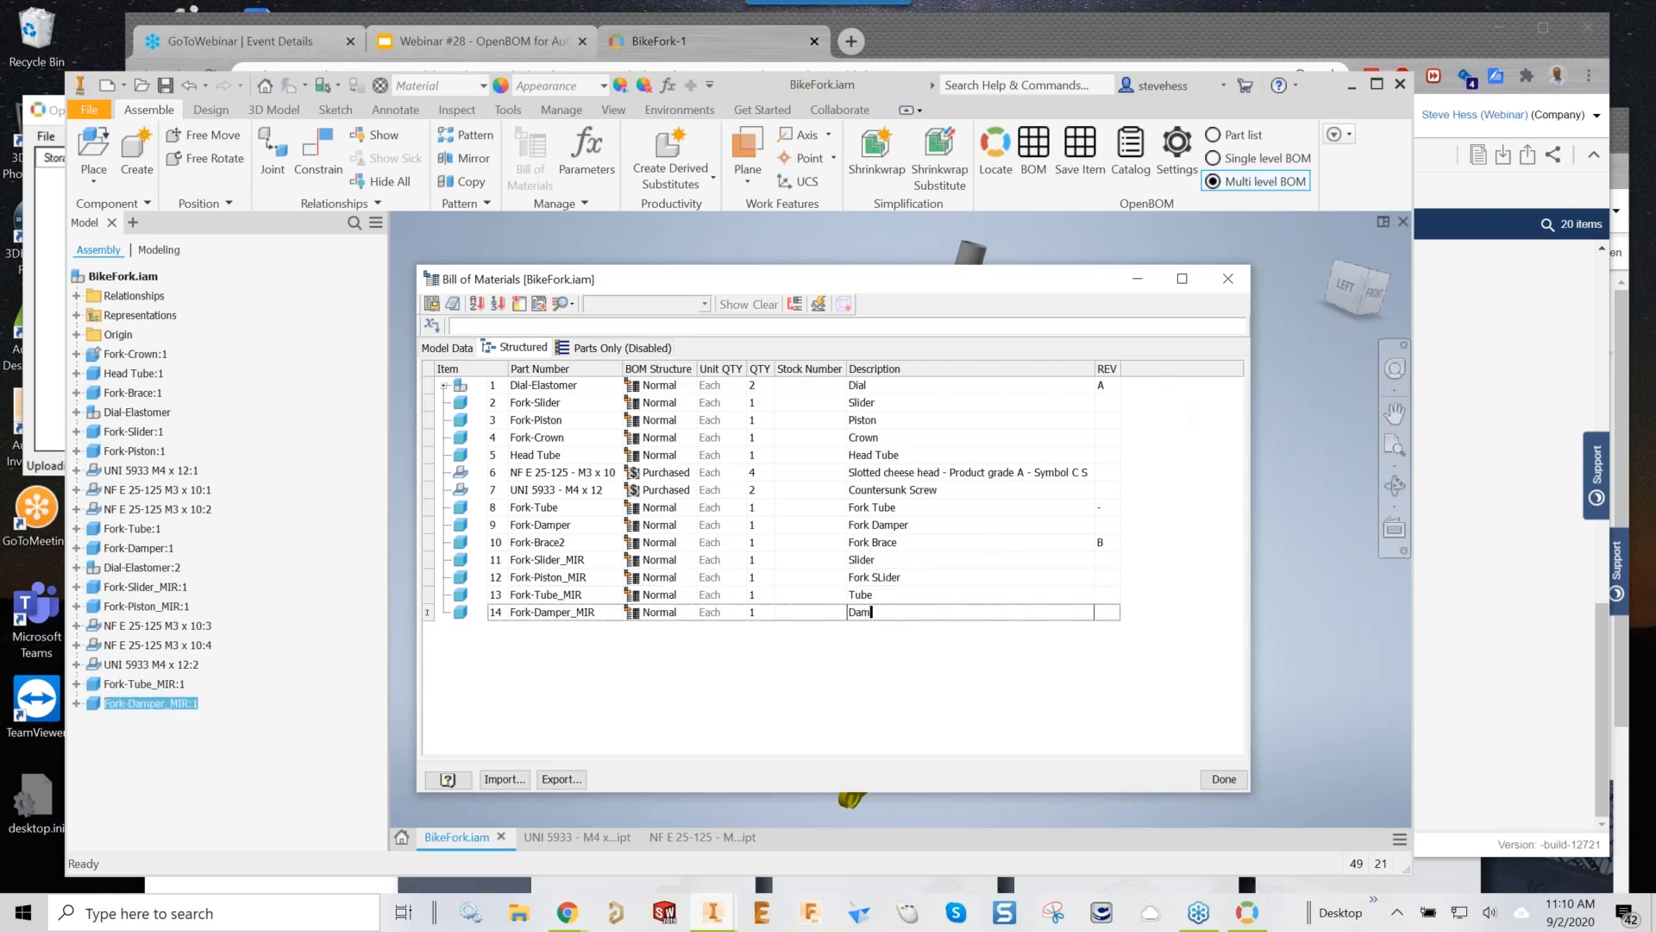
{"action": "left_click", "coordinate": [1221, 781]}
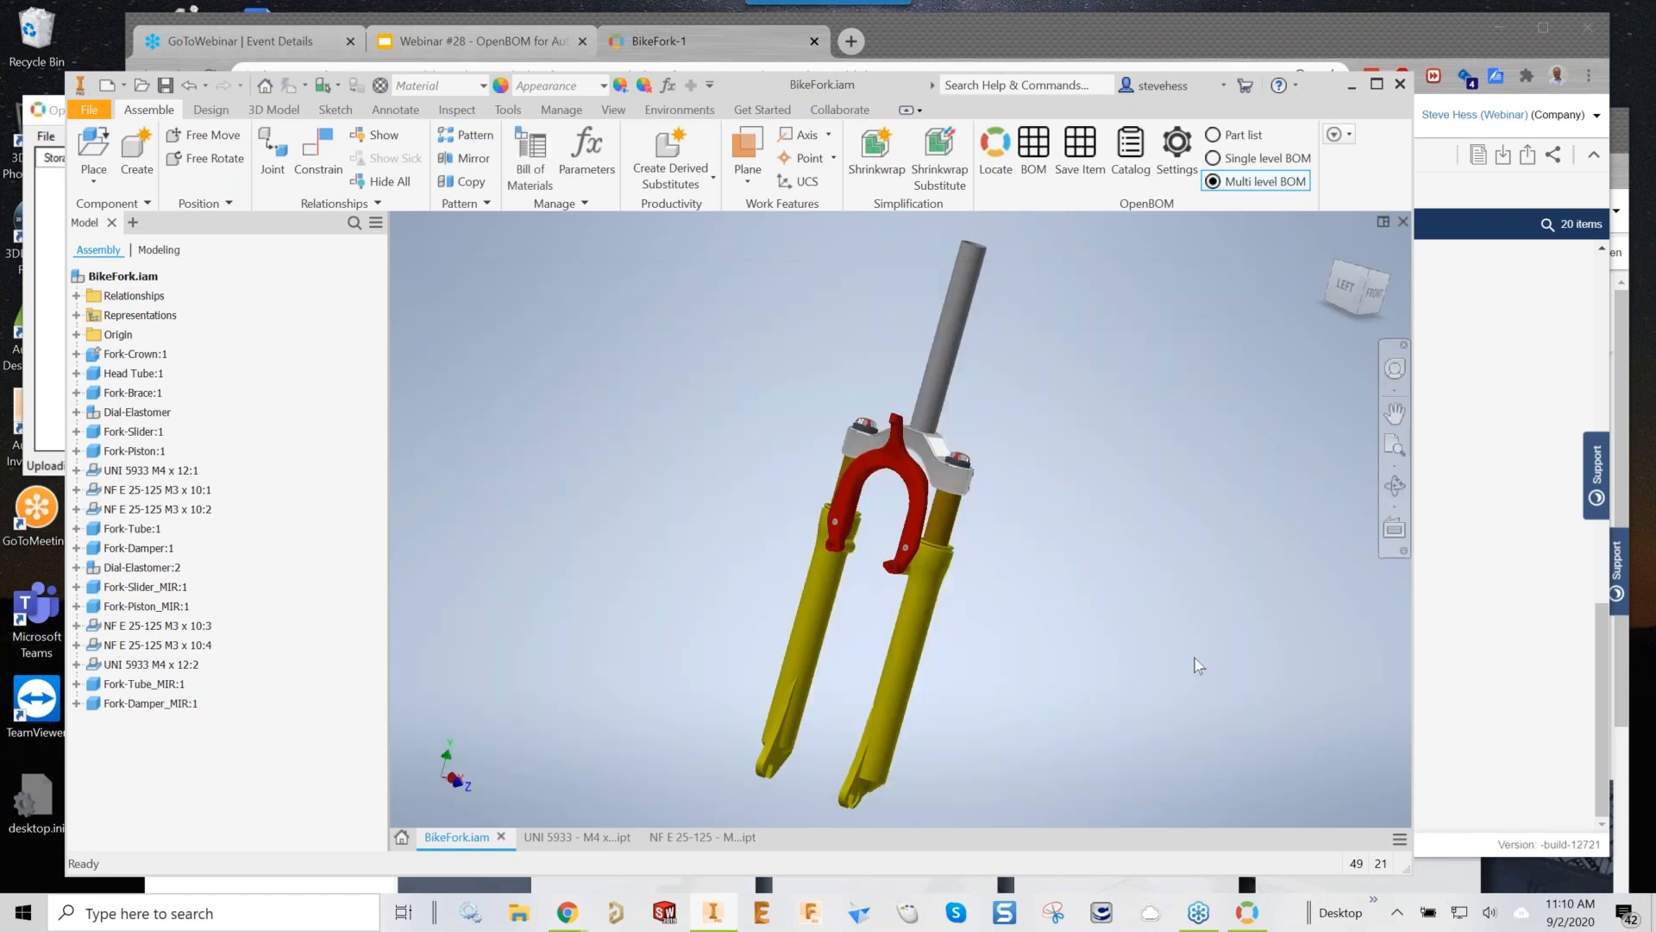
Update the OpenBOM catalog and multi-level BOM from the BikeFork assembly and reload BikeFork-1 in the browser
{"action": "left_click", "coordinate": [1033, 143]}
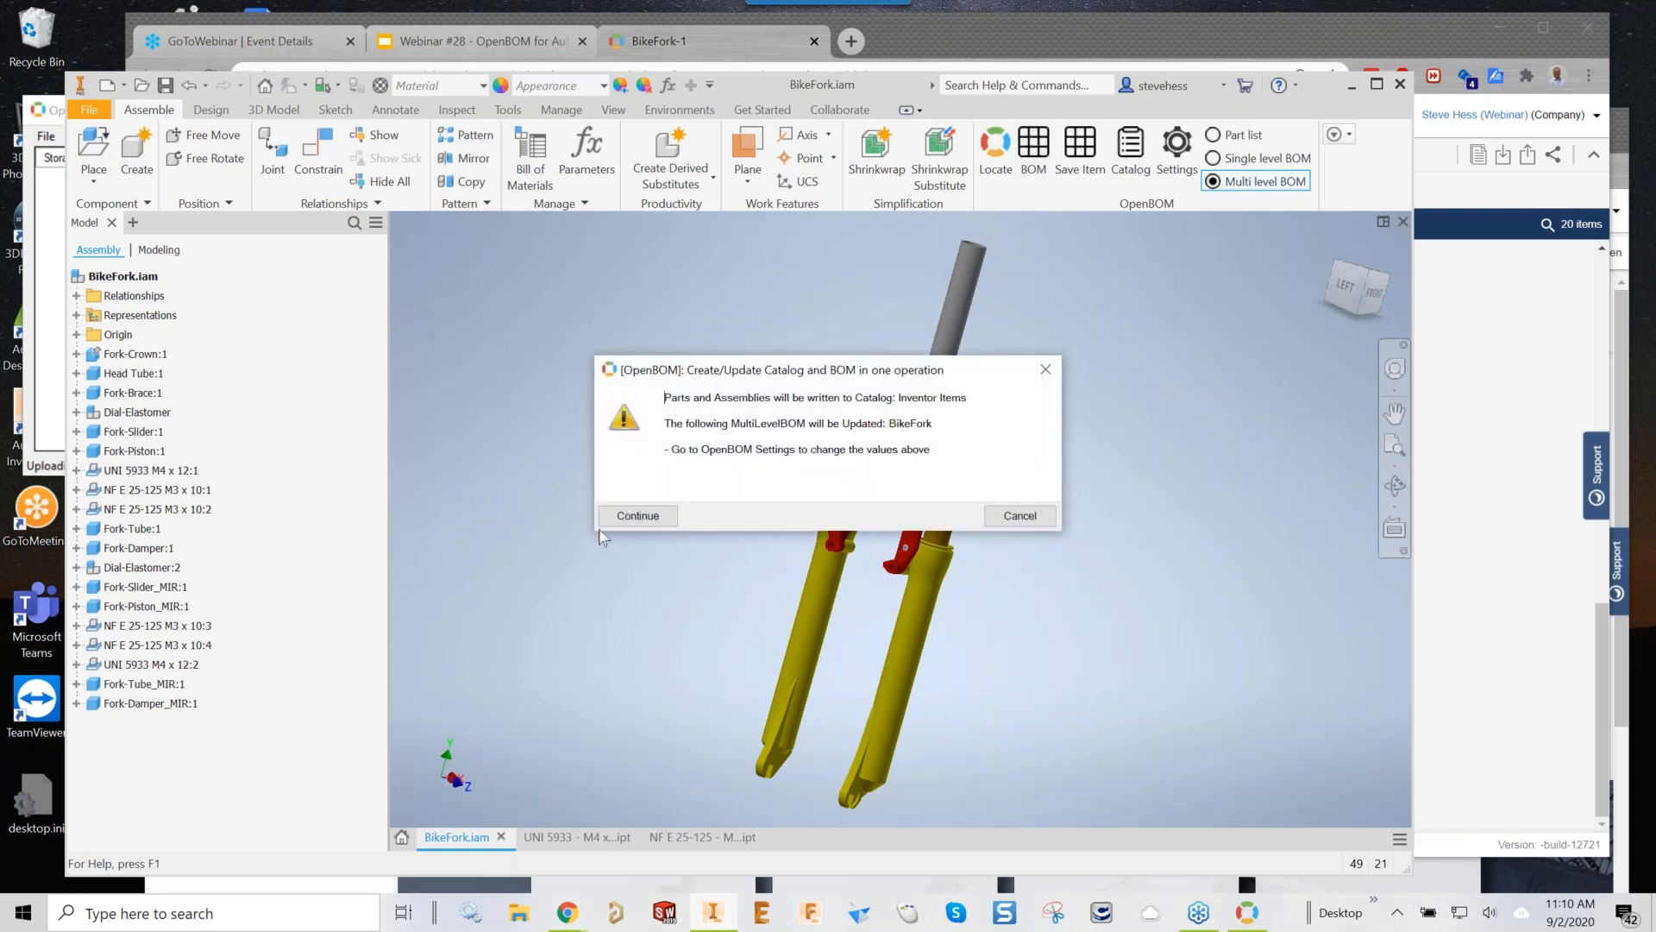
{"action": "left_click", "coordinate": [618, 518]}
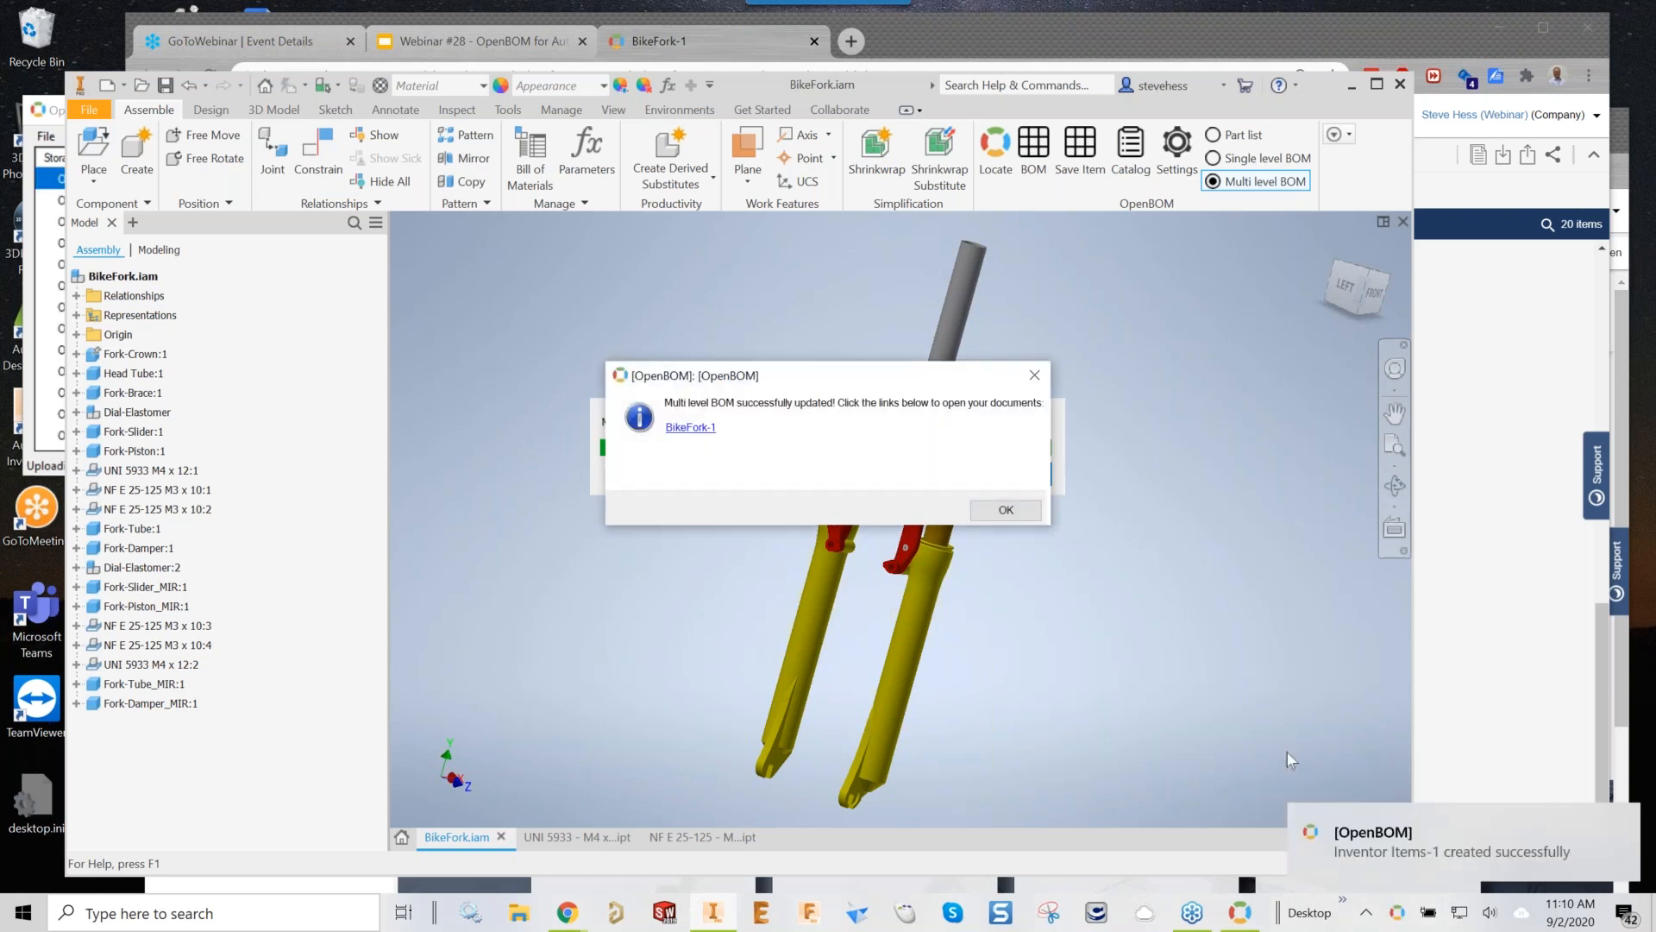
{"action": "left_click", "coordinate": [1005, 510]}
{"action": "left_click", "coordinate": [727, 47]}
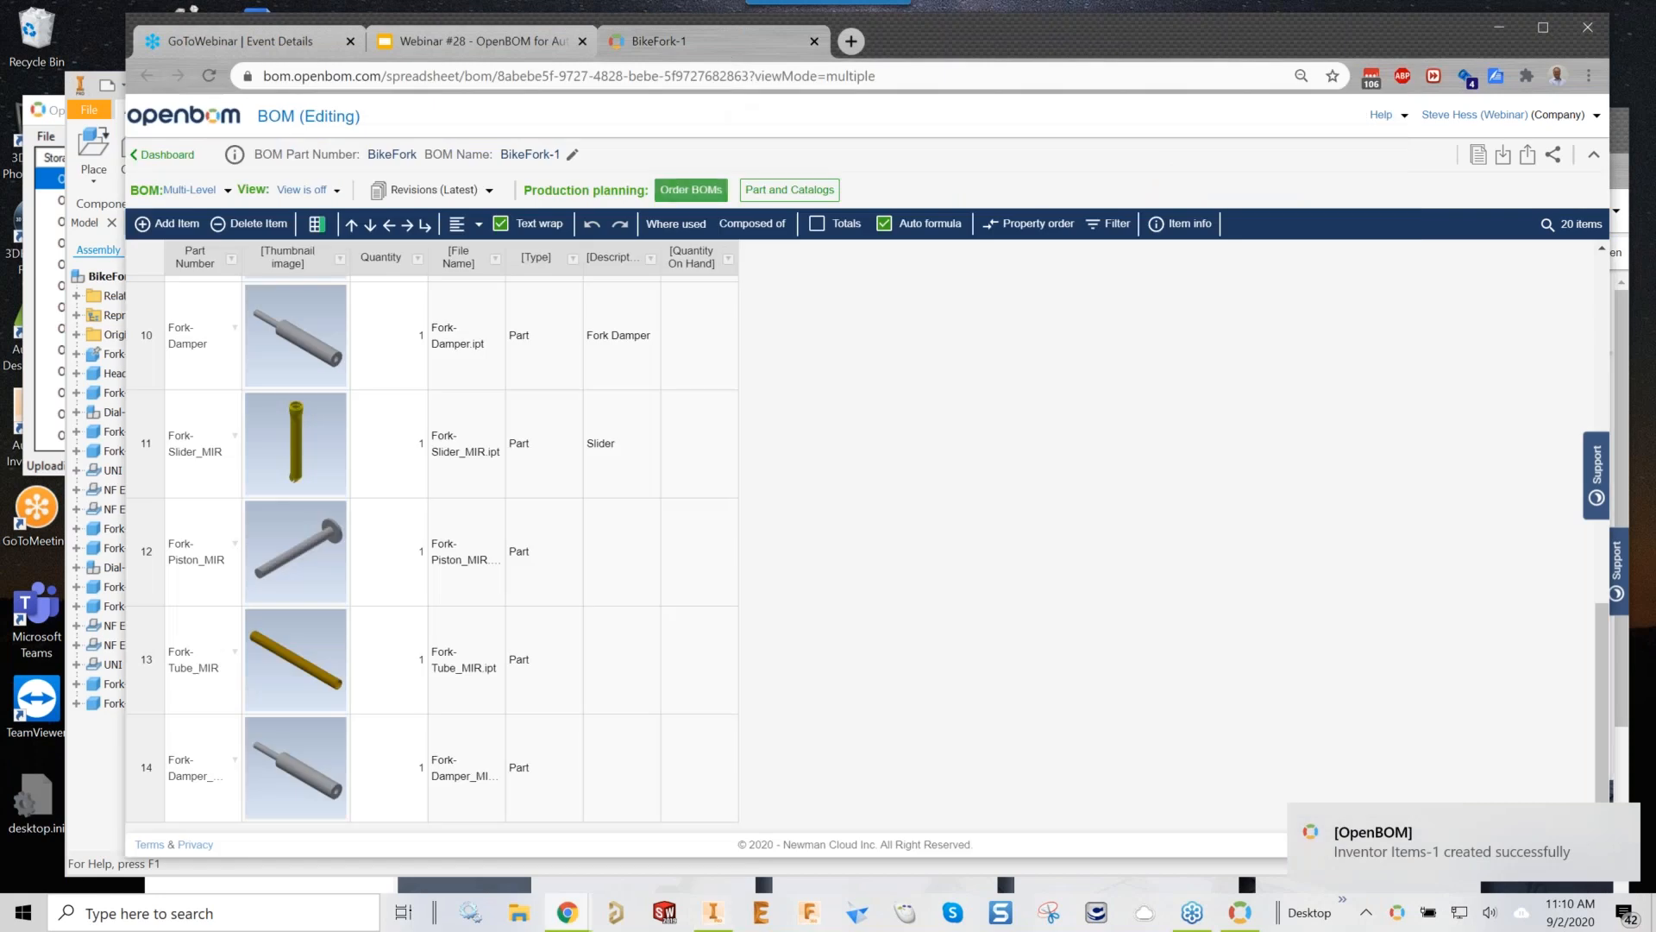
{"action": "left_click", "coordinate": [208, 76]}
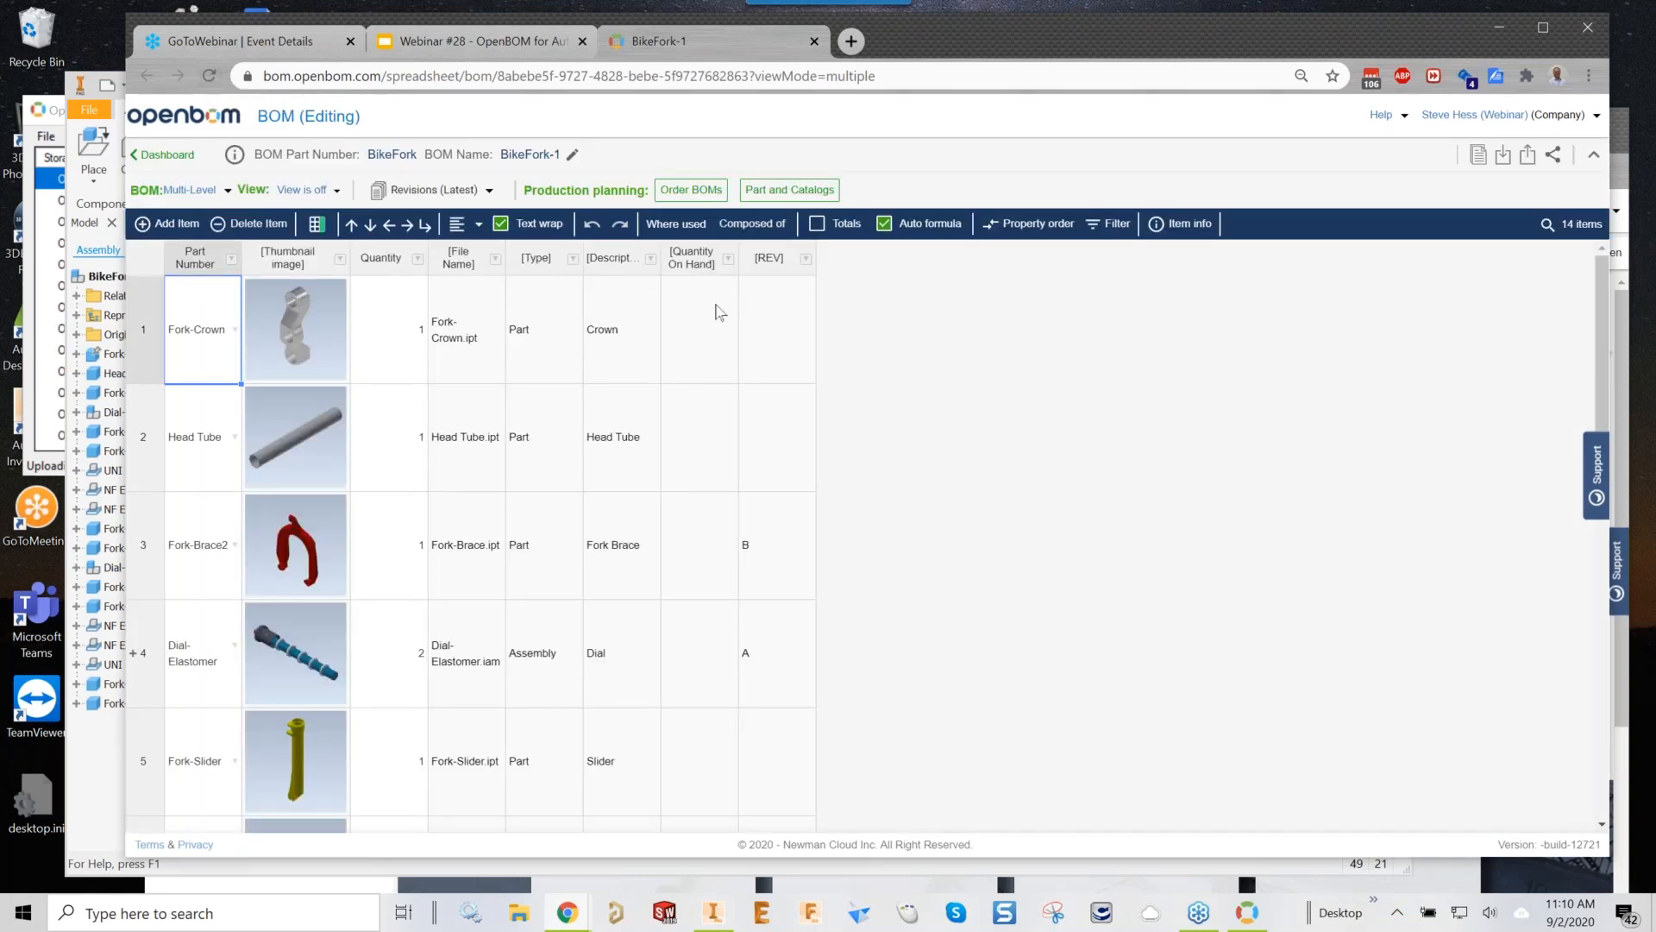
Review the descriptions and revisions in the BikeFork-1 BOM and examine the item information of the UNI 5933 and NF E 25-125 screws
{"action": "scroll", "coordinate": [609, 382], "scroll_direction": "down", "scroll_amount": 1}
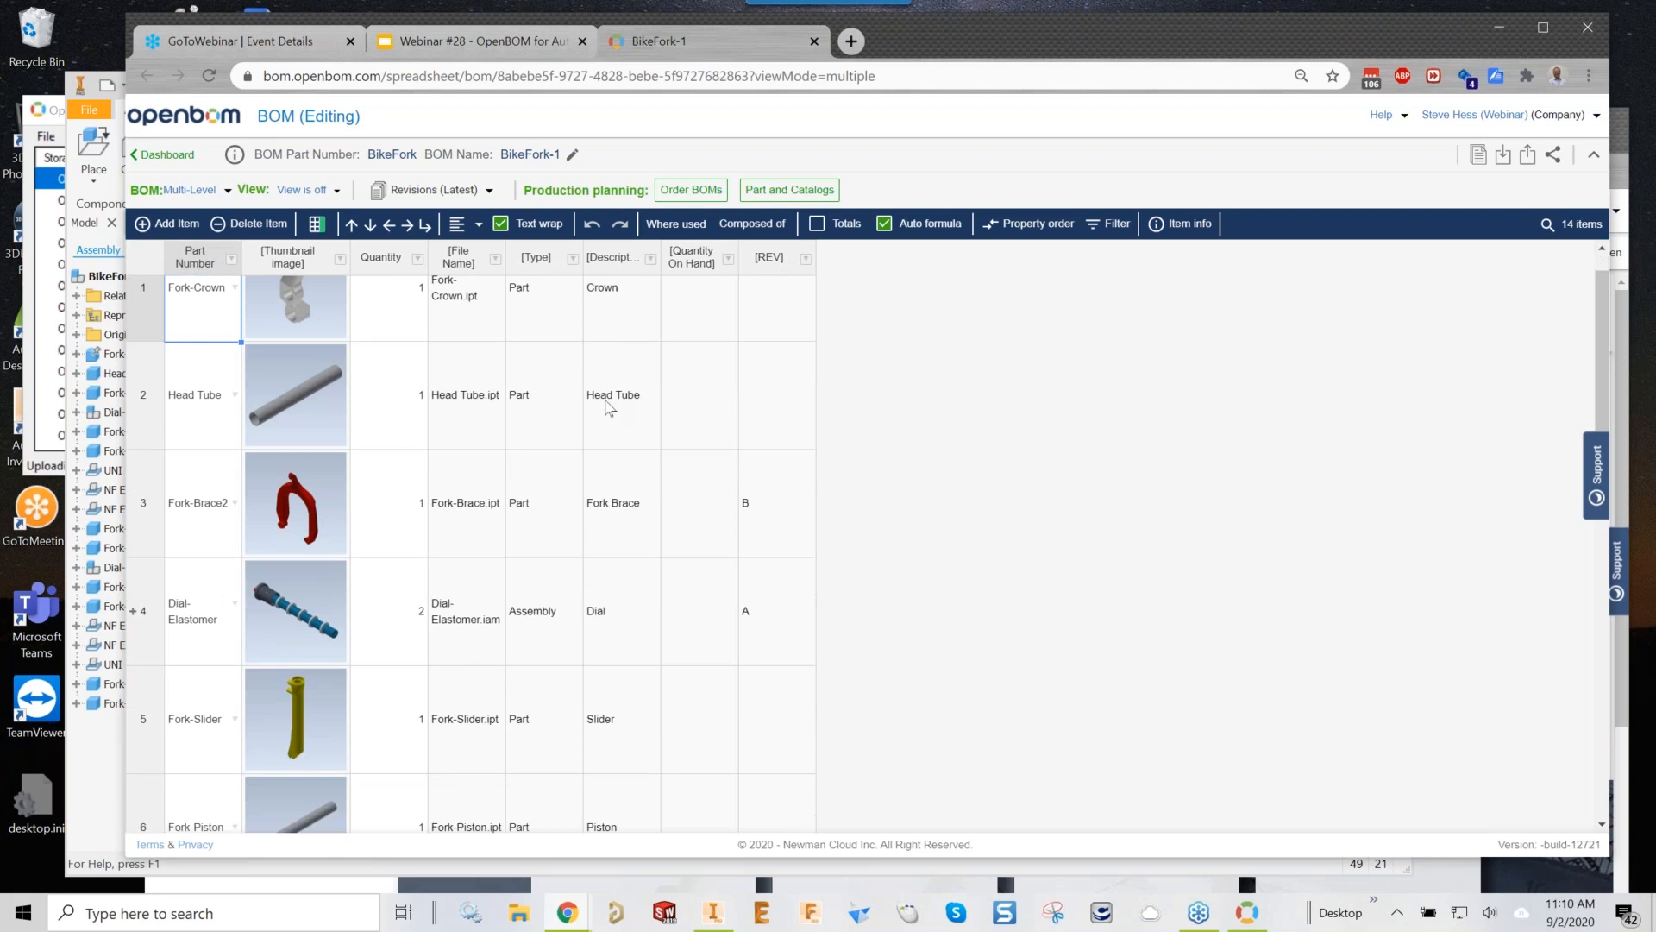
{"action": "scroll", "coordinate": [638, 555], "scroll_direction": "down", "scroll_amount": 10}
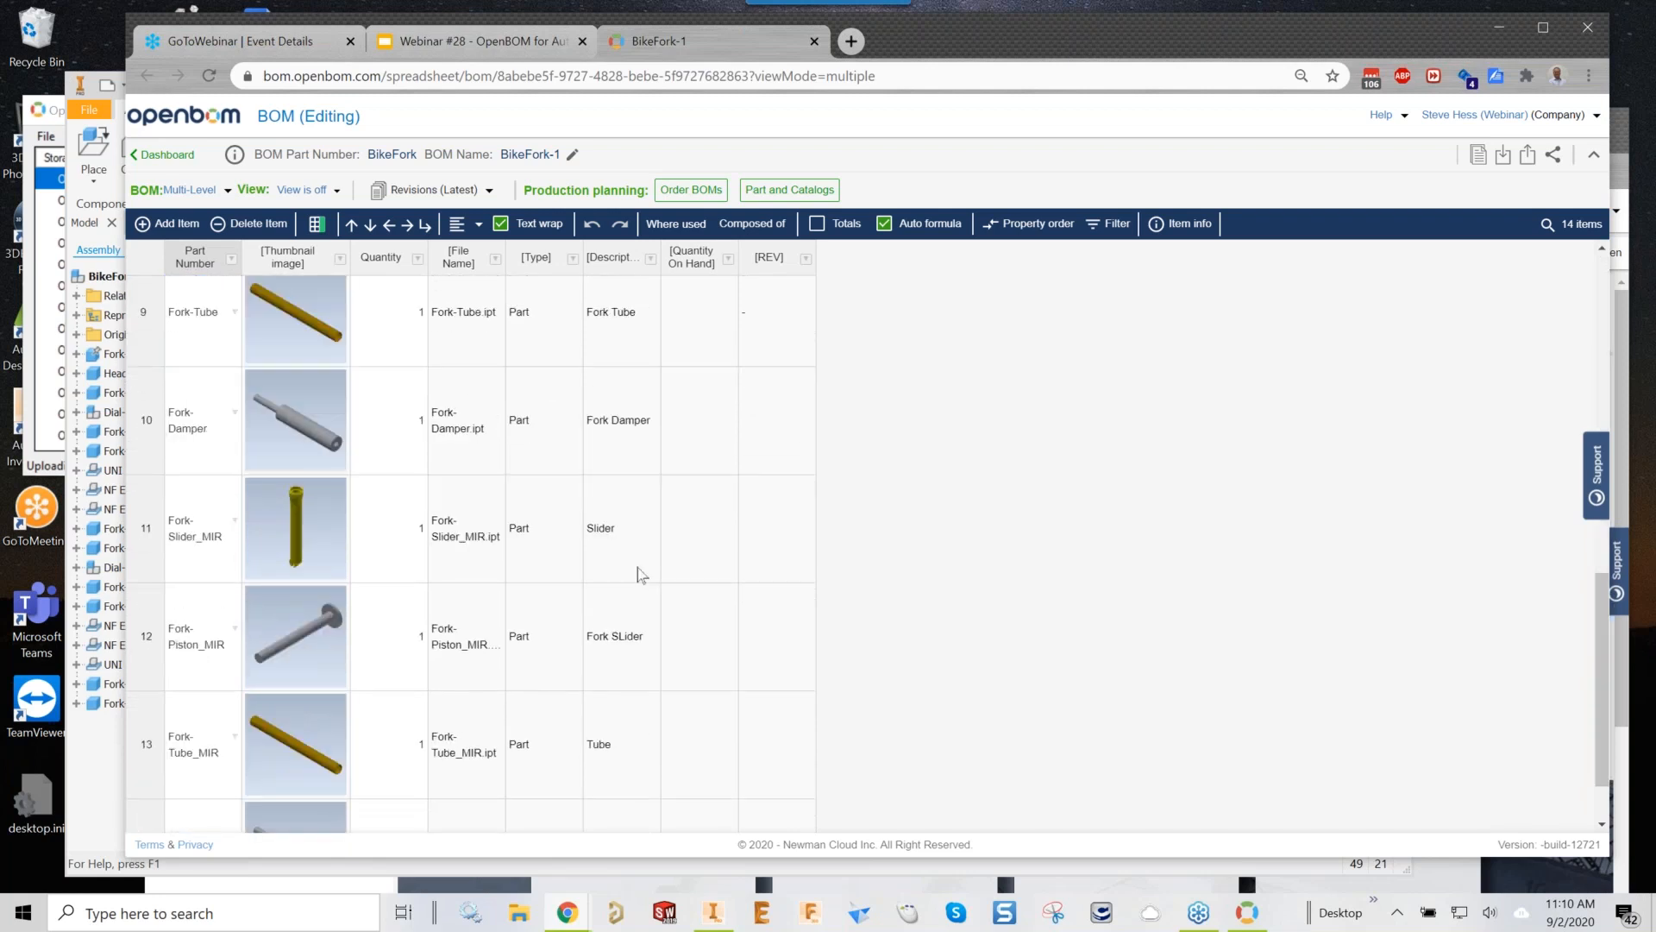
{"action": "scroll", "coordinate": [598, 594], "scroll_direction": "up", "scroll_amount": 12}
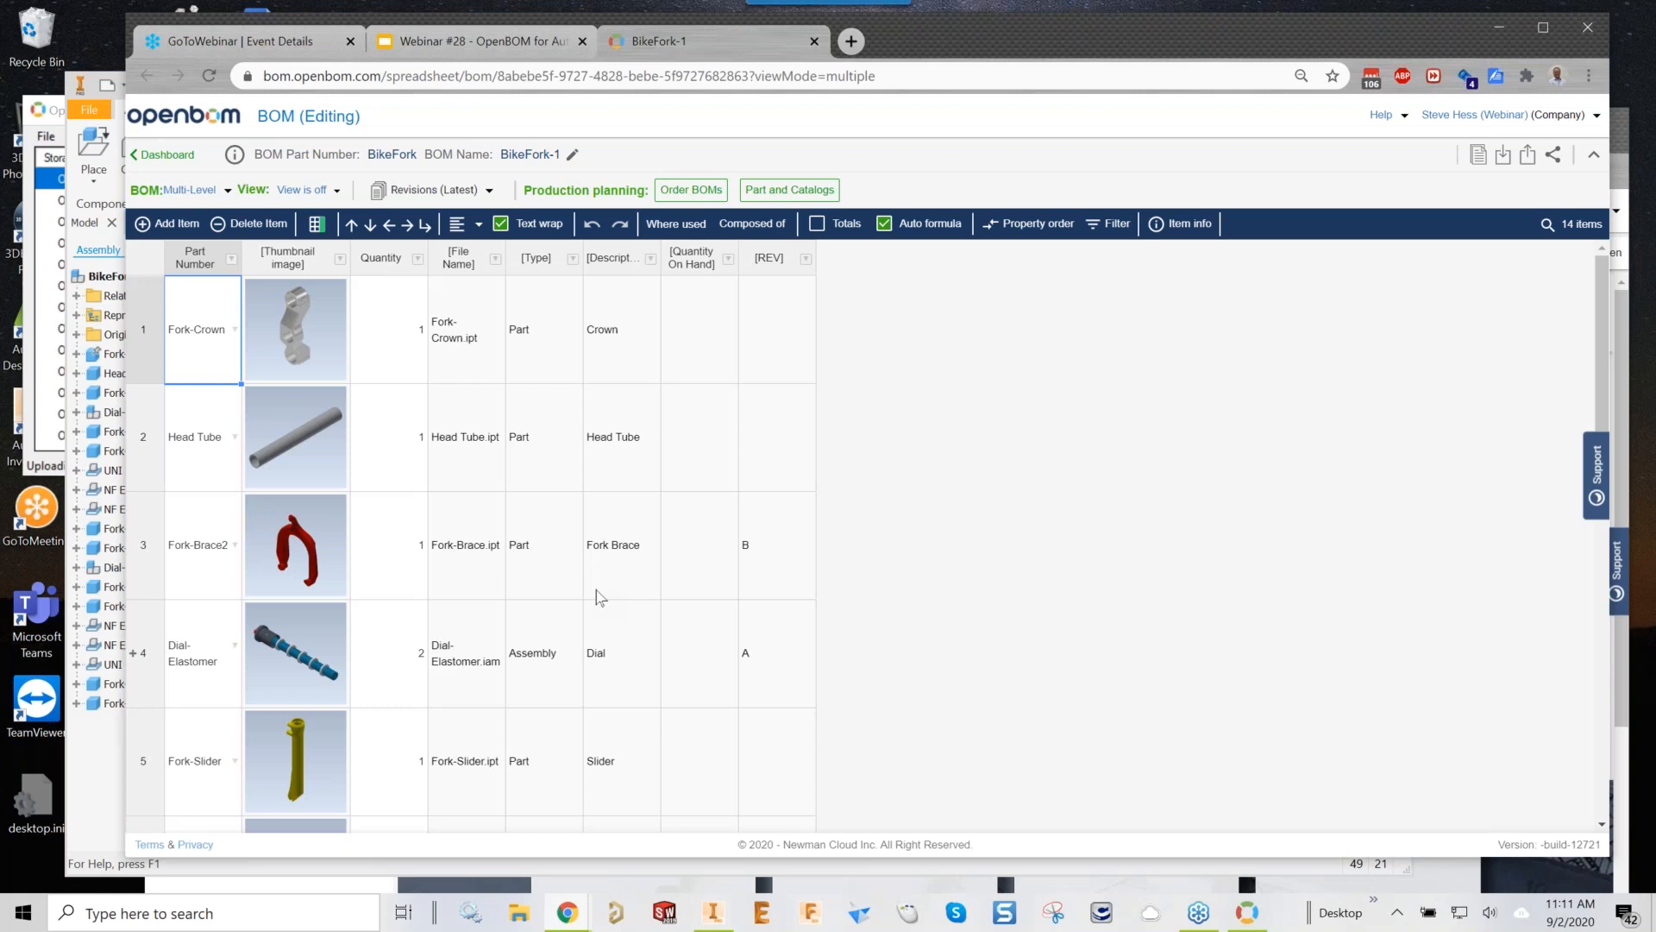
{"action": "scroll", "coordinate": [337, 596], "scroll_direction": "down", "scroll_amount": 1}
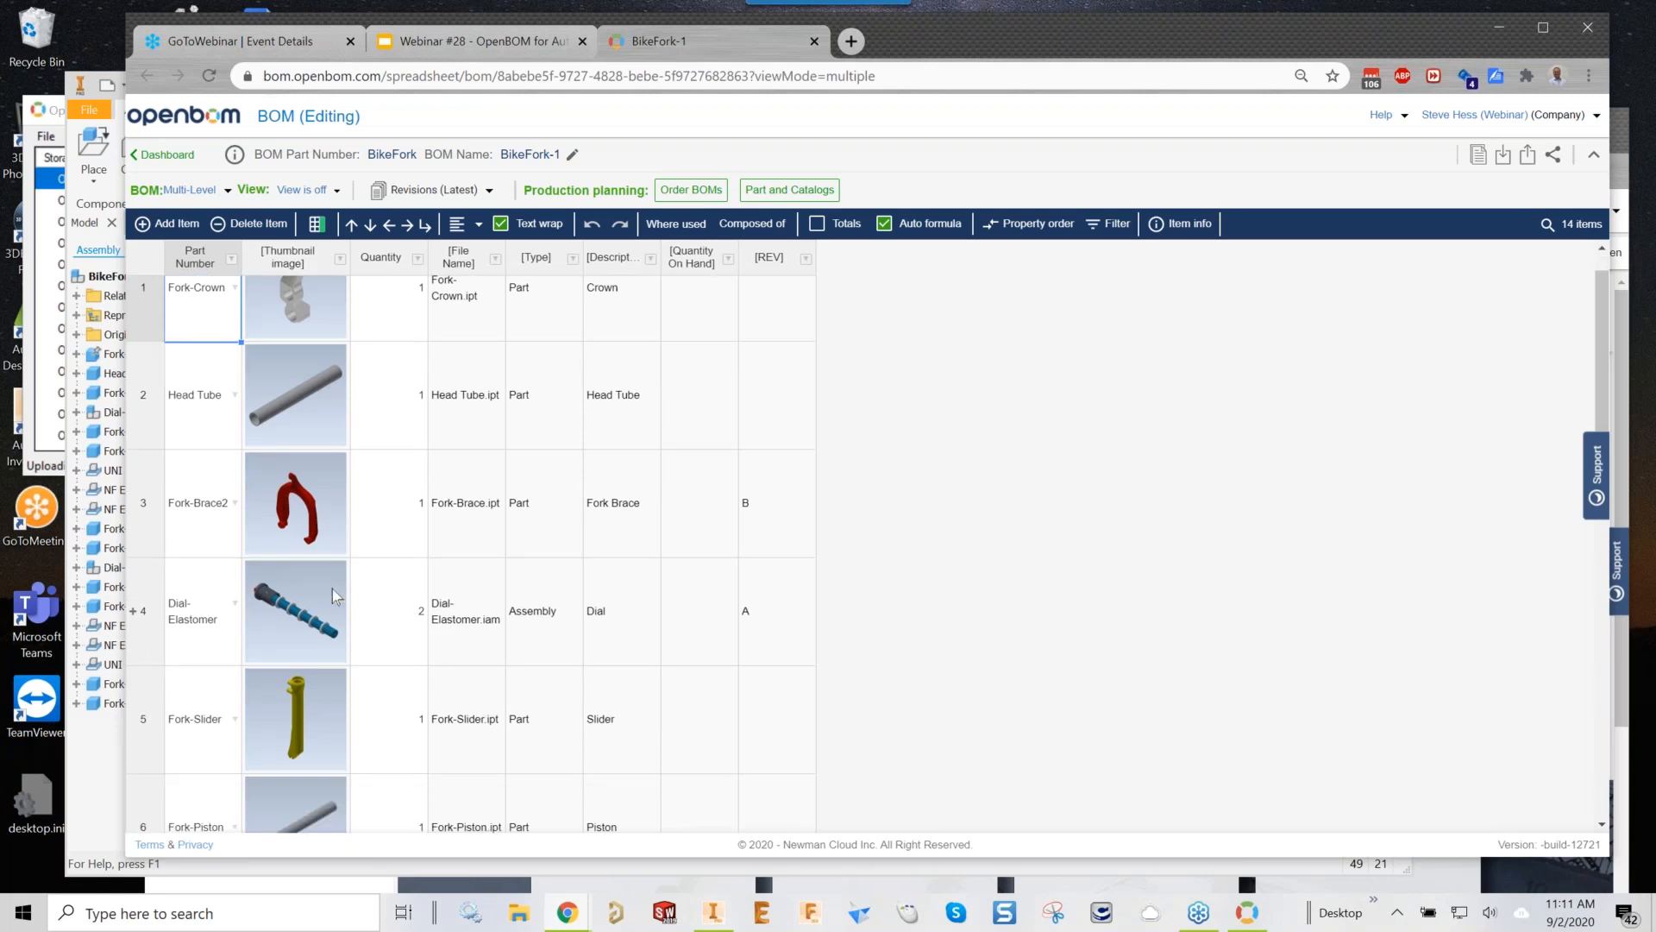
{"action": "scroll", "coordinate": [345, 621], "scroll_direction": "down", "scroll_amount": 3}
{"action": "scroll", "coordinate": [412, 630], "scroll_direction": "down", "scroll_amount": 1}
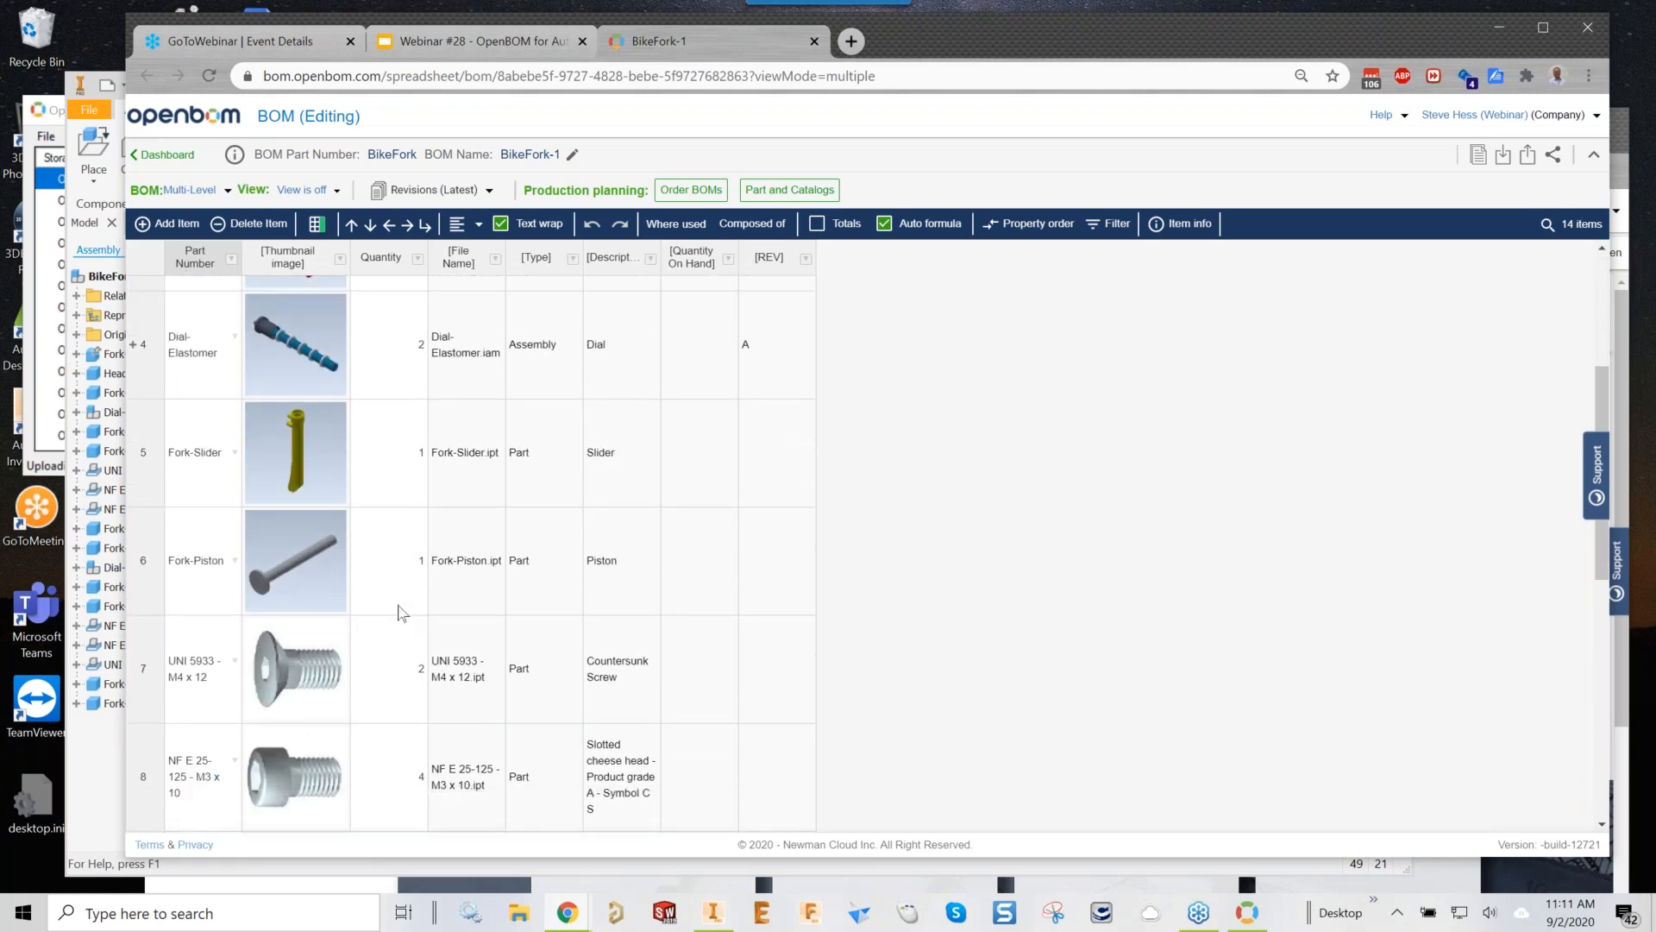
{"action": "left_click", "coordinate": [161, 641]}
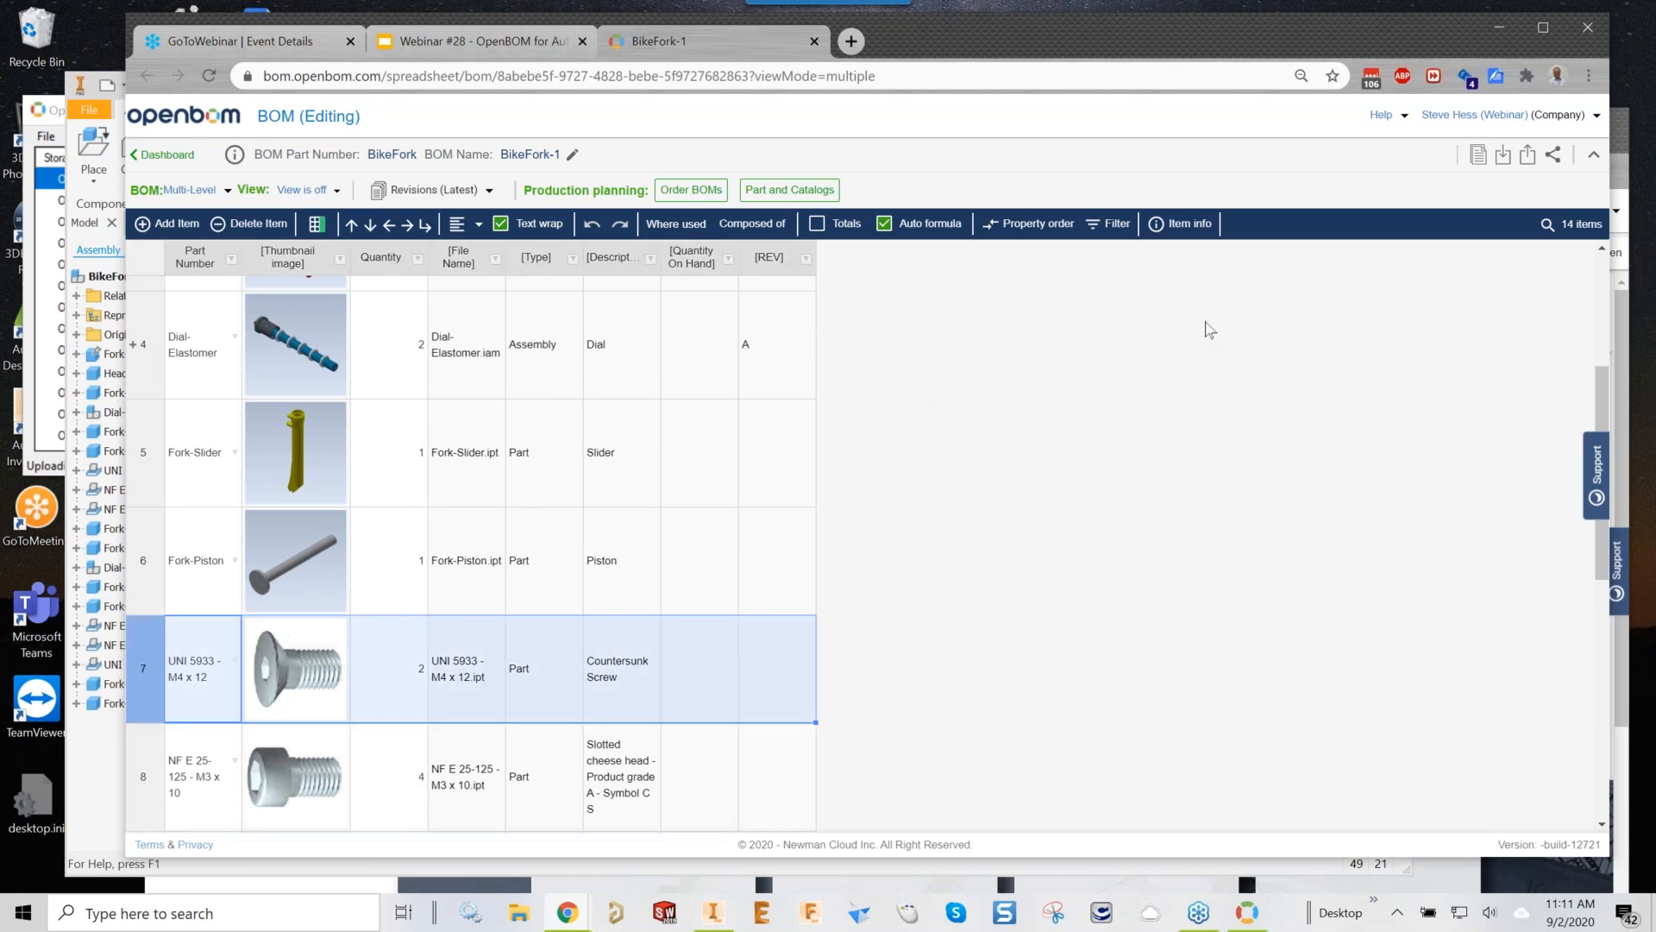
{"action": "left_click", "coordinate": [1166, 227]}
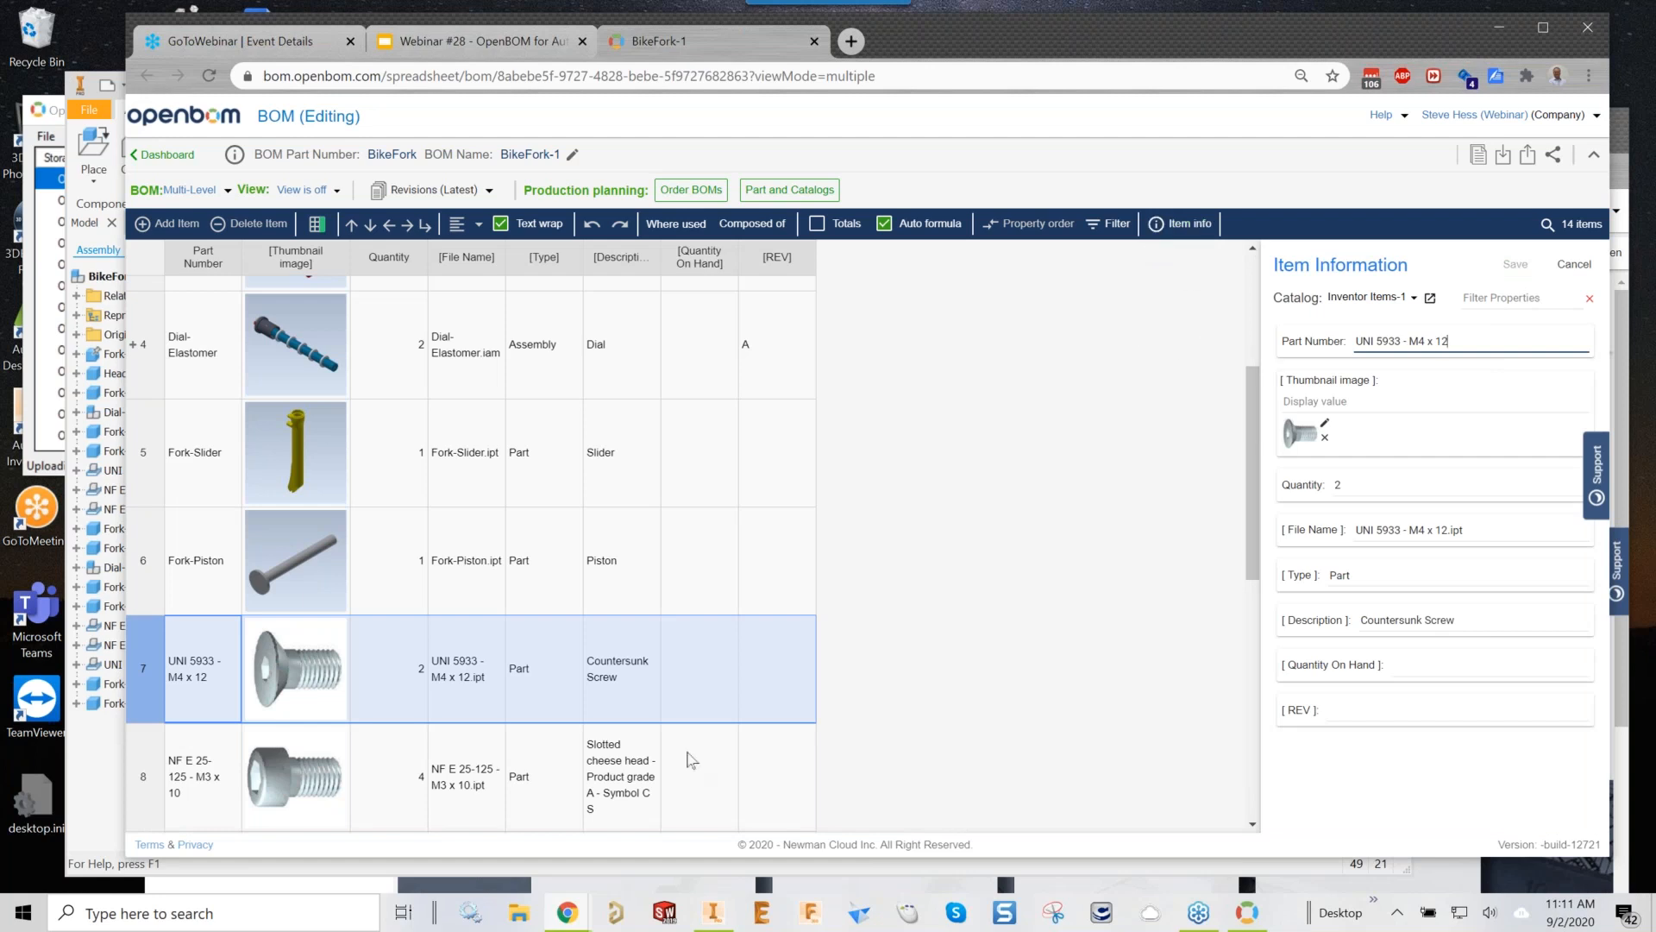
{"action": "left_click", "coordinate": [160, 789]}
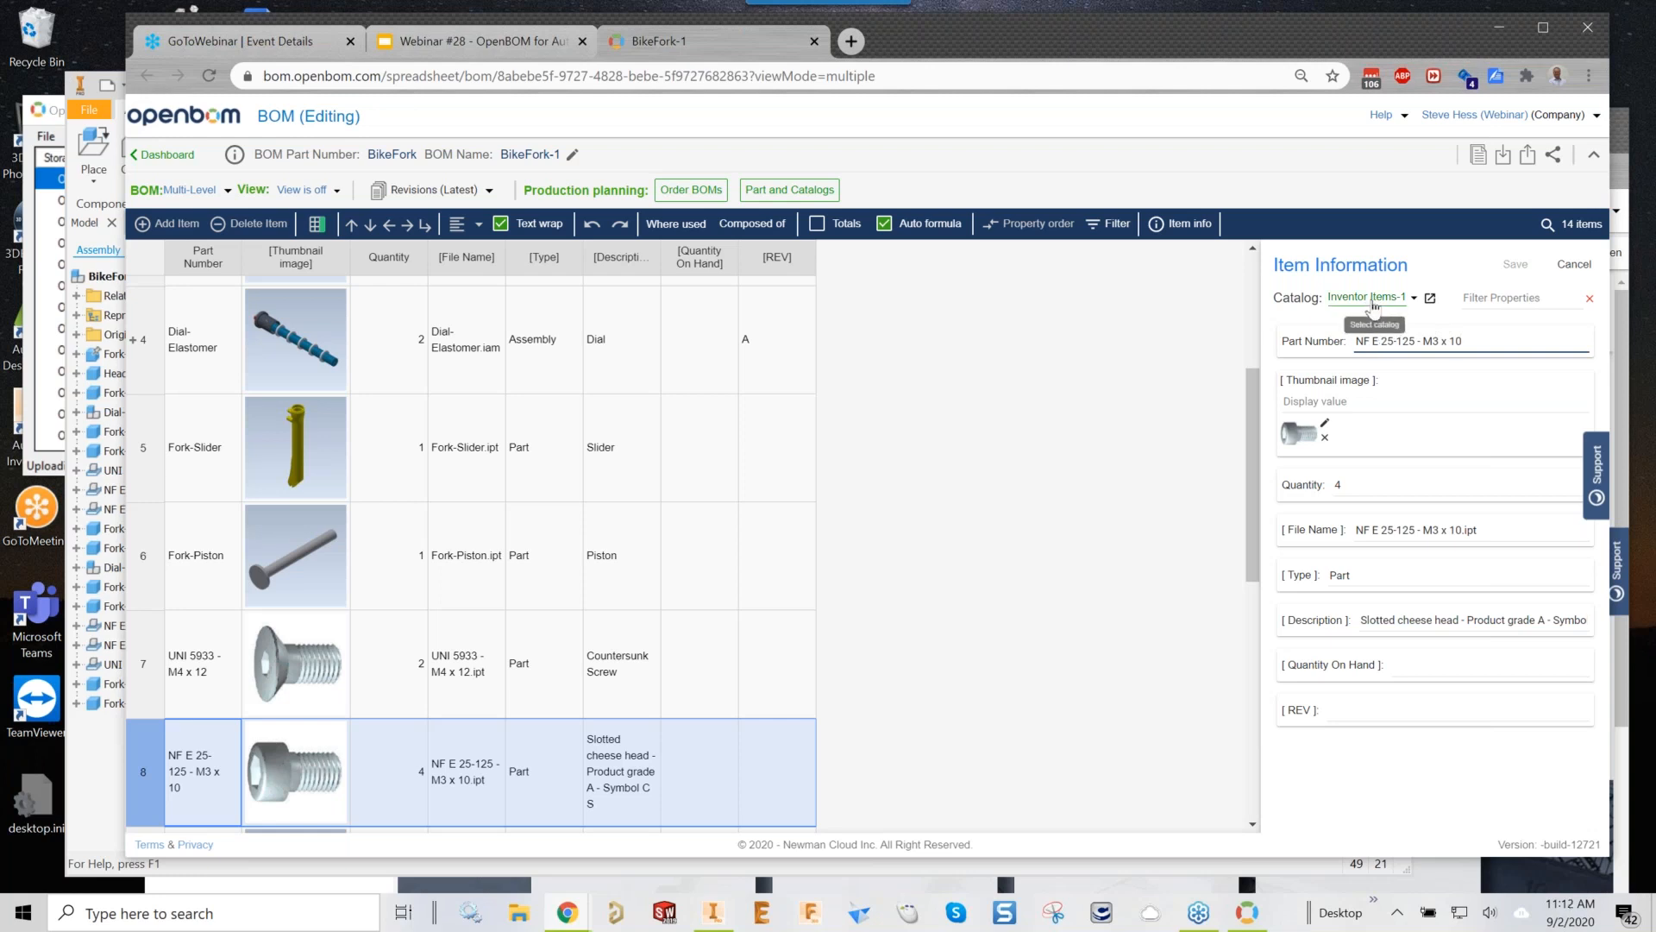
Open the Inventor Items-1 catalog and delete the UNI 5933 - M4 x 12 and NF E 25-125 - M3 x 10 items
{"action": "left_click", "coordinate": [1430, 298]}
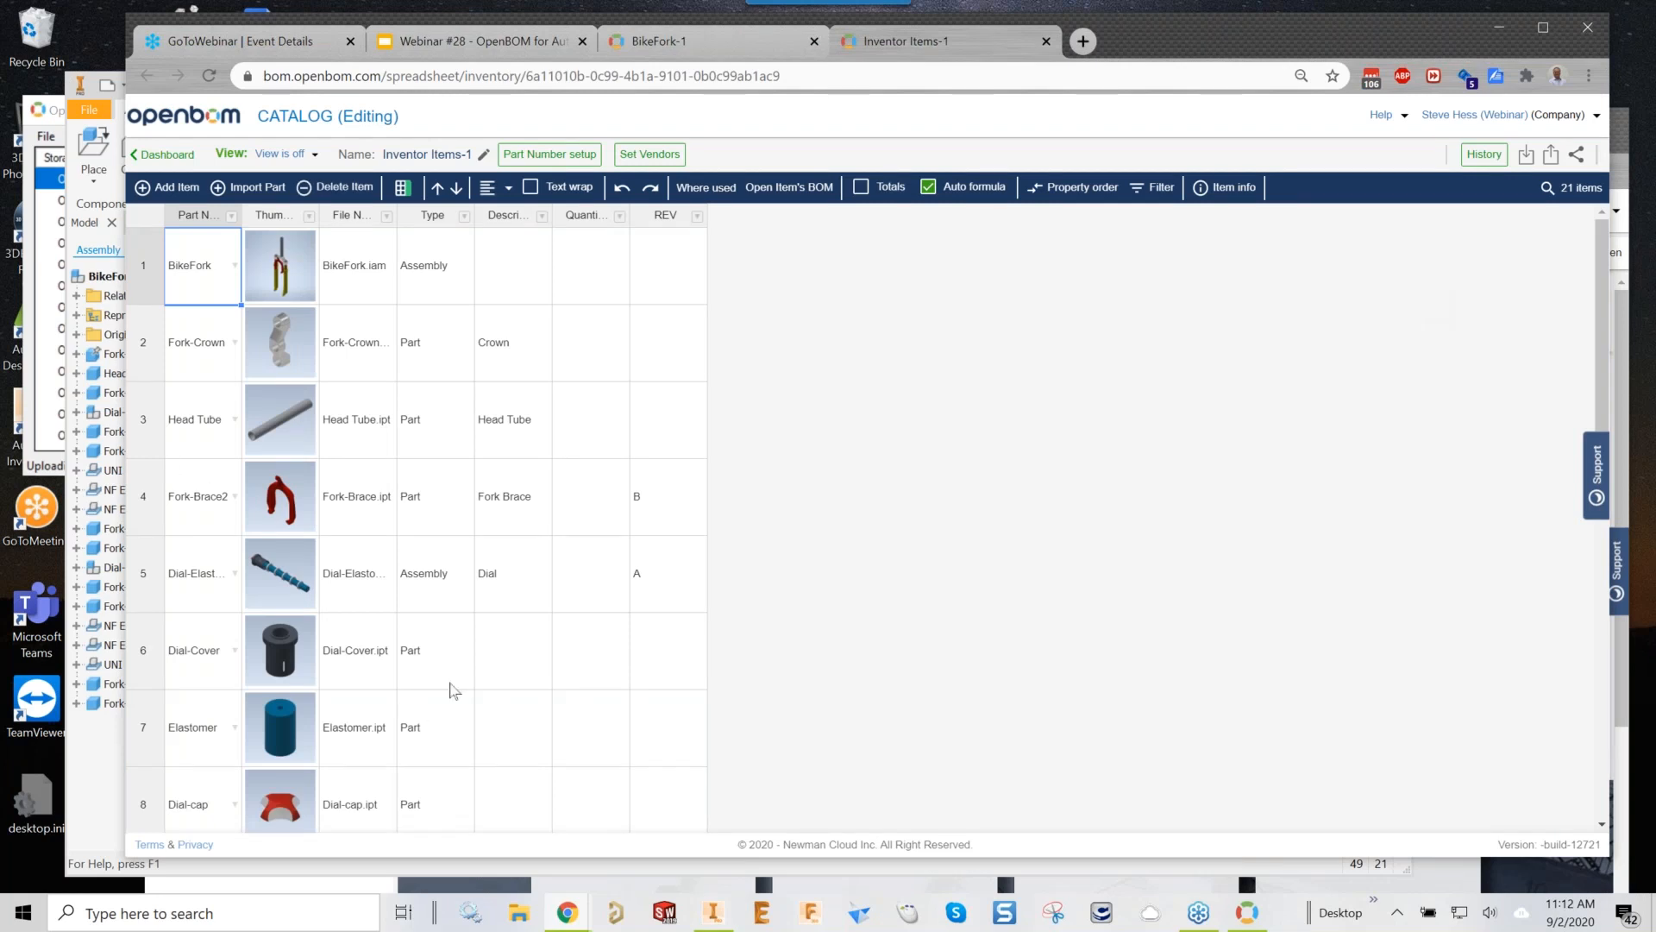
{"action": "scroll", "coordinate": [454, 690], "scroll_direction": "down", "scroll_amount": 3}
{"action": "scroll", "coordinate": [451, 687], "scroll_direction": "down", "scroll_amount": 6}
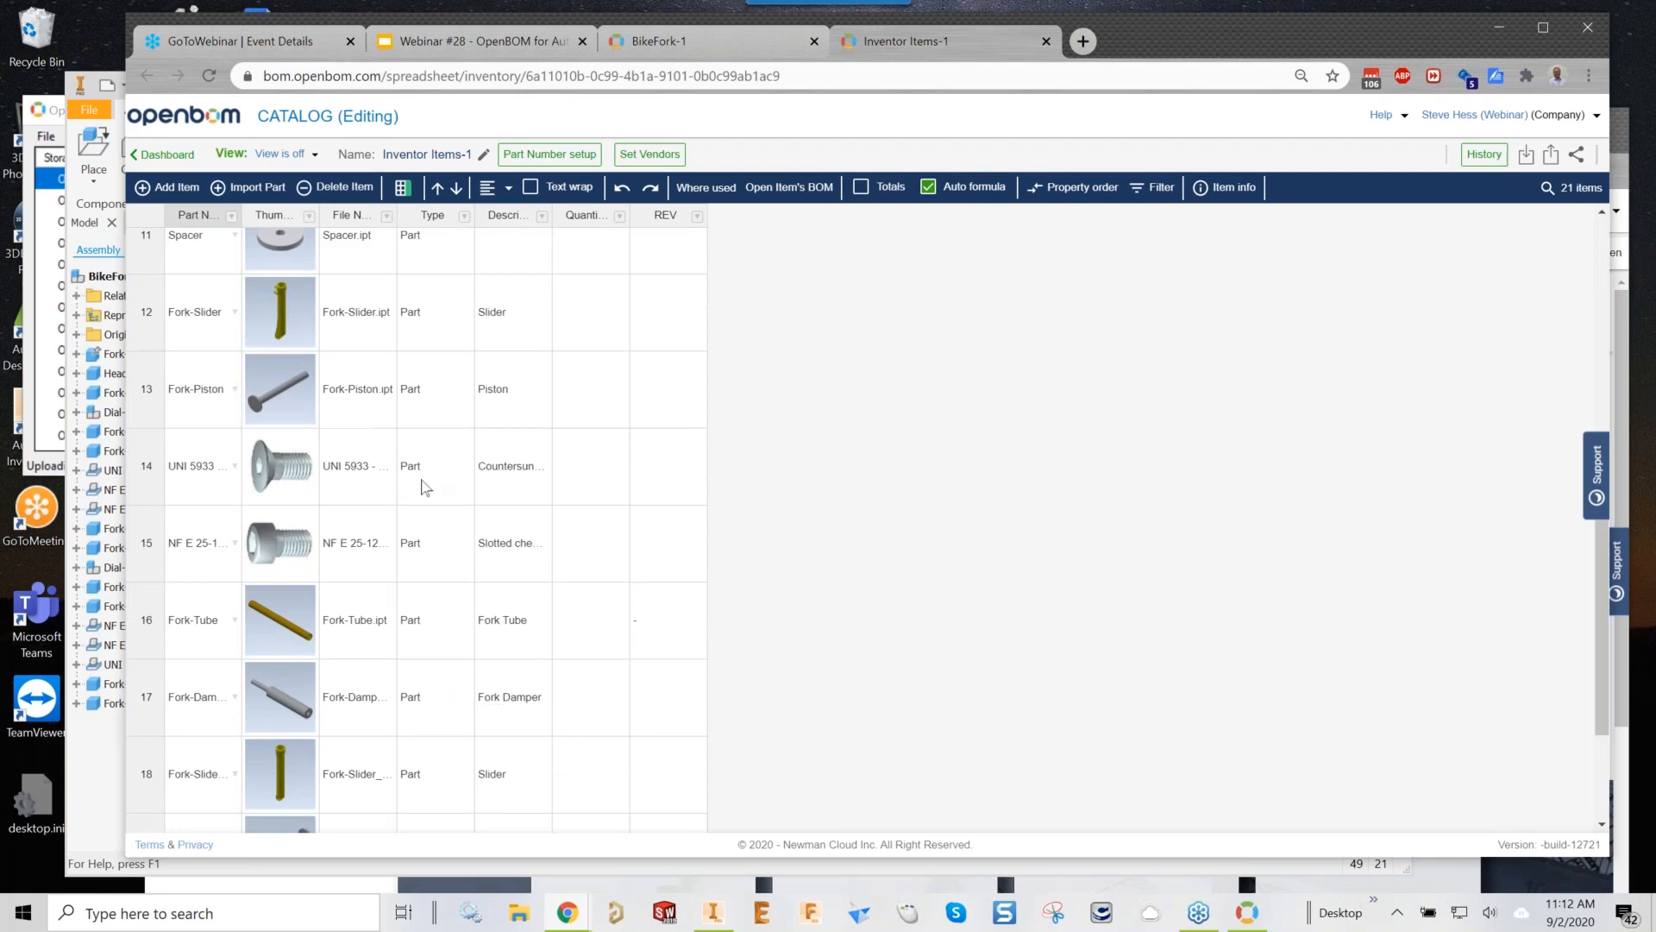
{"action": "left_click", "coordinate": [152, 495]}
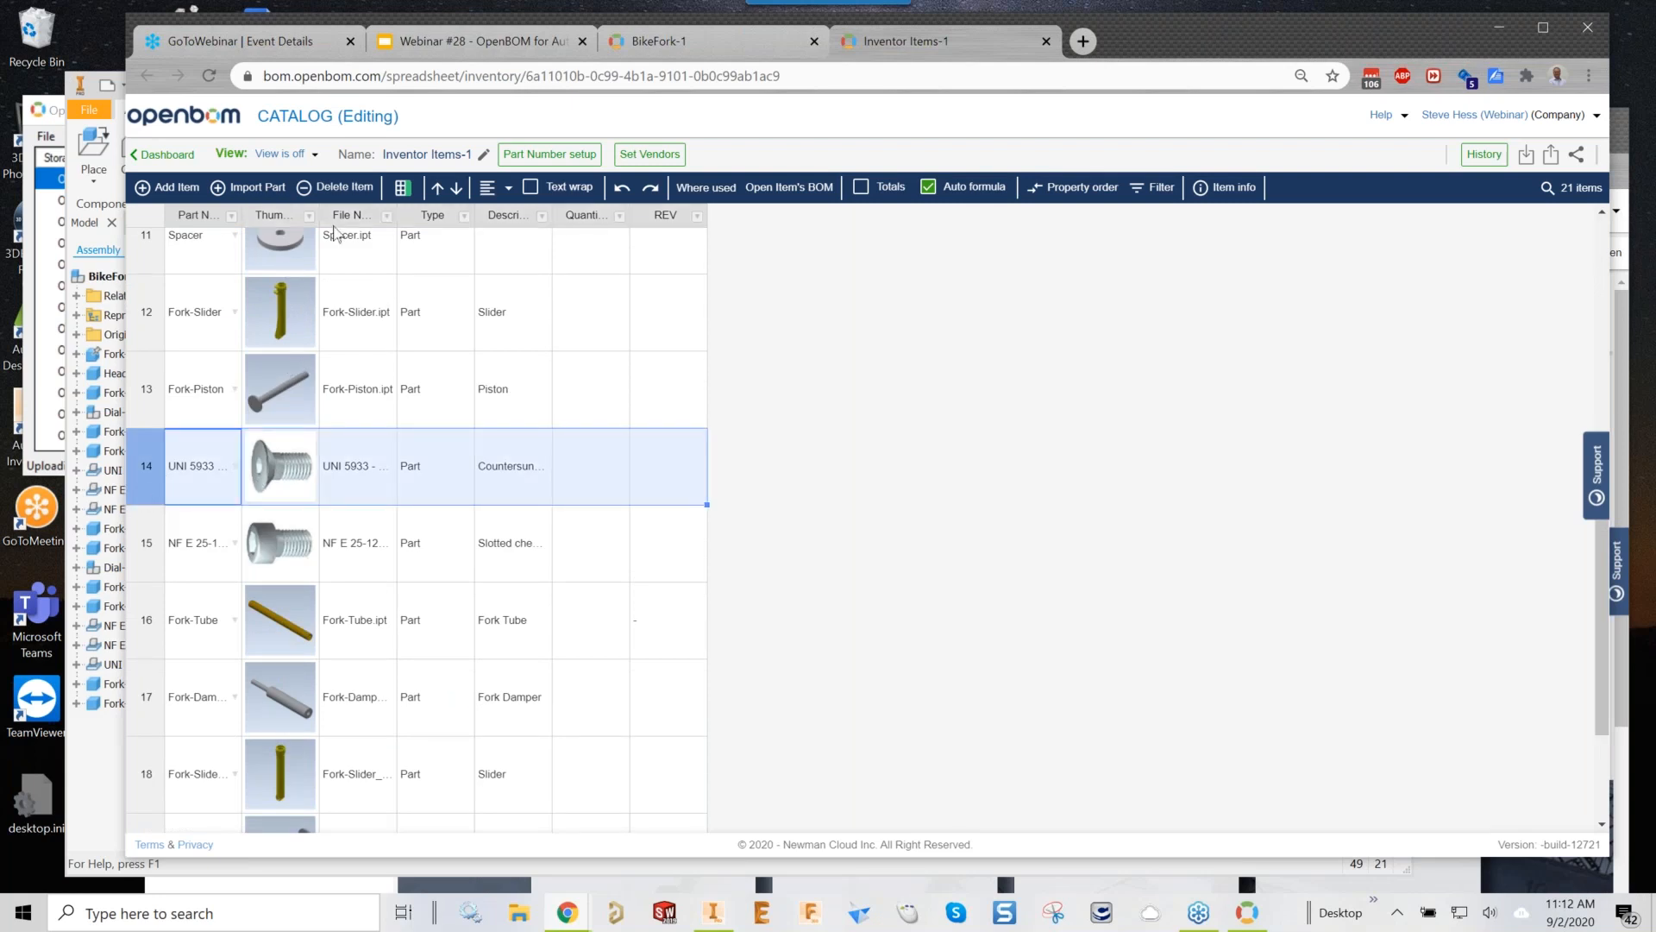
{"action": "left_click", "coordinate": [336, 191]}
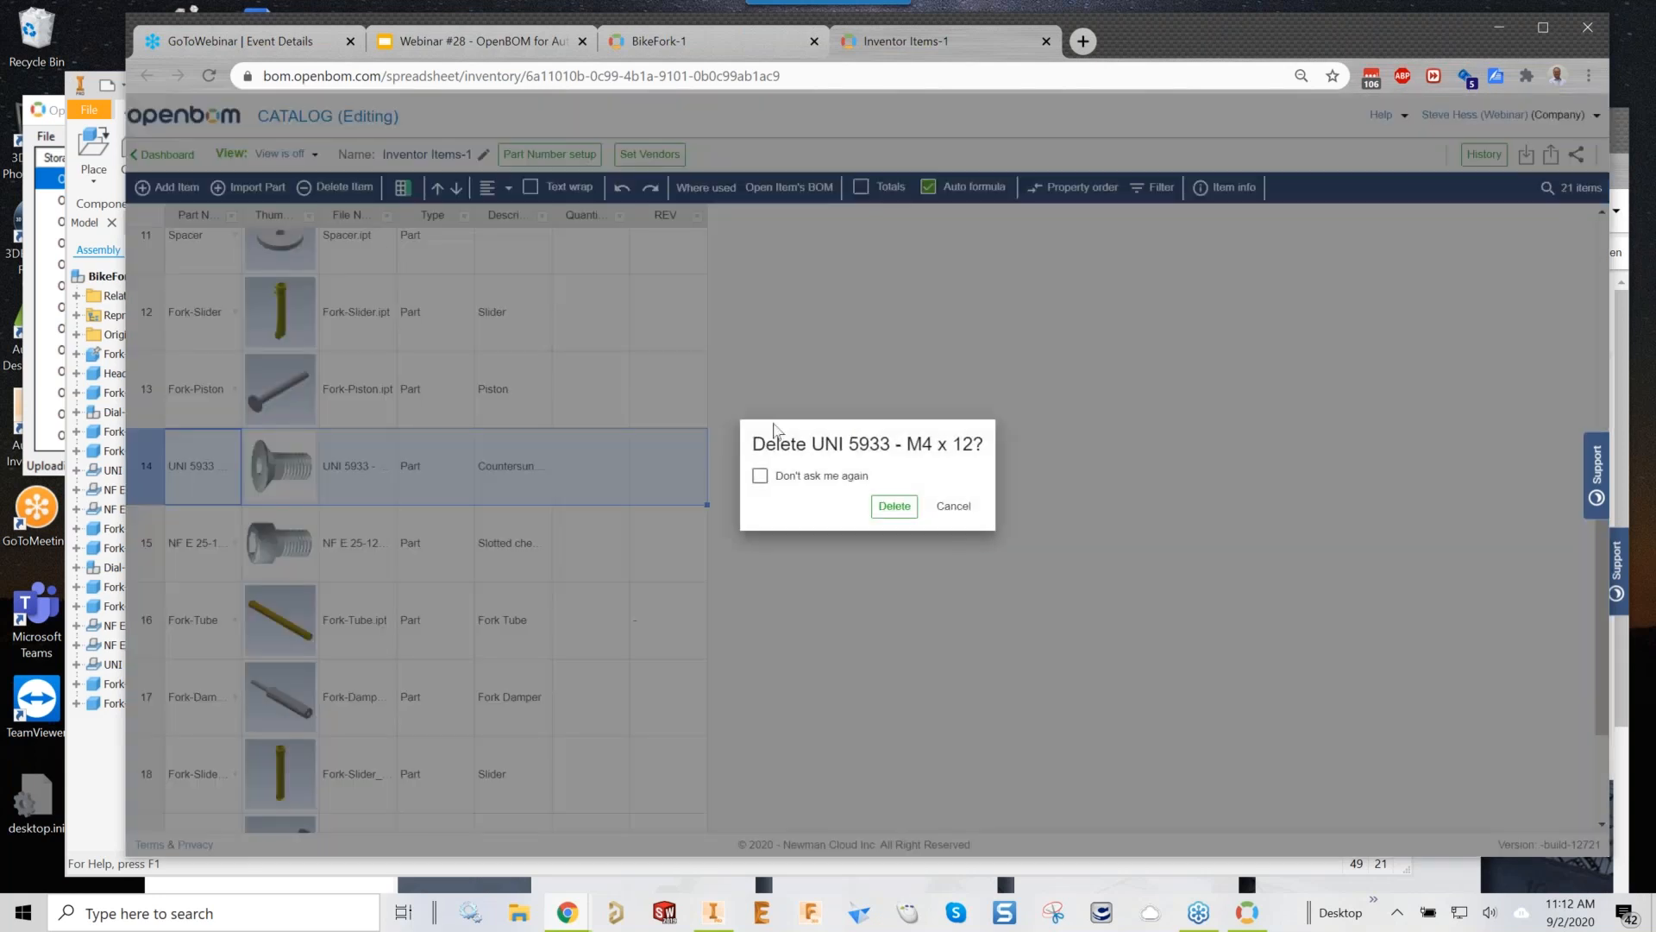
{"action": "left_click", "coordinate": [895, 507]}
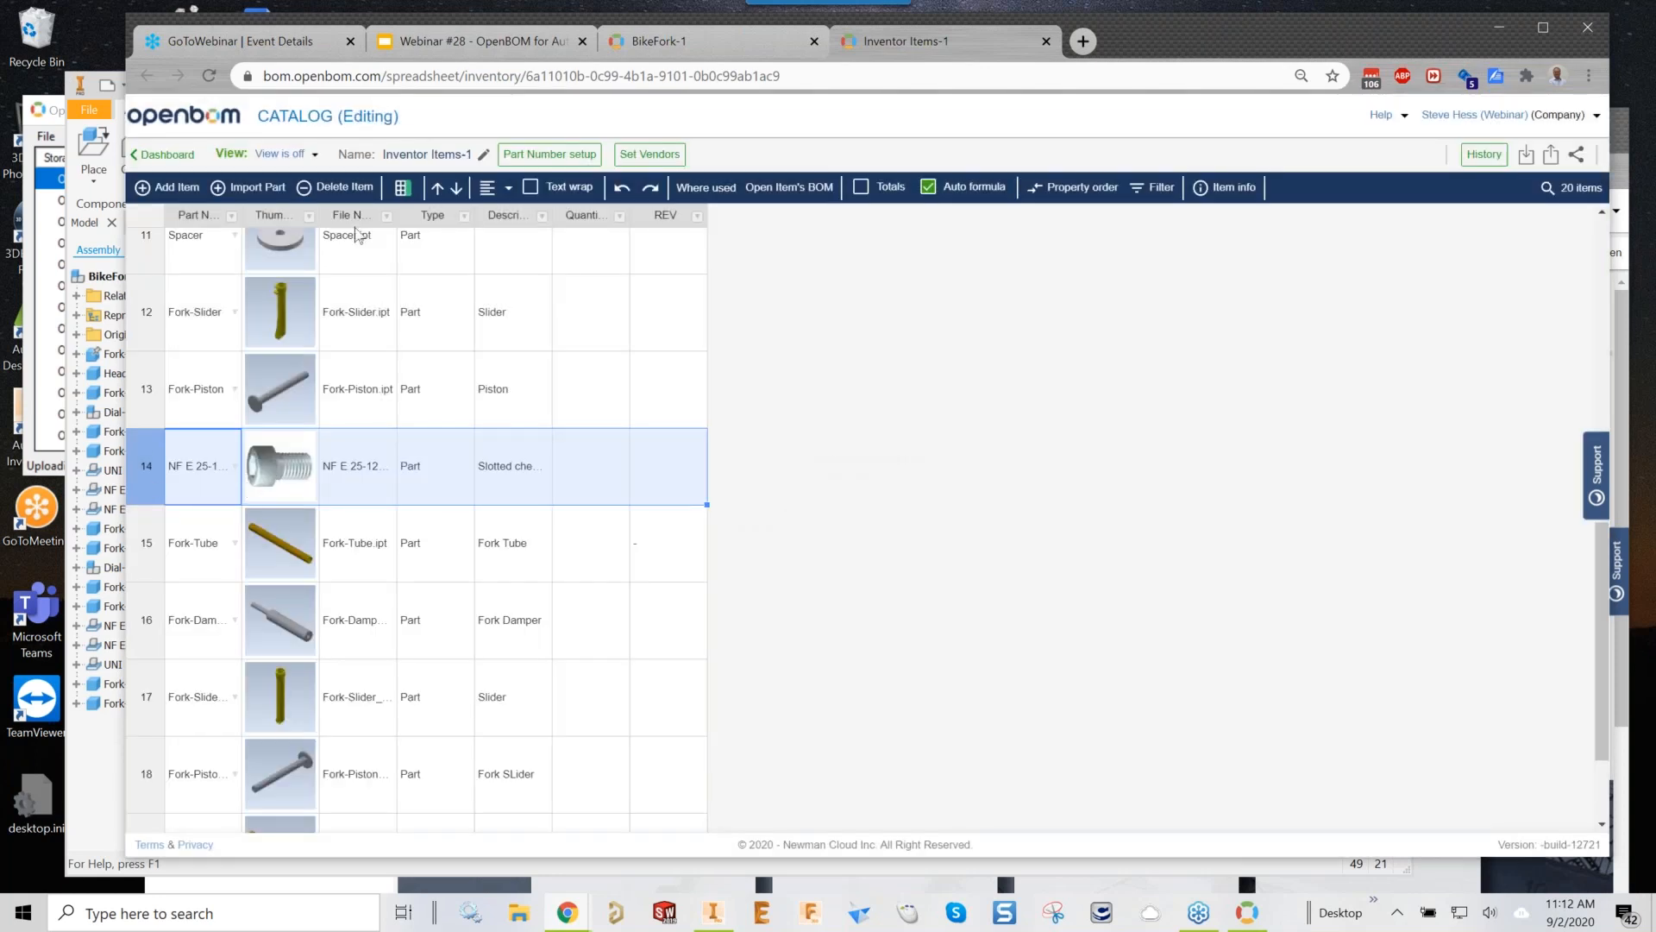
{"action": "left_click", "coordinate": [338, 187]}
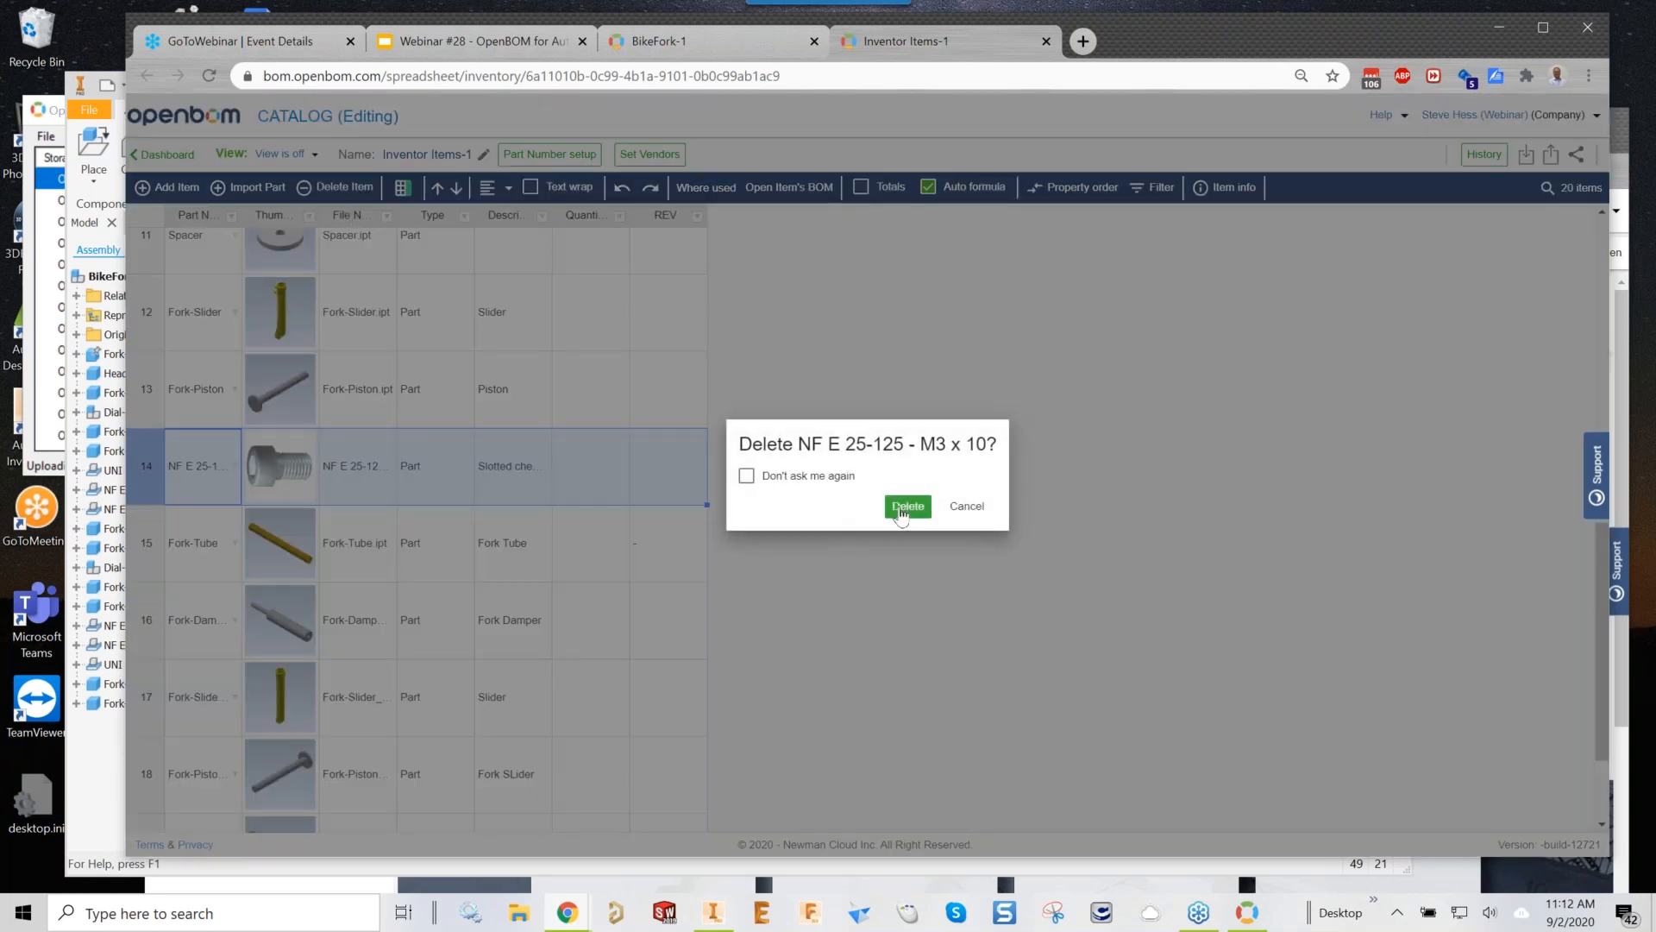
{"action": "left_click", "coordinate": [895, 497]}
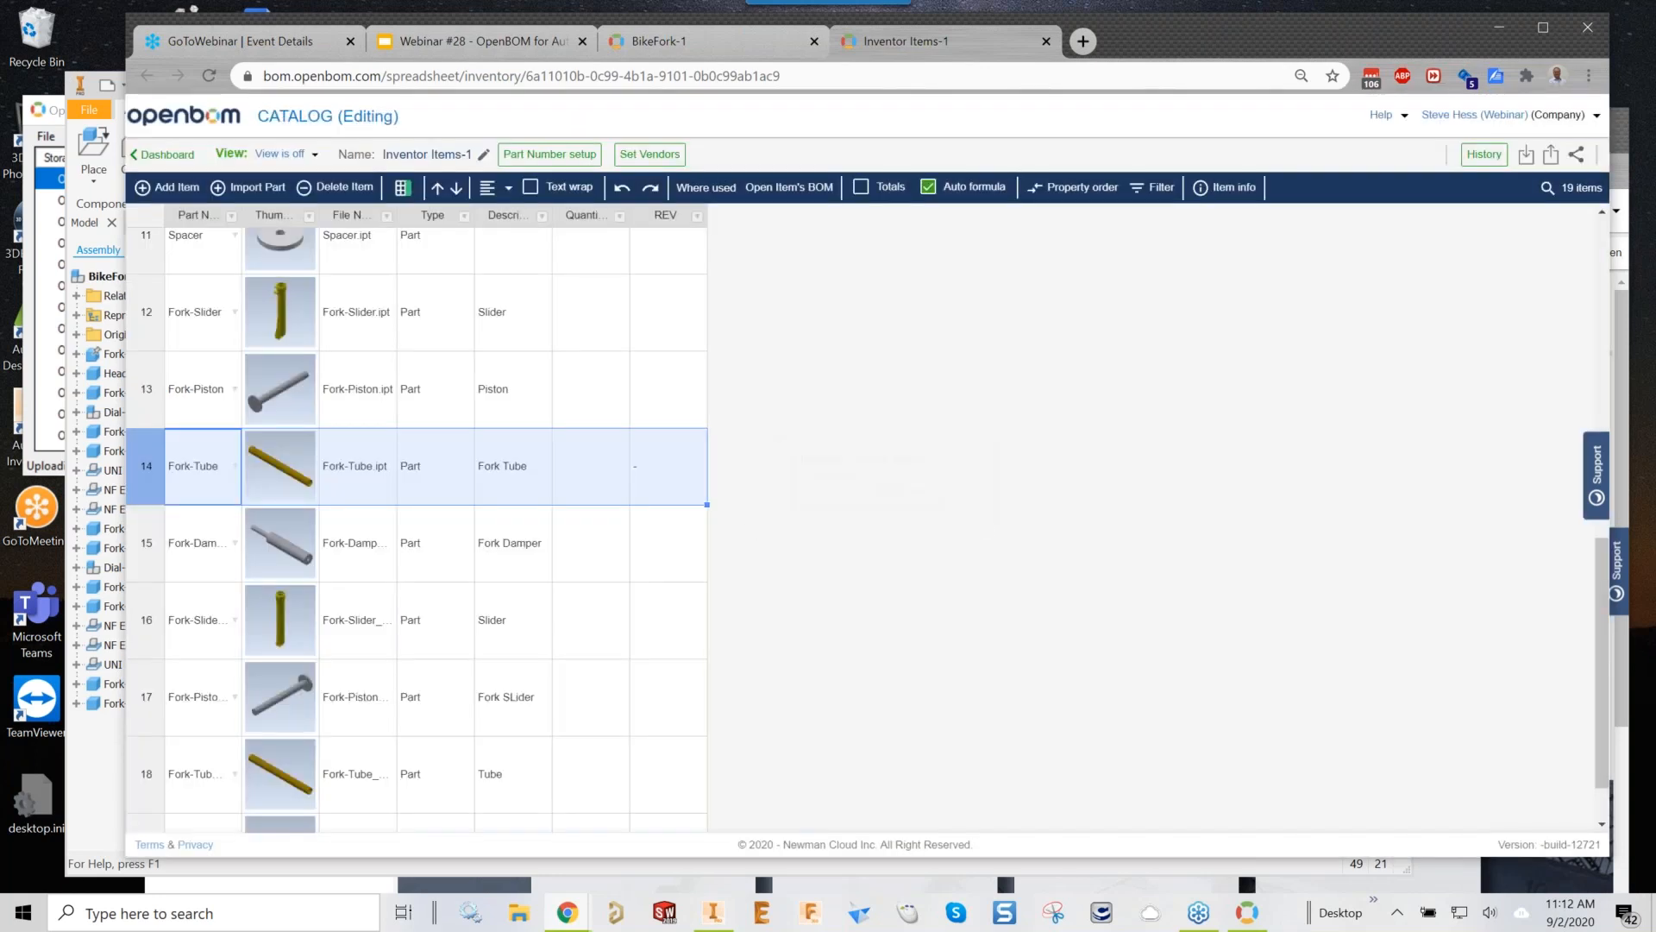
Open the OpenBOM dashboard in a separate browser tab and create a catalog named Hardware
{"action": "middle_click", "coordinate": [164, 154]}
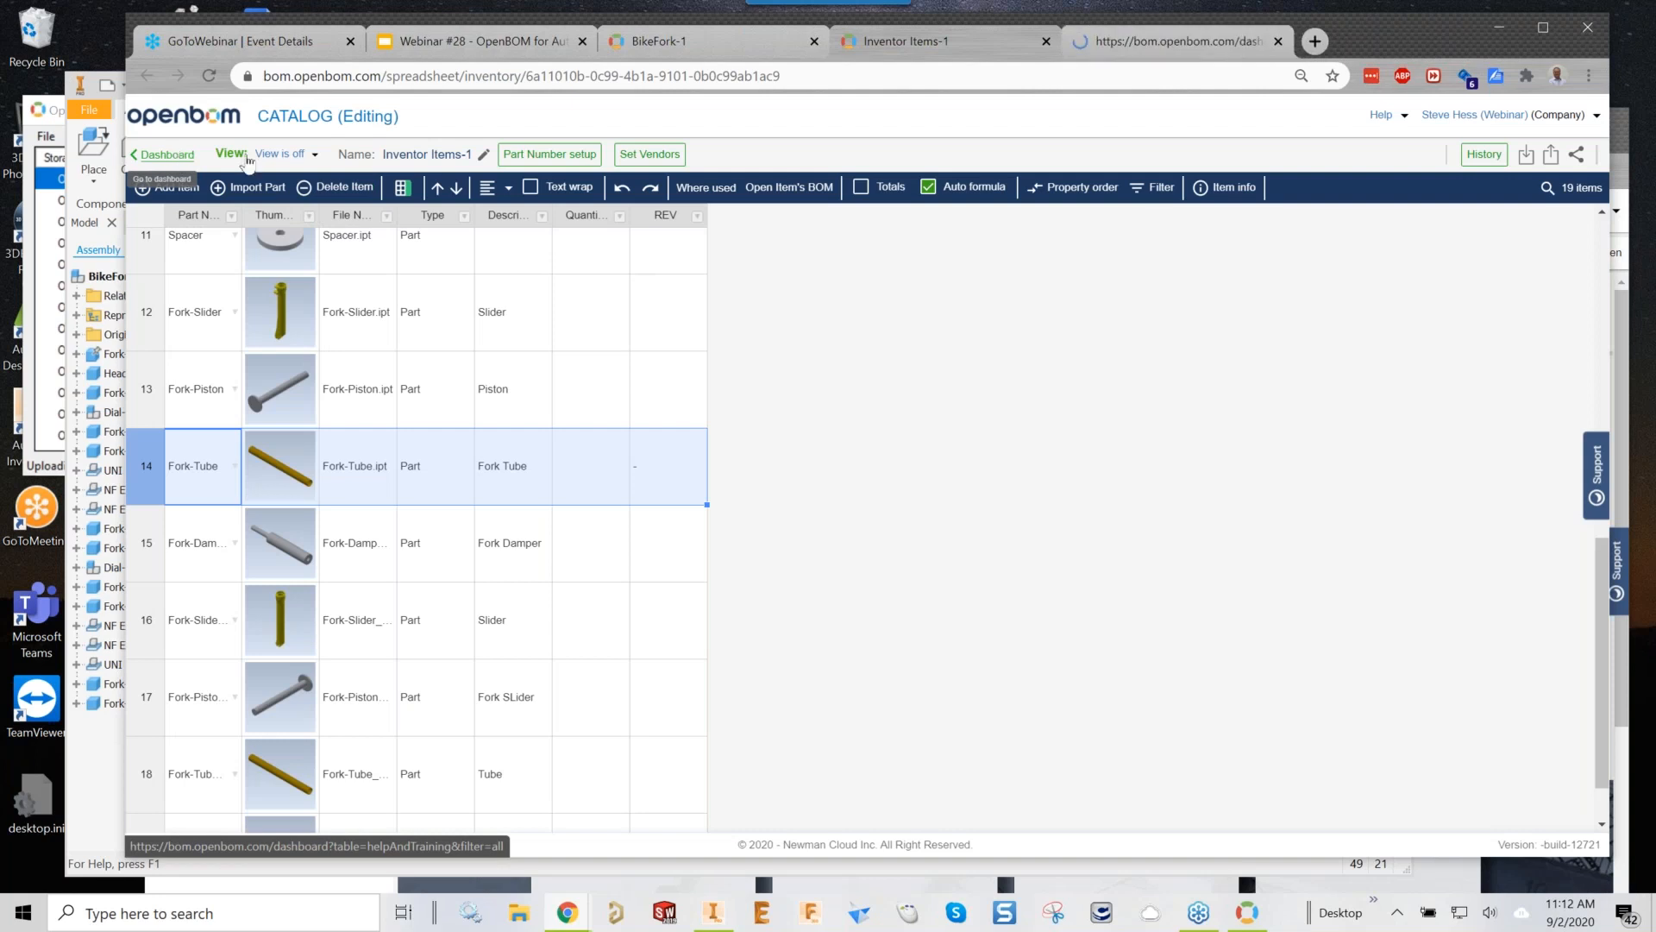
{"action": "left_click", "coordinate": [1177, 43]}
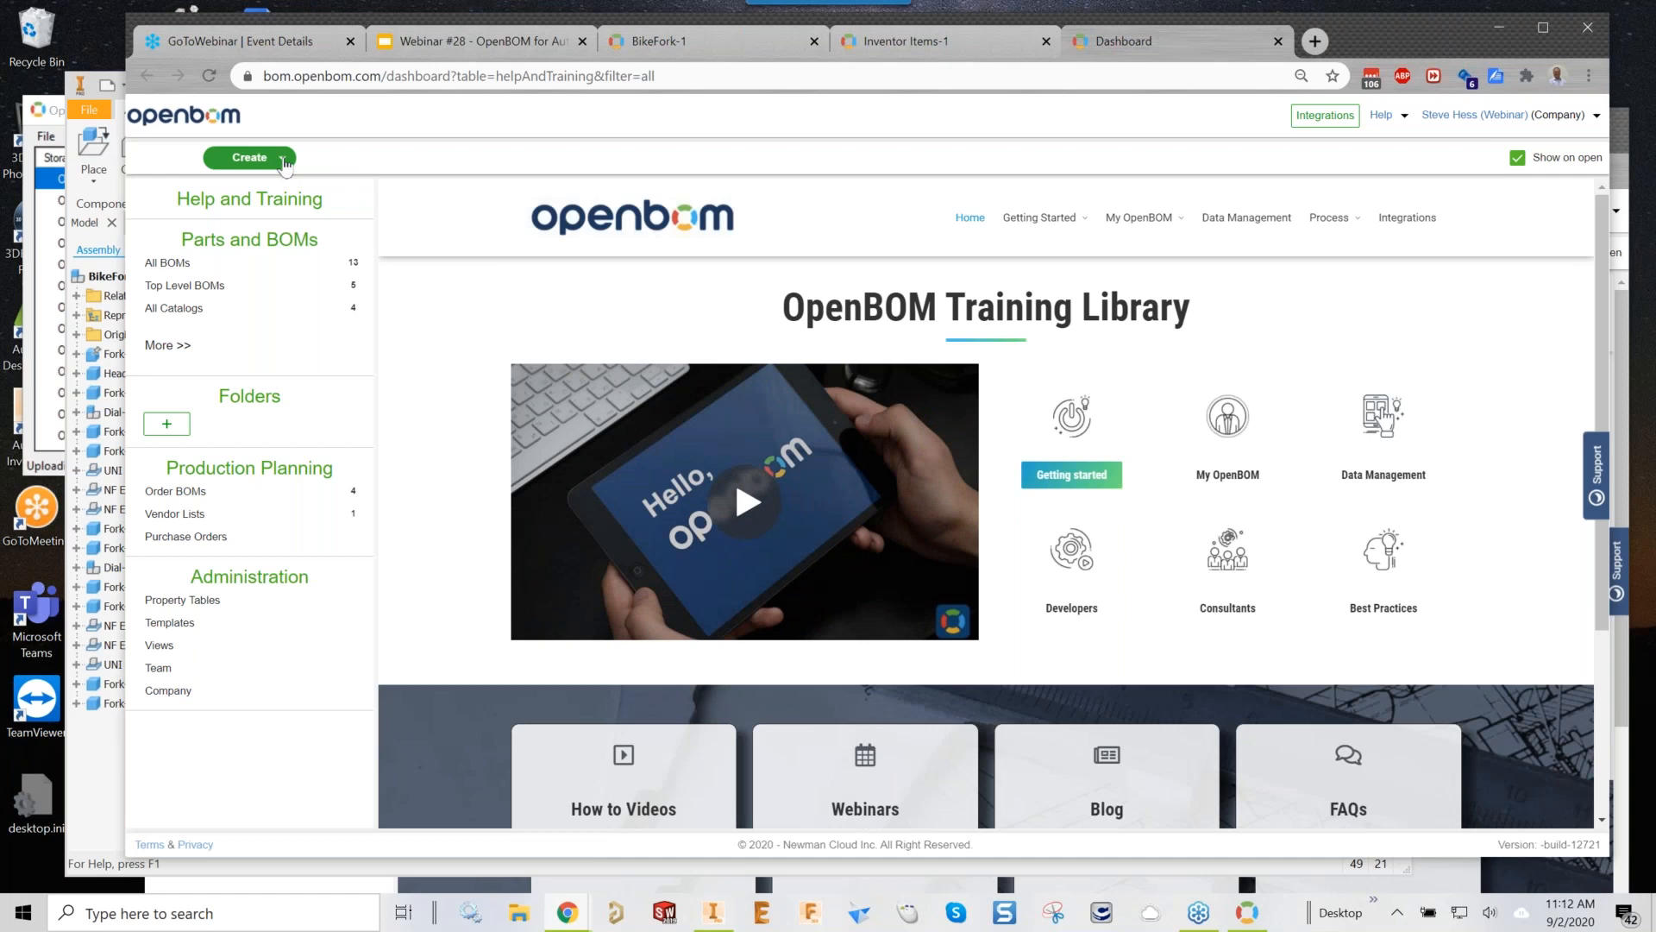
{"action": "left_click", "coordinate": [283, 161]}
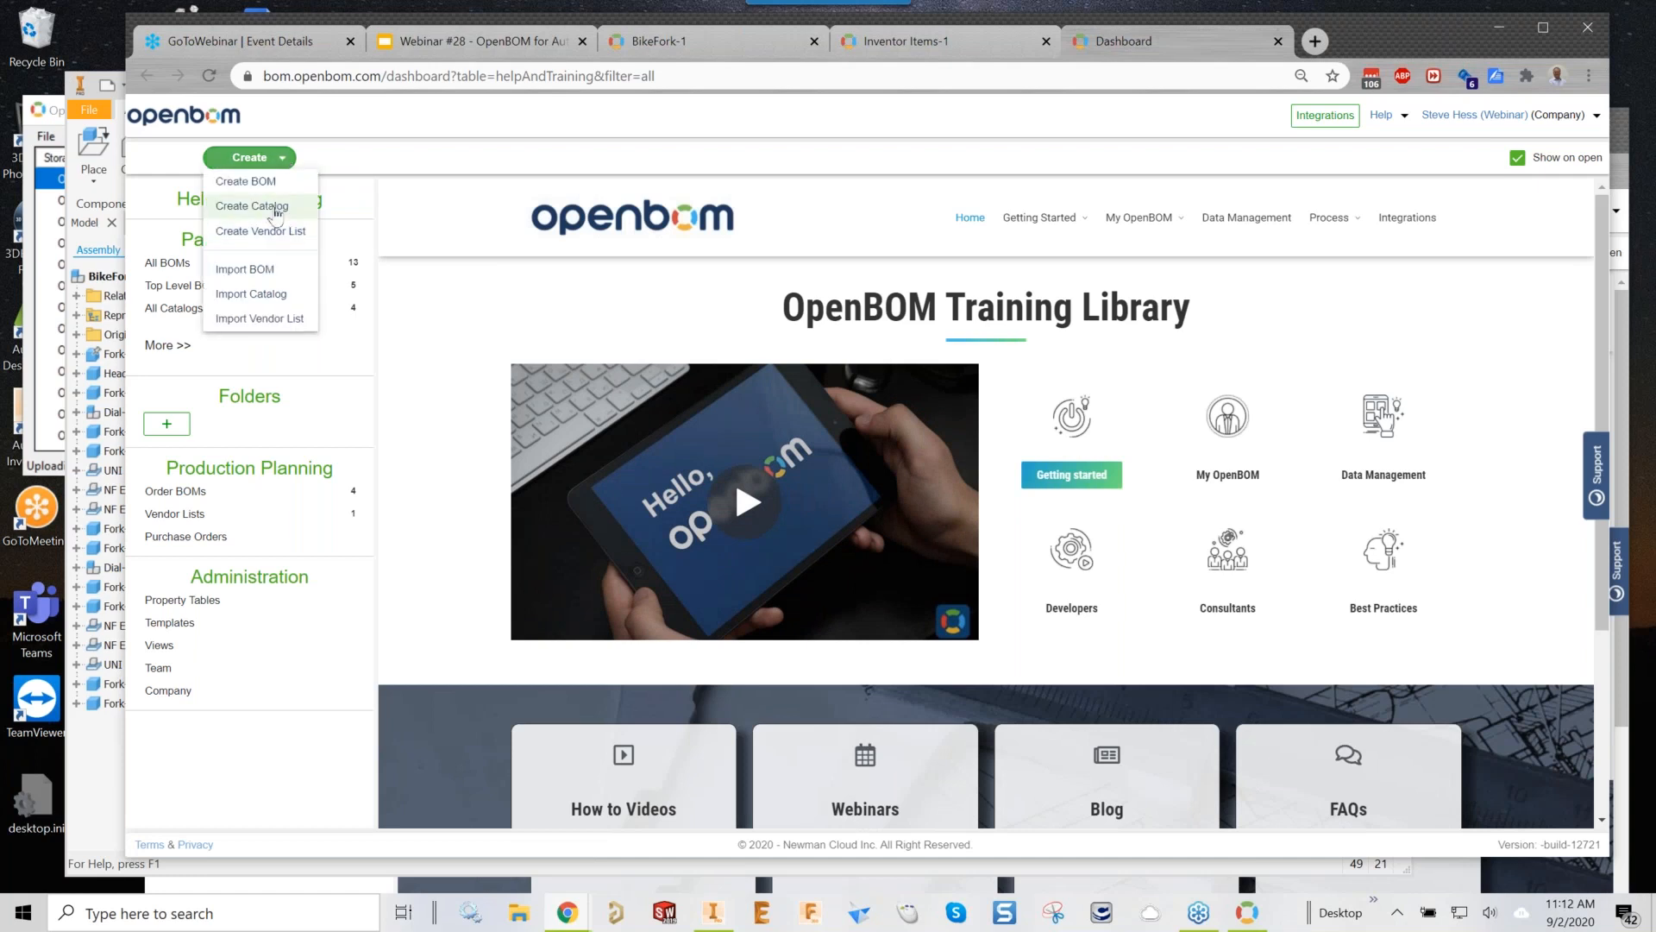
{"action": "left_click", "coordinate": [274, 208]}
{"action": "left_click", "coordinate": [761, 438]}
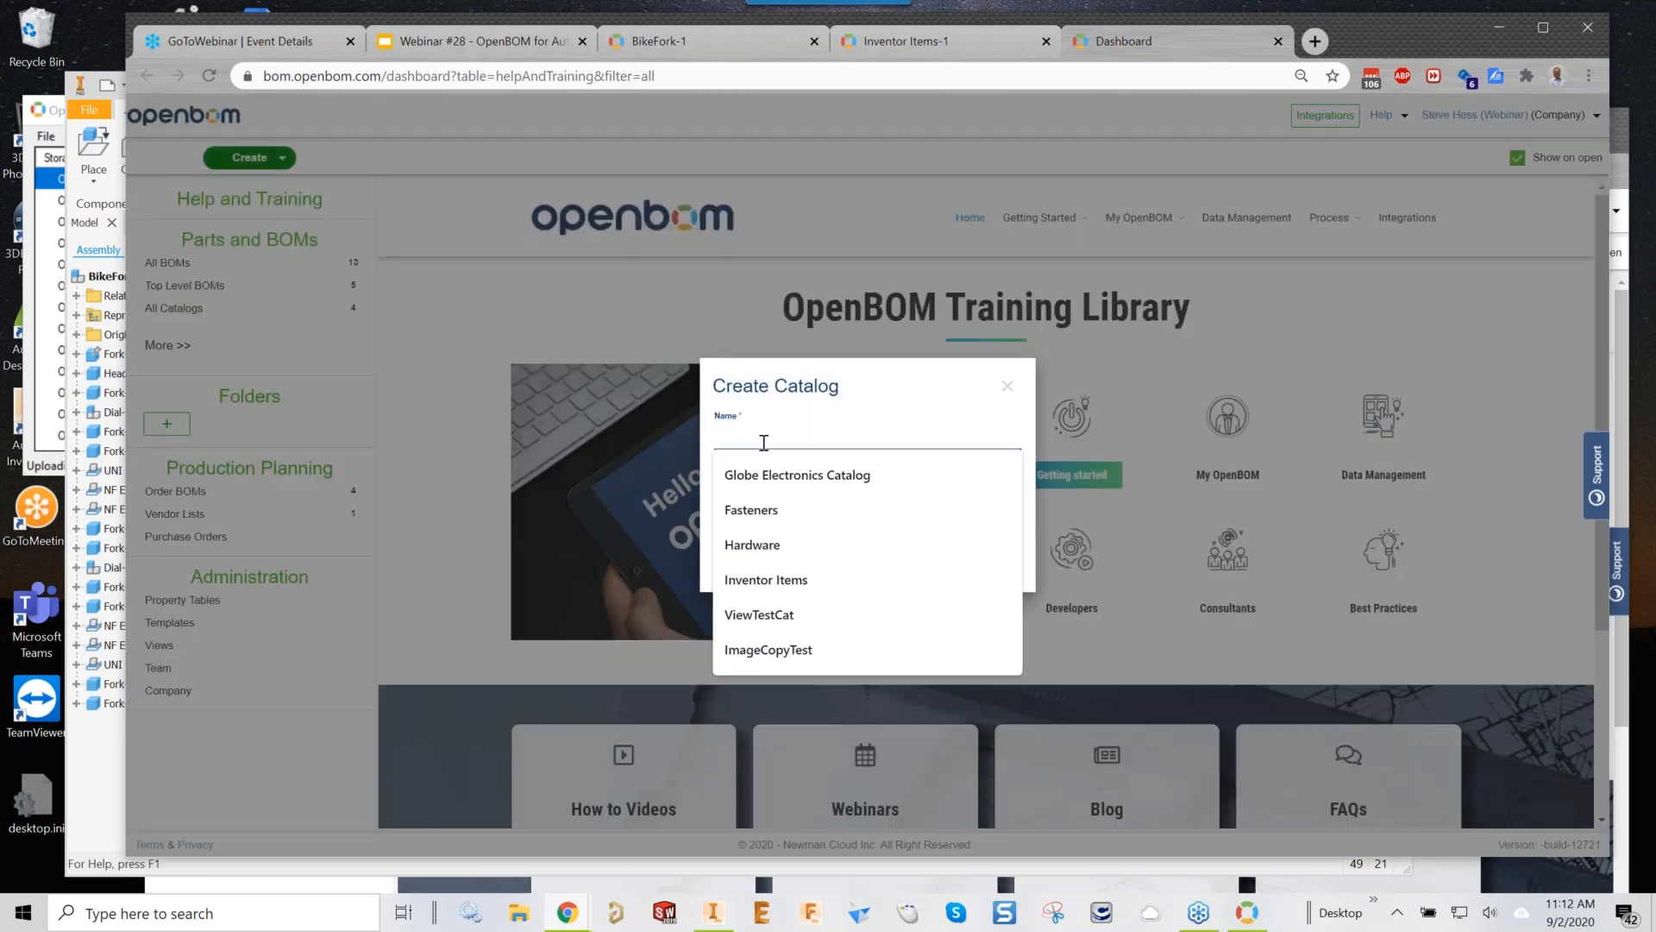
{"action": "type", "text": "Hardware"}
{"action": "left_click", "coordinate": [789, 464]}
{"action": "left_click", "coordinate": [736, 559]}
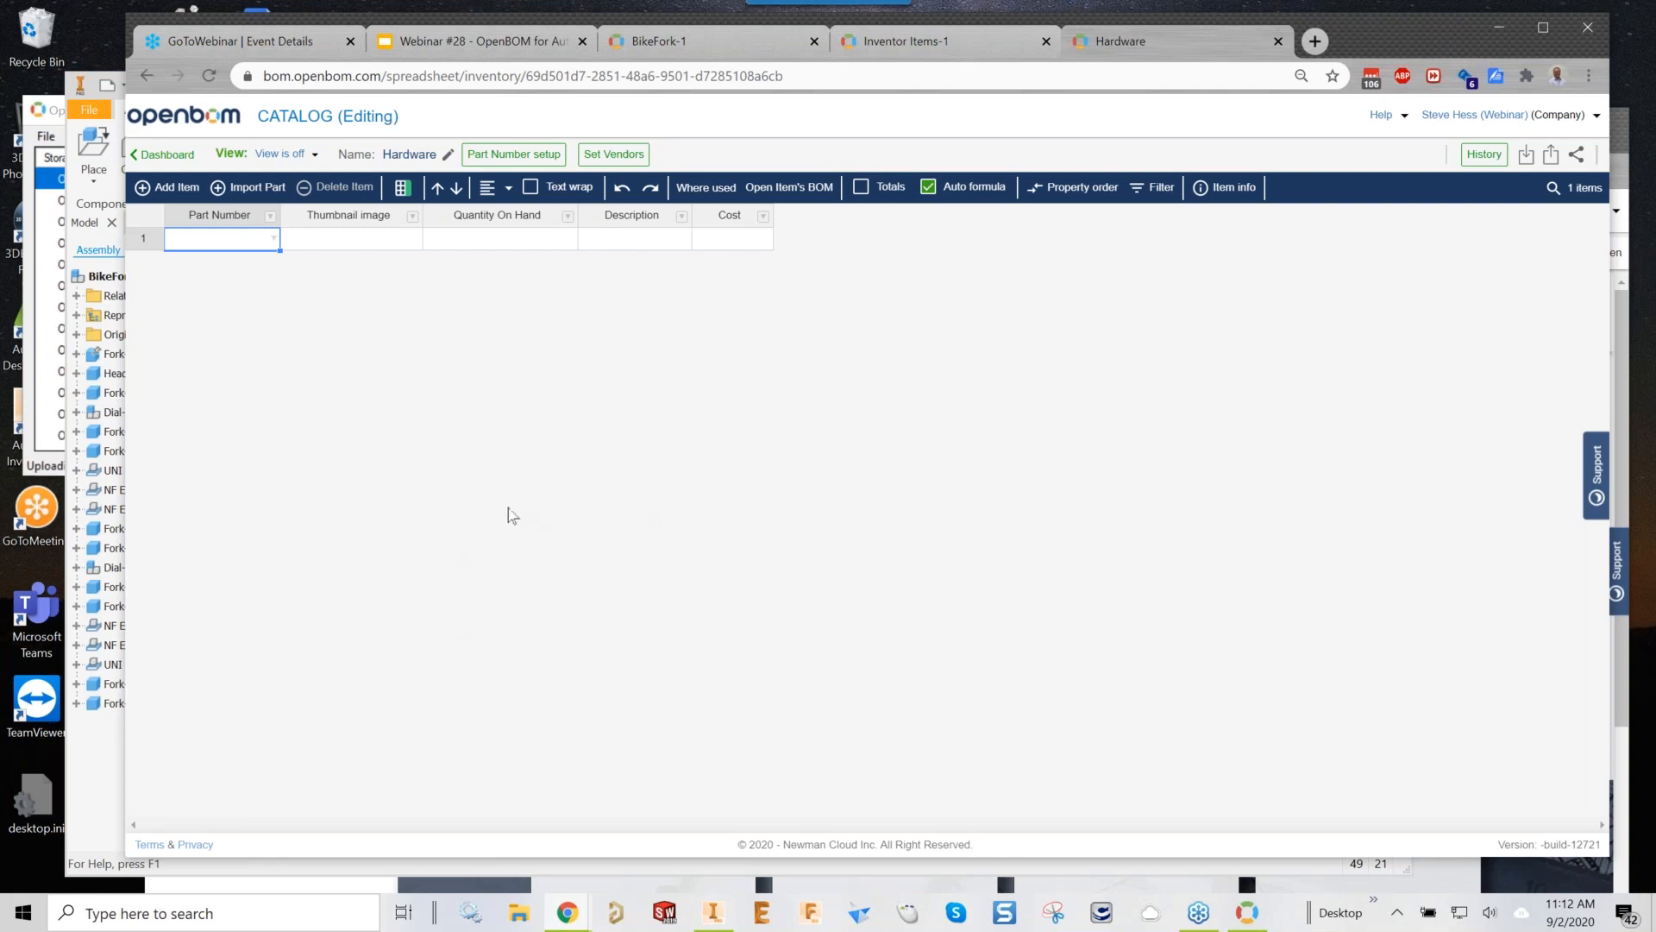
Switch to Inventor, tile the open documents, and add the UNI 5933 - M4 x 12 screw to the Hardware catalog
{"action": "left_click", "coordinate": [90, 798]}
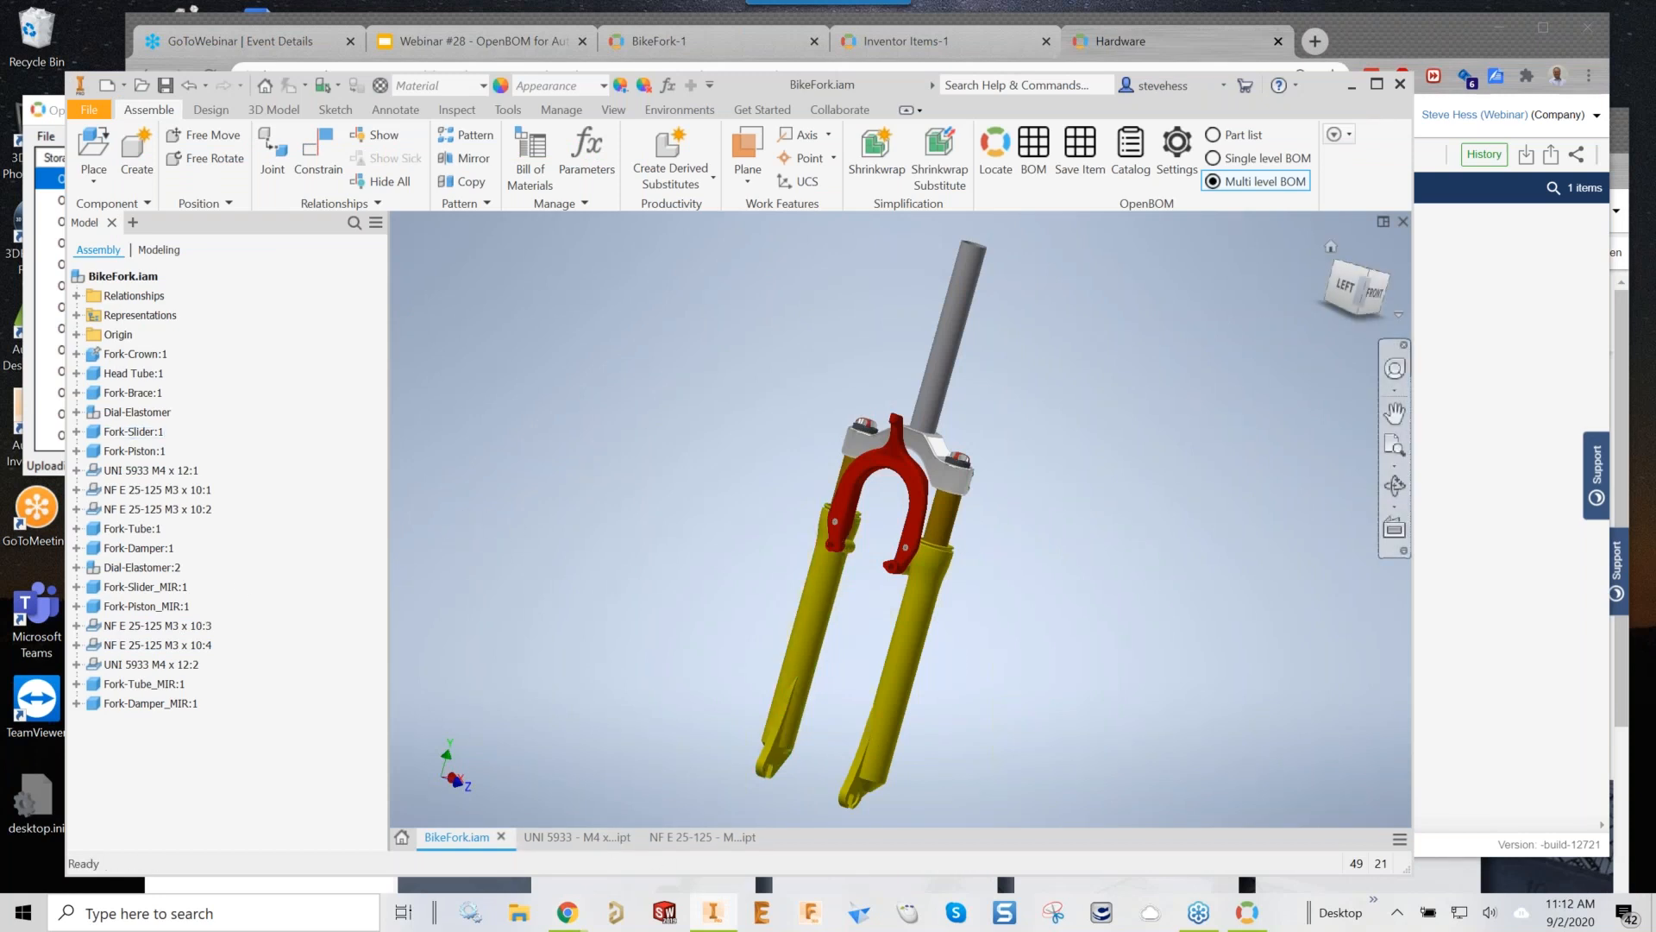
{"action": "left_click", "coordinate": [1384, 223]}
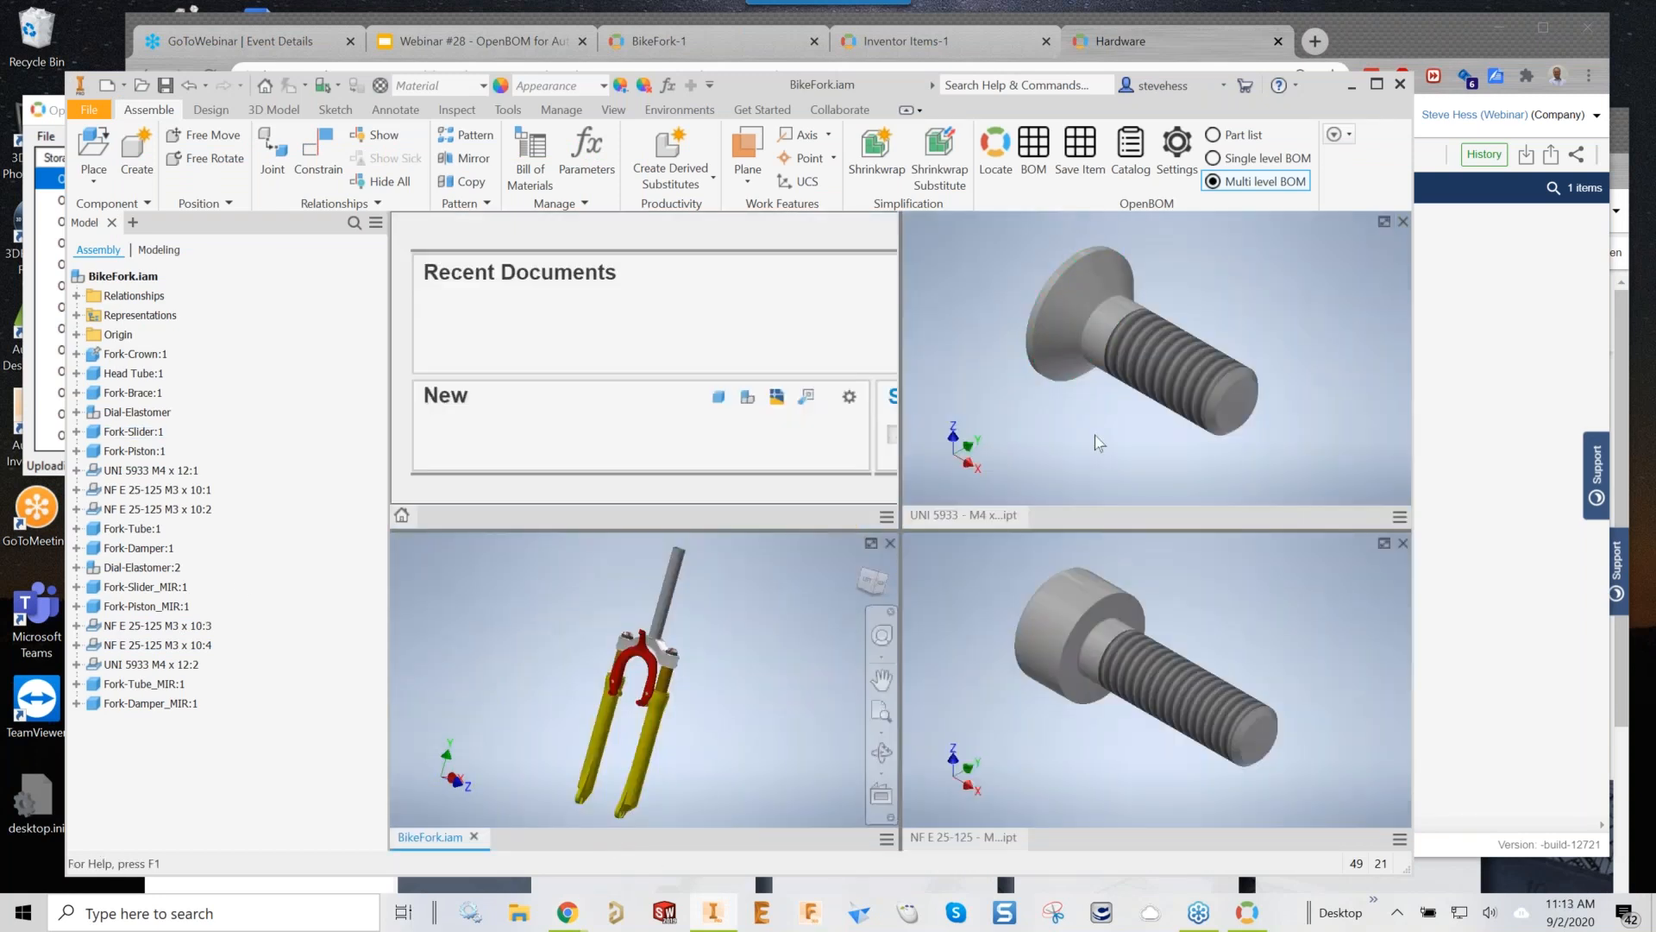
{"action": "left_click", "coordinate": [1095, 434]}
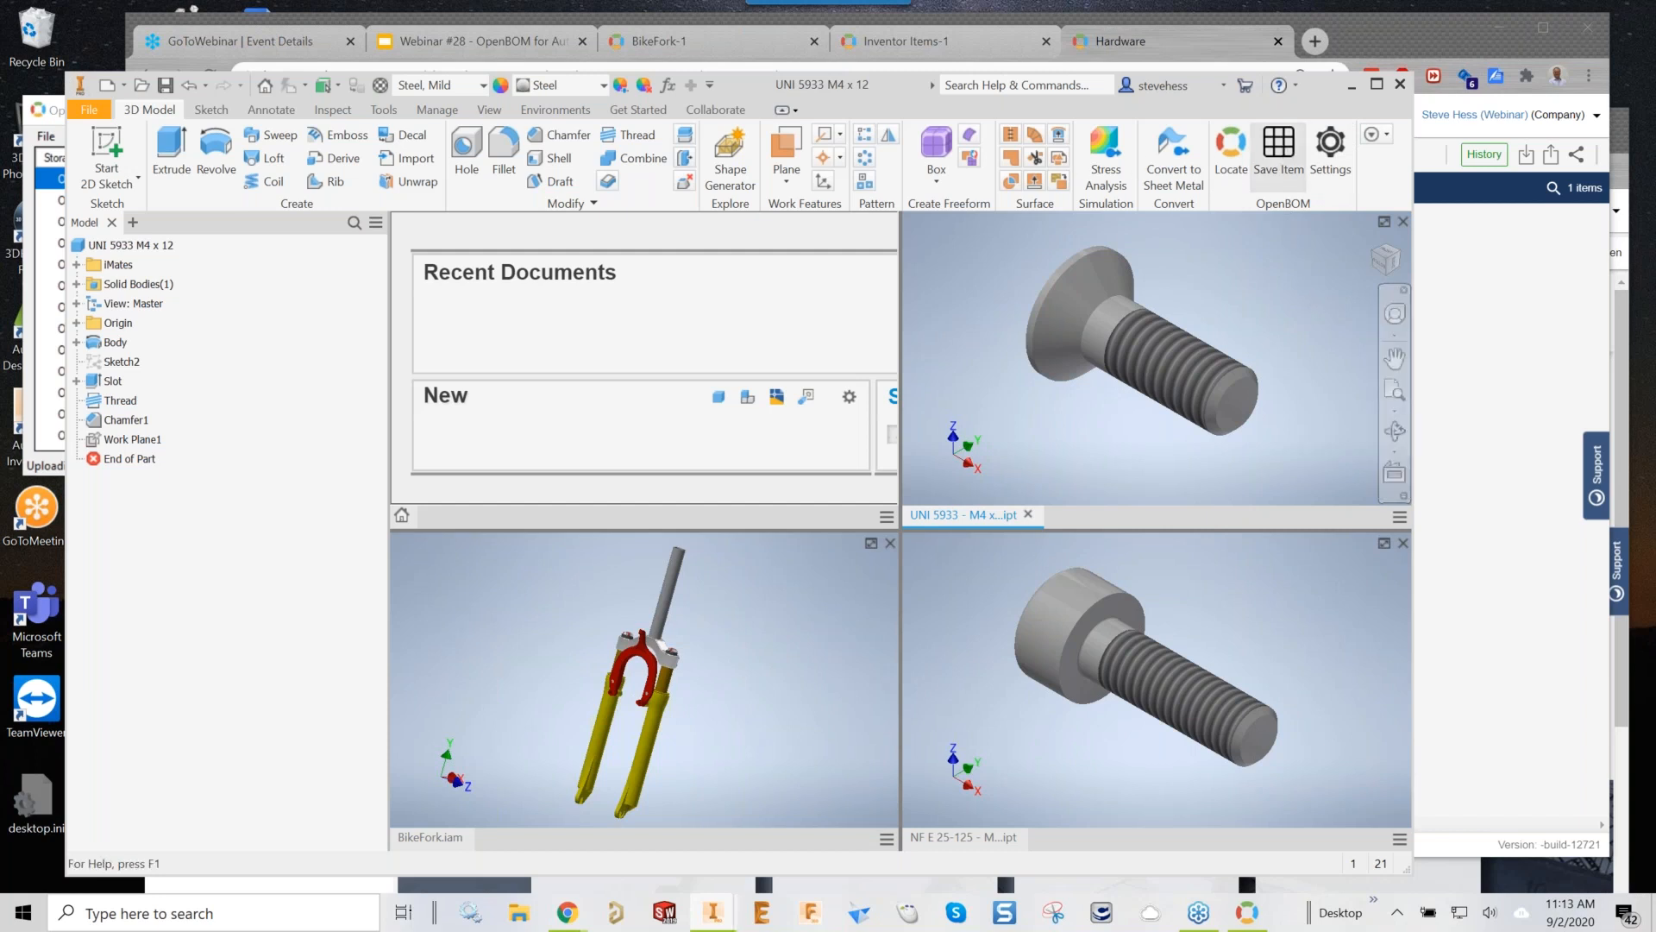
{"action": "left_click", "coordinate": [1278, 156]}
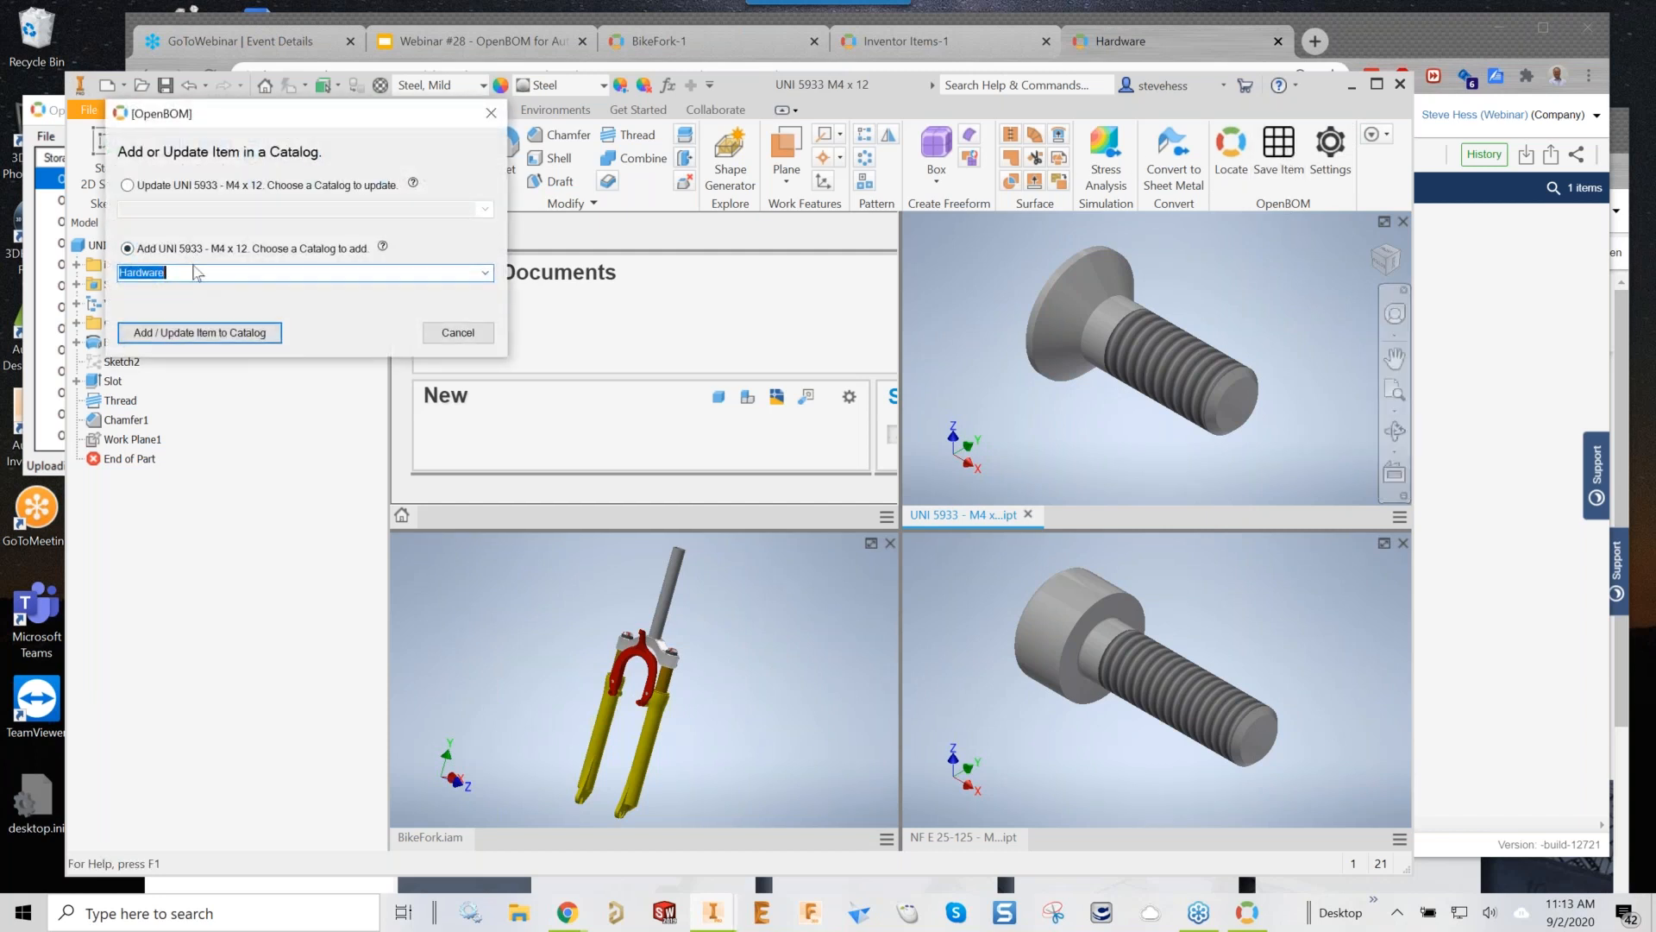
{"action": "left_click", "coordinate": [483, 273]}
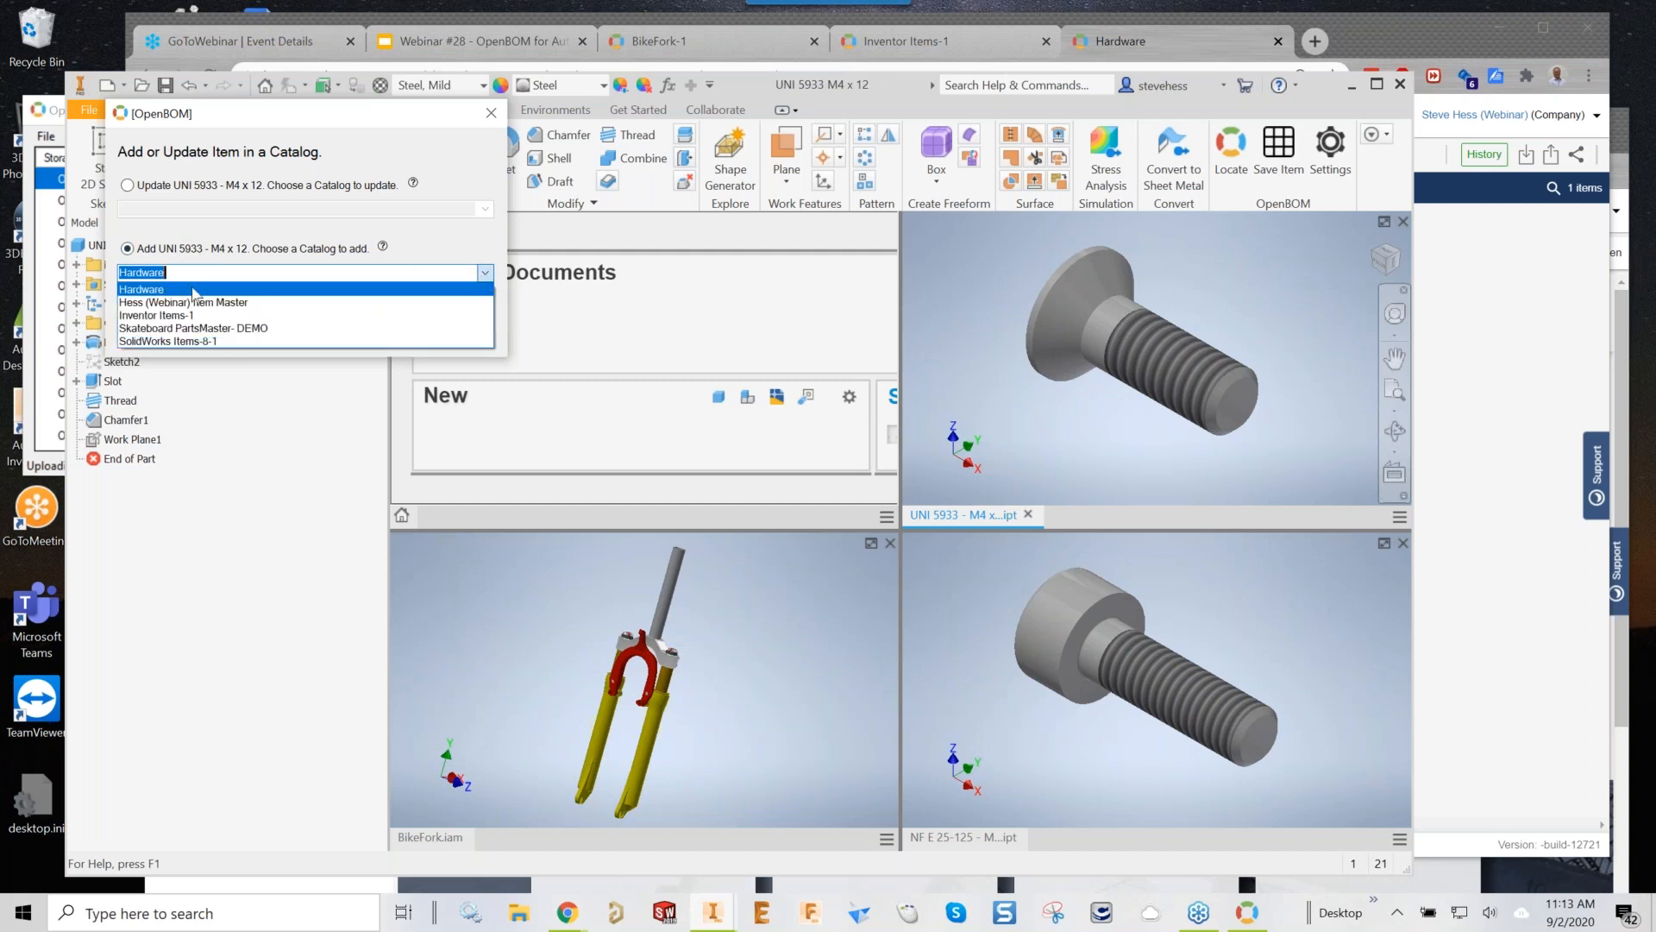
{"action": "left_click", "coordinate": [194, 292]}
{"action": "left_click", "coordinate": [184, 332]}
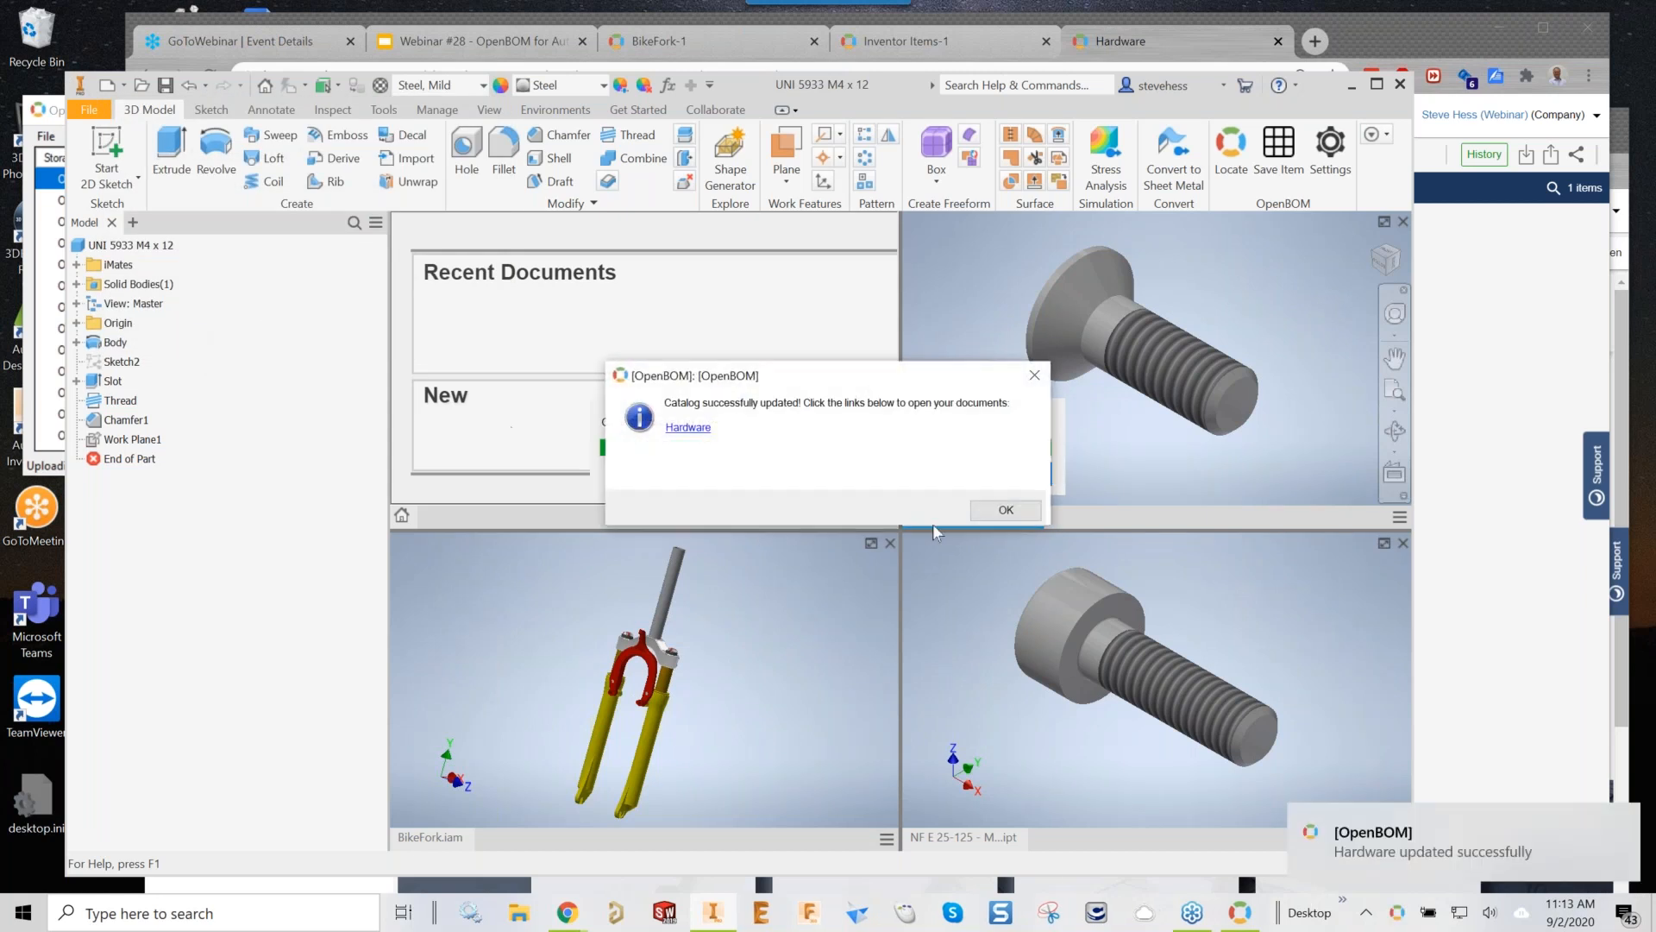
Add the NF E 25-125 M3 x 10 screw from its open part document to the Hardware catalog
{"action": "left_click", "coordinate": [979, 510]}
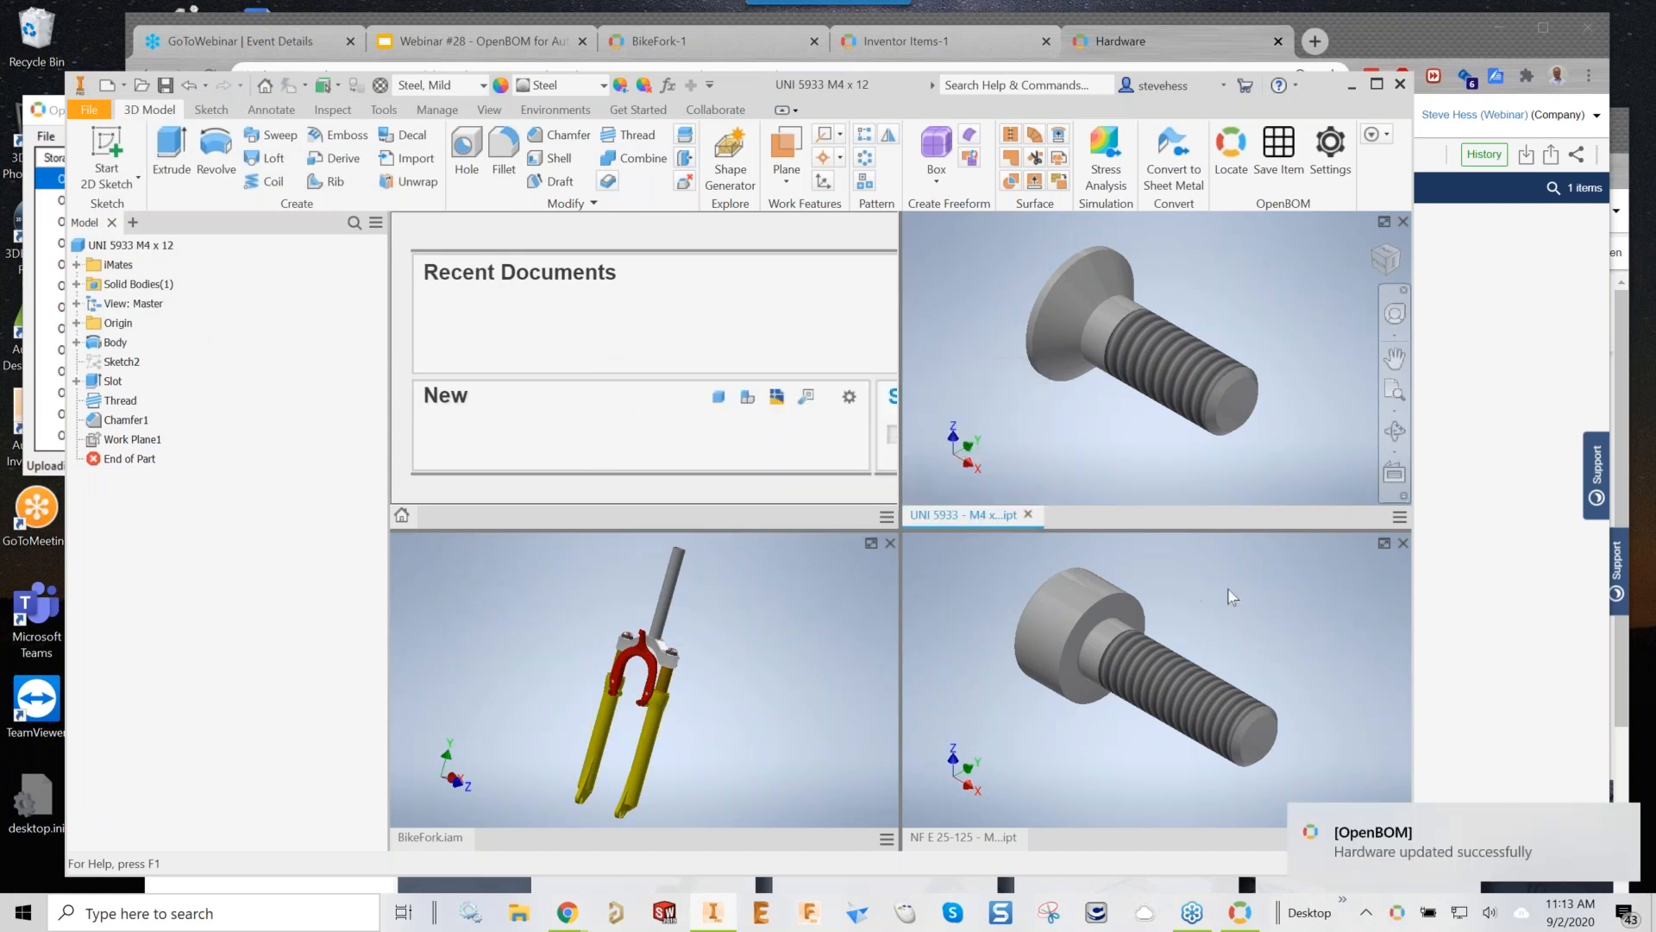
{"action": "left_click", "coordinate": [1263, 598]}
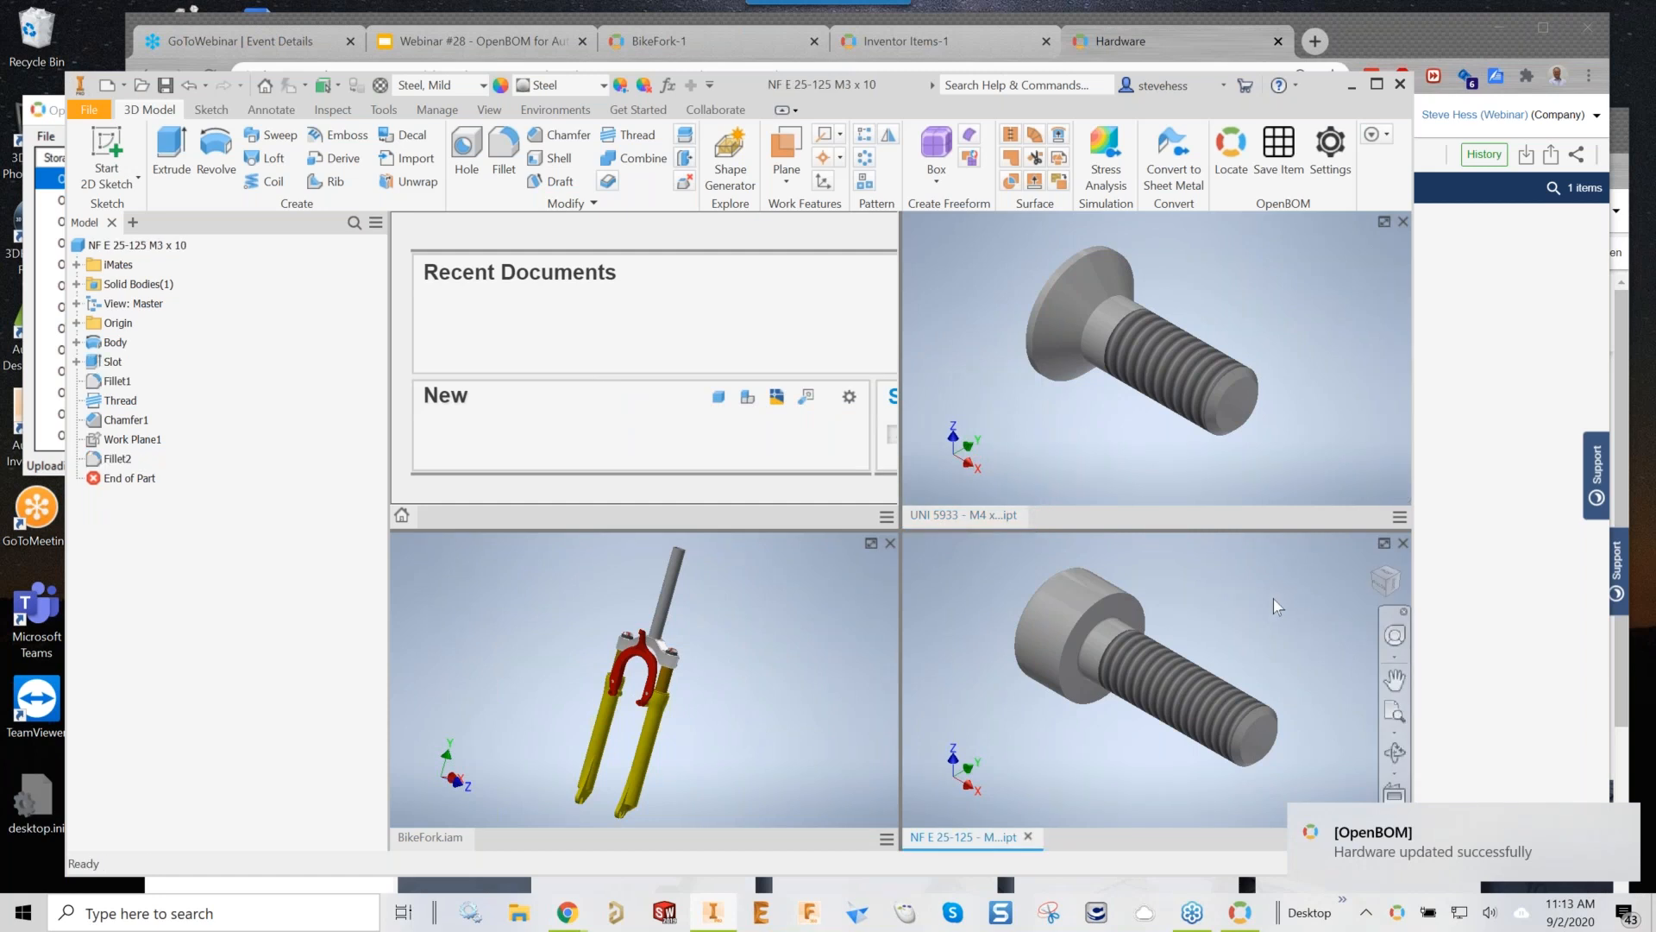
{"action": "left_click", "coordinate": [1278, 148]}
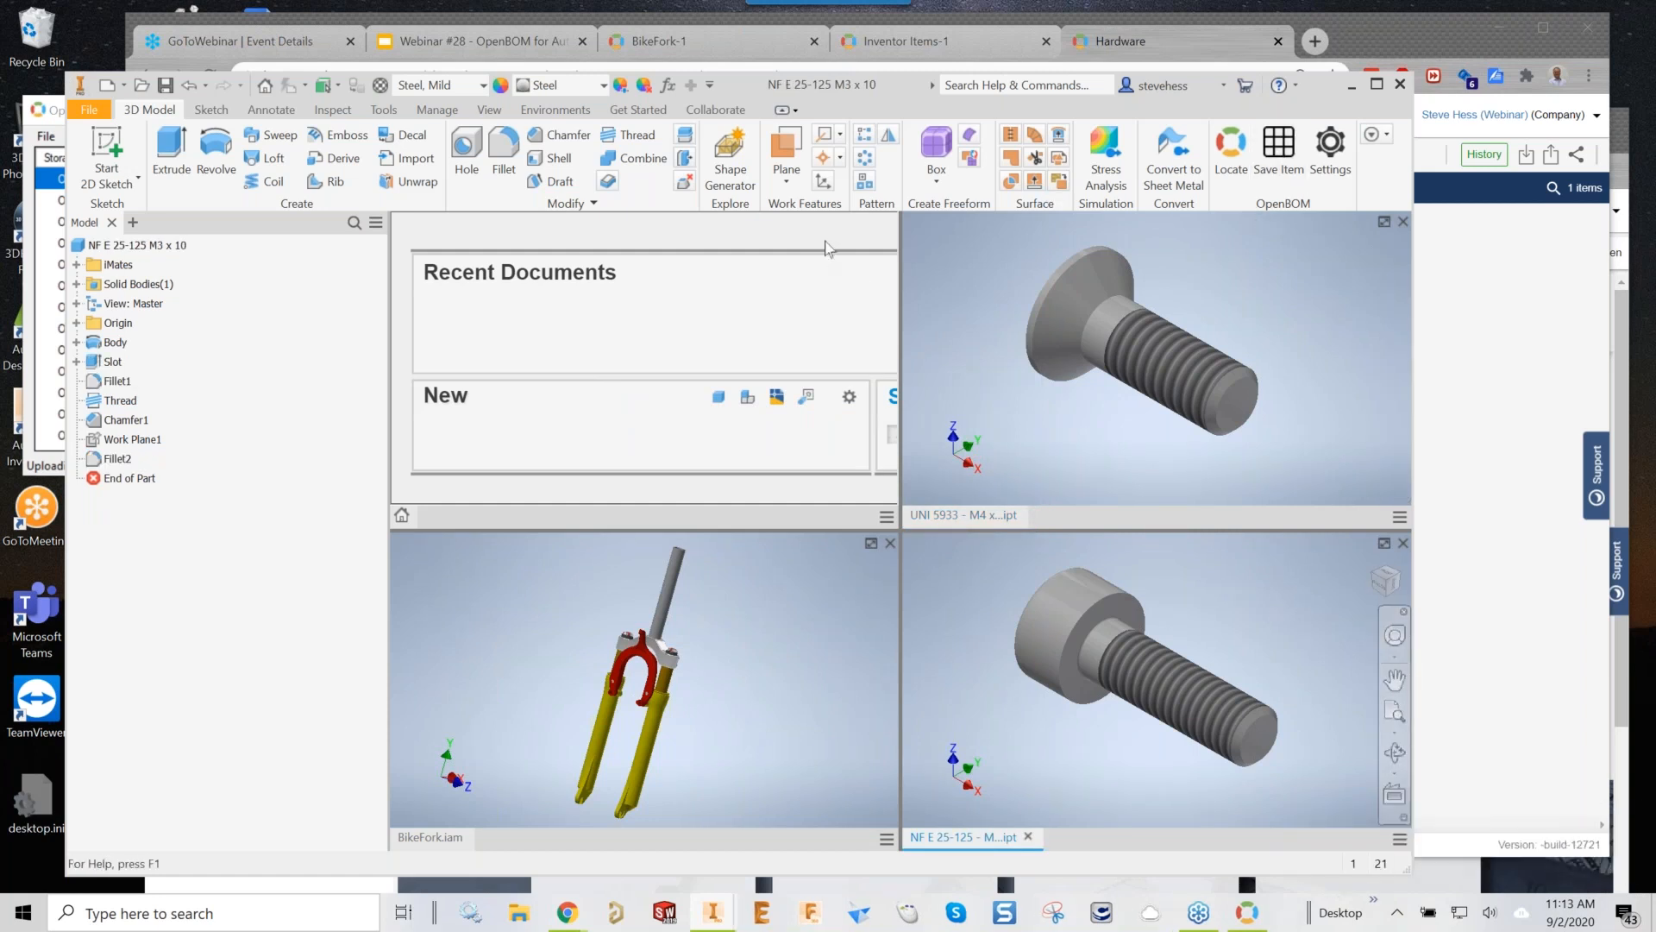
{"action": "left_click", "coordinate": [291, 358]}
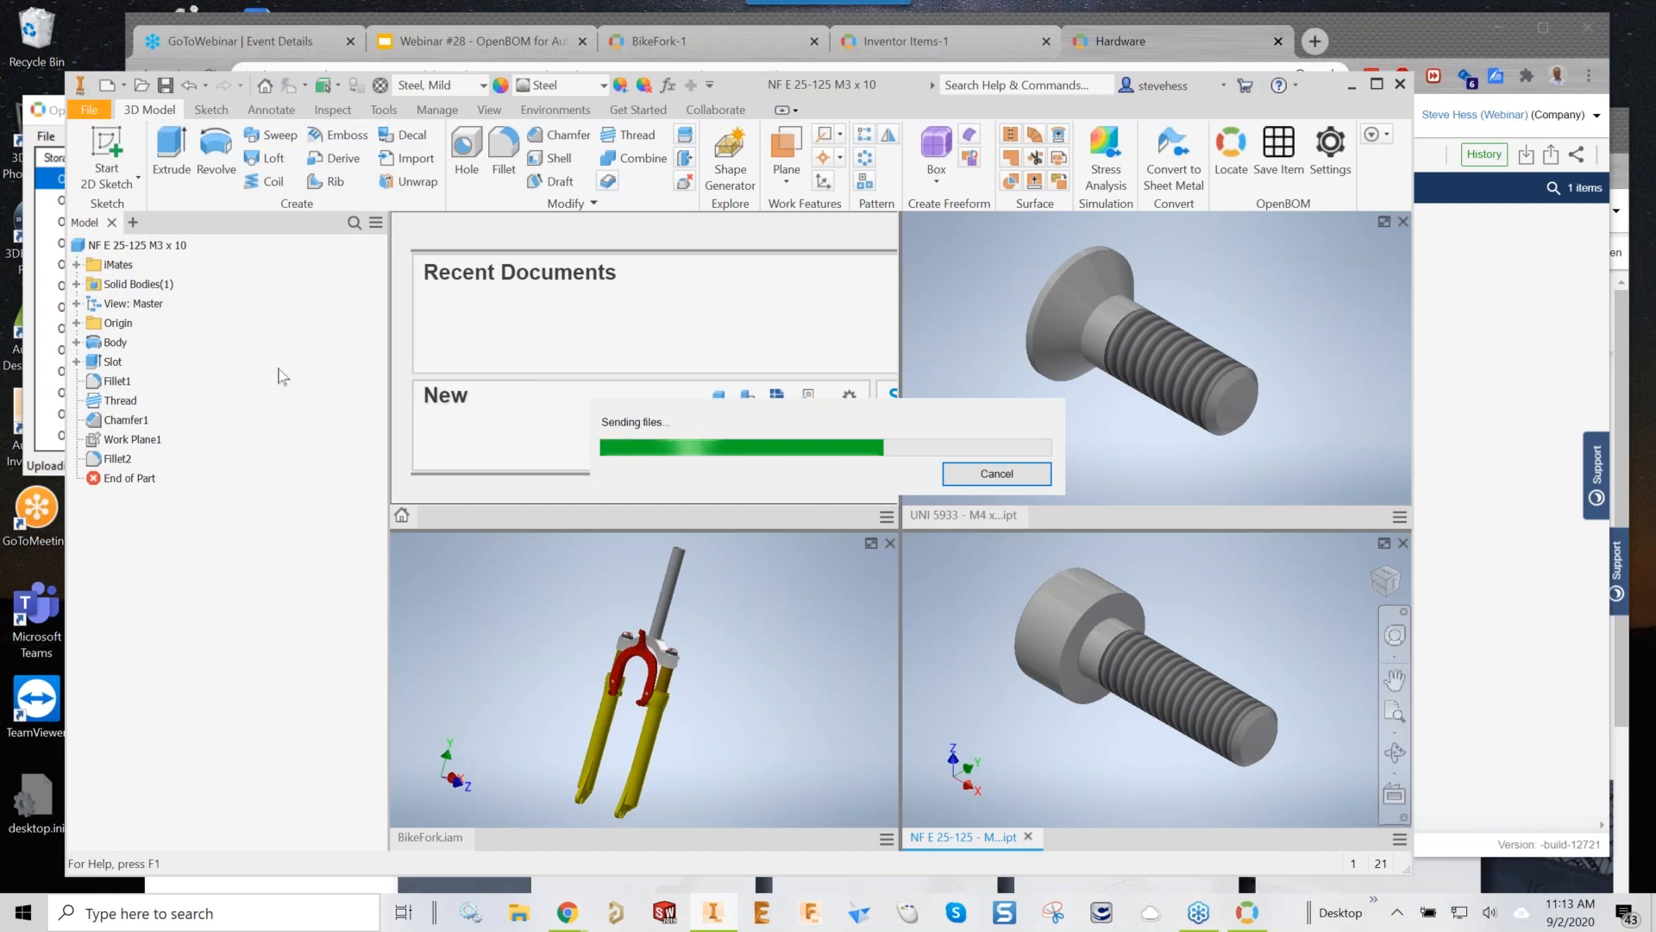
{"action": "left_click", "coordinate": [1016, 511]}
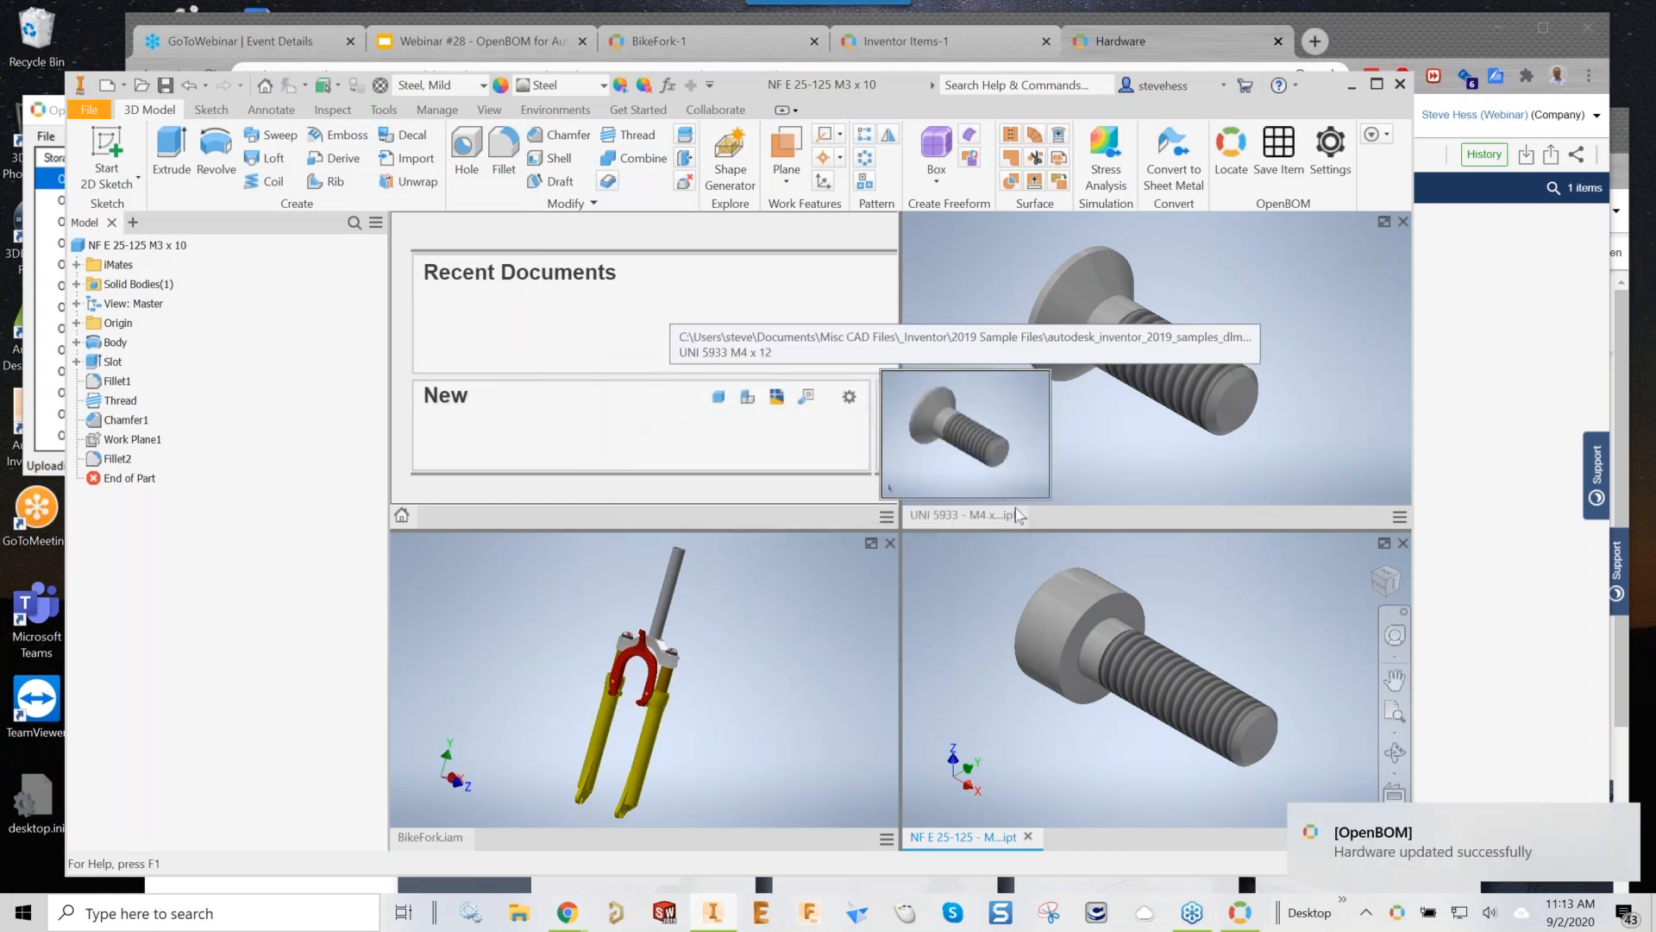
Switch to the Hardware catalog in the browser, reload it and narrow the Thumbnail image column
{"action": "left_click", "coordinate": [1171, 40]}
{"action": "left_click", "coordinate": [210, 75]}
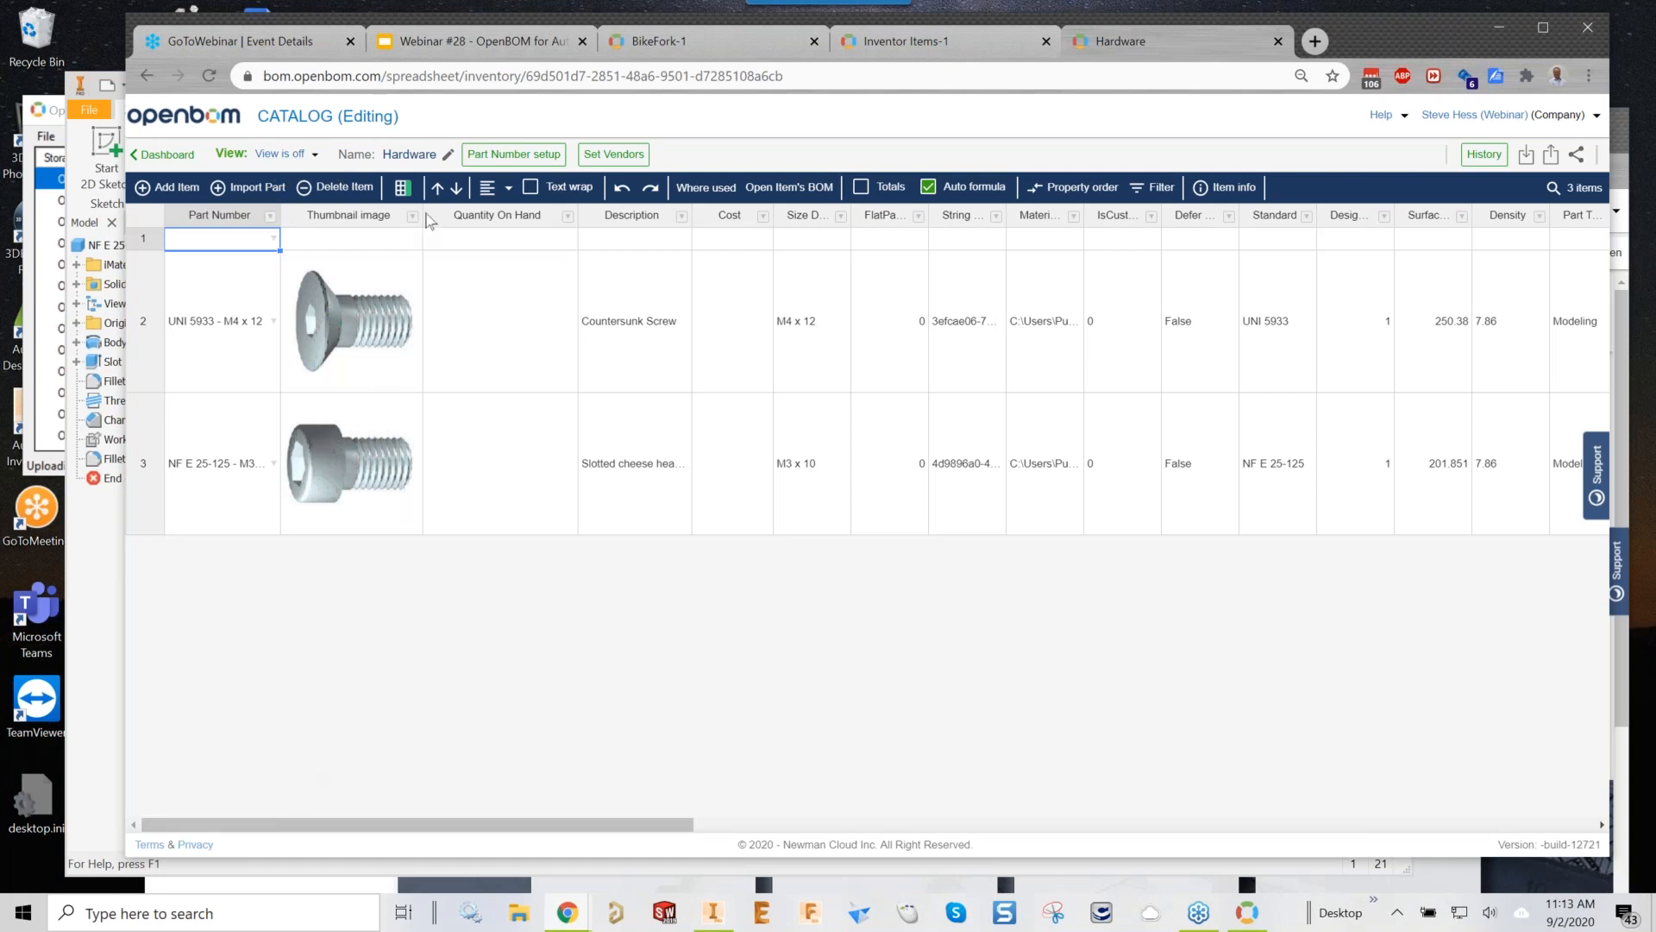
{"action": "left_click_drag", "start_coordinate": [421, 215], "coordinate": [373, 215]}
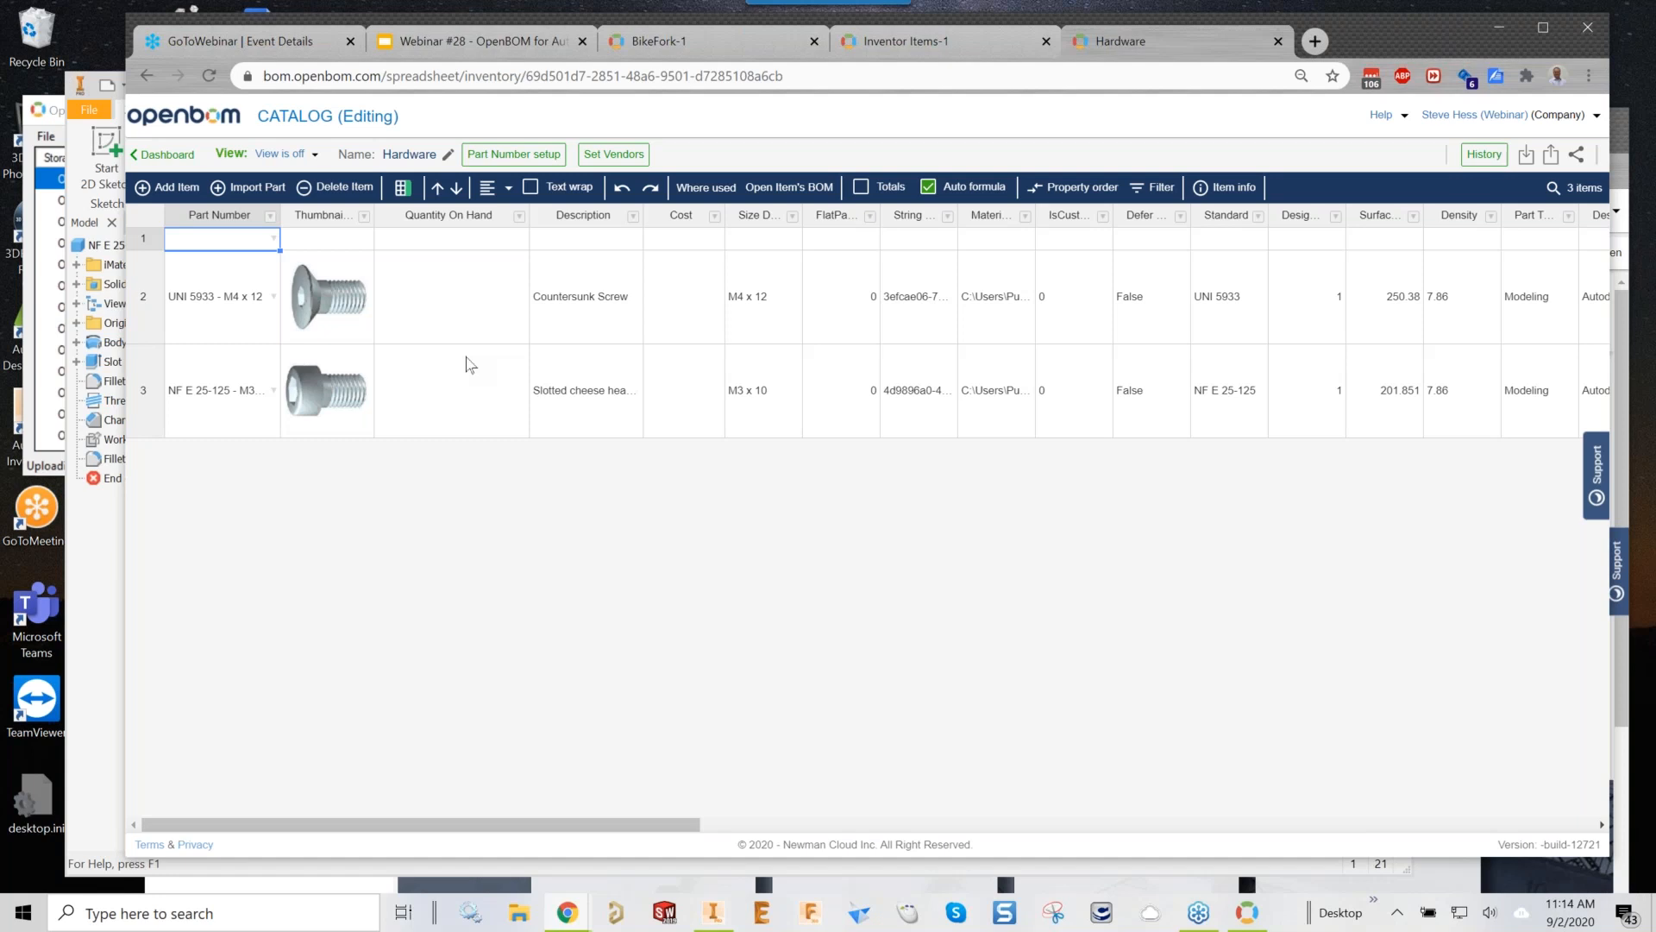
{"action": "left_click_drag", "start_coordinate": [366, 826], "coordinate": [307, 854]}
Turn on text wrapping in the Hardware catalog and remove the "String resource could not be loaded" property
{"action": "left_click", "coordinate": [532, 187]}
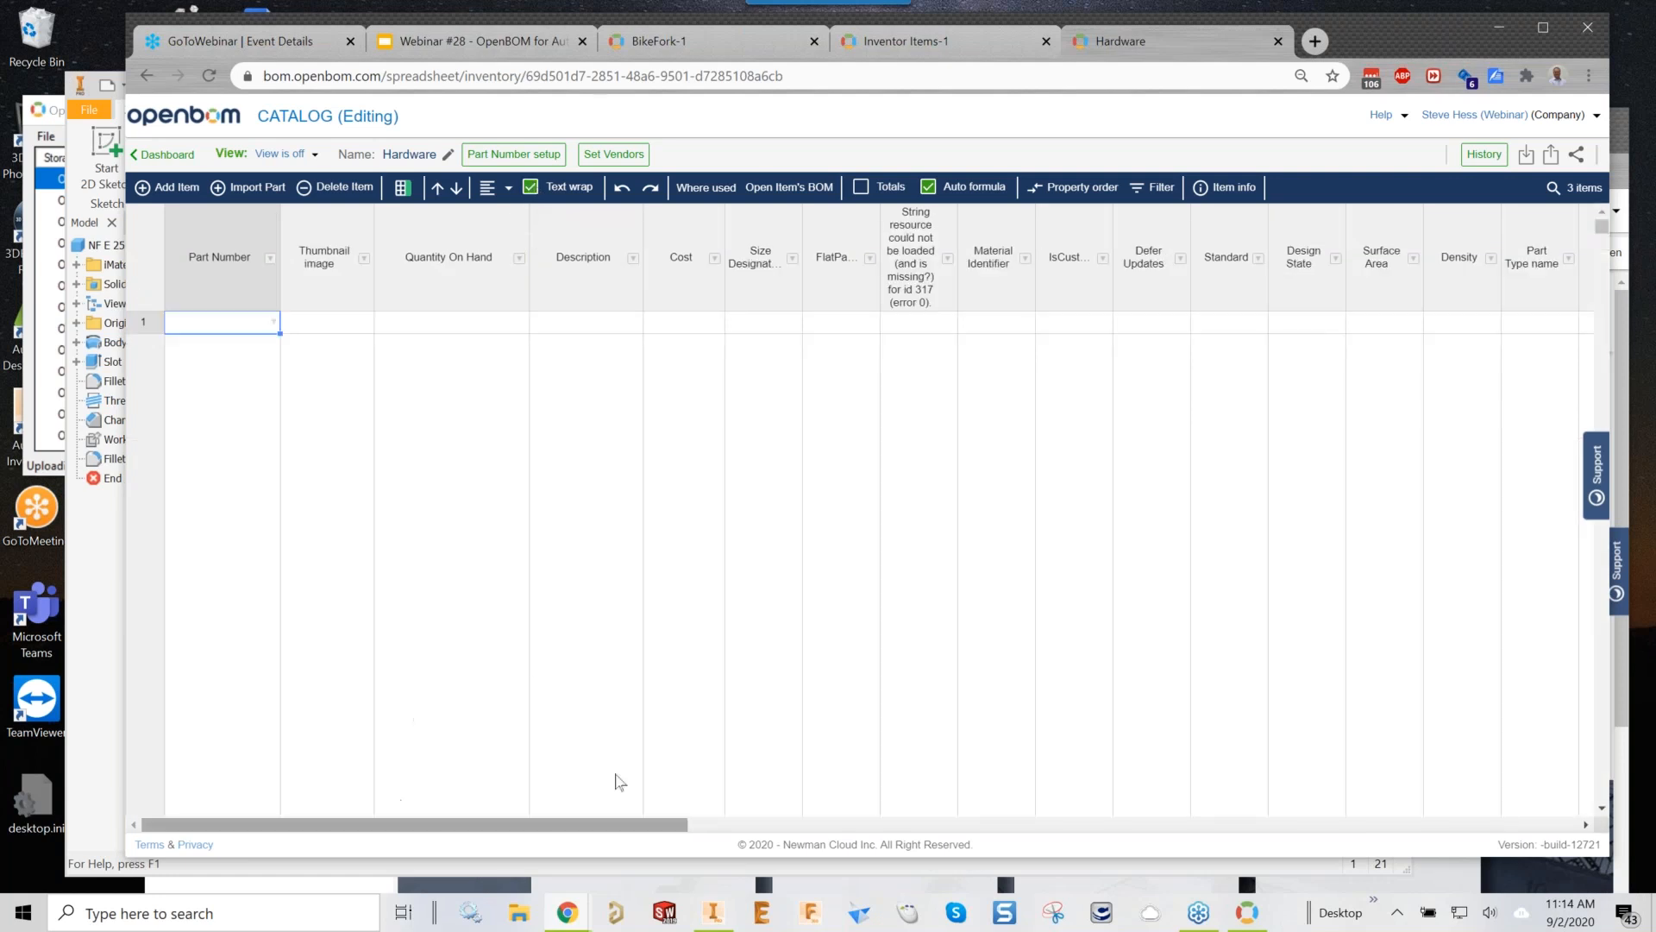
{"action": "left_click", "coordinate": [948, 259]}
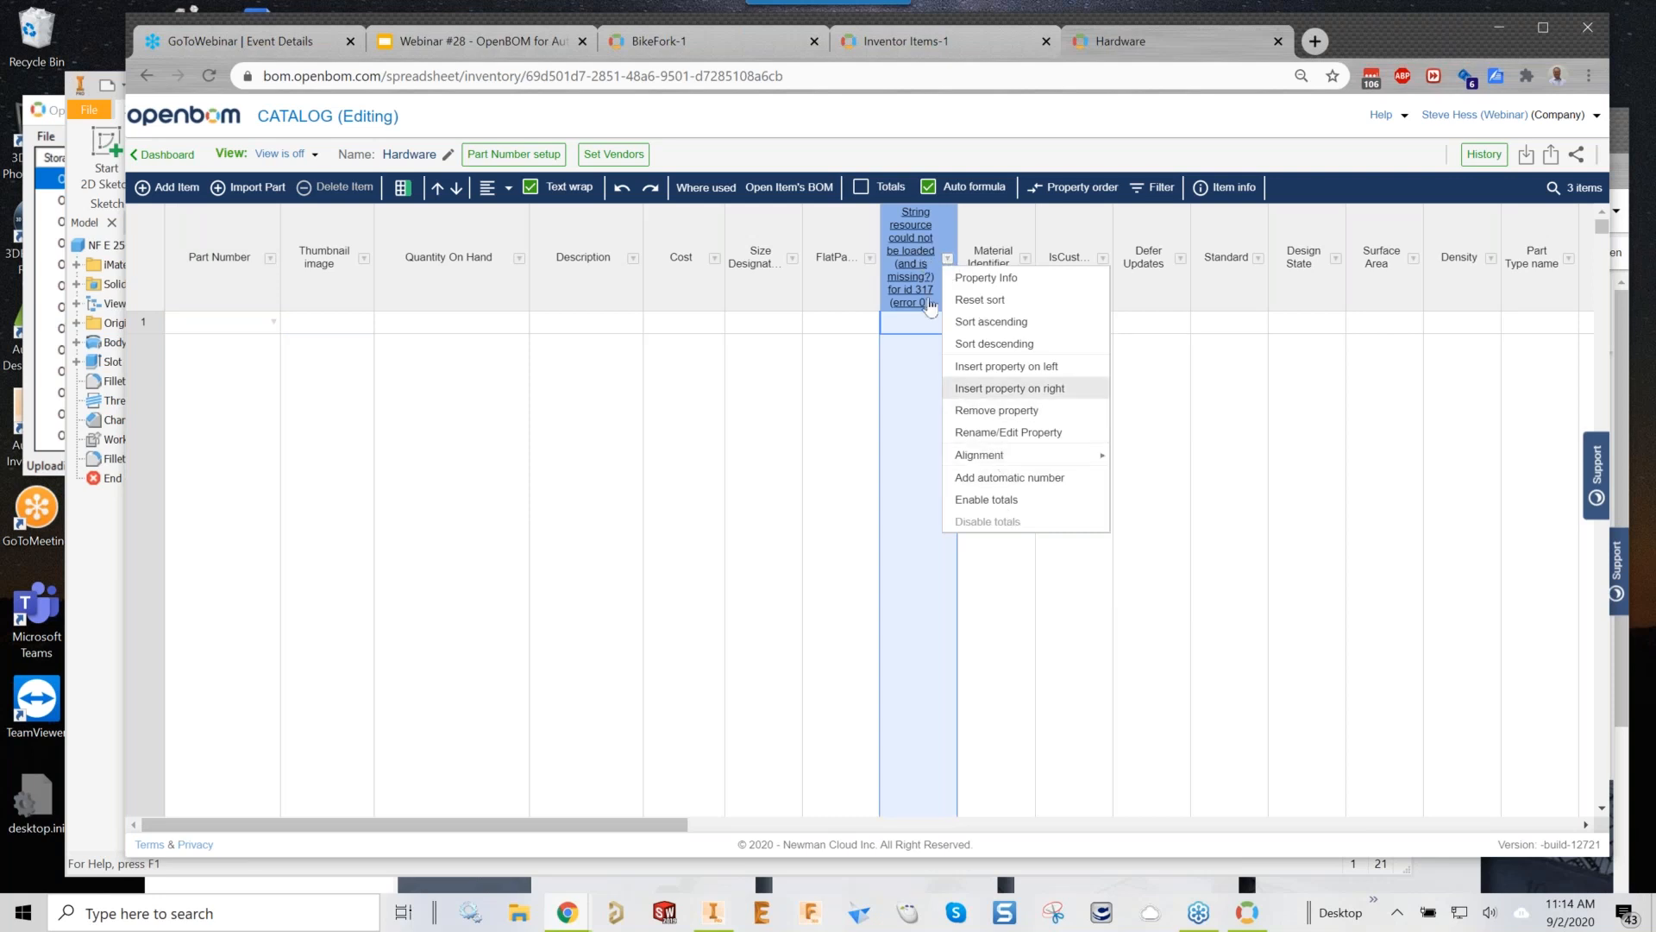
{"action": "left_click", "coordinate": [985, 411]}
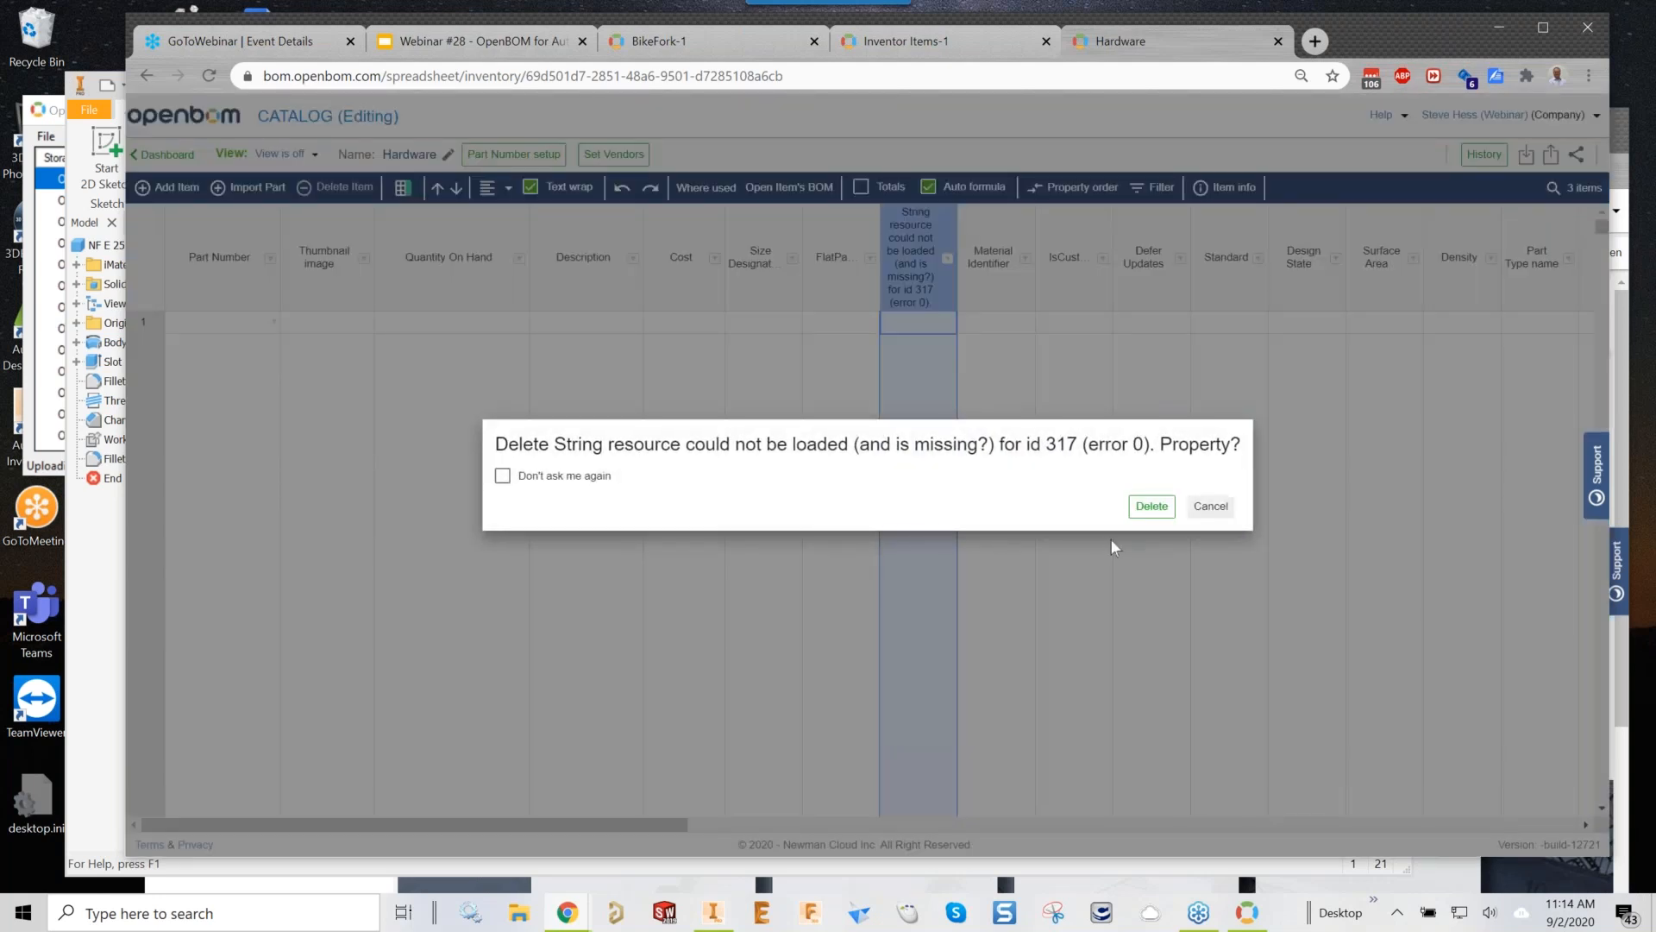
{"action": "left_click", "coordinate": [1140, 516]}
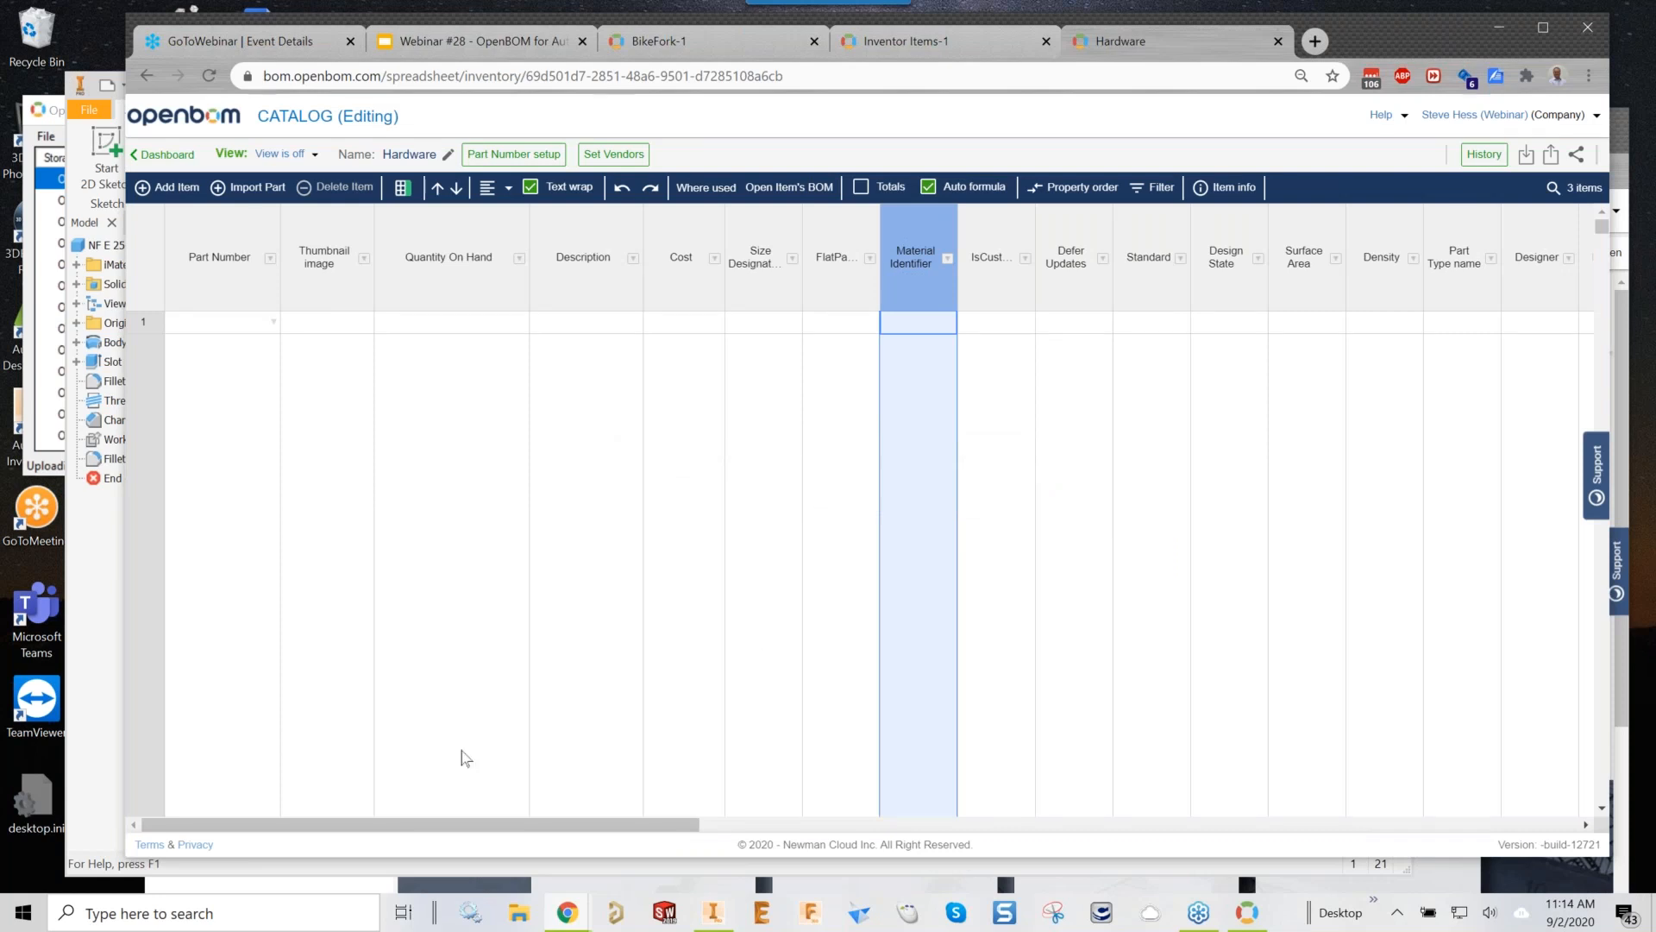
Remove the "Categ…" property with the long XML text and the External Part Revision property from the Hardware catalog
{"action": "left_click_drag", "start_coordinate": [451, 826], "coordinate": [877, 825]}
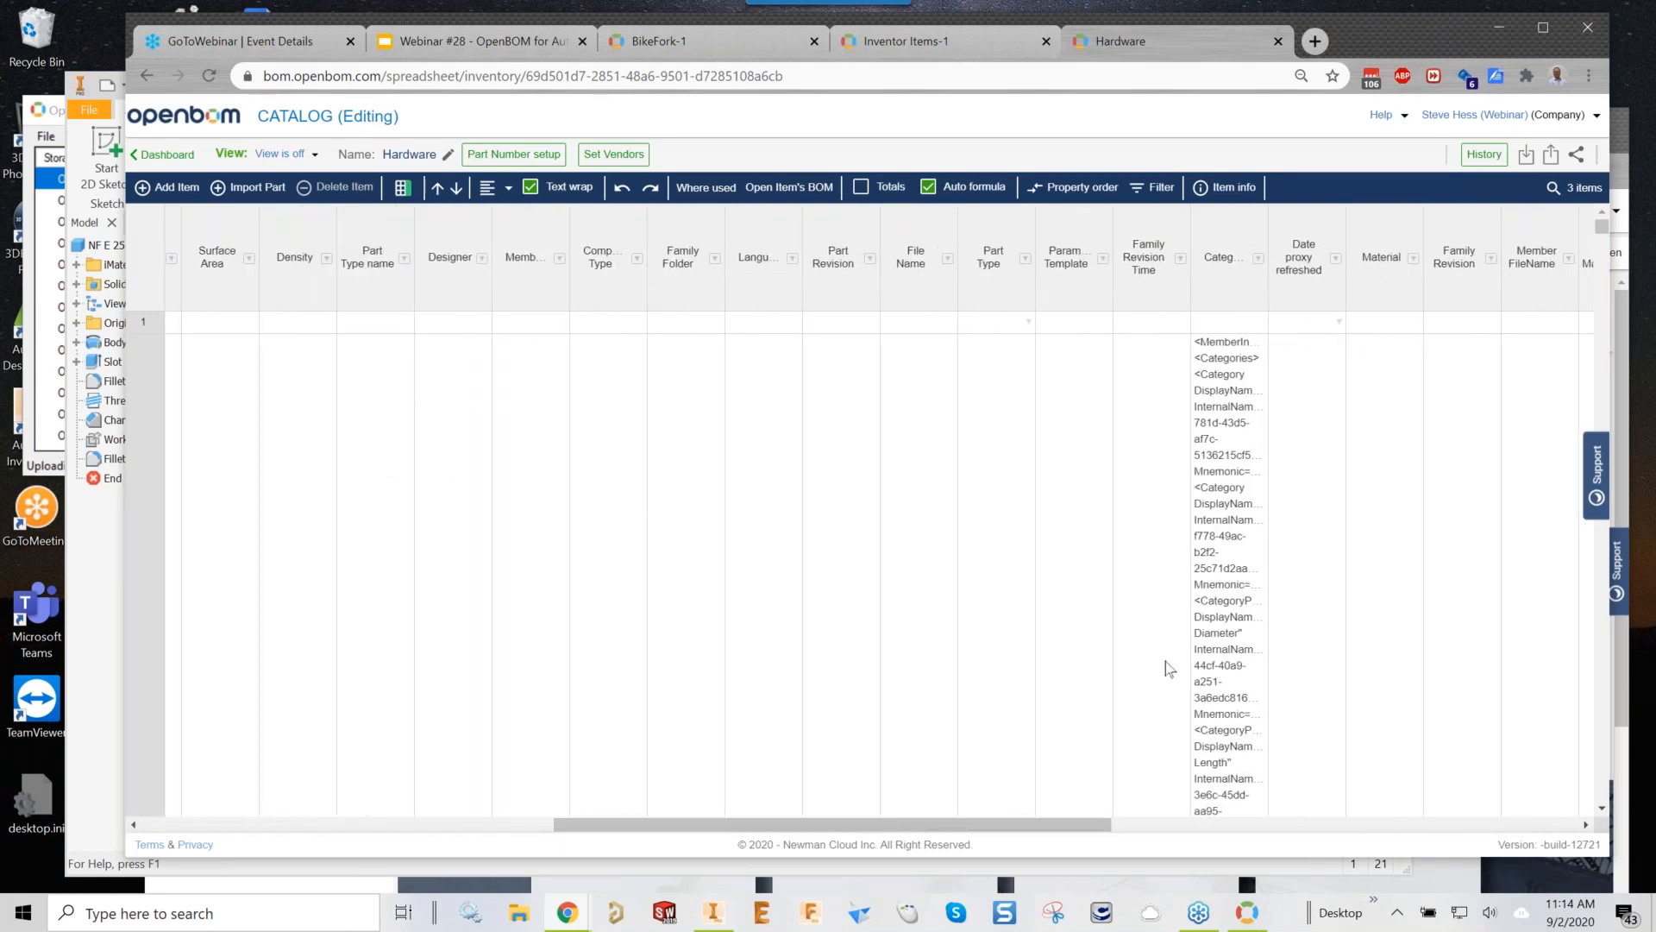
{"action": "left_click", "coordinate": [1257, 259]}
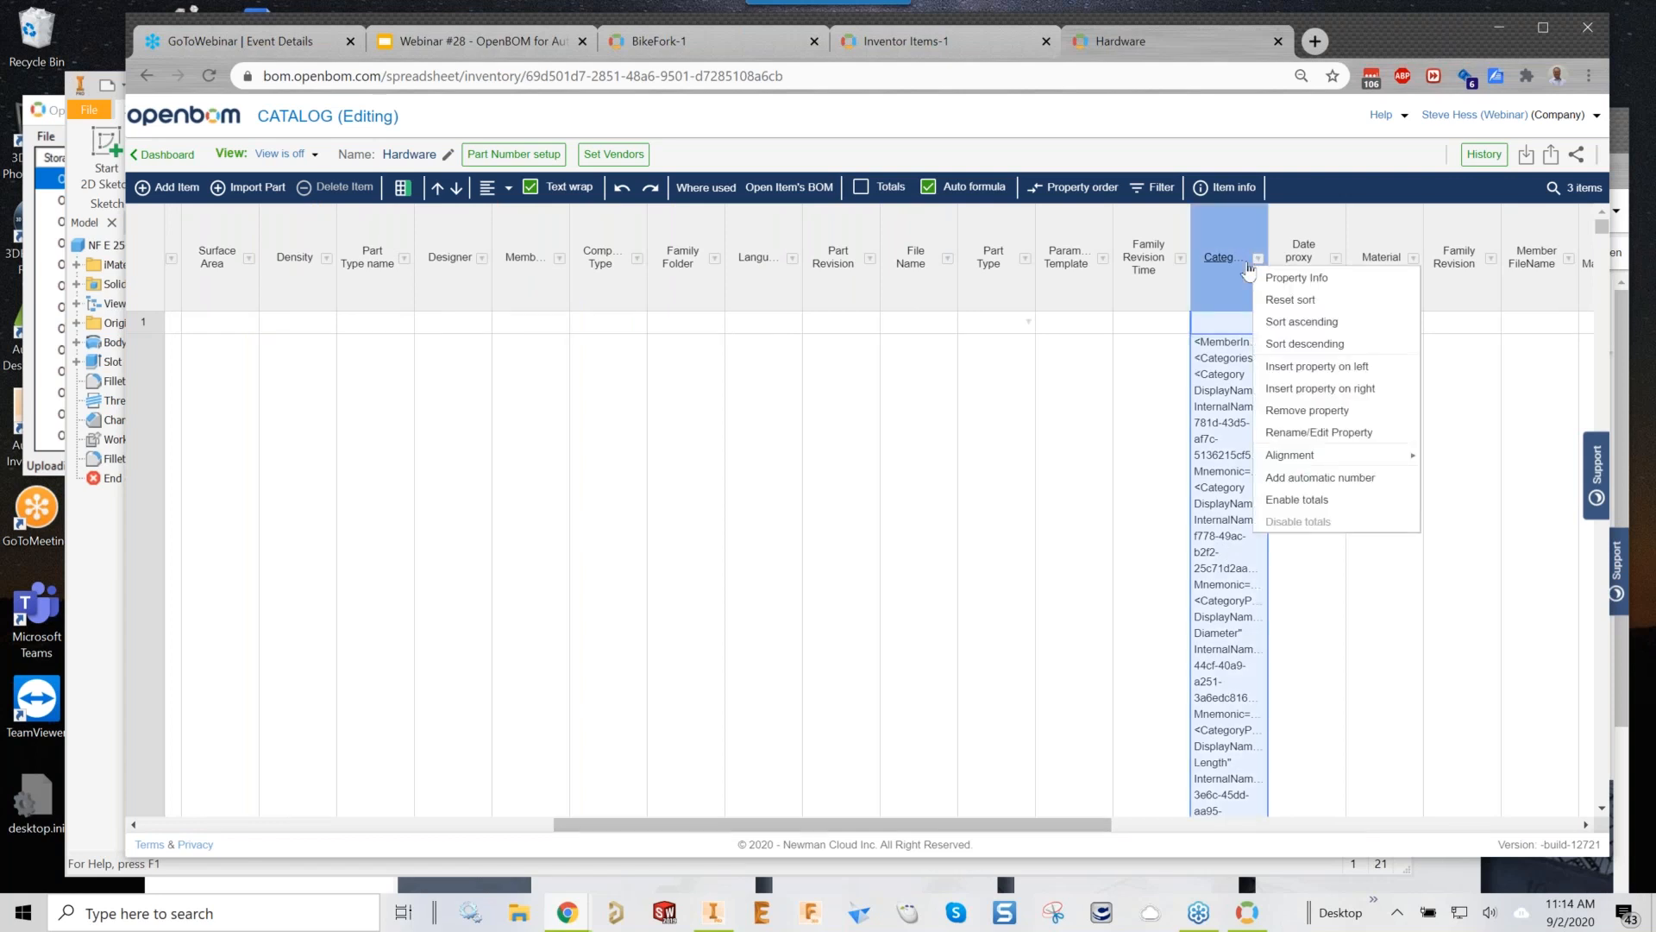
{"action": "left_click", "coordinate": [1305, 412]}
{"action": "left_click", "coordinate": [897, 507]}
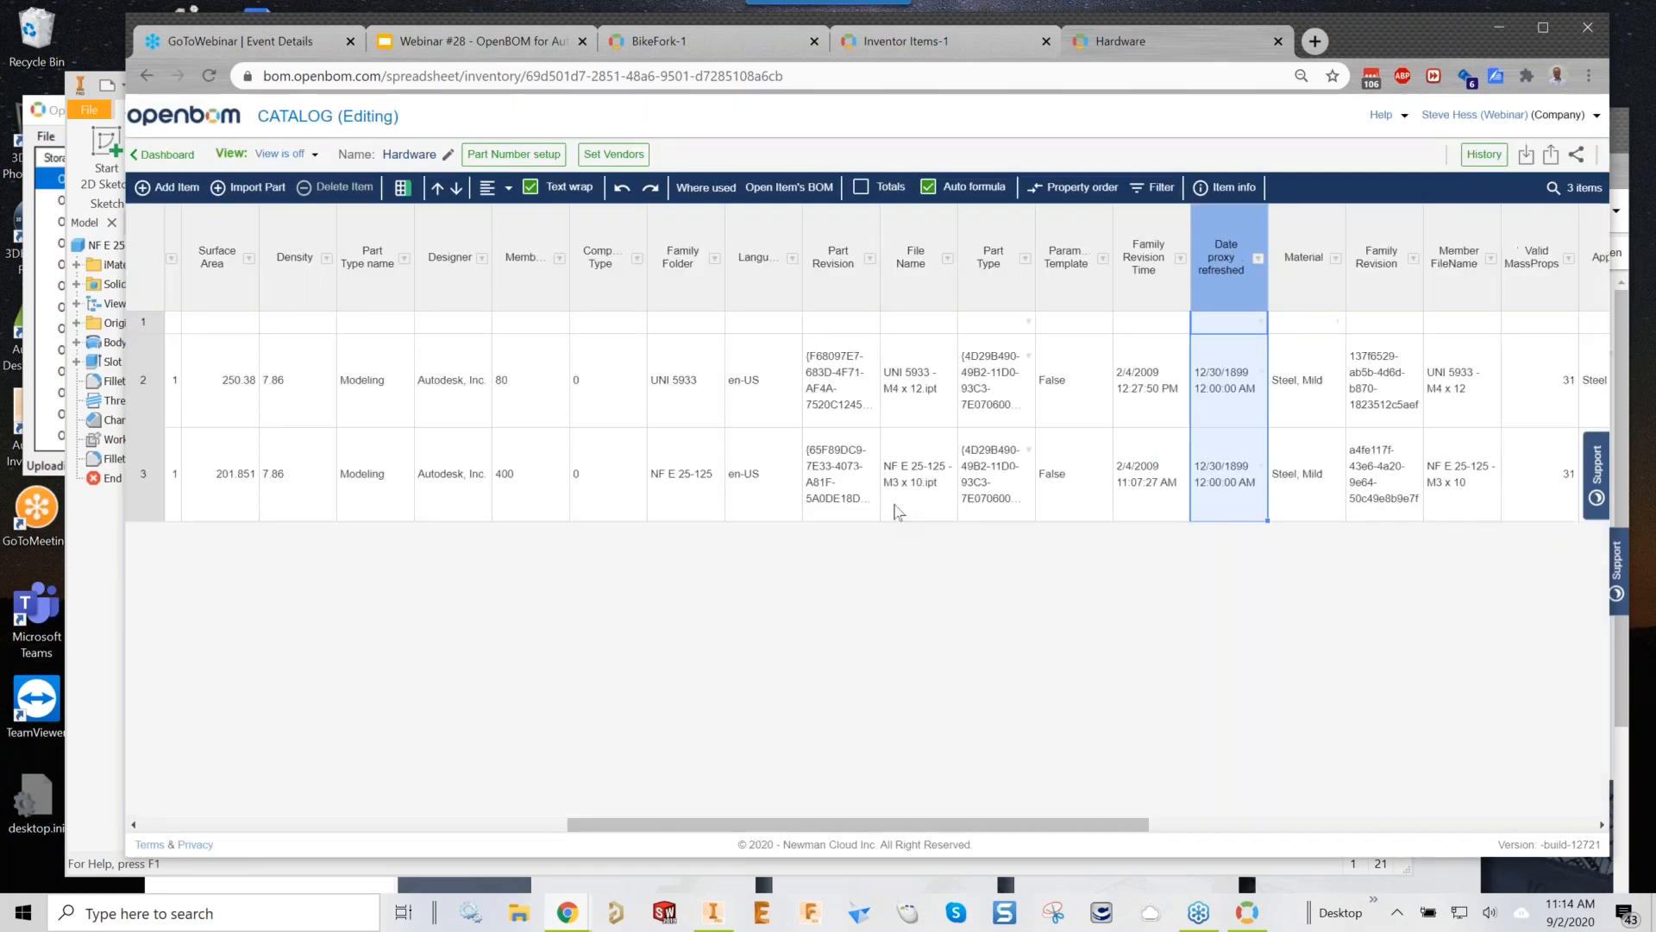
{"action": "left_click_drag", "start_coordinate": [891, 824], "coordinate": [1464, 810]}
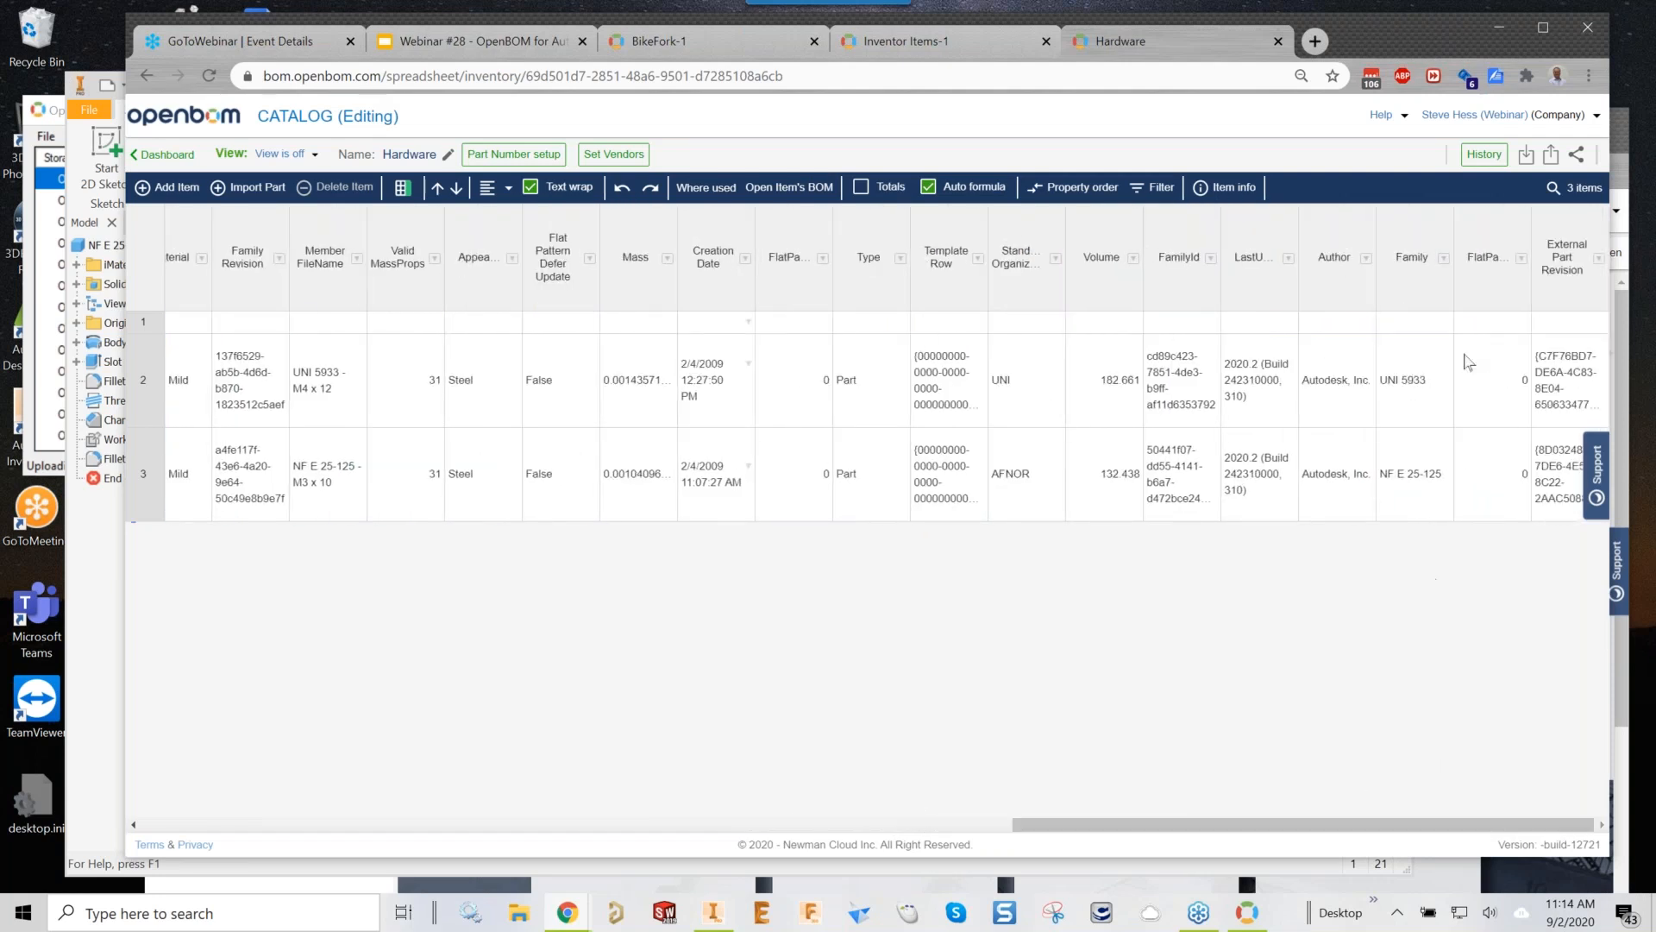
{"action": "left_click", "coordinate": [1598, 258]}
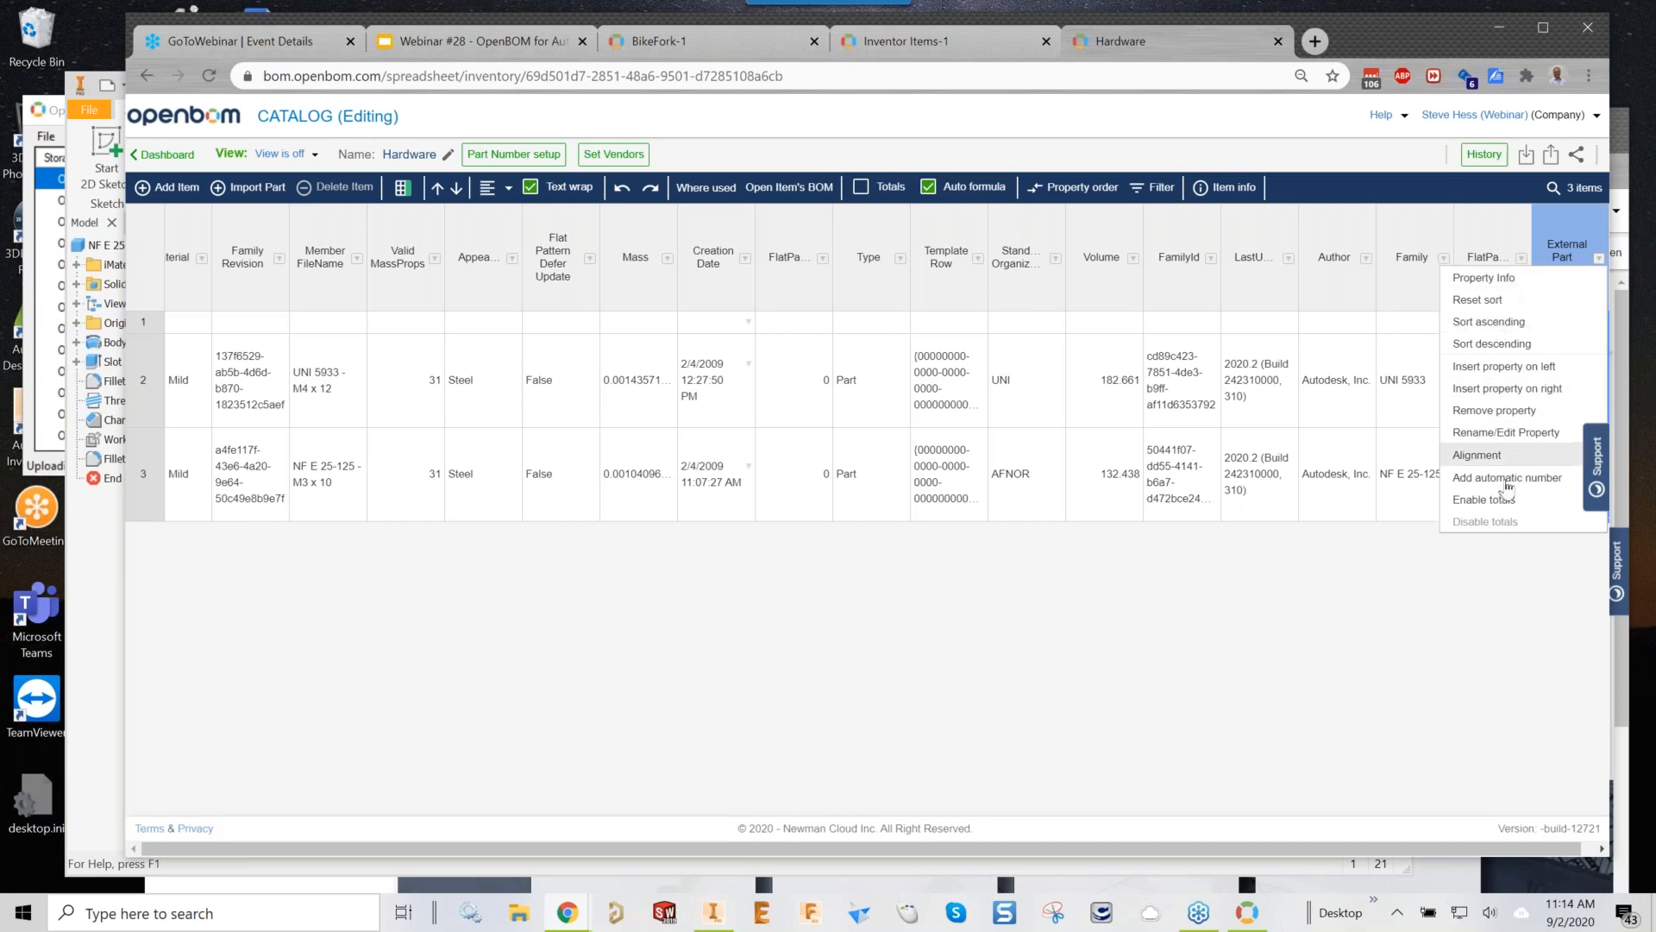
{"action": "left_click", "coordinate": [1505, 411]}
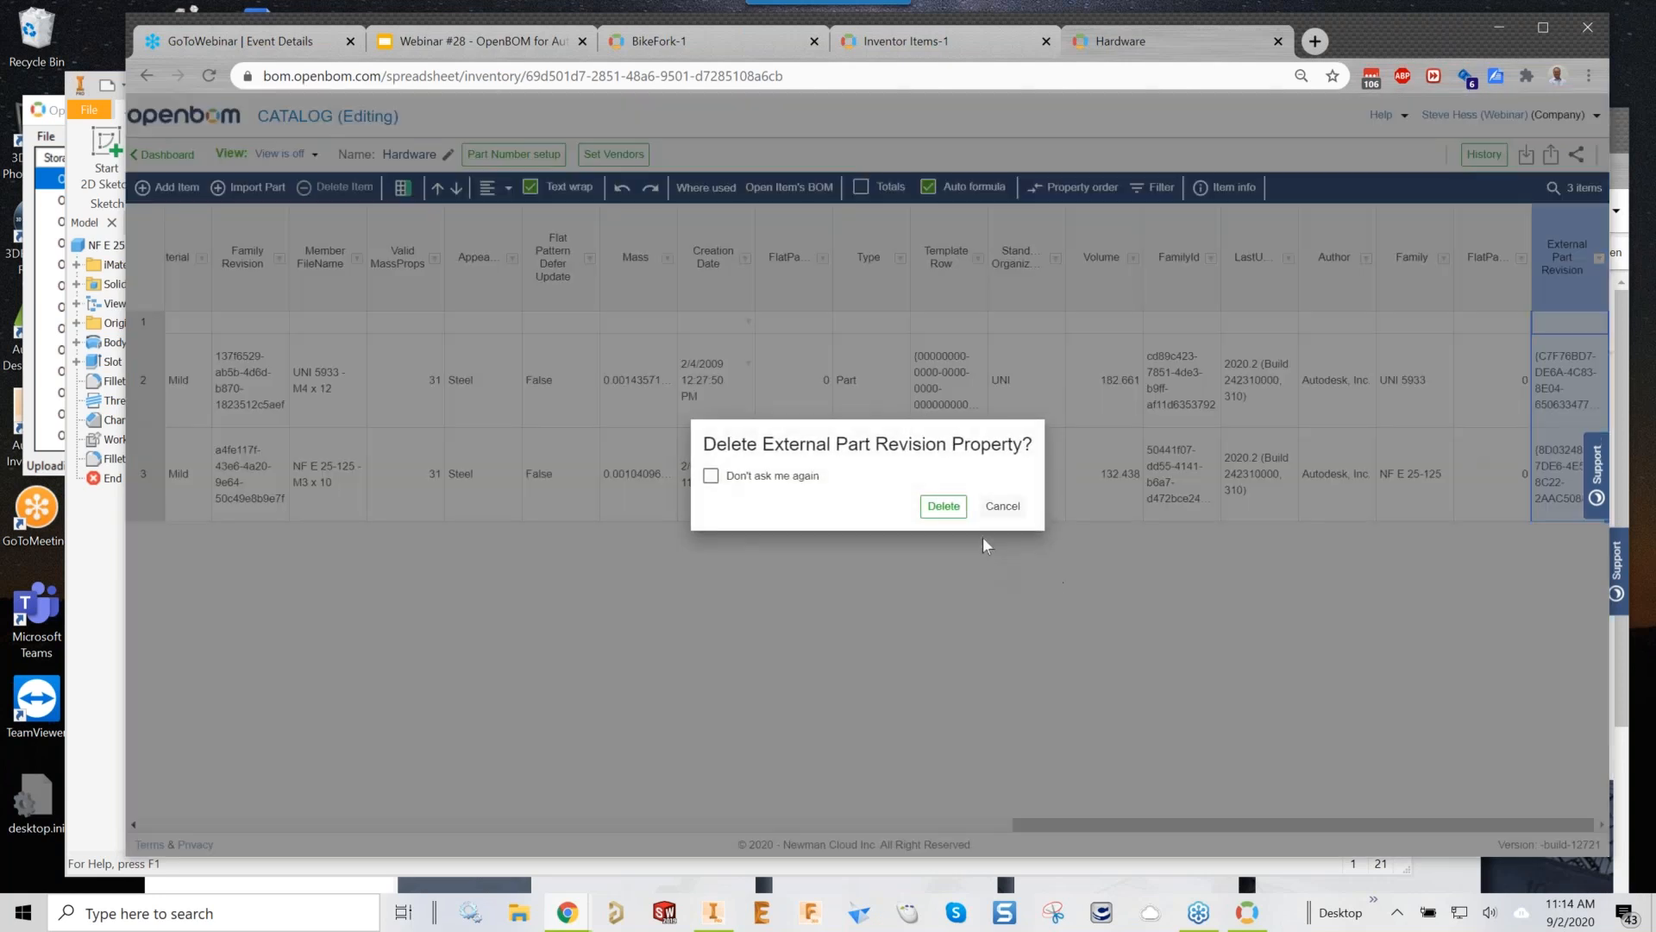
{"action": "left_click", "coordinate": [944, 507]}
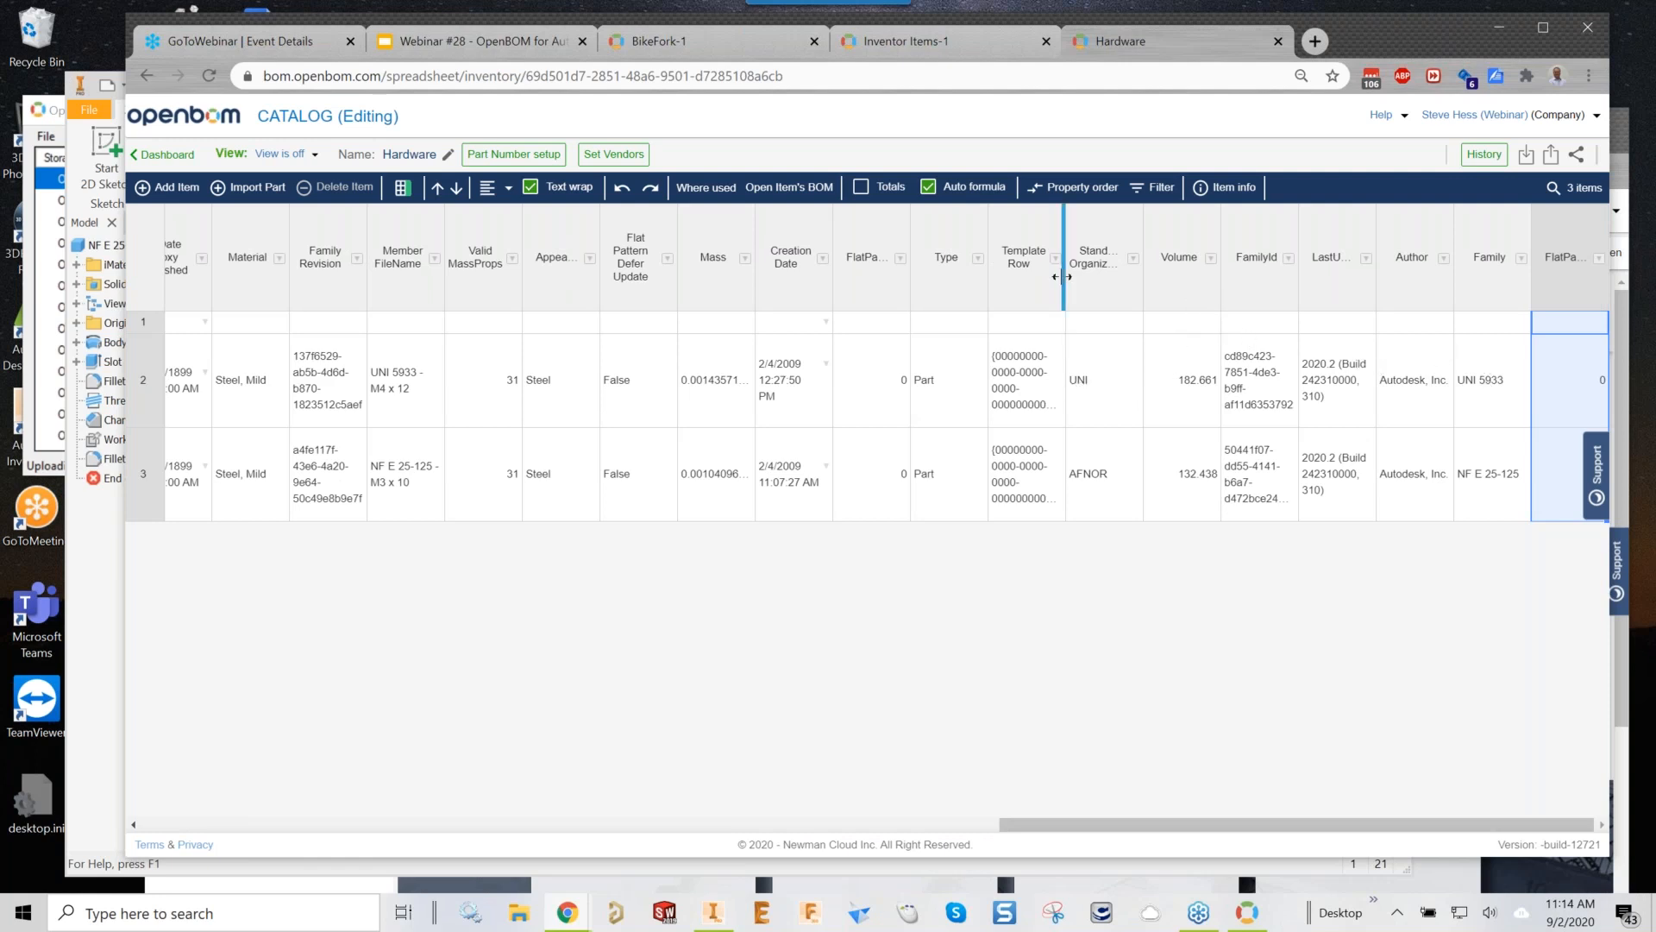
Remove the Material Identifier property from the Hardware catalog
{"action": "left_click_drag", "start_coordinate": [1073, 826], "coordinate": [285, 856]}
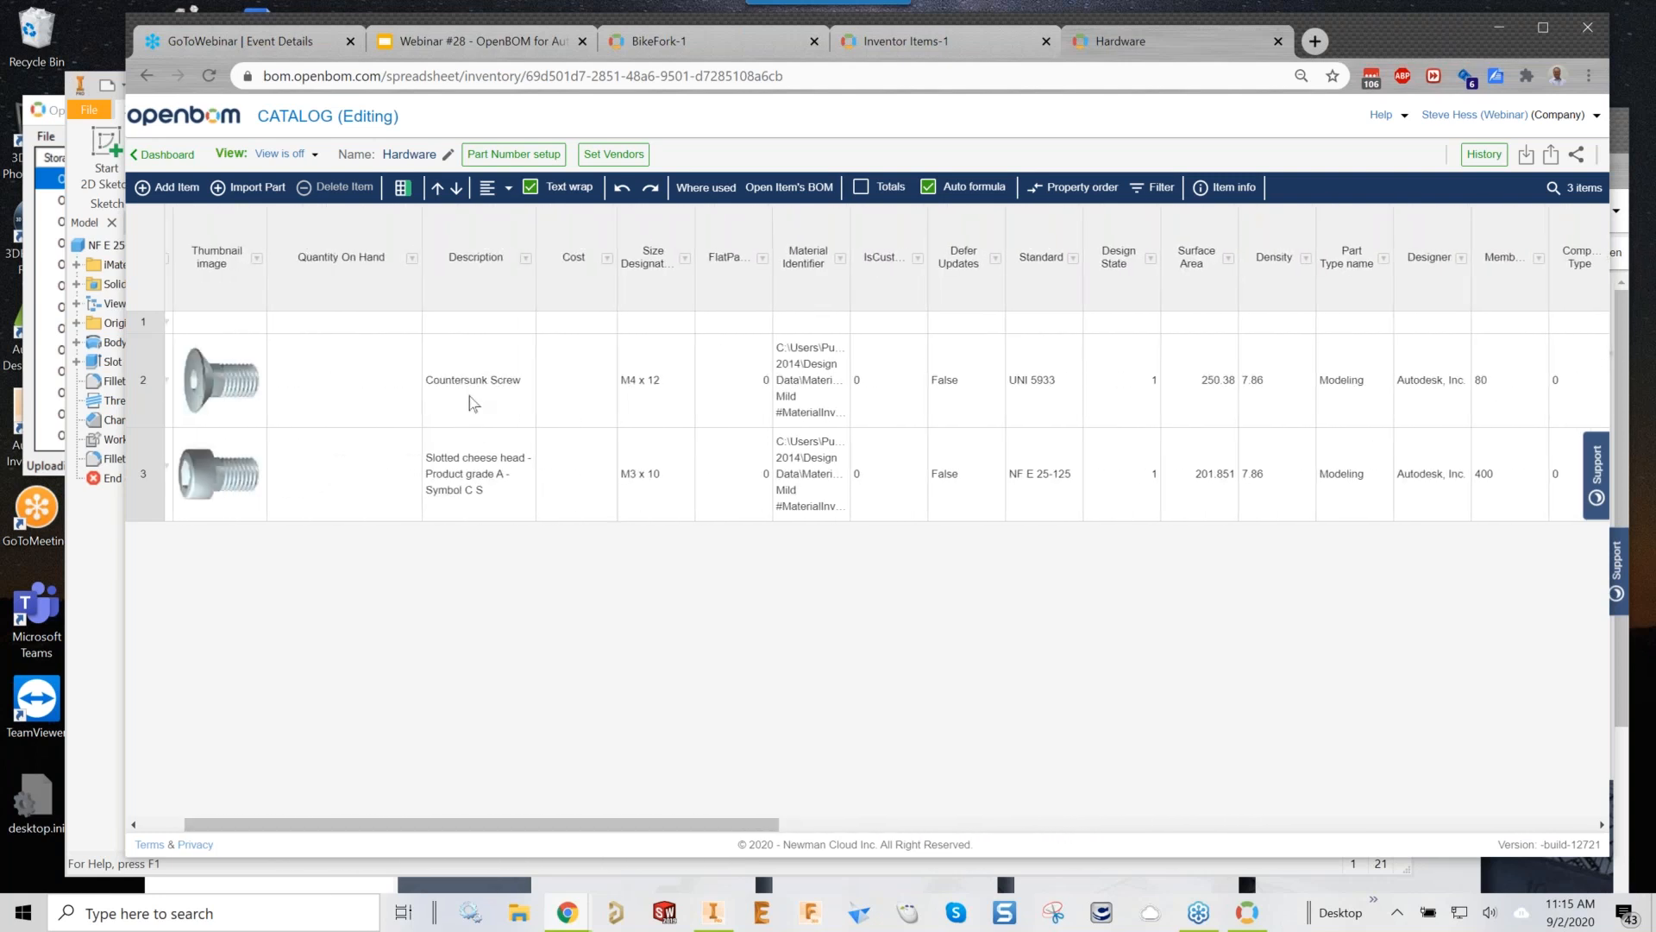
{"action": "left_click", "coordinate": [840, 258]}
{"action": "left_click", "coordinate": [877, 414]}
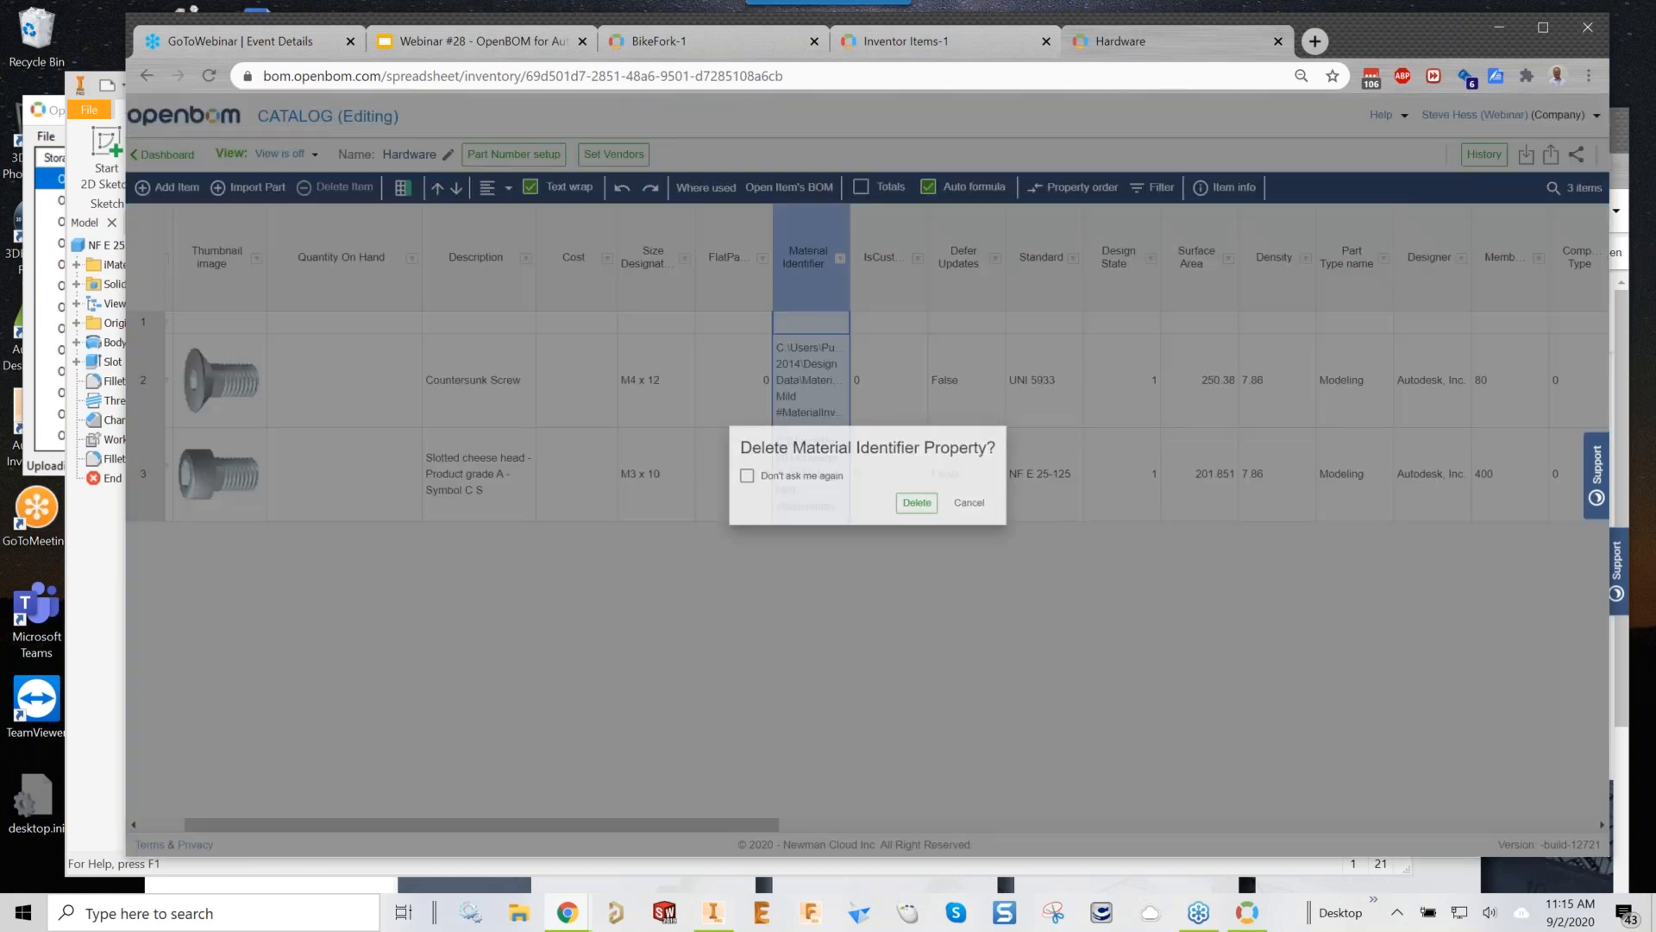
{"action": "left_click", "coordinate": [923, 506]}
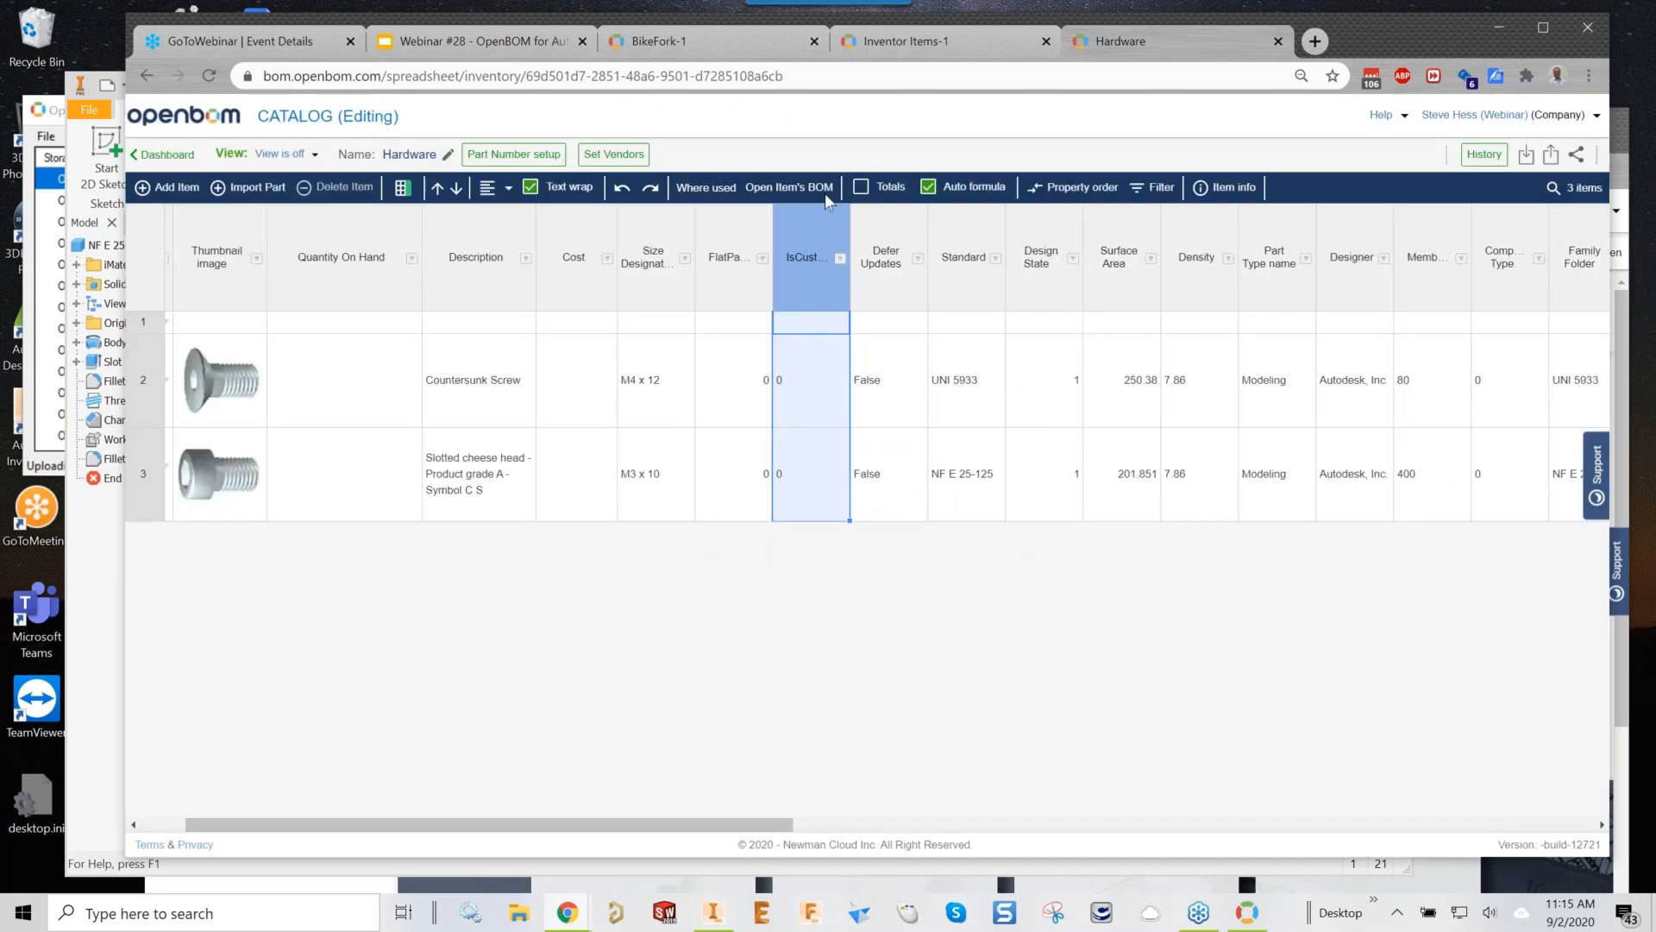
Delete the empty first item from the Hardware catalog
{"action": "left_click_drag", "start_coordinate": [652, 826], "coordinate": [585, 835]}
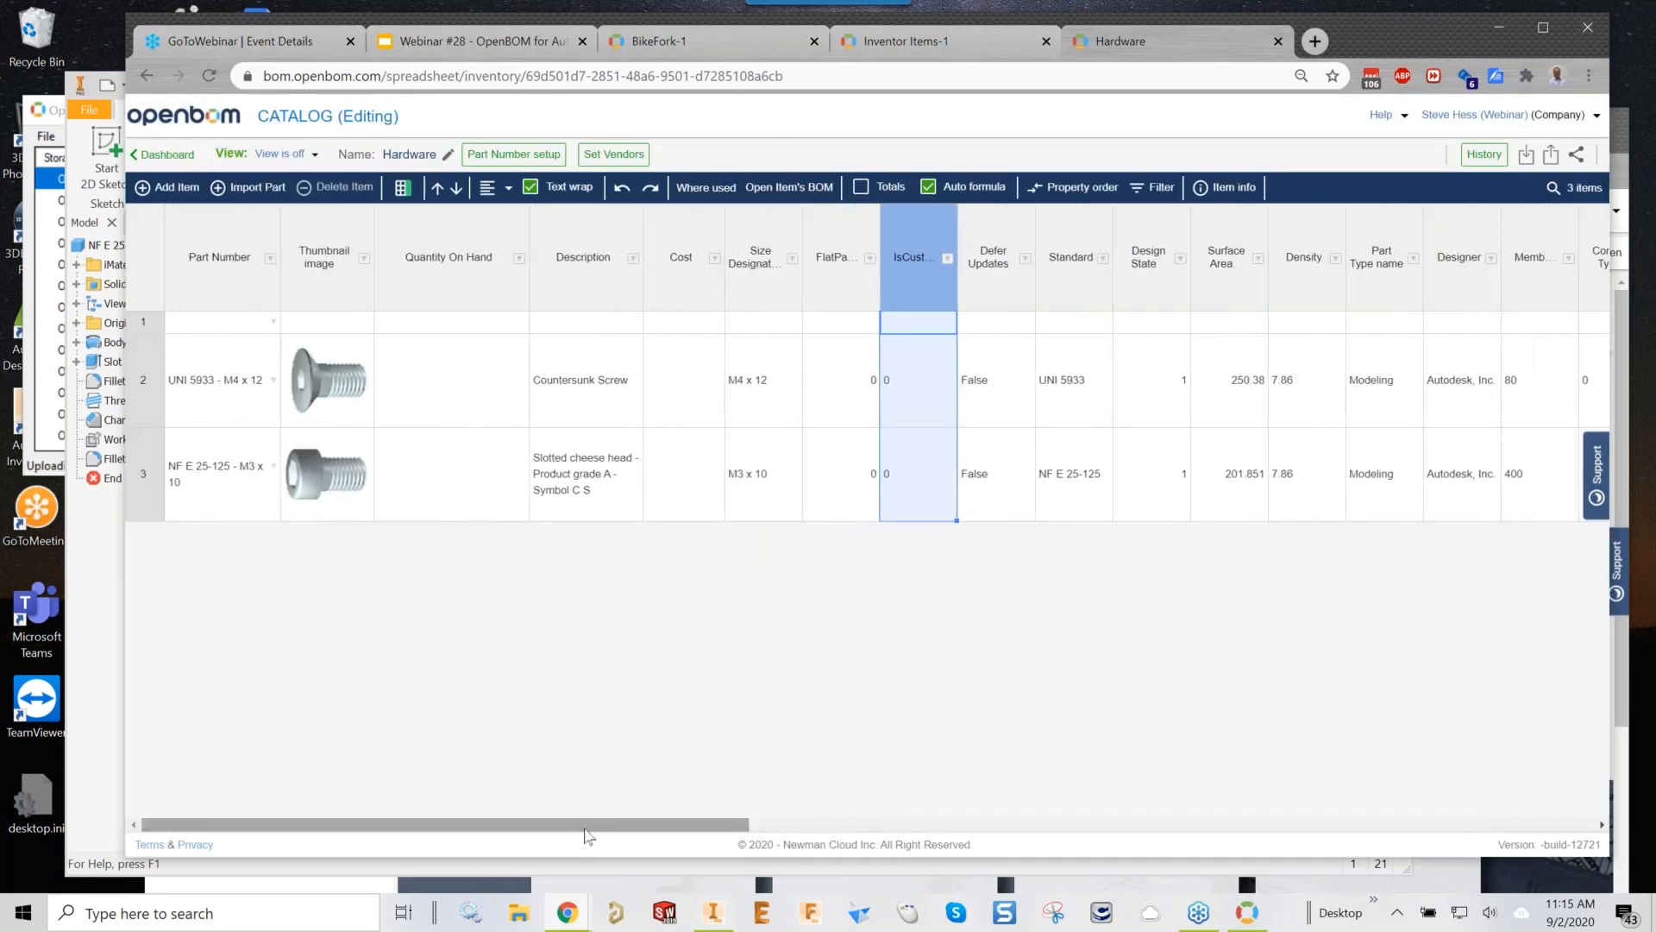
{"action": "left_click", "coordinate": [154, 329]}
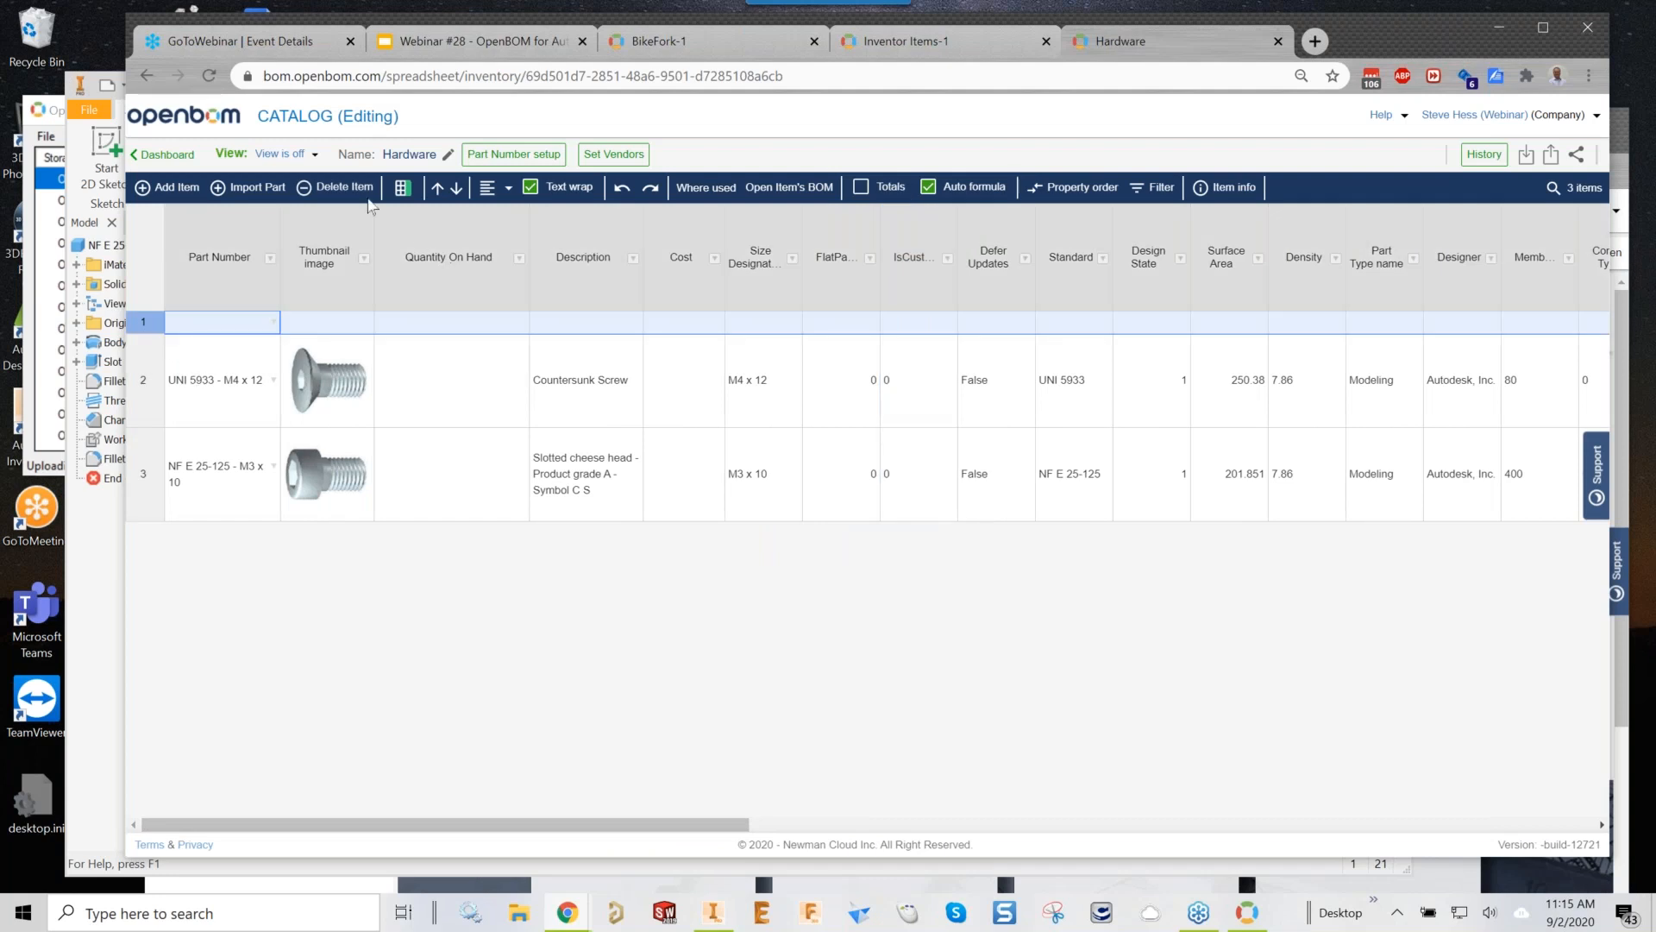
{"action": "left_click", "coordinate": [341, 187]}
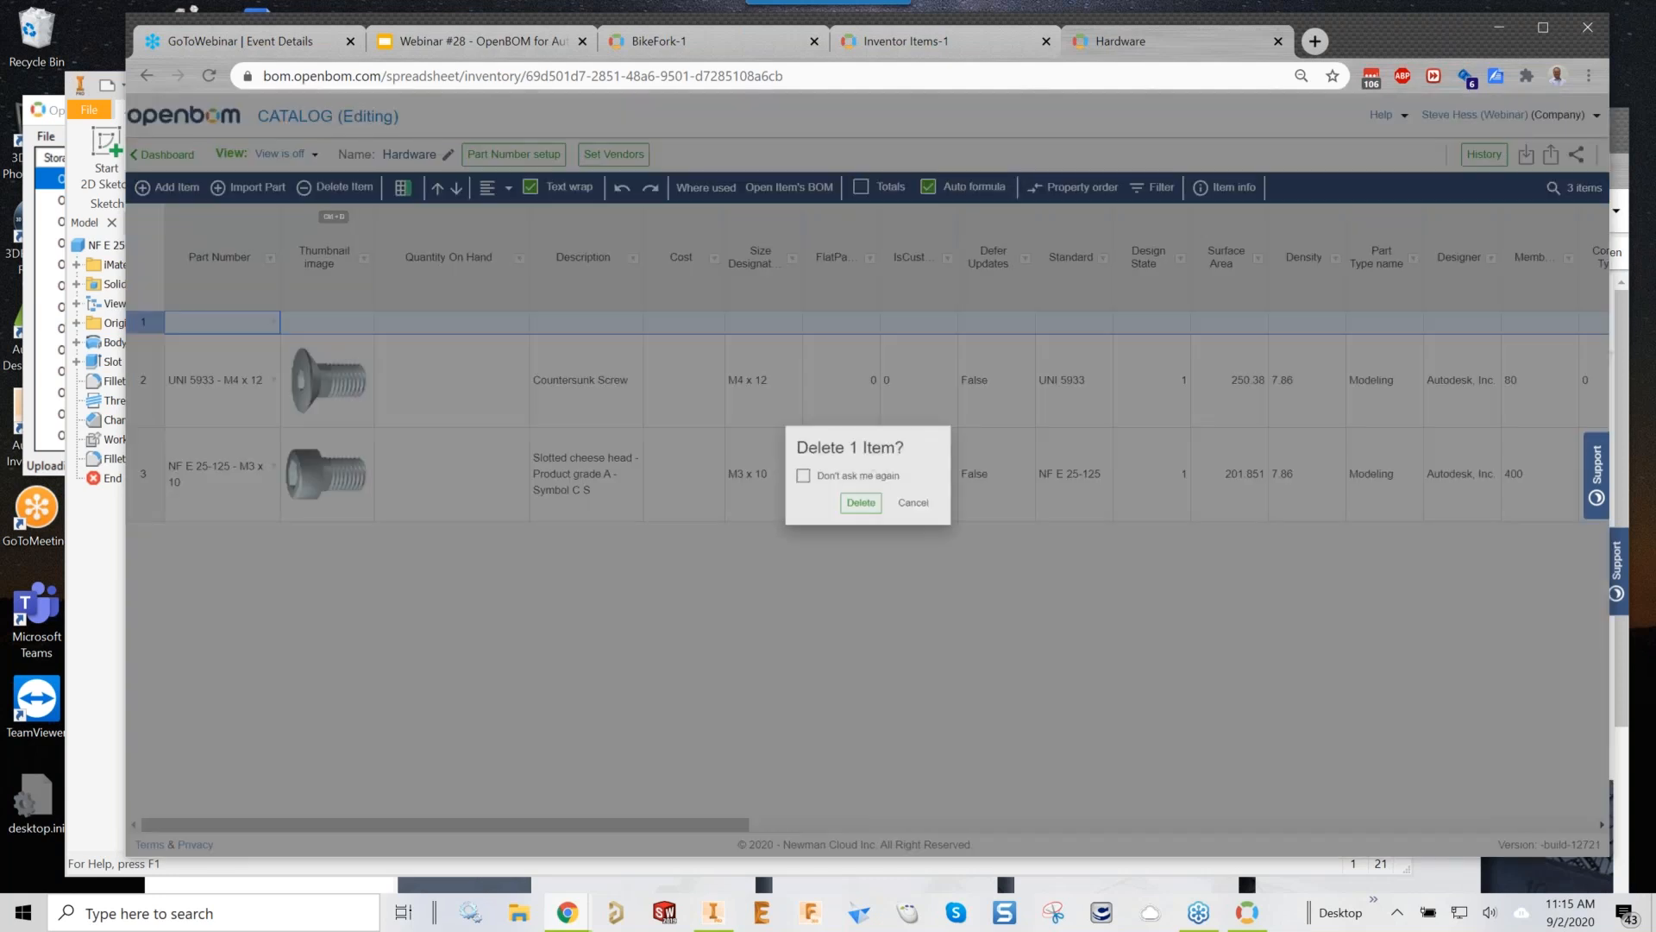
{"action": "left_click", "coordinate": [859, 509]}
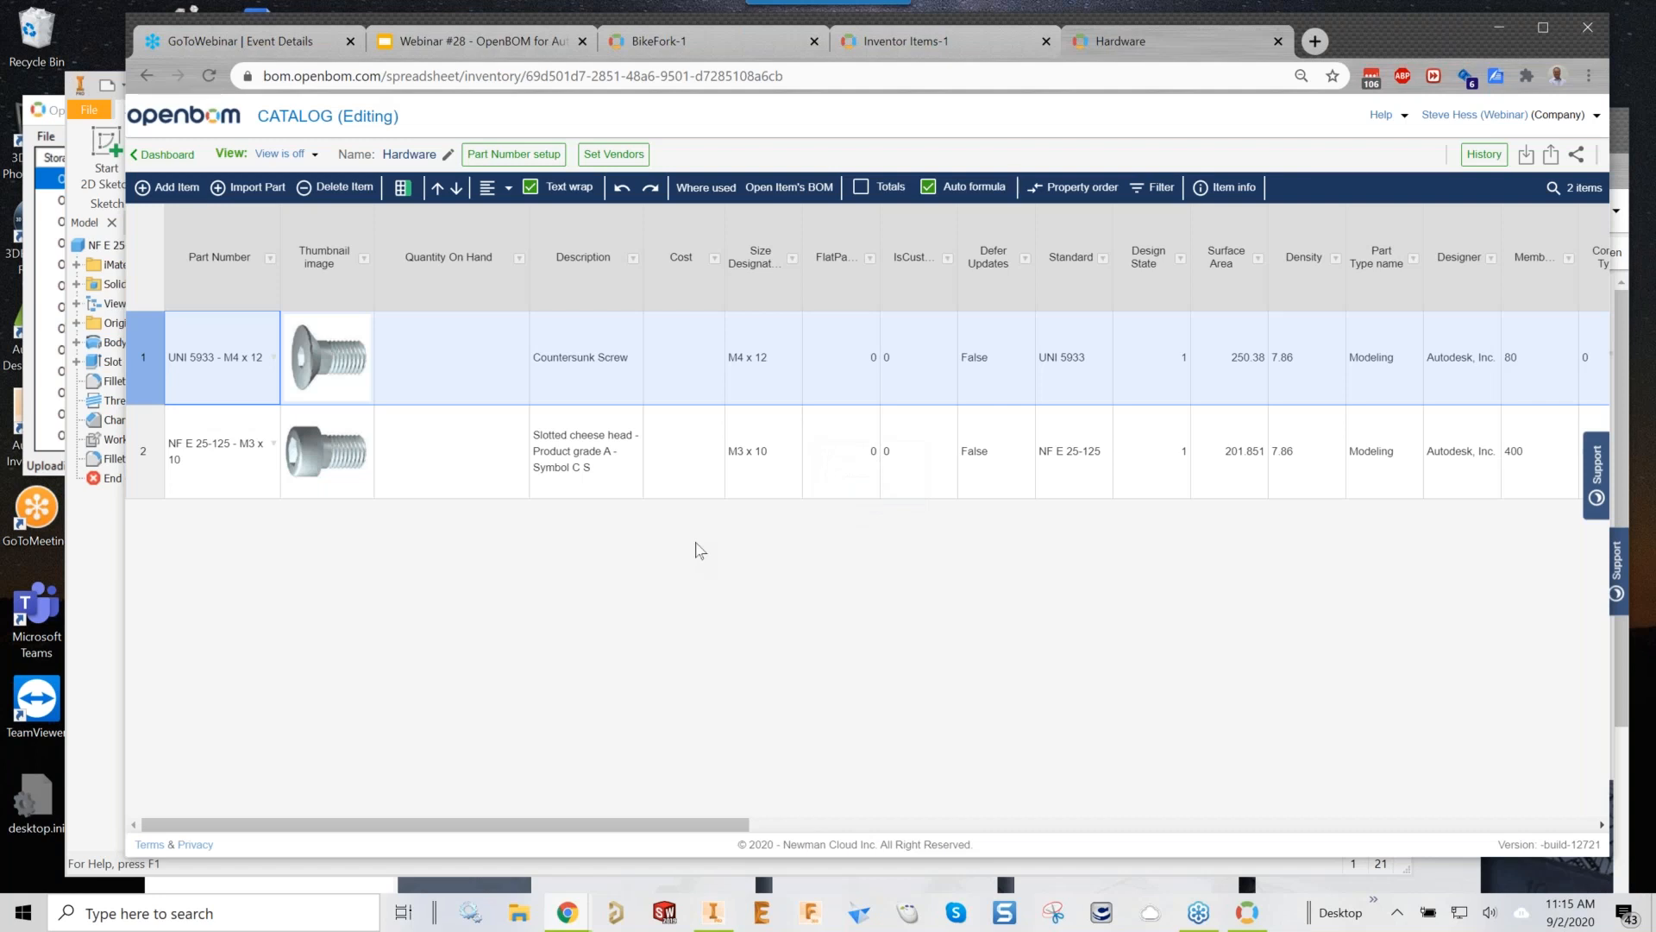
Set the cost of the UNI 5933 - M4 x 12 screw to $0.17 and the NF E 25-125 - M3 x 10 screw to $0.19
{"action": "left_click", "coordinate": [687, 361]}
{"action": "left_click", "coordinate": [688, 360]}
{"action": "type", "text": "0.17"}
{"action": "key", "text": "Return"}
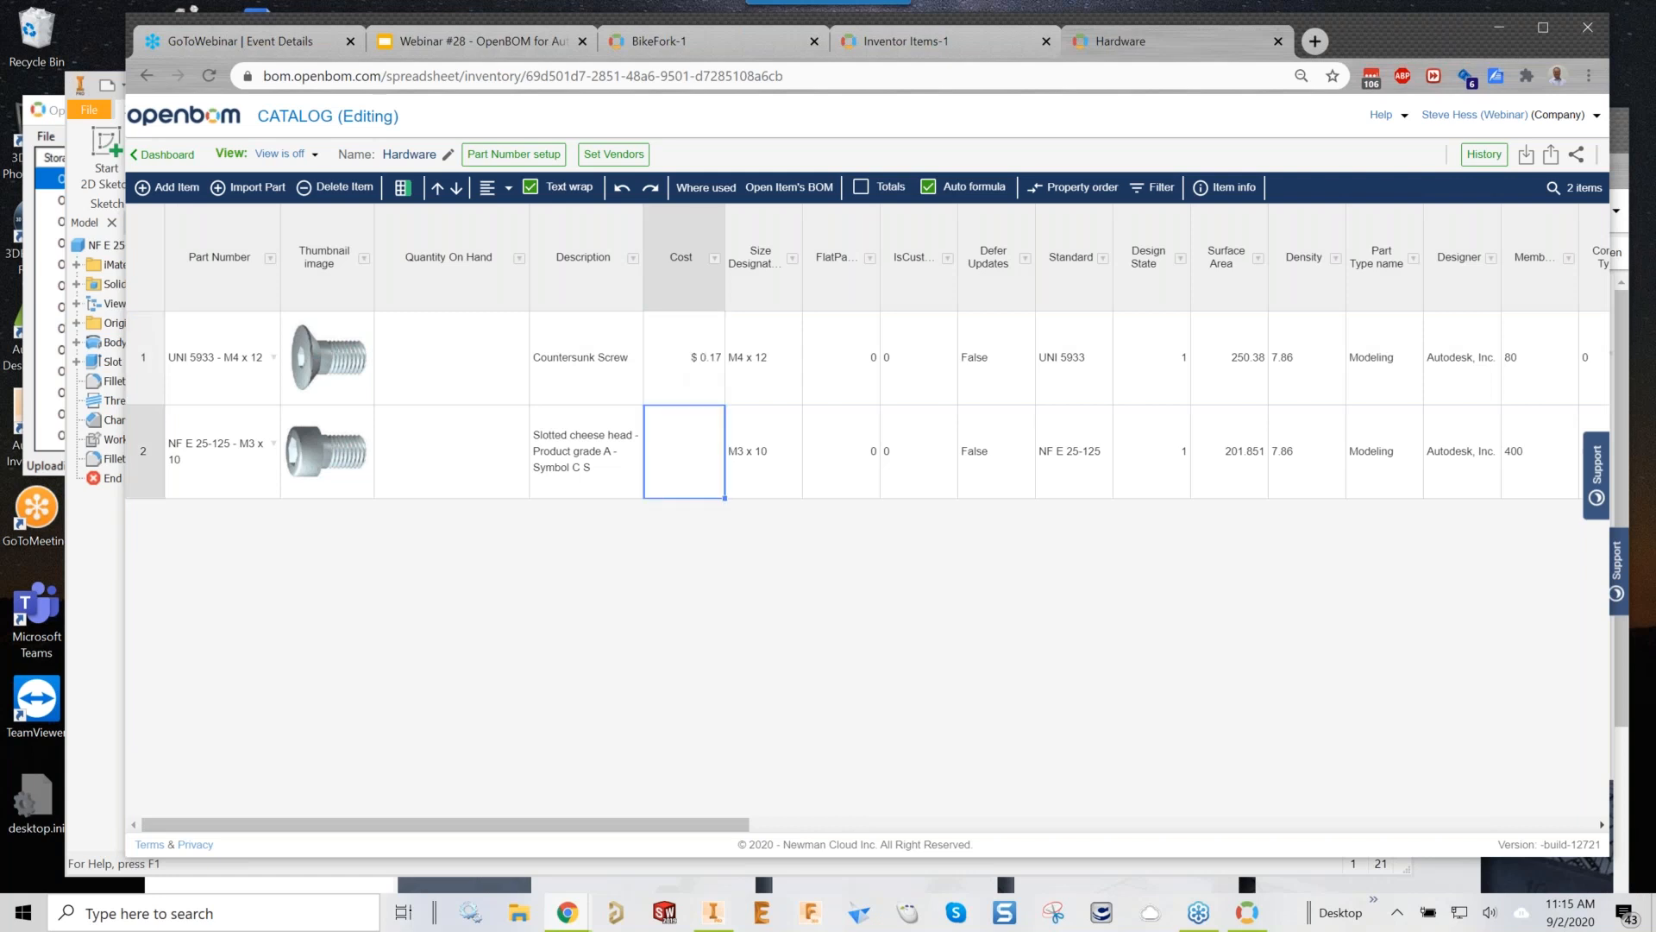
{"action": "type", "text": ".19"}
{"action": "key", "text": "Return"}
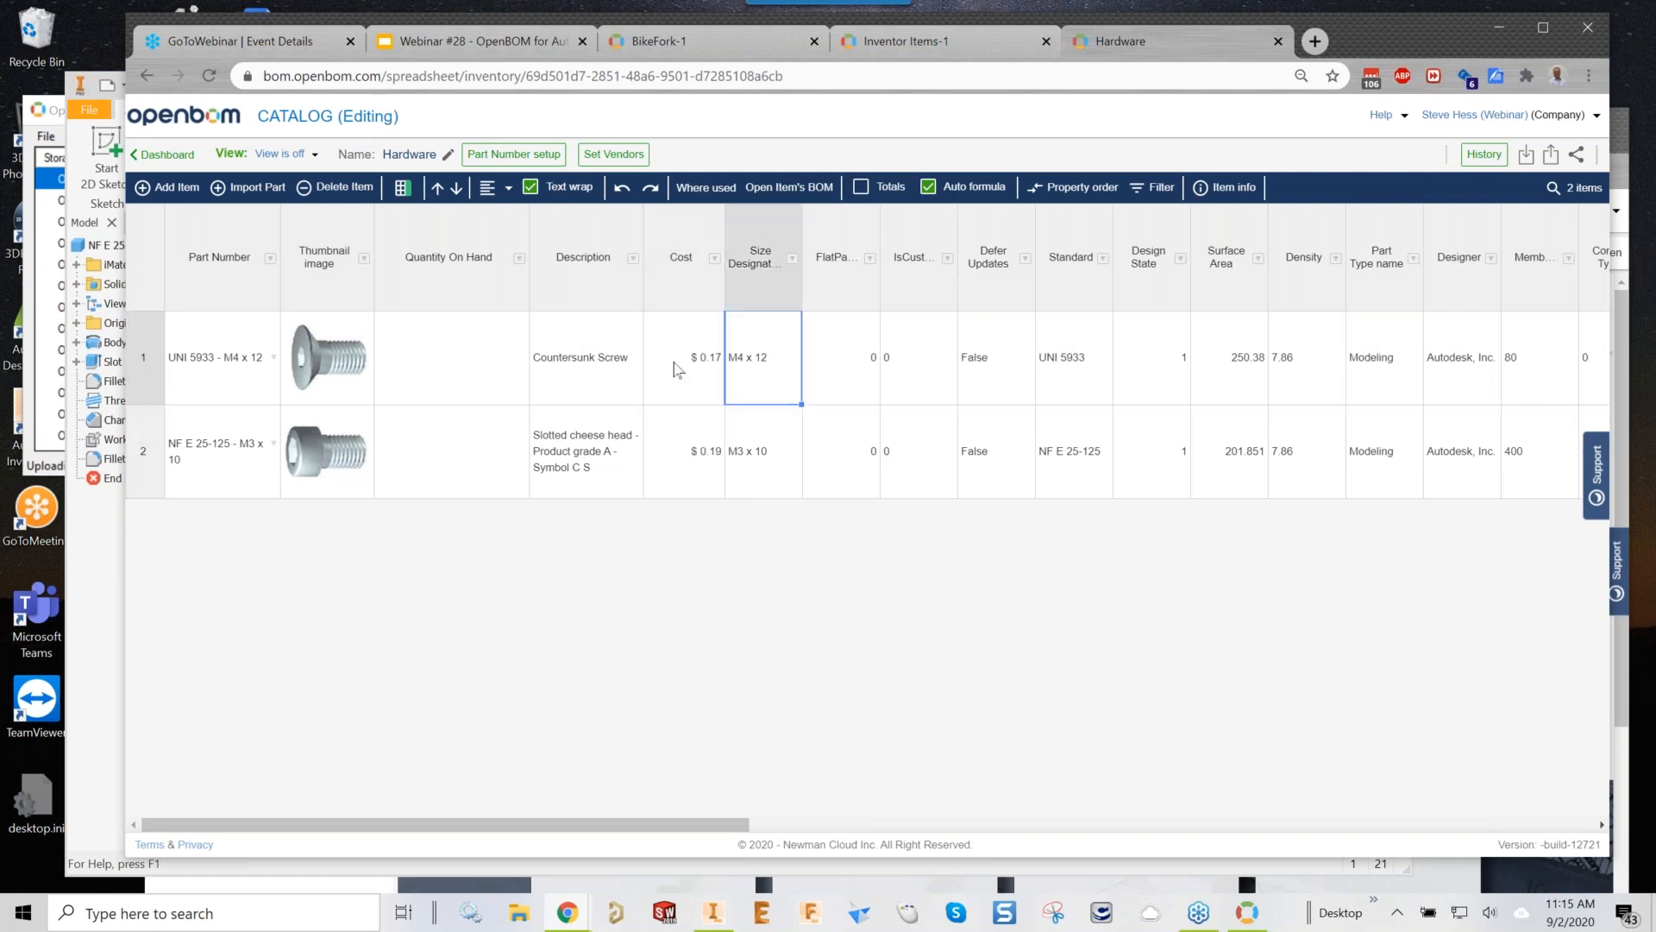
Set the quantity on hand to 25 for the UNI 5933 screw and 125 for the NF E 25-125 screw
{"action": "left_click", "coordinate": [440, 360]}
{"action": "type", "text": "25"}
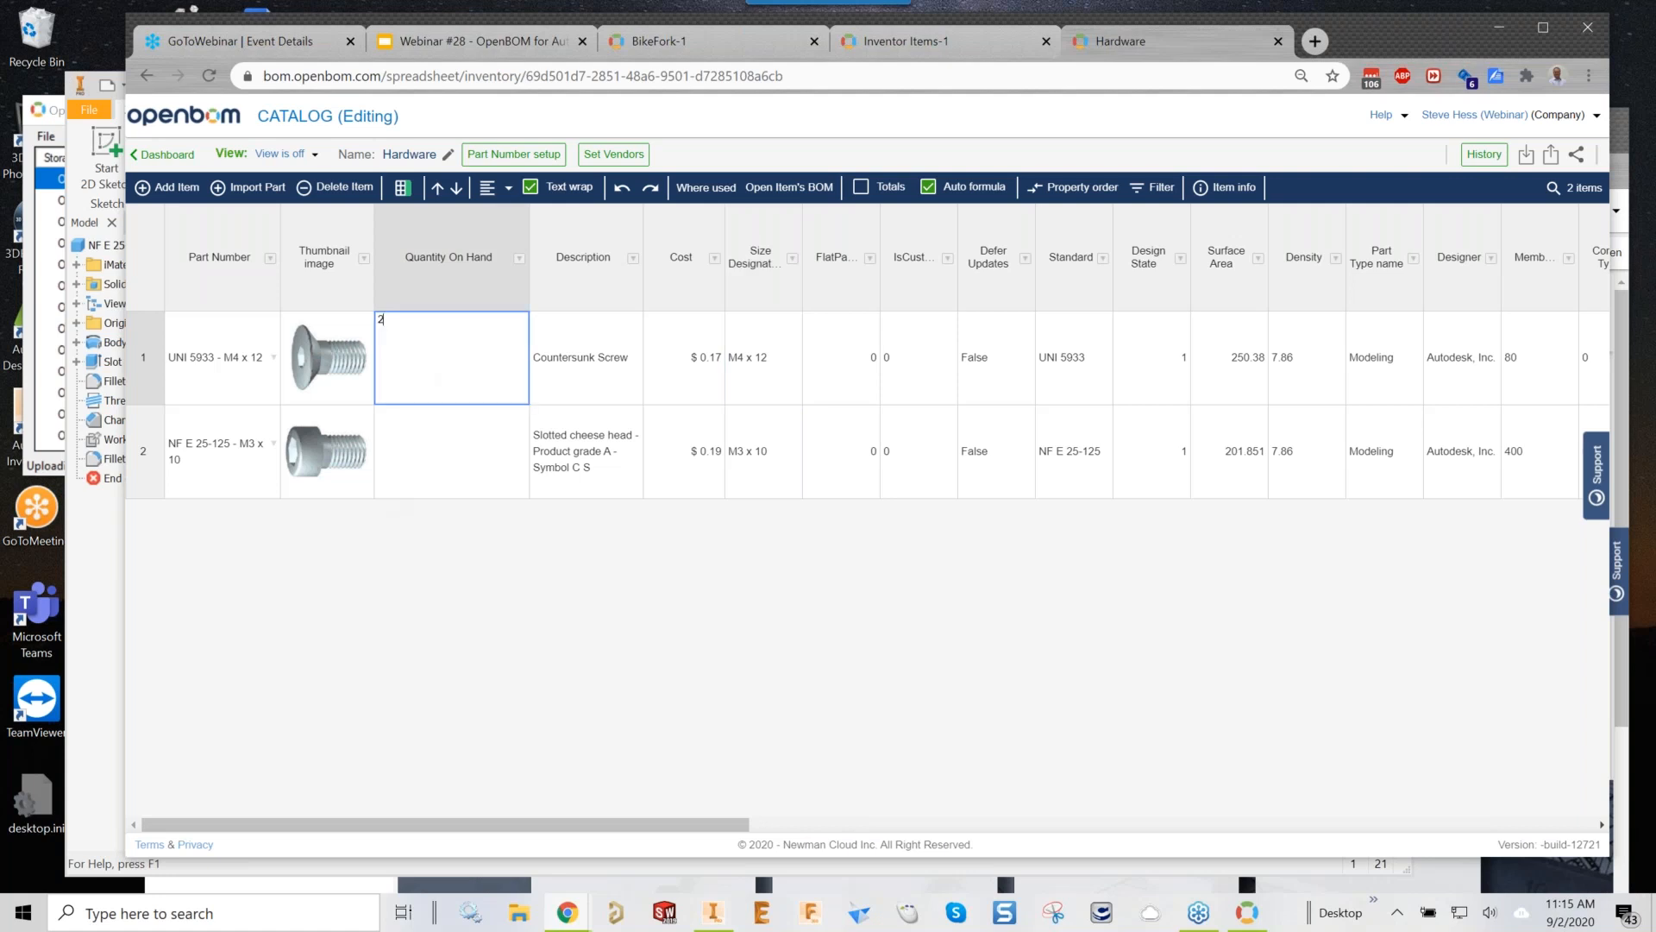
{"action": "key", "text": "Return"}
{"action": "type", "text": "125"}
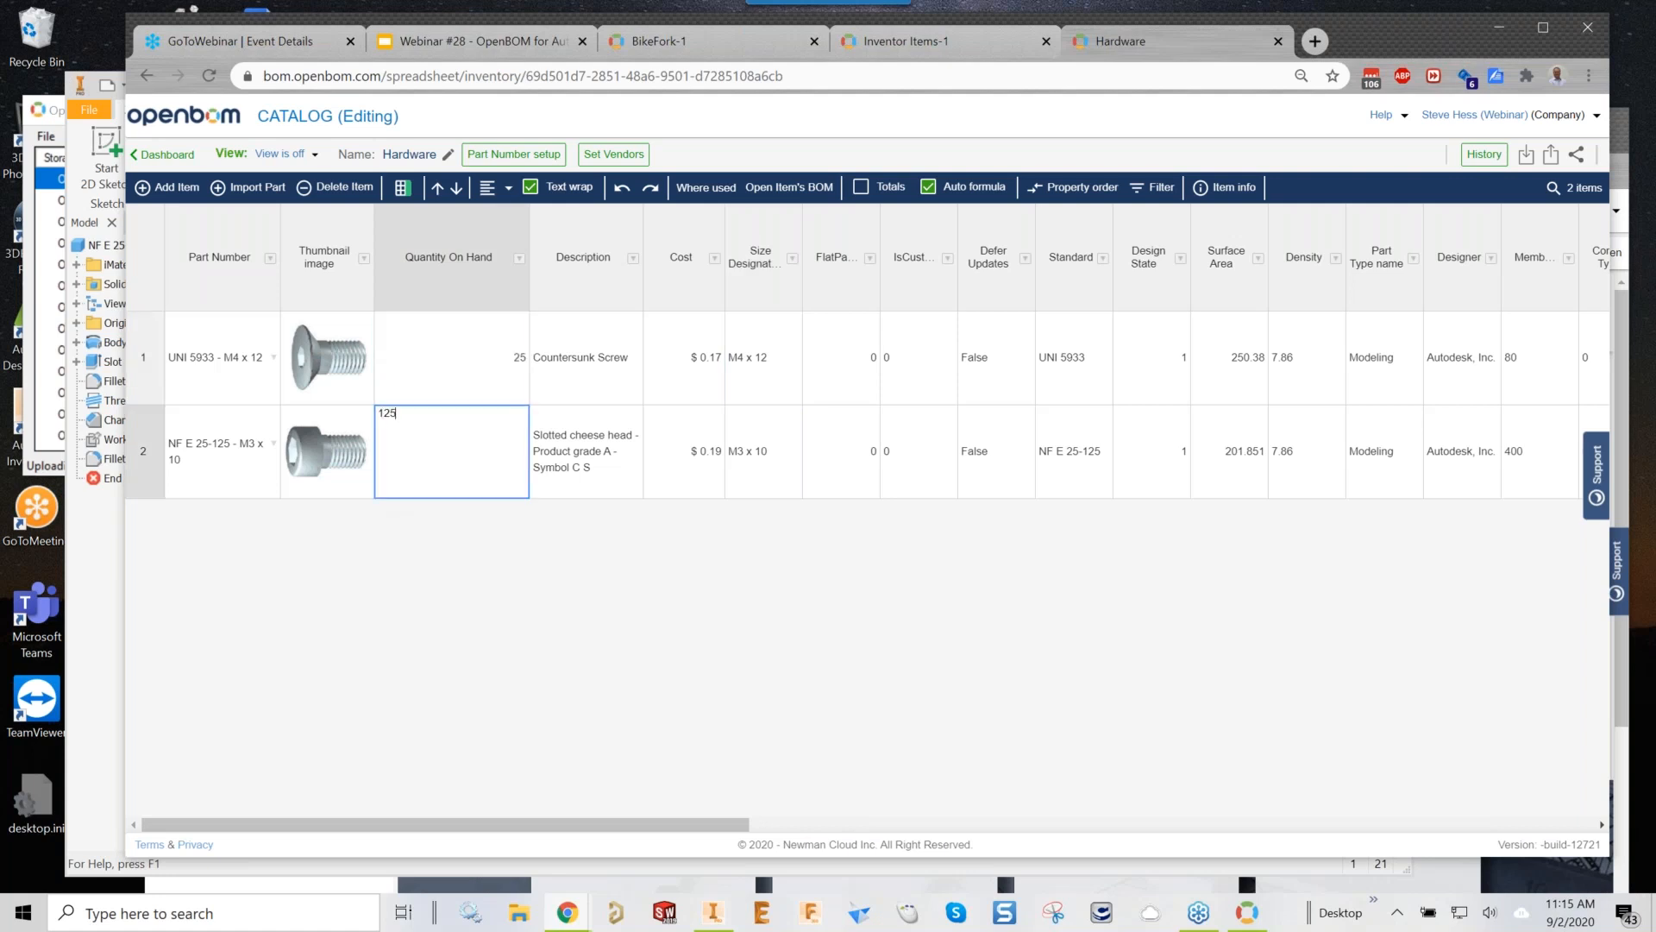
{"action": "key", "text": "Return"}
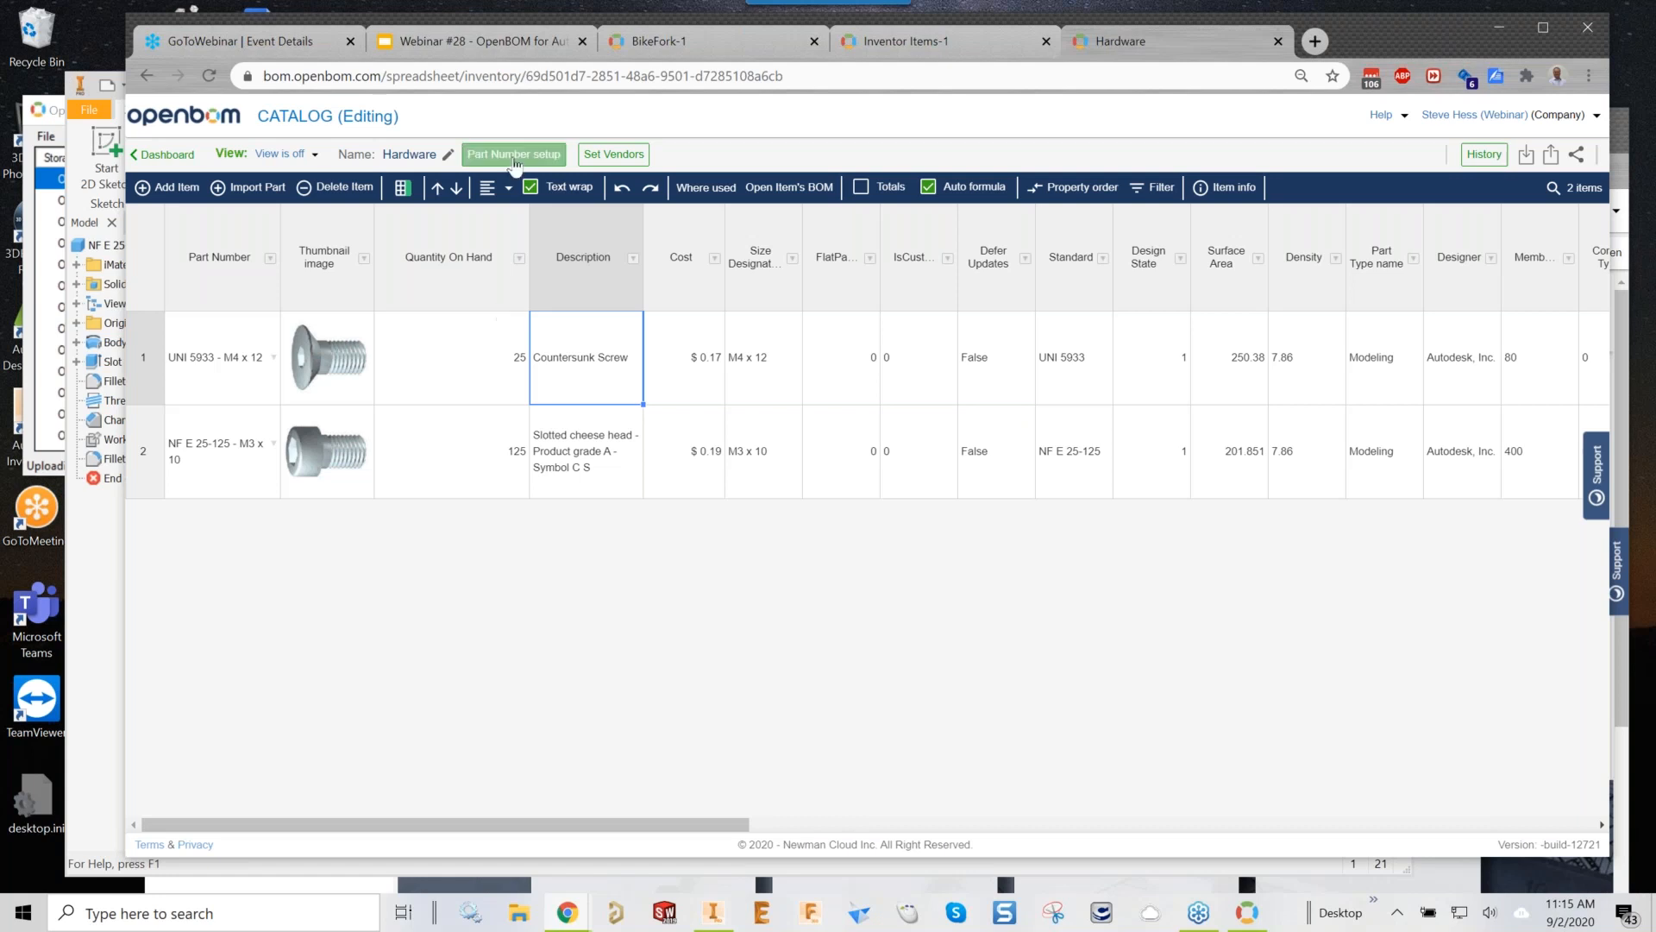
Add the public currency property Cost to the Inventor Items-1 catalog
{"action": "left_click", "coordinate": [905, 45]}
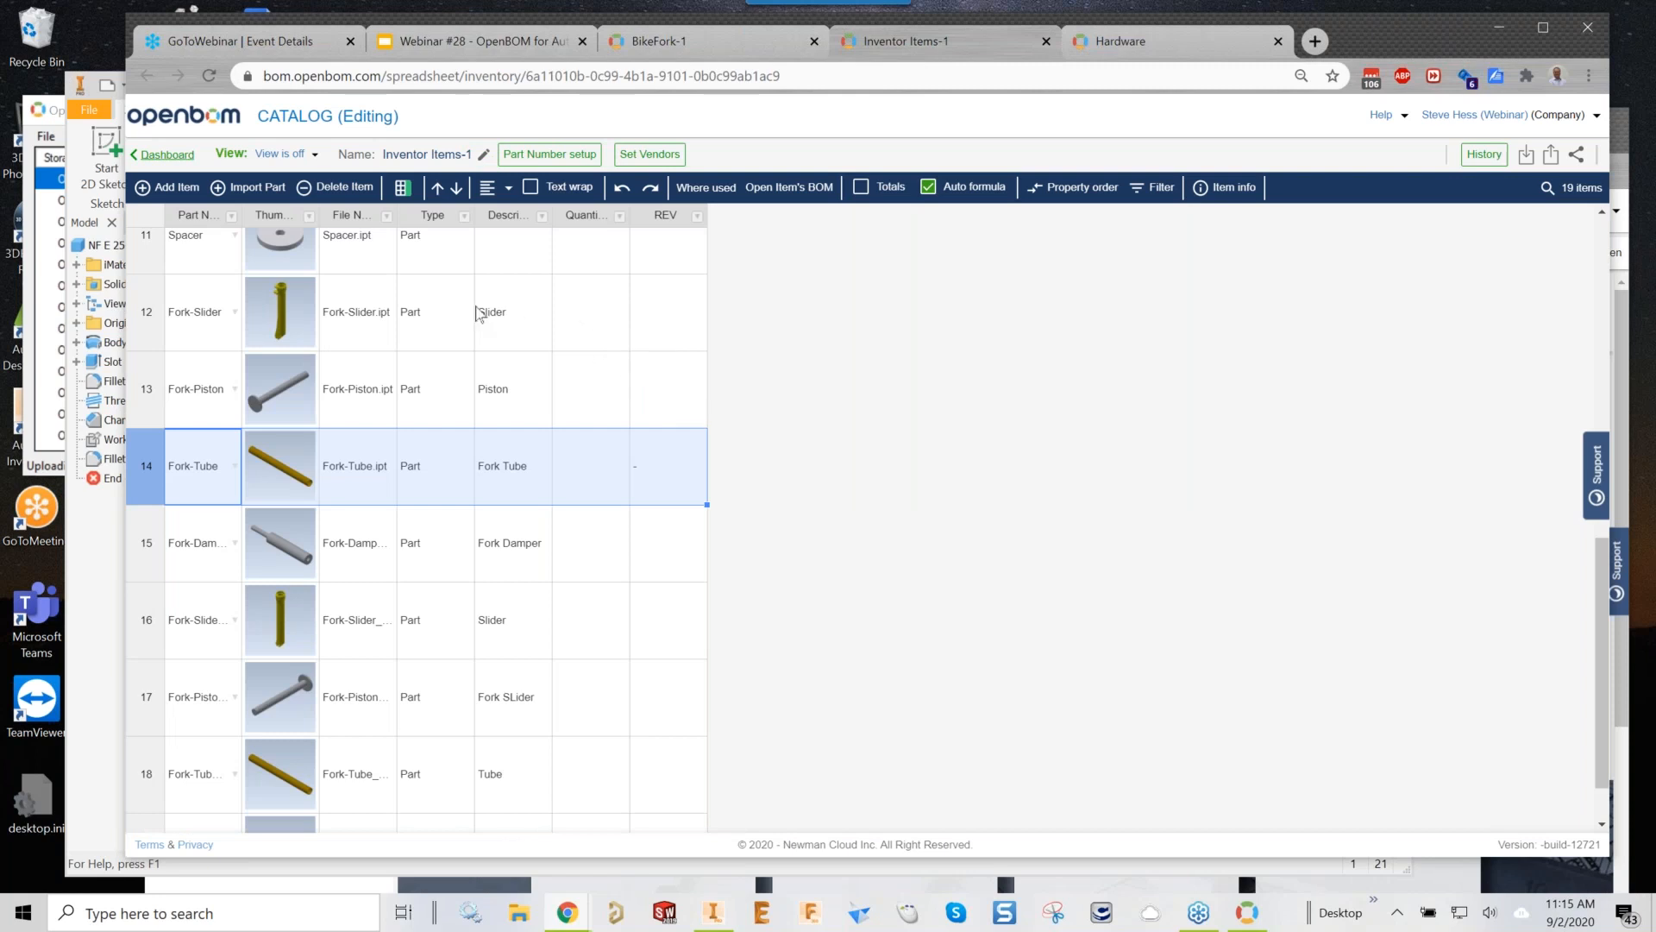
{"action": "left_click", "coordinate": [403, 188]}
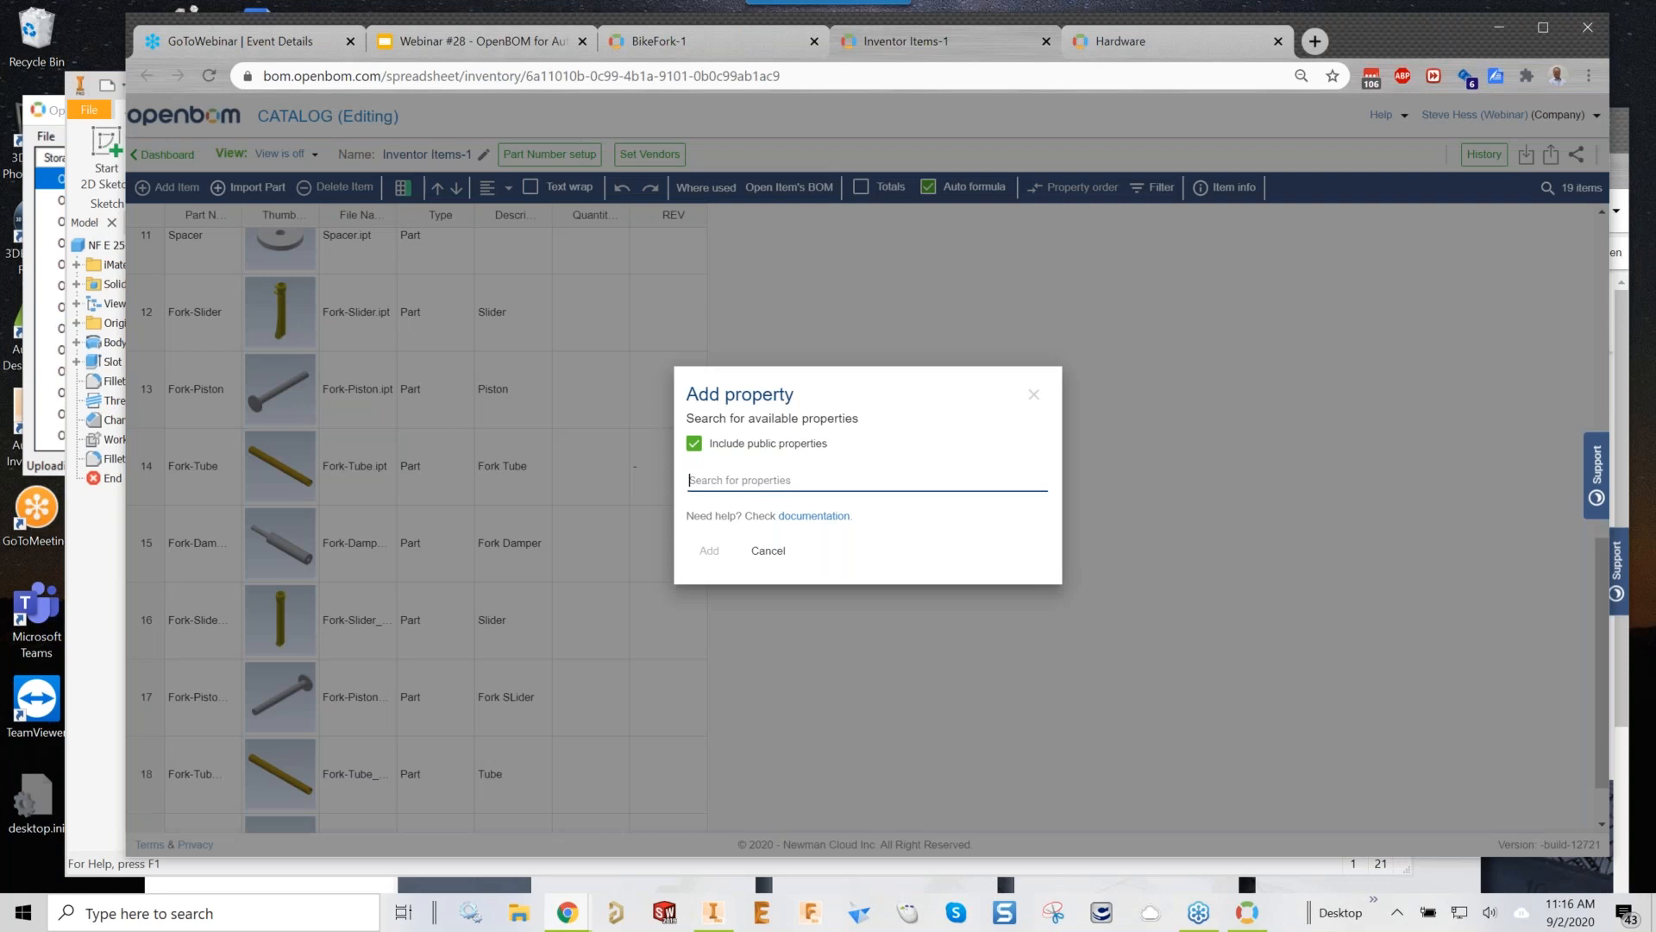
{"action": "type", "text": "Cost"}
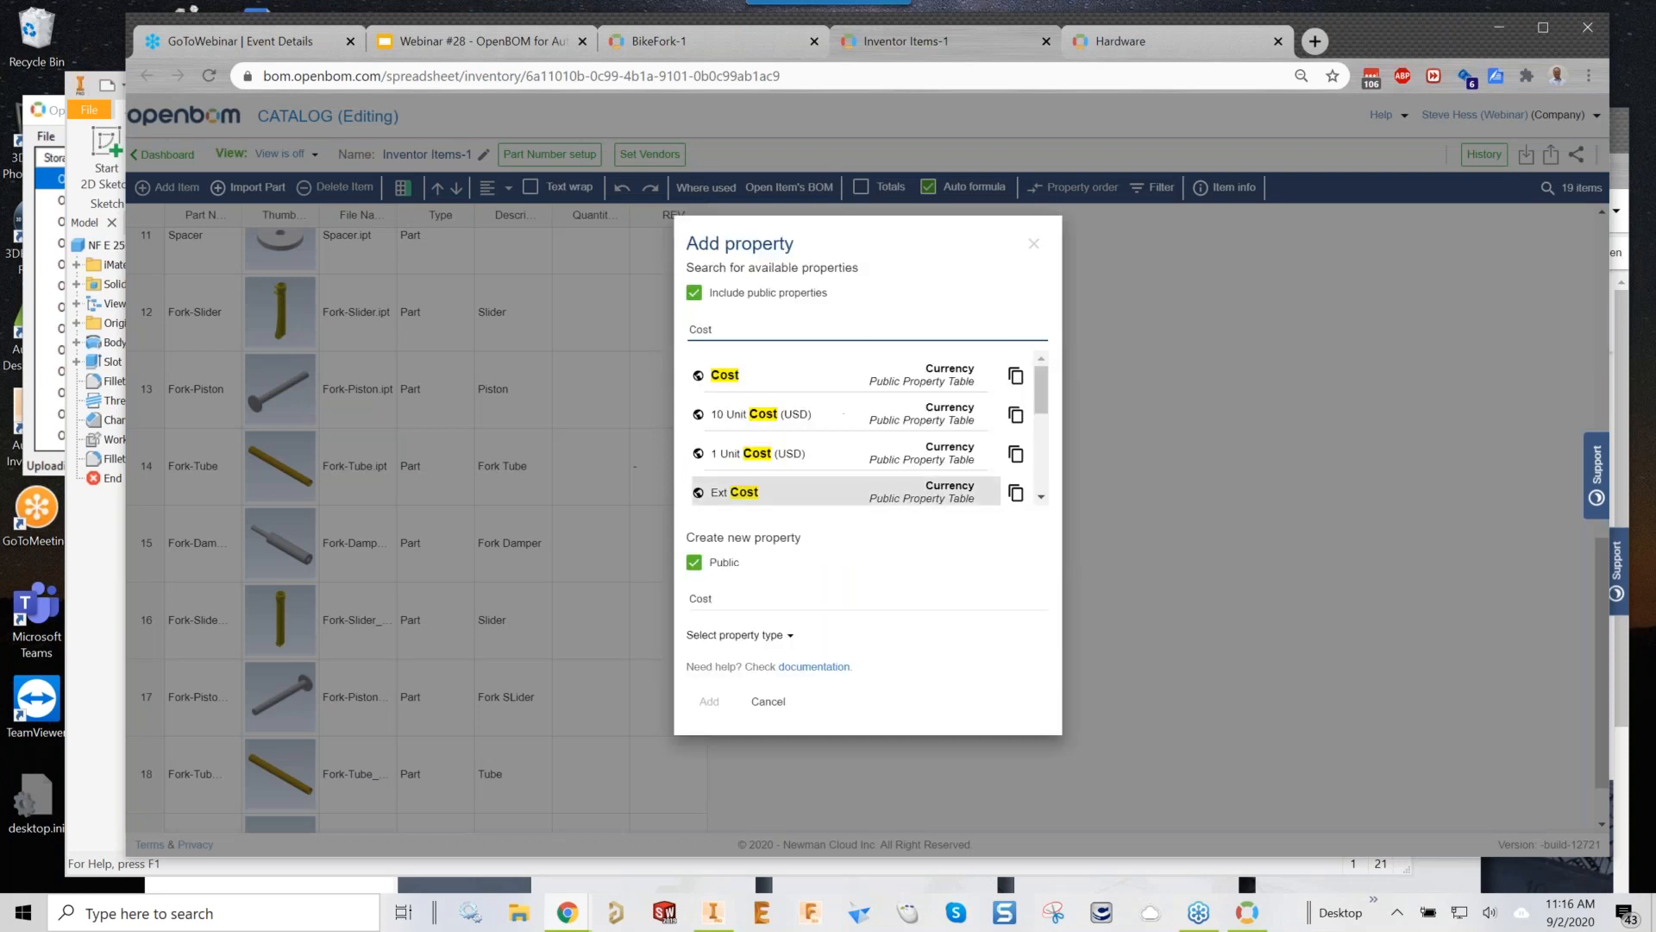
{"action": "left_click", "coordinate": [790, 380]}
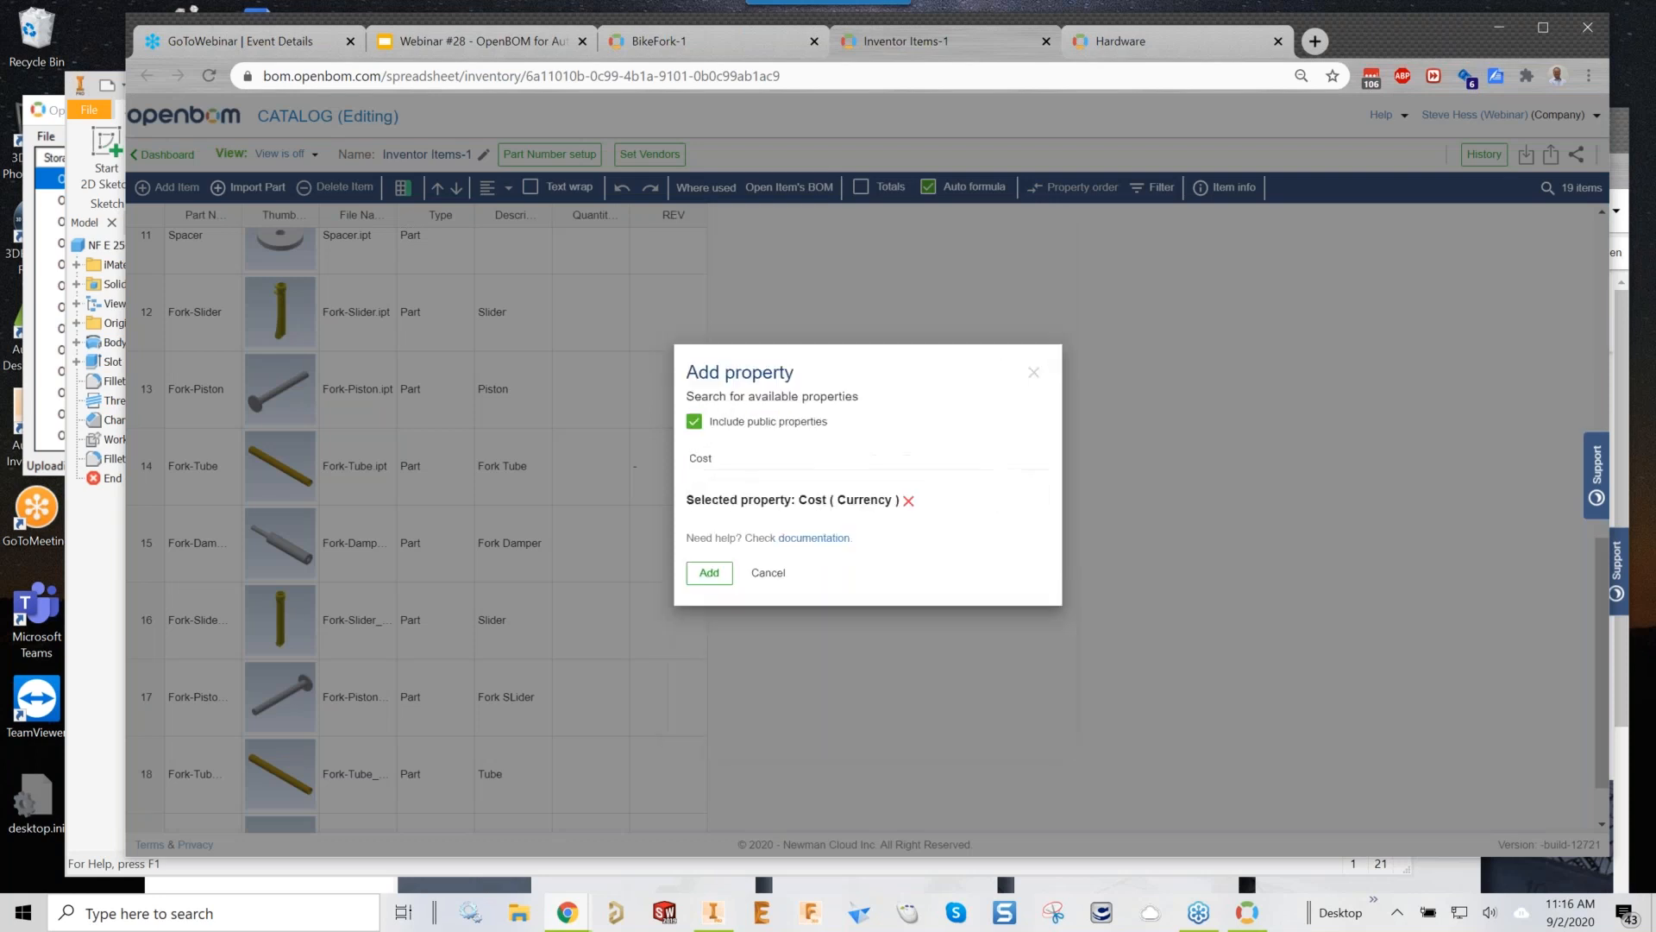
{"action": "left_click", "coordinate": [720, 574]}
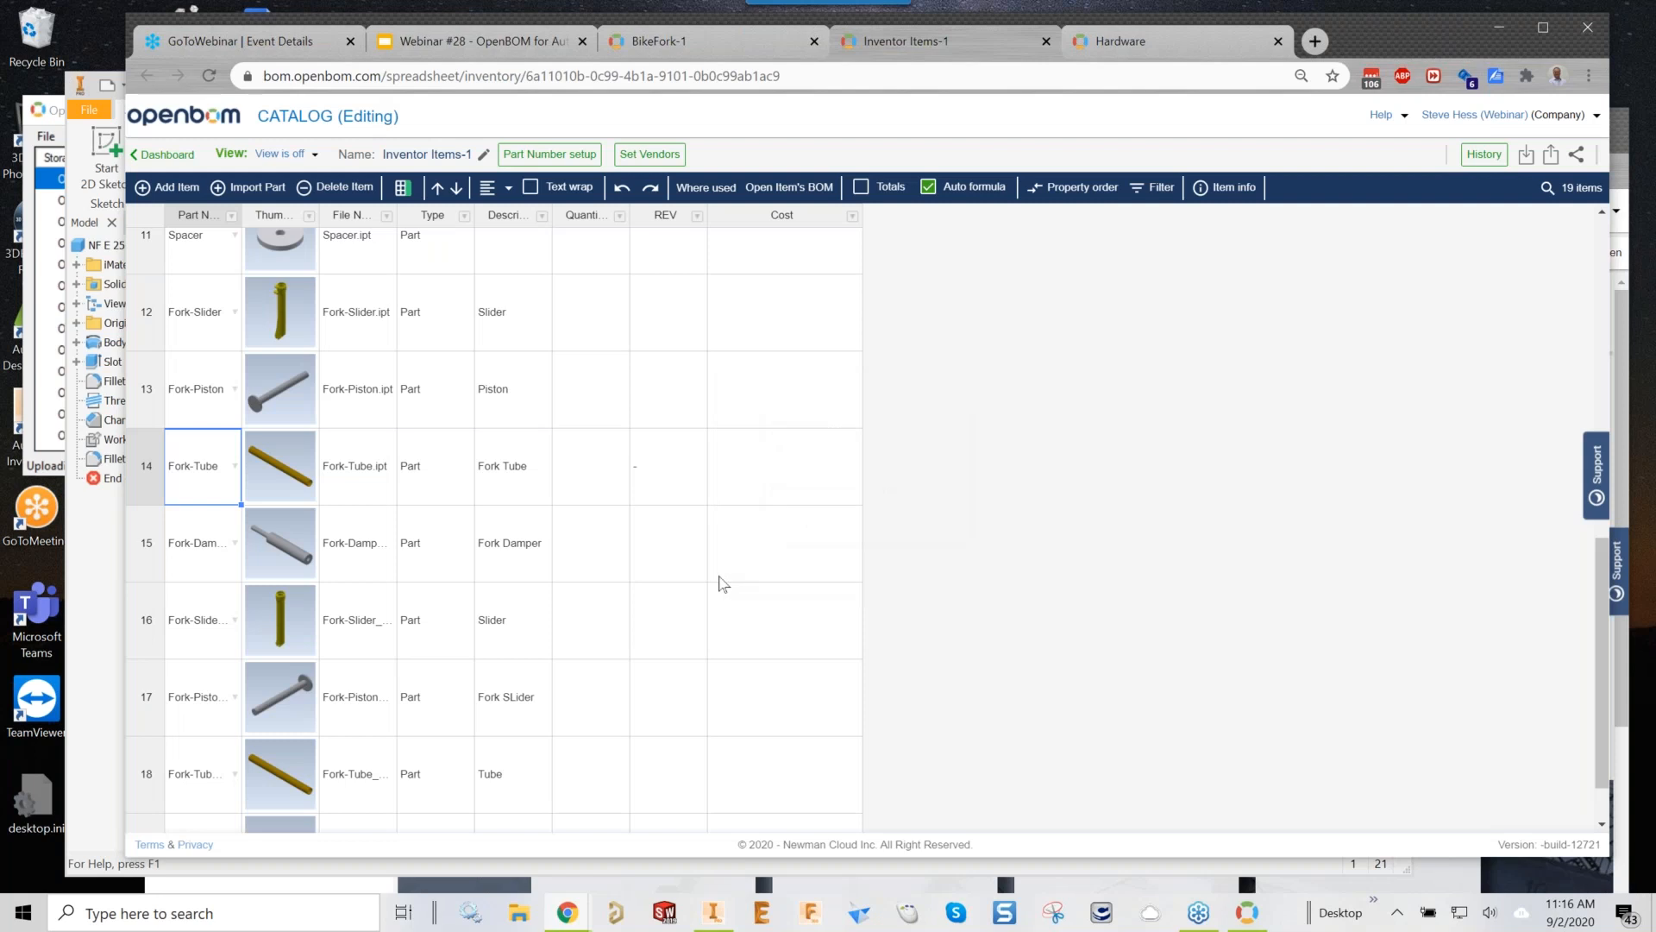
Set the cost of Fork-Crown to $1.00 and fill that cost down through all items below it
{"action": "scroll", "coordinate": [728, 535], "scroll_direction": "up", "scroll_amount": 8}
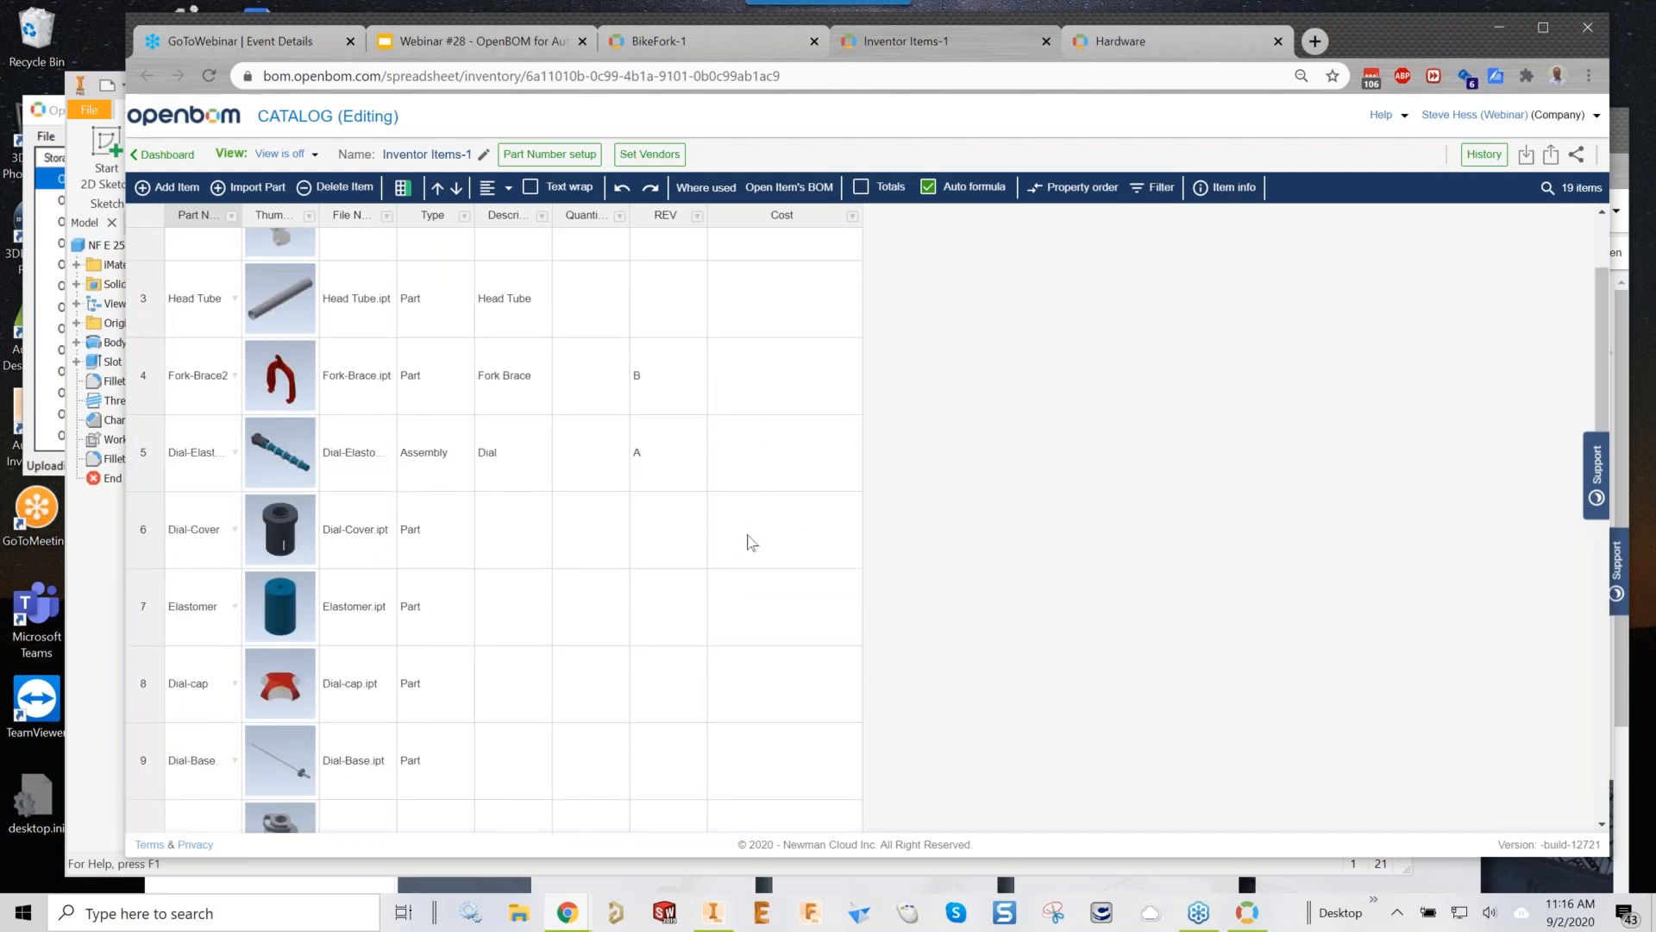
{"action": "scroll", "coordinate": [747, 531], "scroll_direction": "up", "scroll_amount": 2}
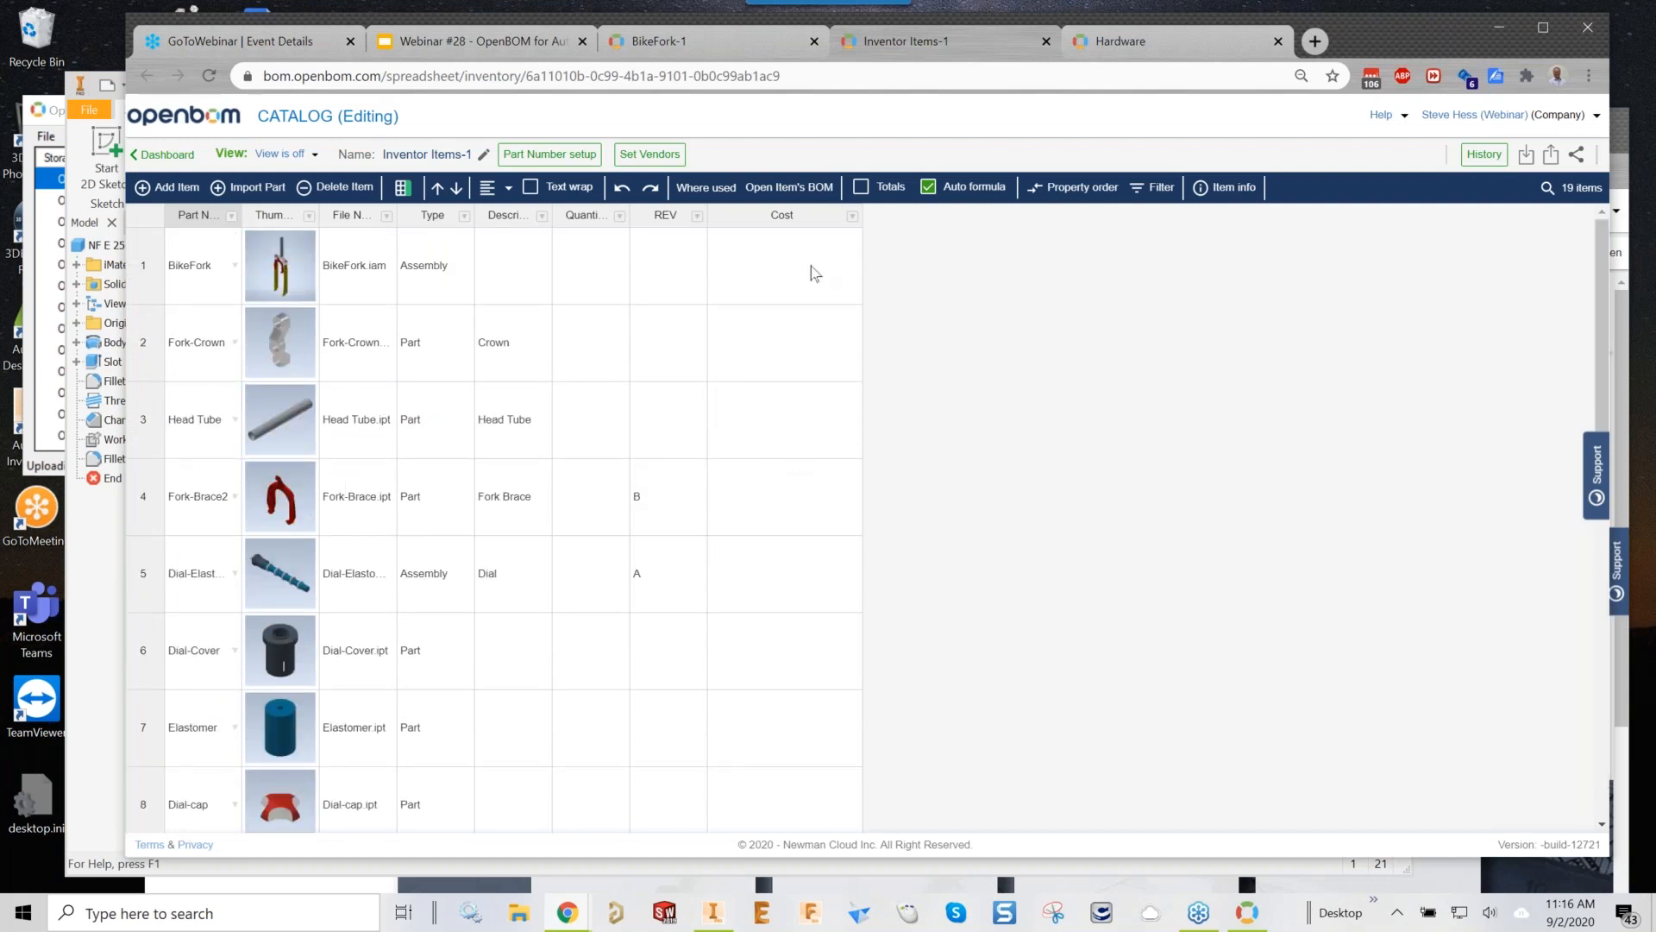
{"action": "left_click", "coordinate": [828, 342]}
{"action": "type", "text": "1"}
{"action": "key", "text": "Return"}
{"action": "left_click", "coordinate": [830, 342]}
{"action": "left_click_drag", "start_coordinate": [861, 382], "coordinate": [834, 780]}
{"action": "scroll", "coordinate": [856, 603], "scroll_direction": "down", "scroll_amount": 9}
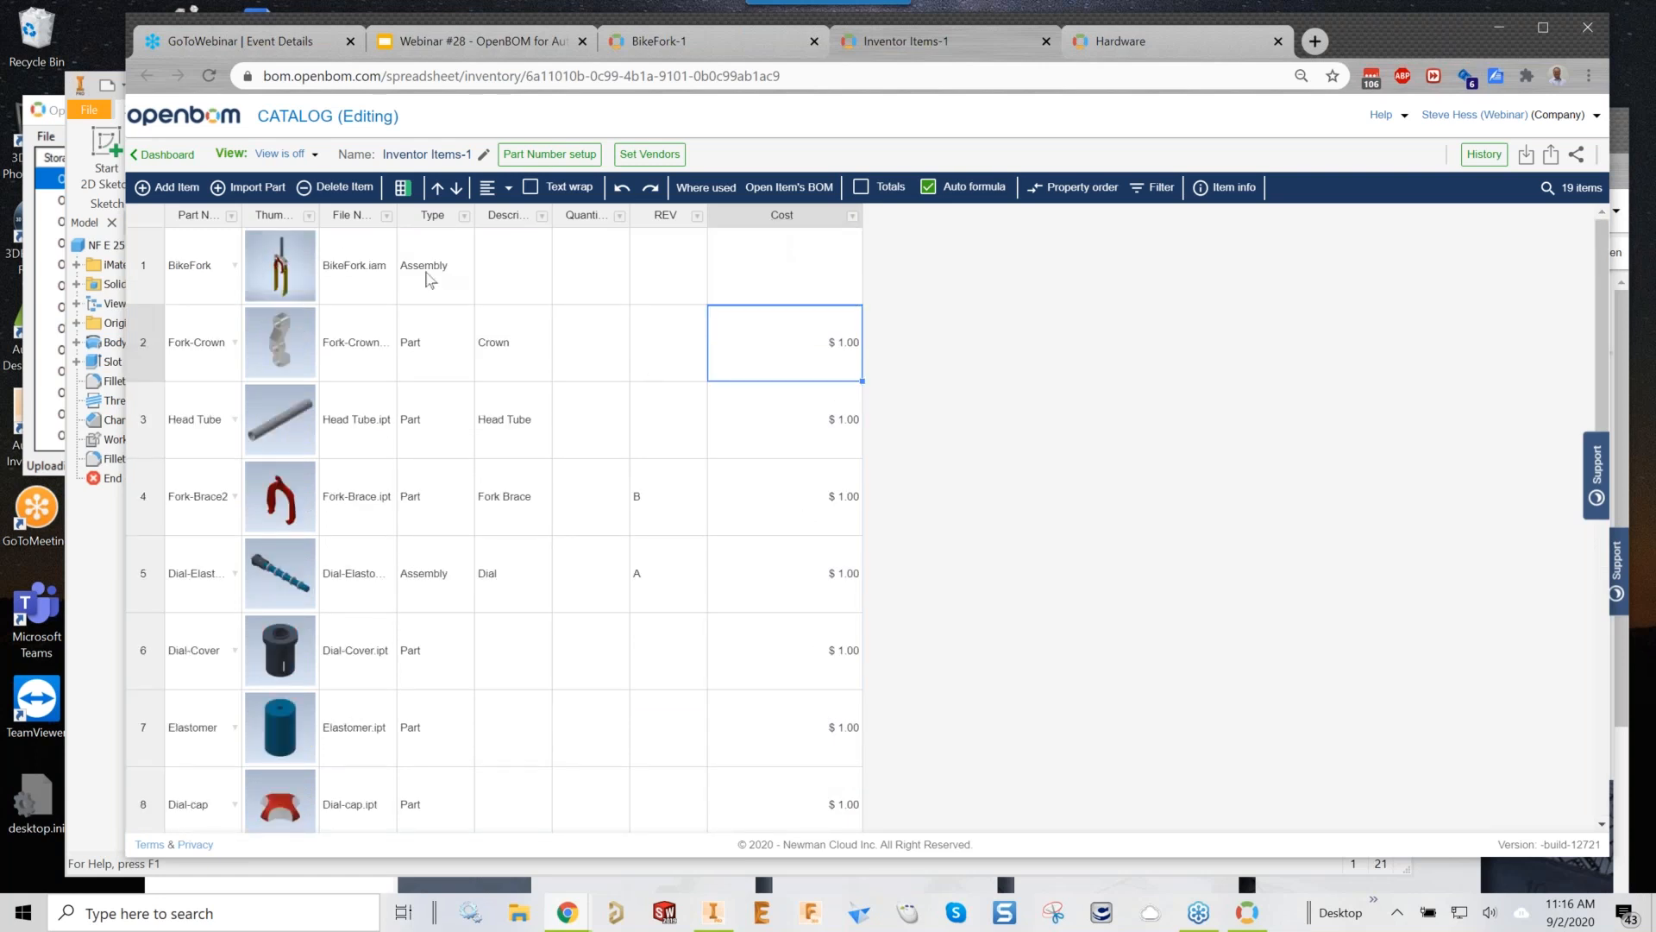
Set the cost of the BikeFork assembly to $2.00 and reload the catalog
{"action": "left_click", "coordinate": [779, 298]}
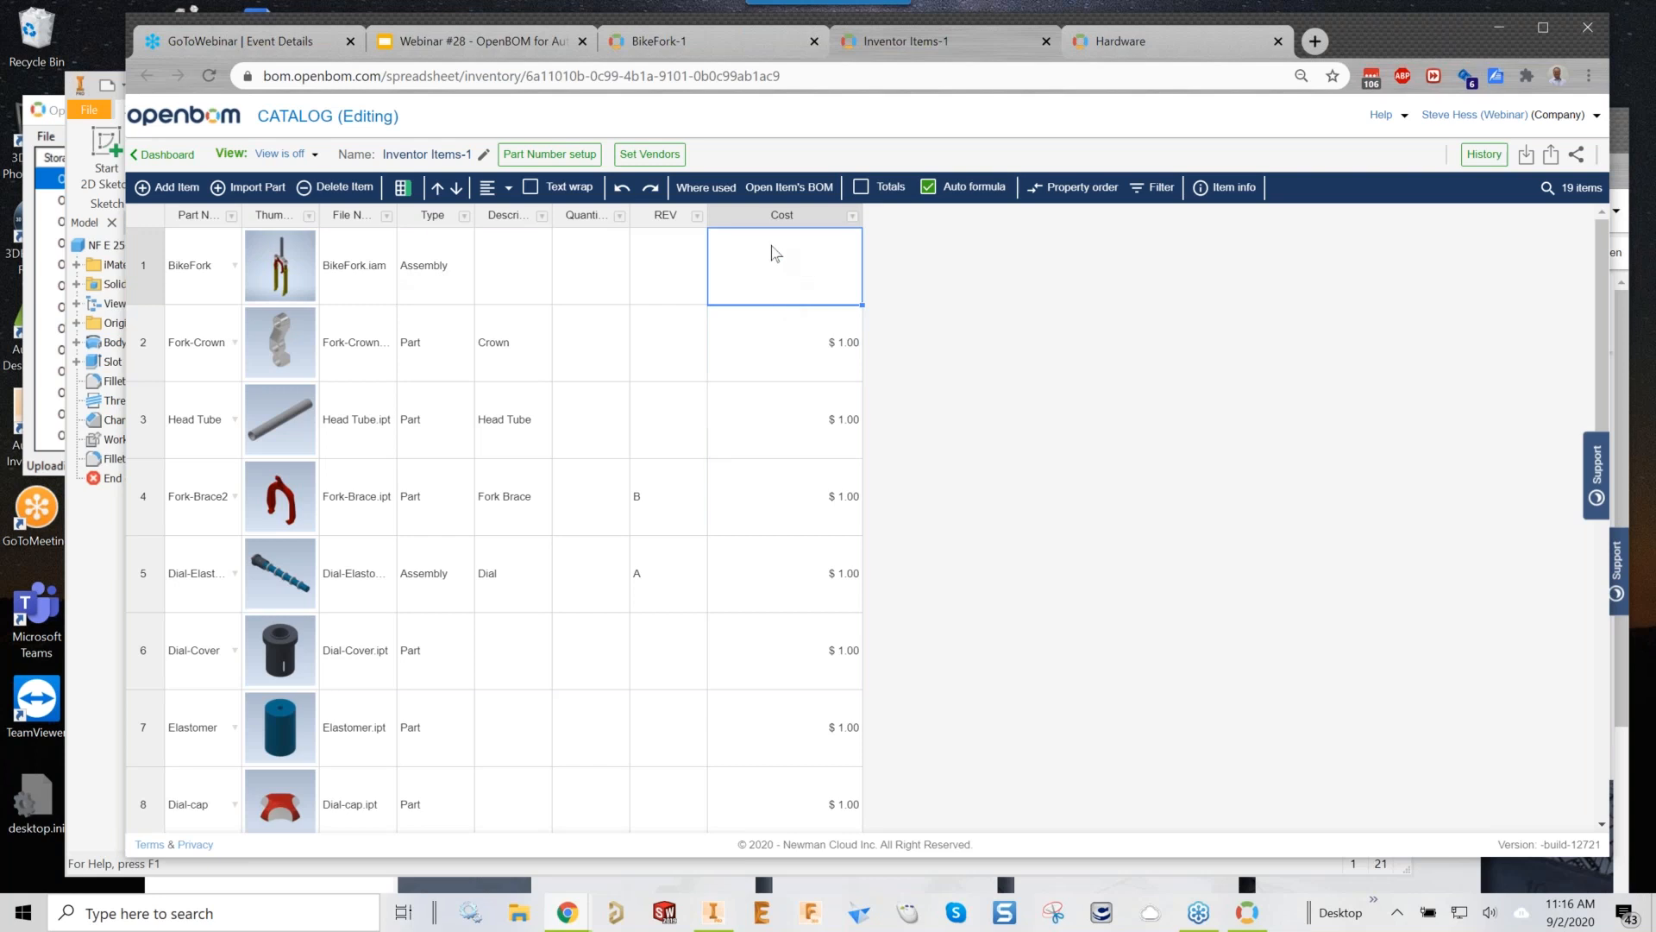
{"action": "type", "text": "2"}
{"action": "key", "text": "Return"}
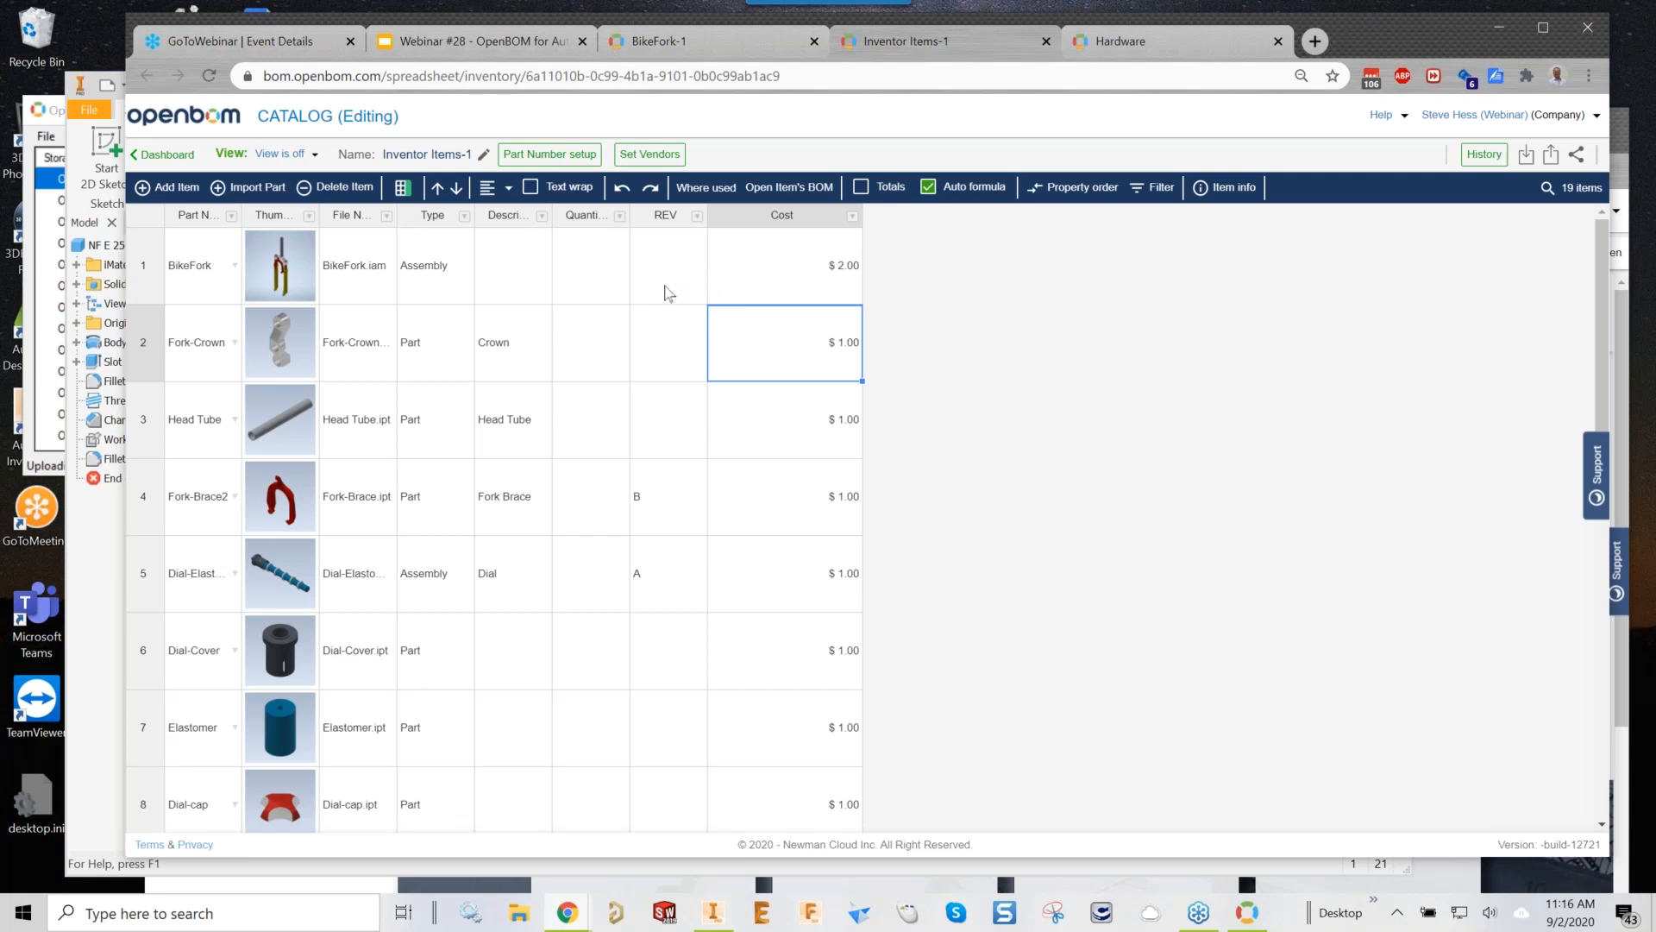
{"action": "left_click", "coordinate": [212, 76]}
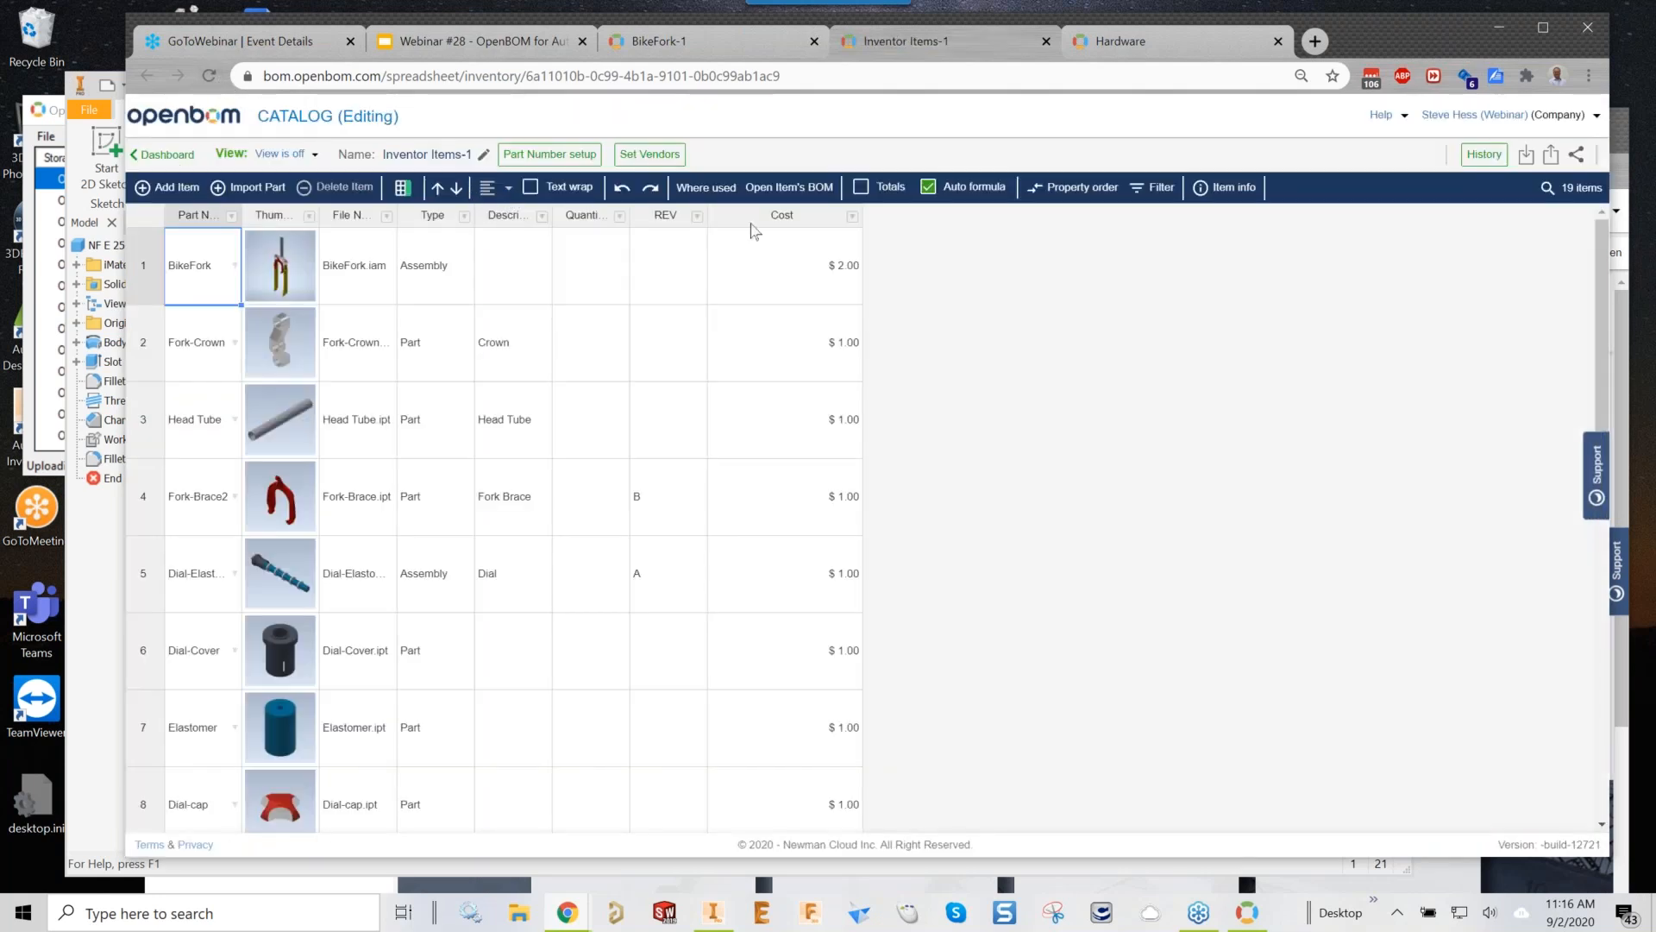
Turn on text wrapping and overwrite the Quantity On Hand column with automatic numbers starting at 10
{"action": "left_click", "coordinate": [530, 186]}
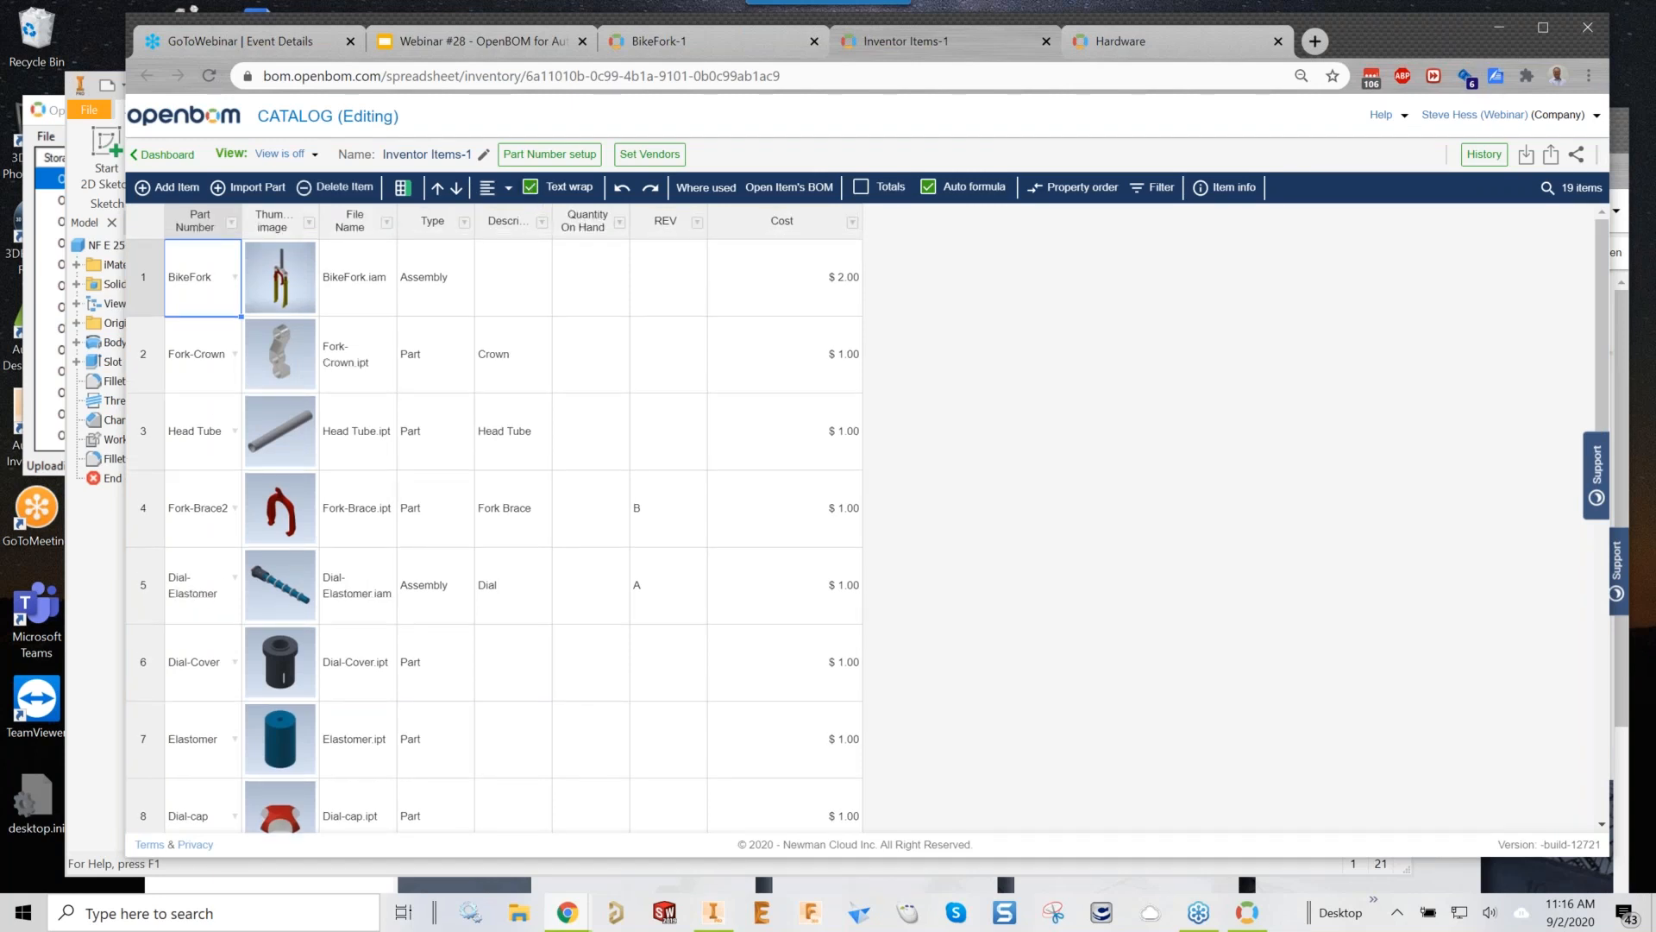
{"action": "left_click", "coordinate": [604, 352]}
{"action": "left_click", "coordinate": [629, 293]}
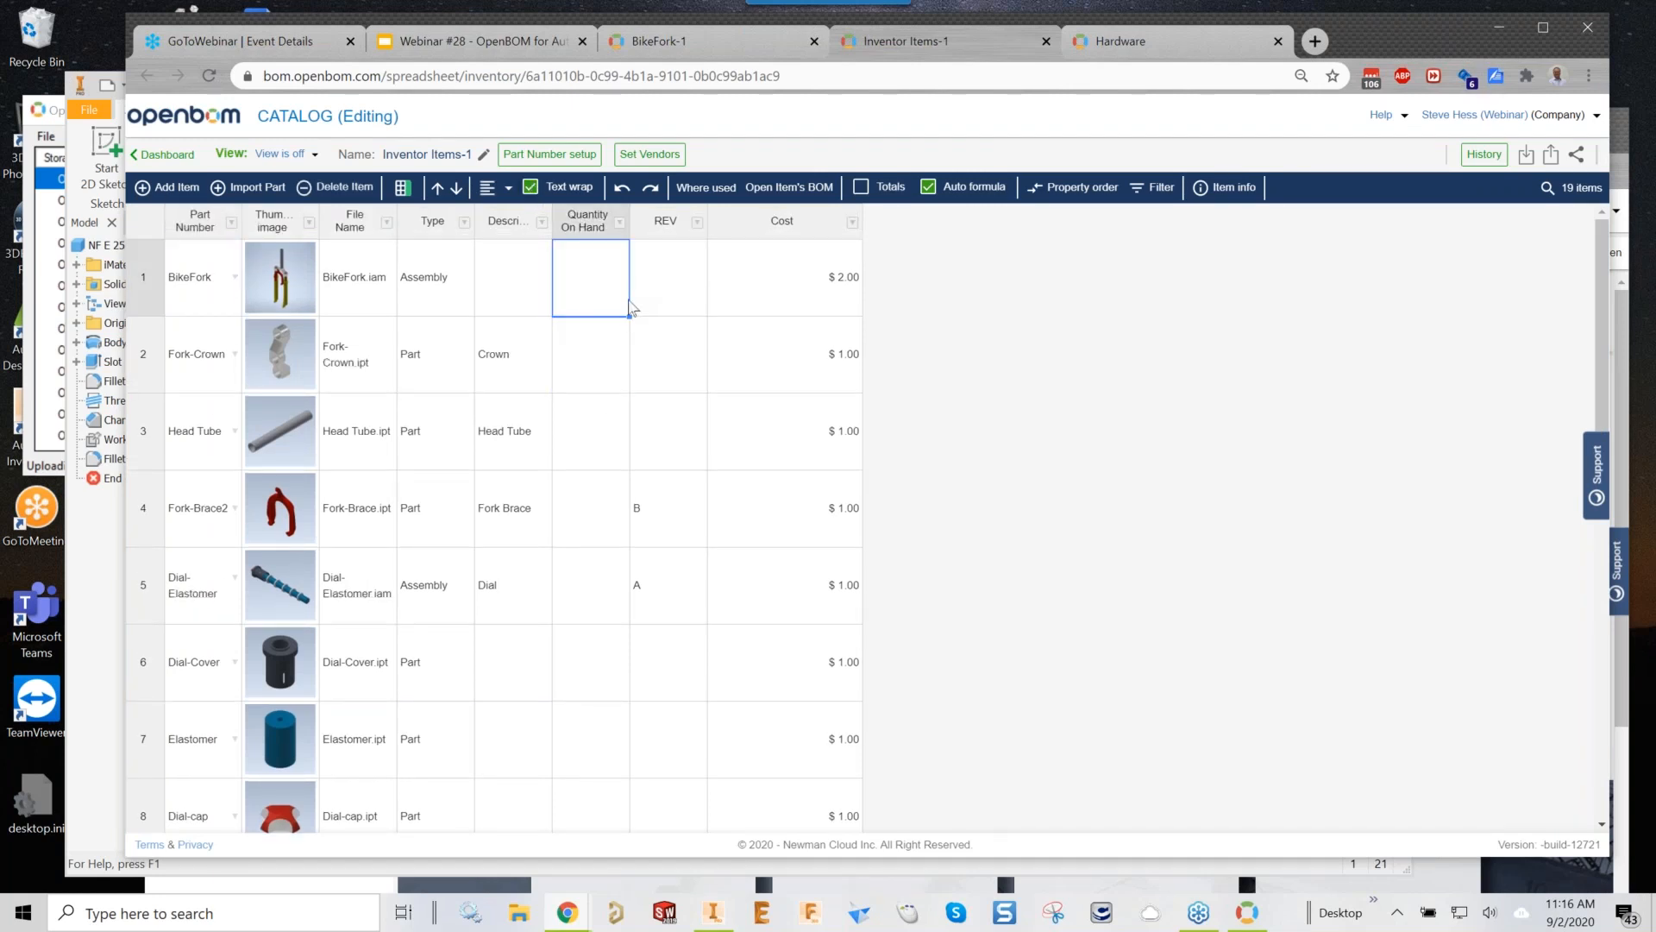
{"action": "left_click", "coordinate": [620, 223]}
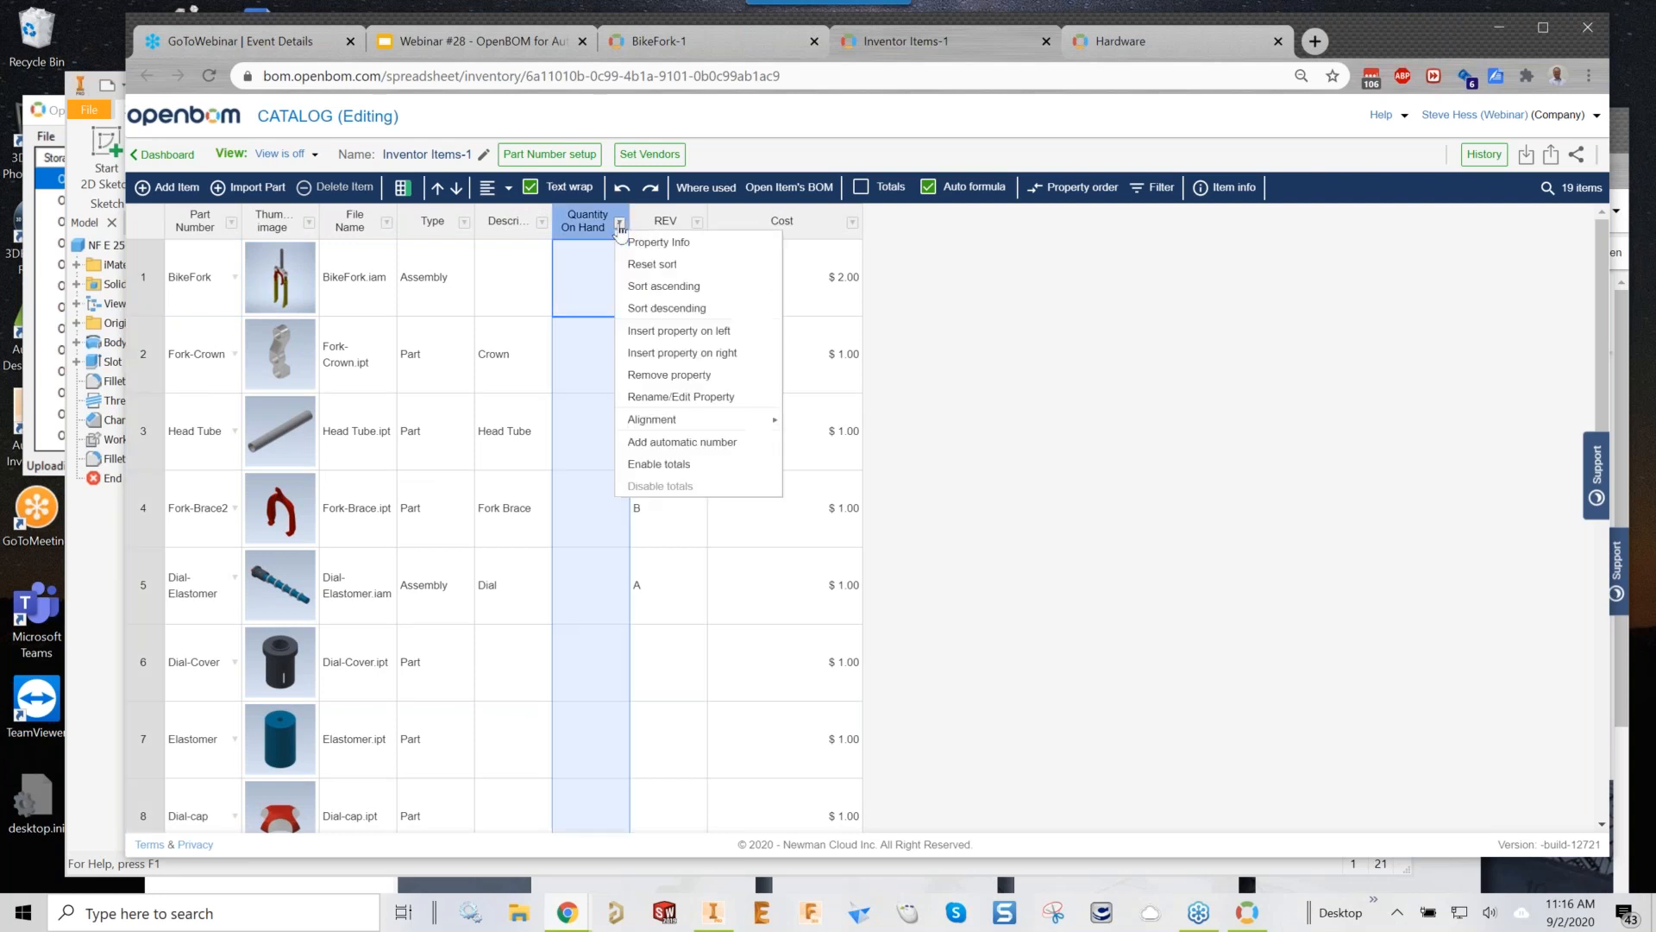
{"action": "left_click", "coordinate": [681, 441]}
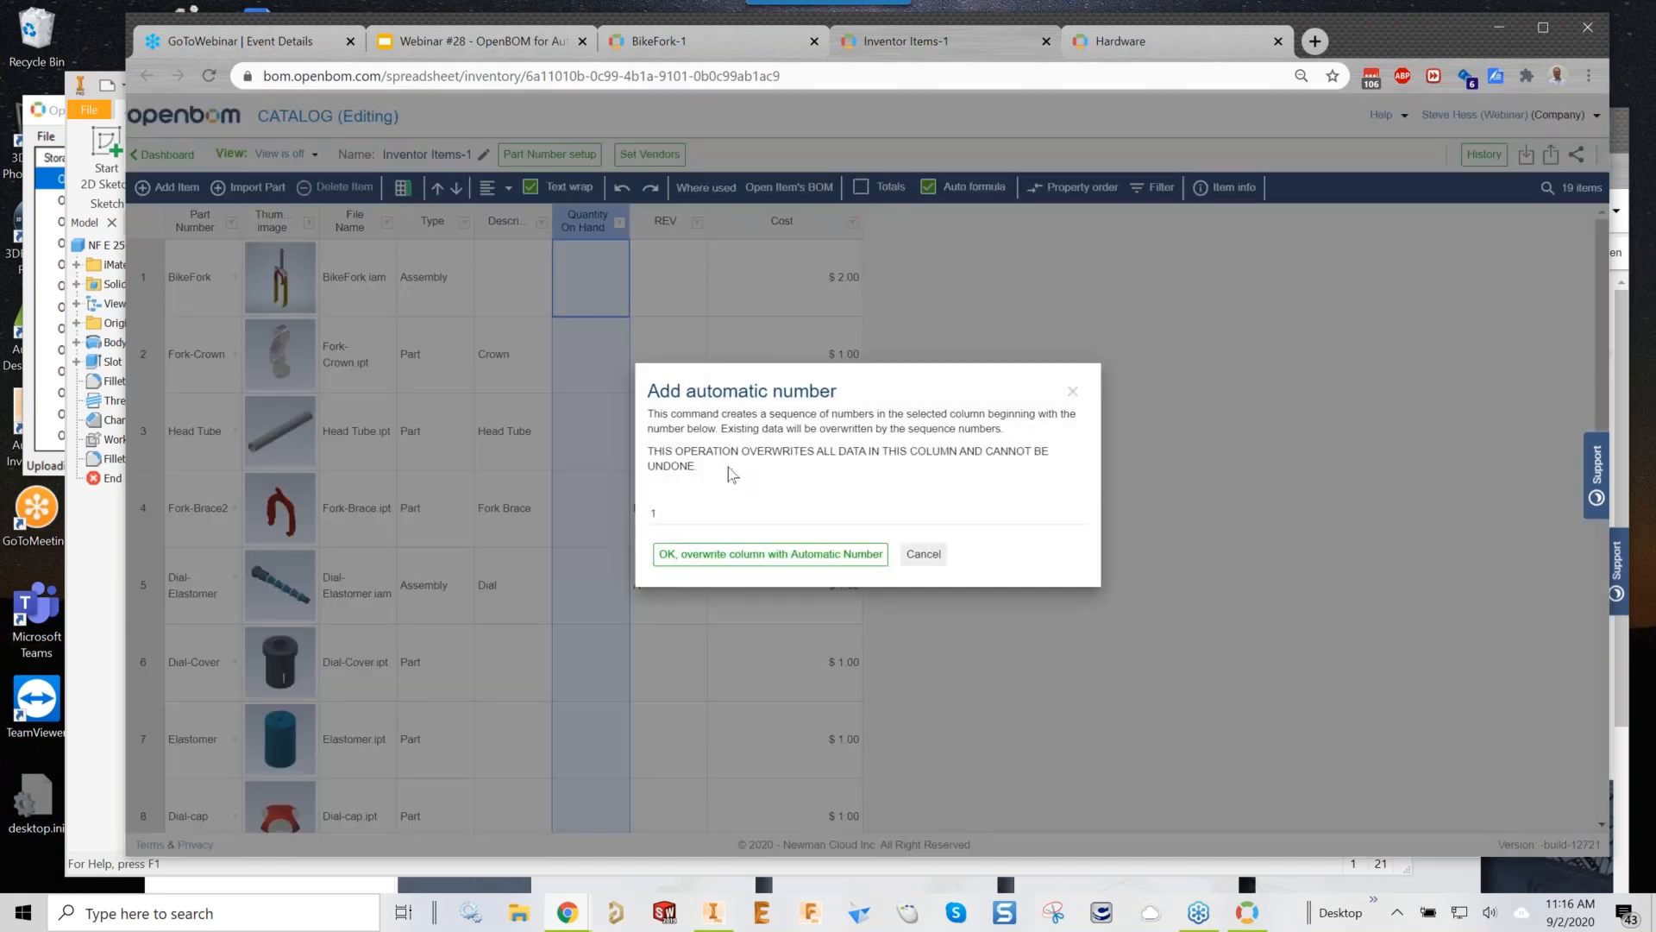
{"action": "left_click", "coordinate": [714, 521]}
{"action": "type", "text": "10"}
{"action": "left_click", "coordinate": [770, 554]}
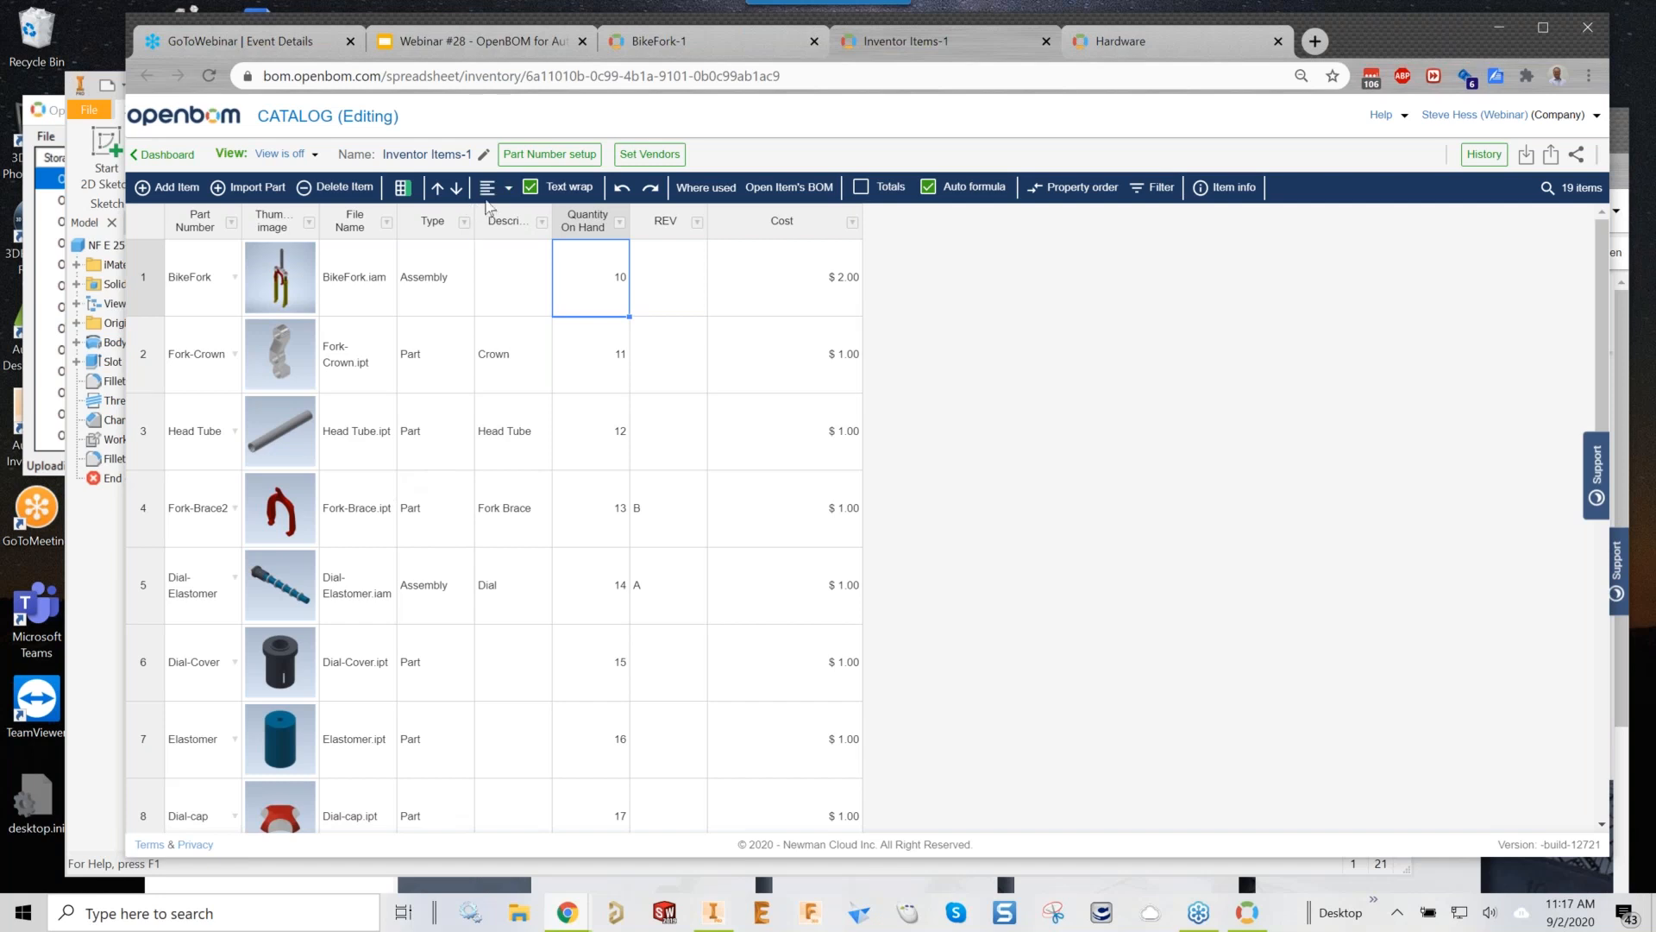
In the BikeFork-1 BOM, close the item information and set Hardware as an additional catalog
{"action": "left_click", "coordinate": [688, 42]}
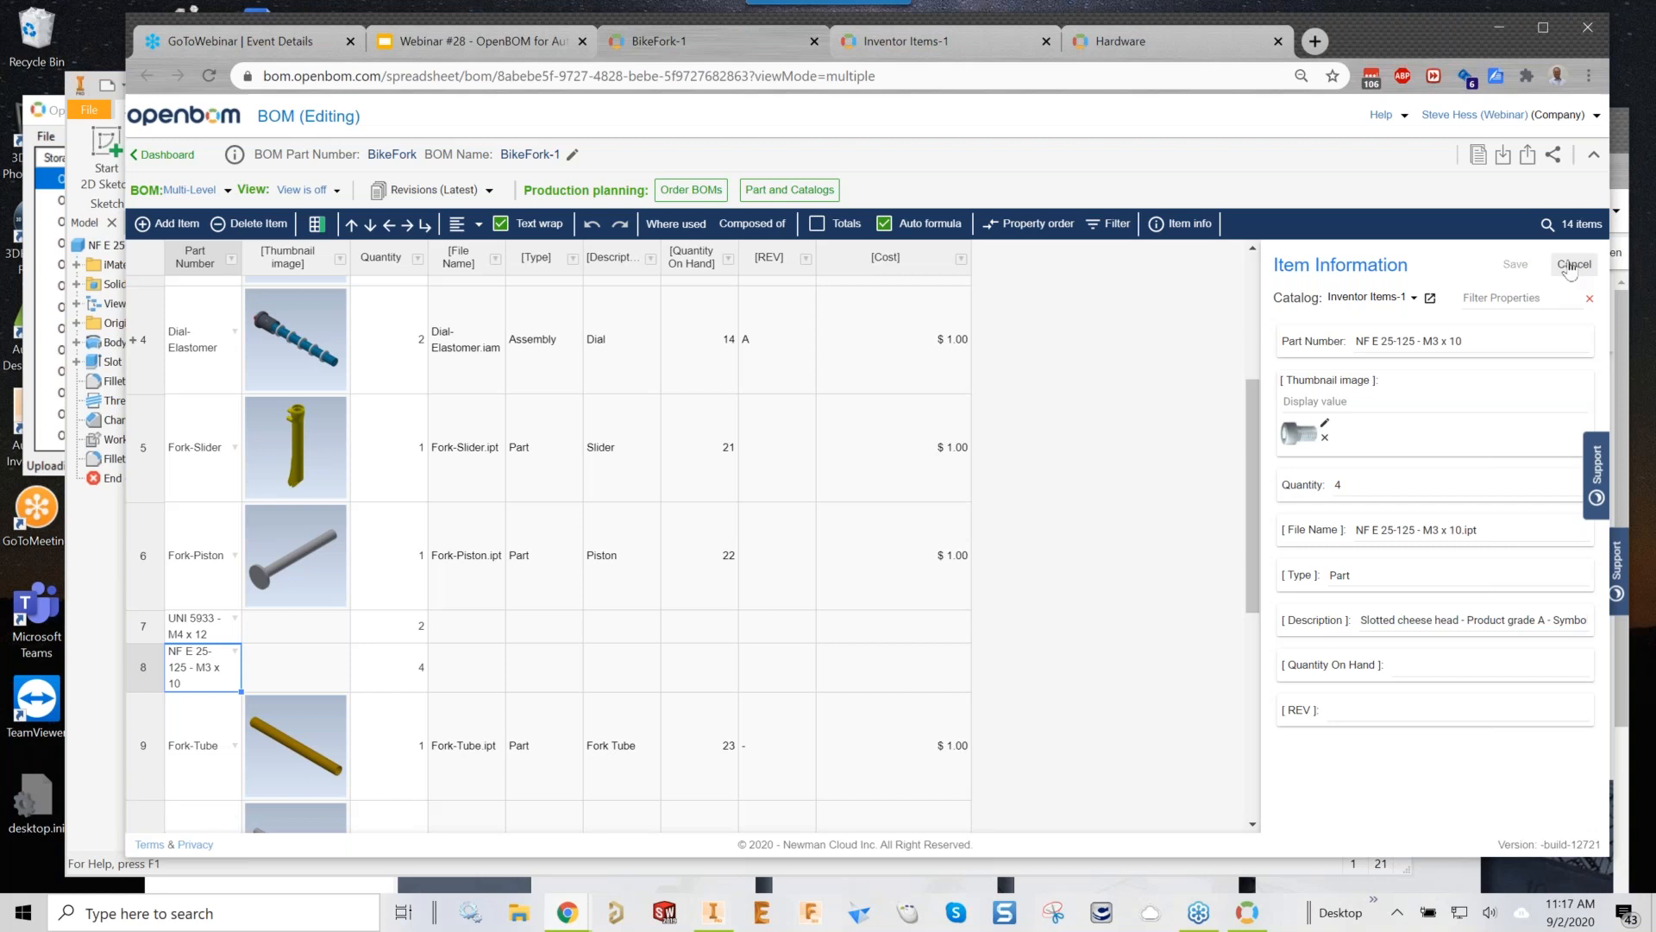
{"action": "left_click", "coordinate": [1571, 265]}
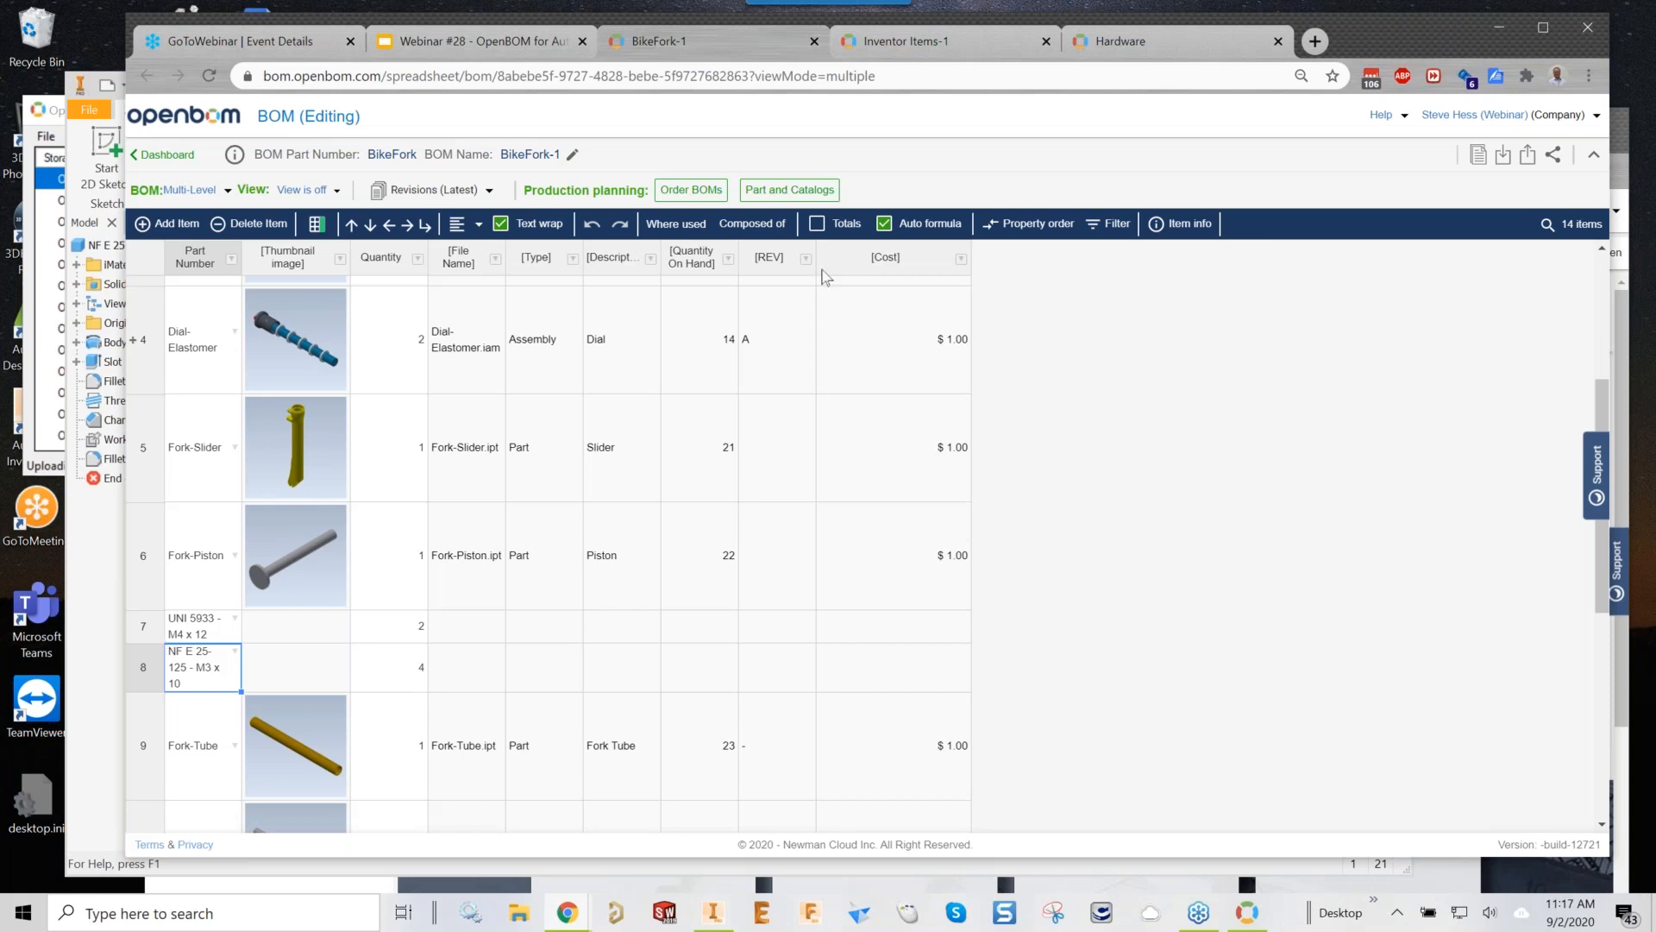
{"action": "left_click", "coordinate": [795, 191]}
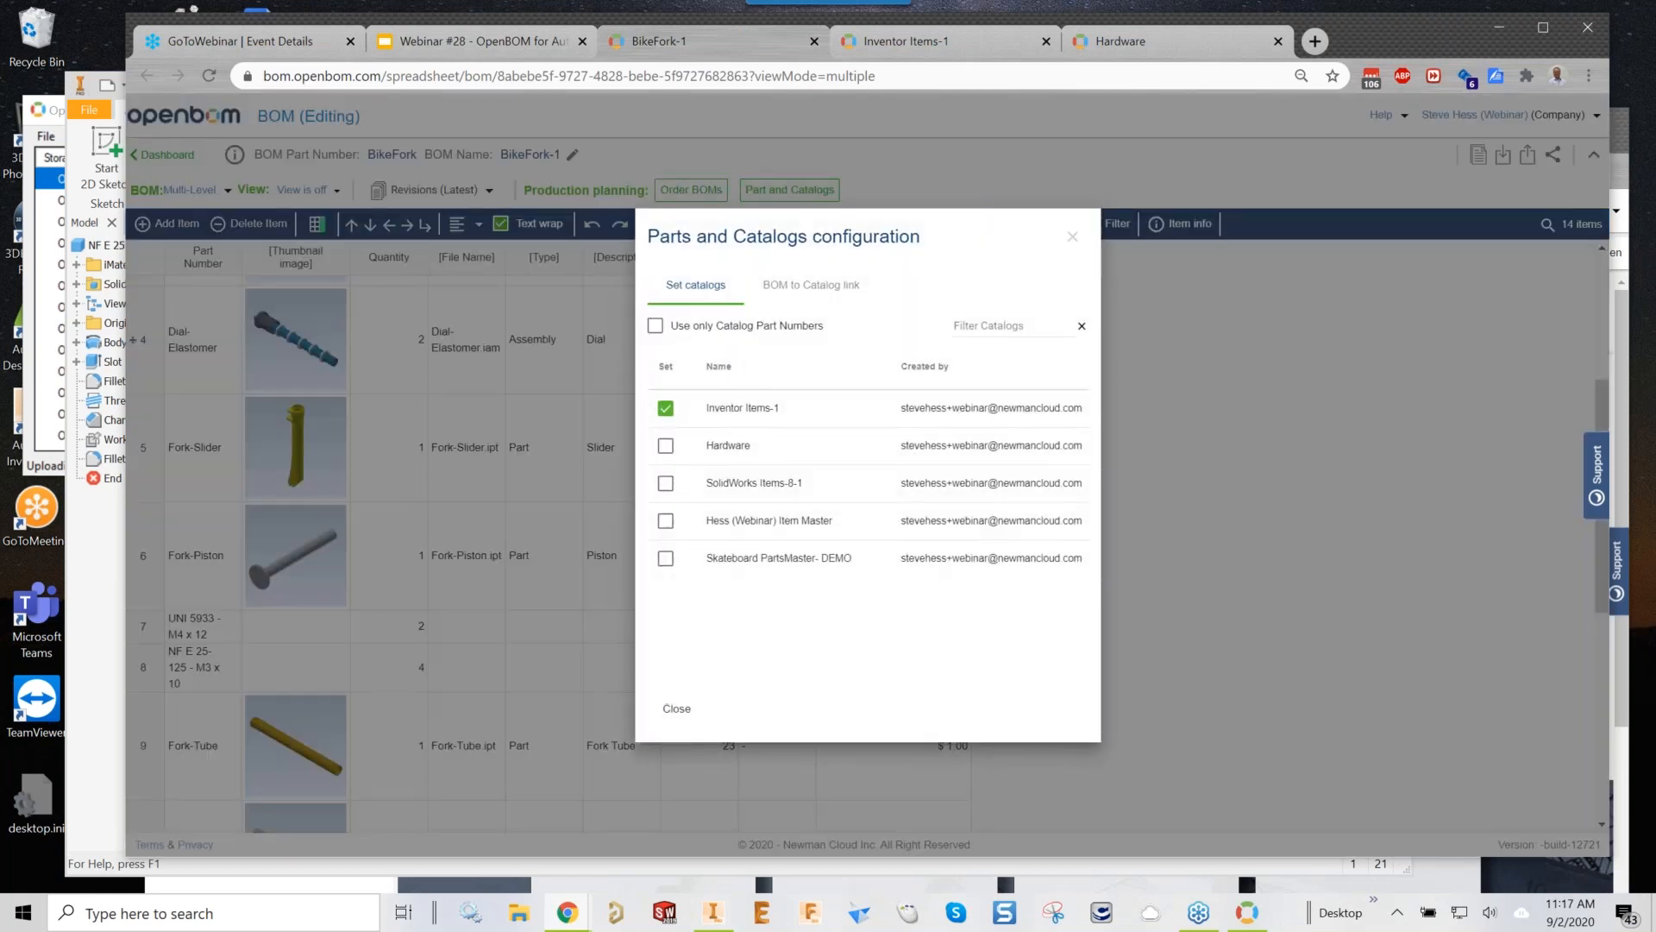
{"action": "left_click", "coordinate": [665, 445]}
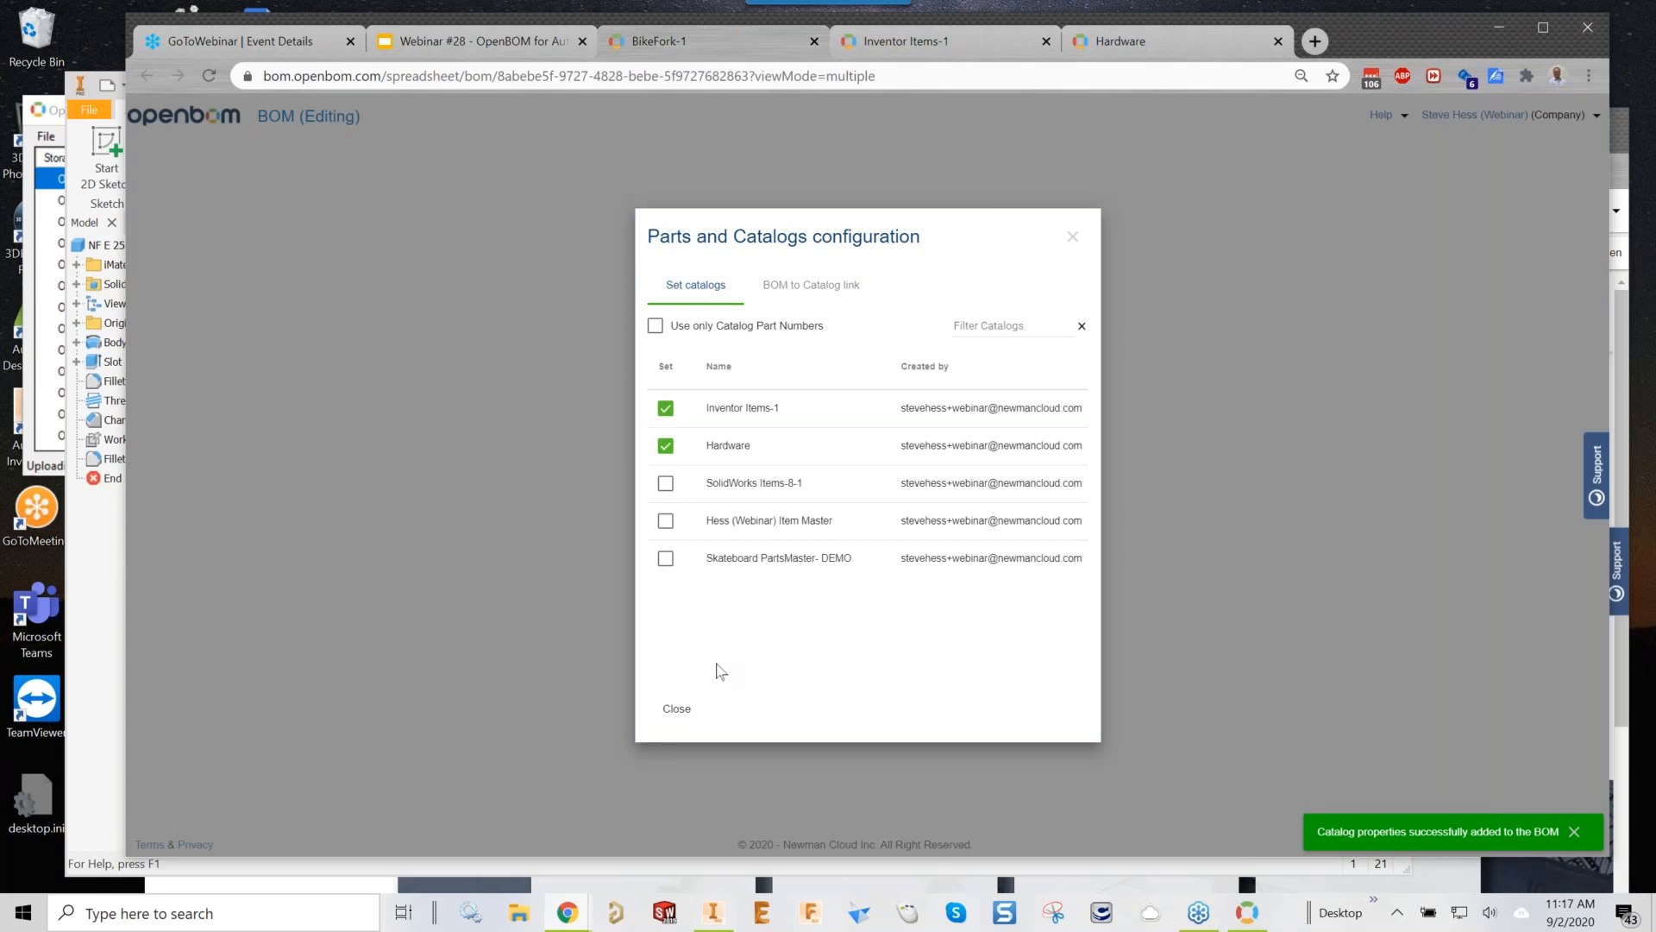
{"action": "left_click", "coordinate": [676, 709]}
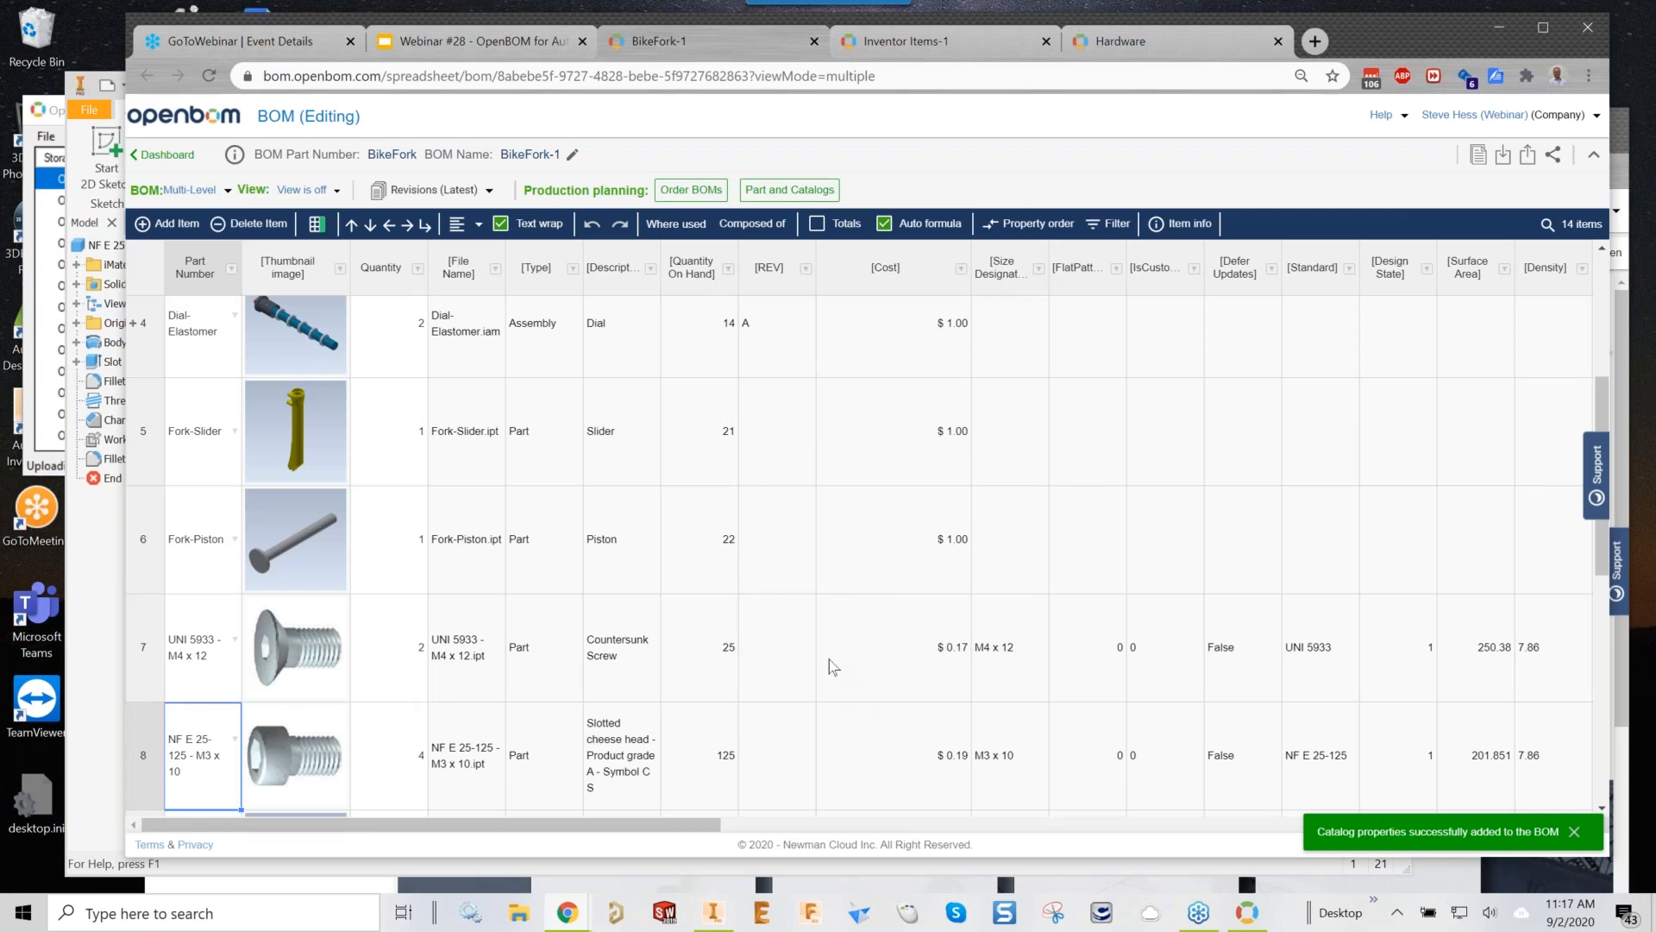
{"action": "scroll", "coordinate": [769, 591], "scroll_direction": "up", "scroll_amount": 3}
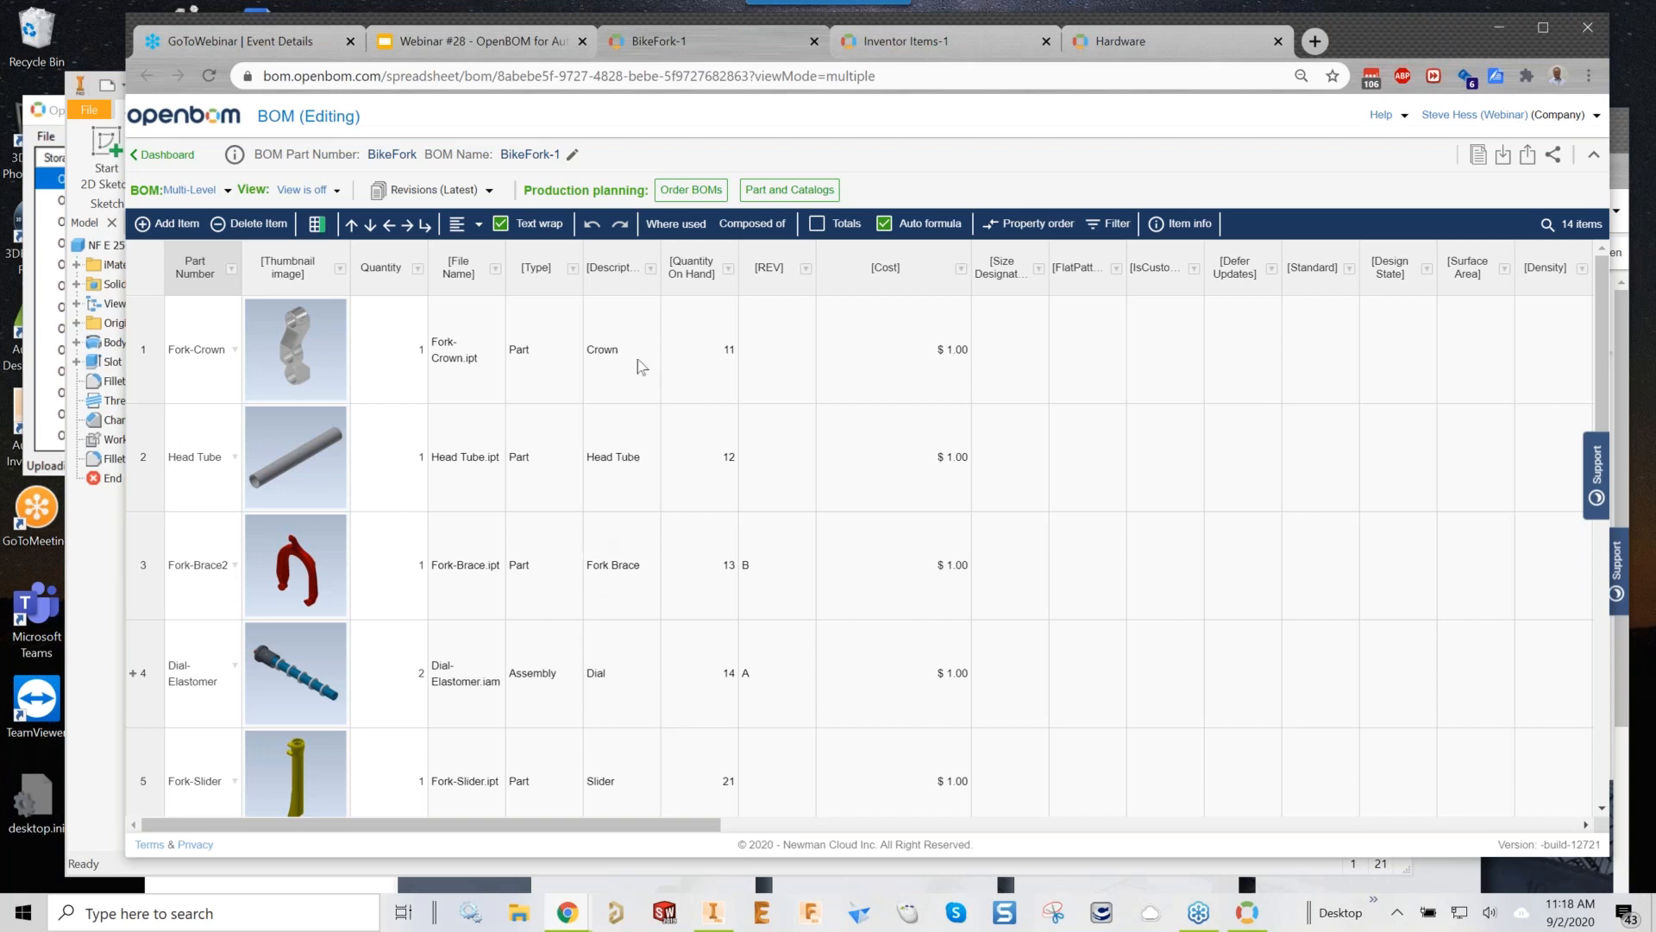
Open VendorList 1 from a separate dashboard, widen the Vendor Name column to review the vendors, and close it
{"action": "left_click", "coordinate": [186, 162], "text": "ctrl"}
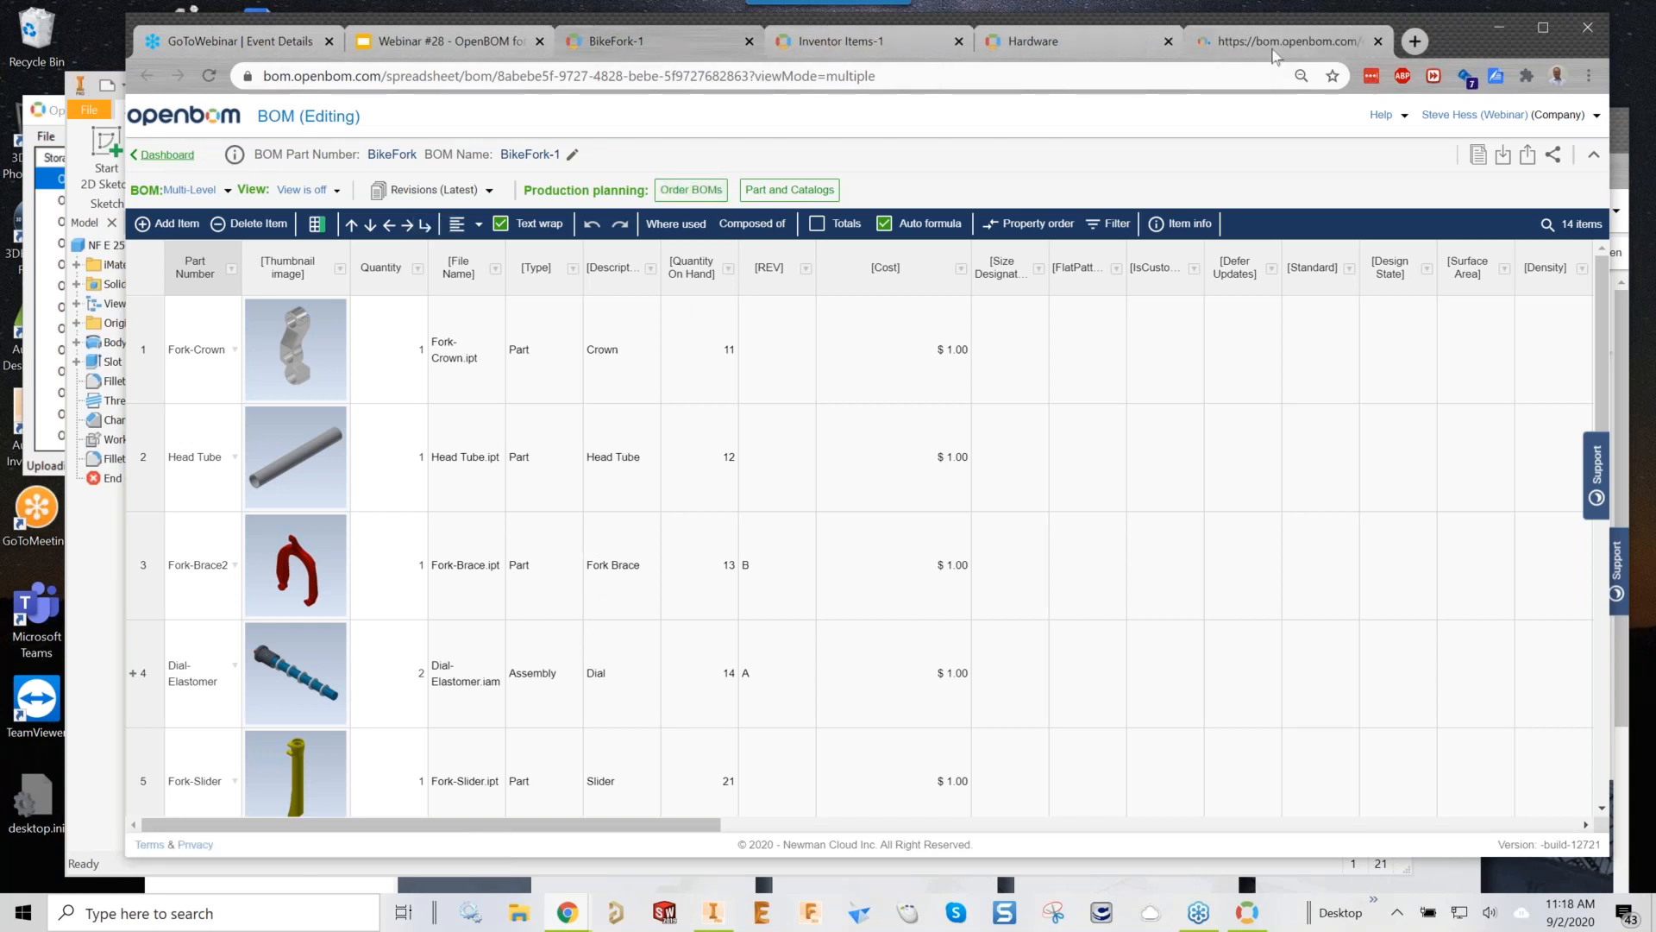
{"action": "left_click", "coordinate": [1274, 51]}
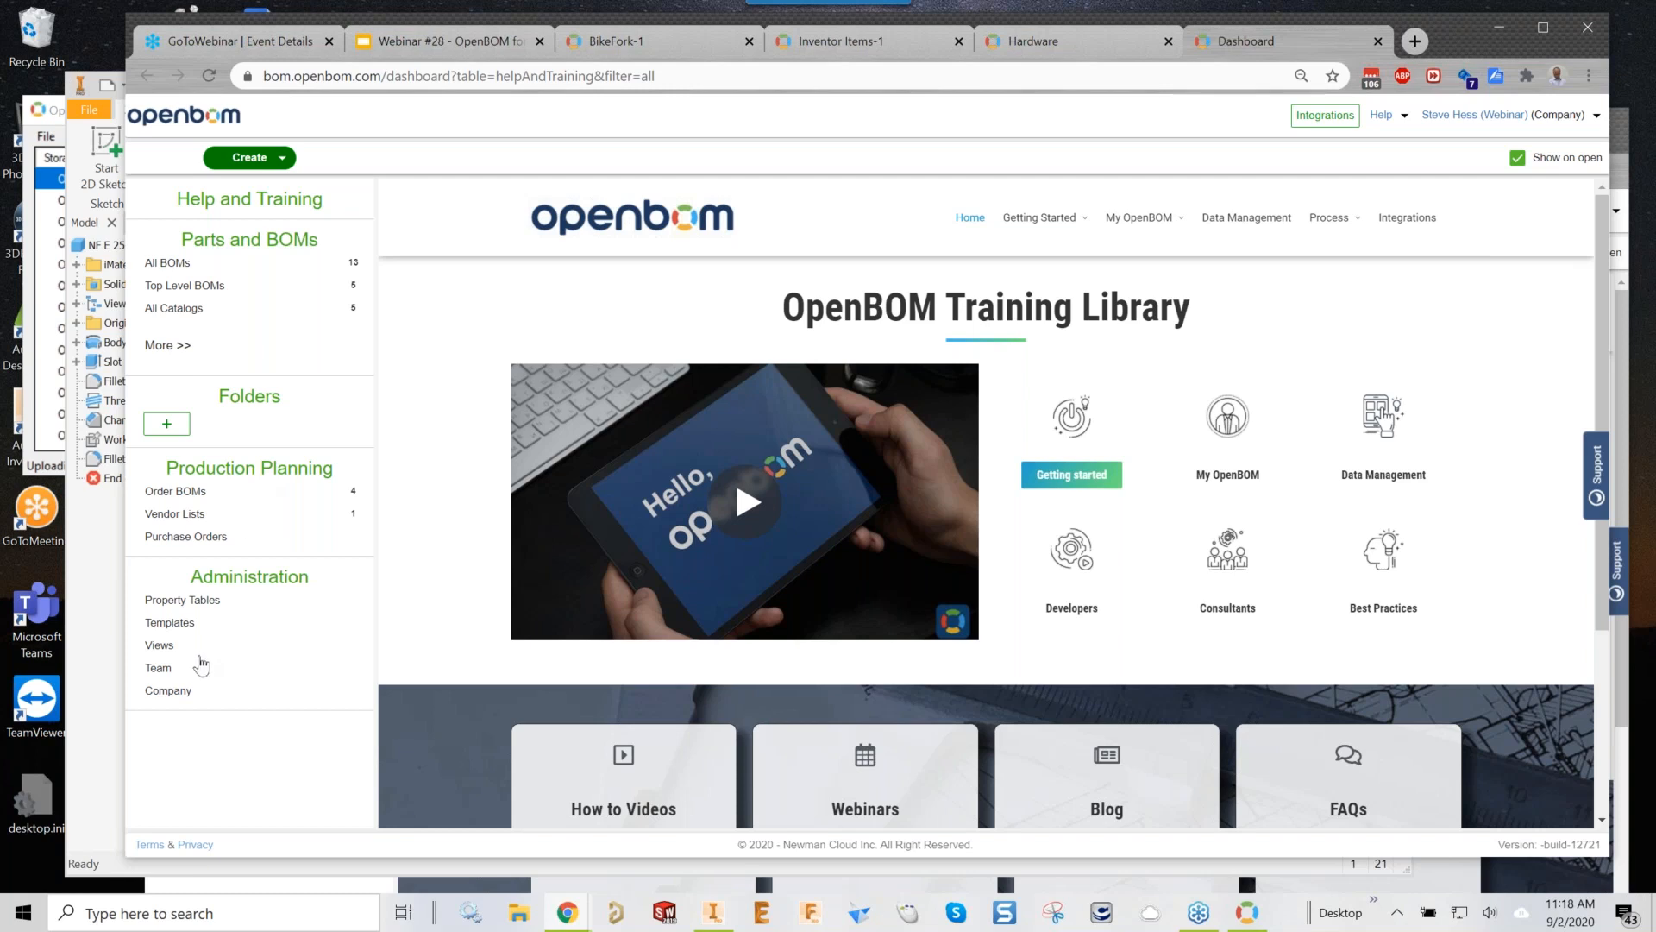
{"action": "left_click", "coordinate": [177, 516]}
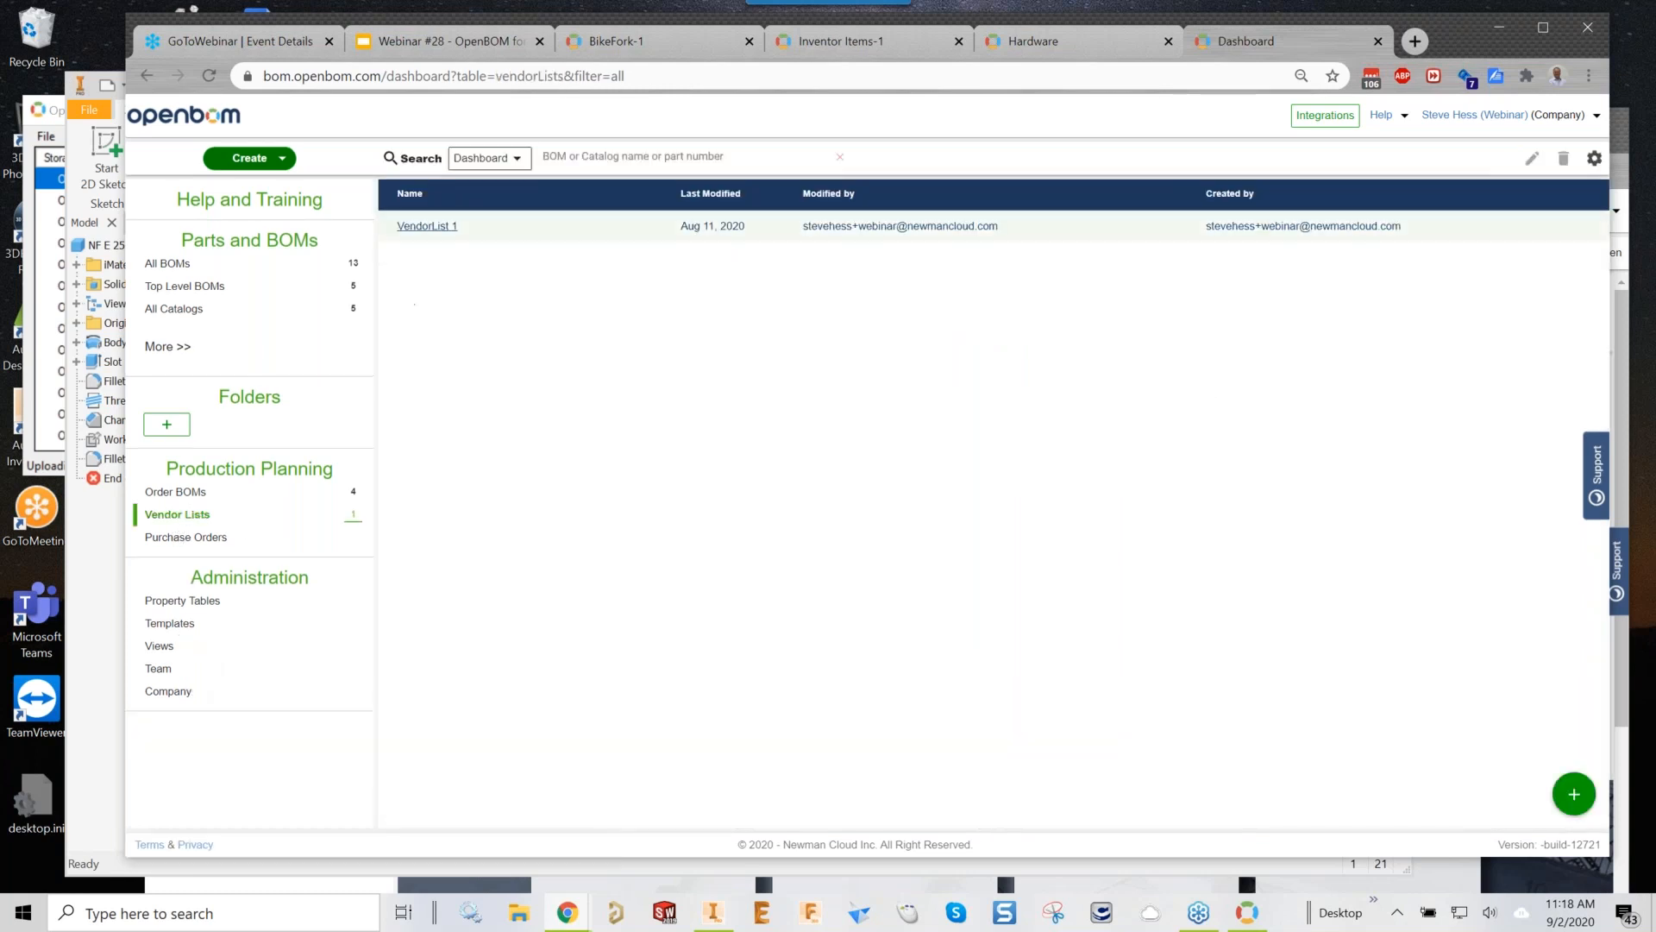
{"action": "left_click", "coordinate": [426, 226]}
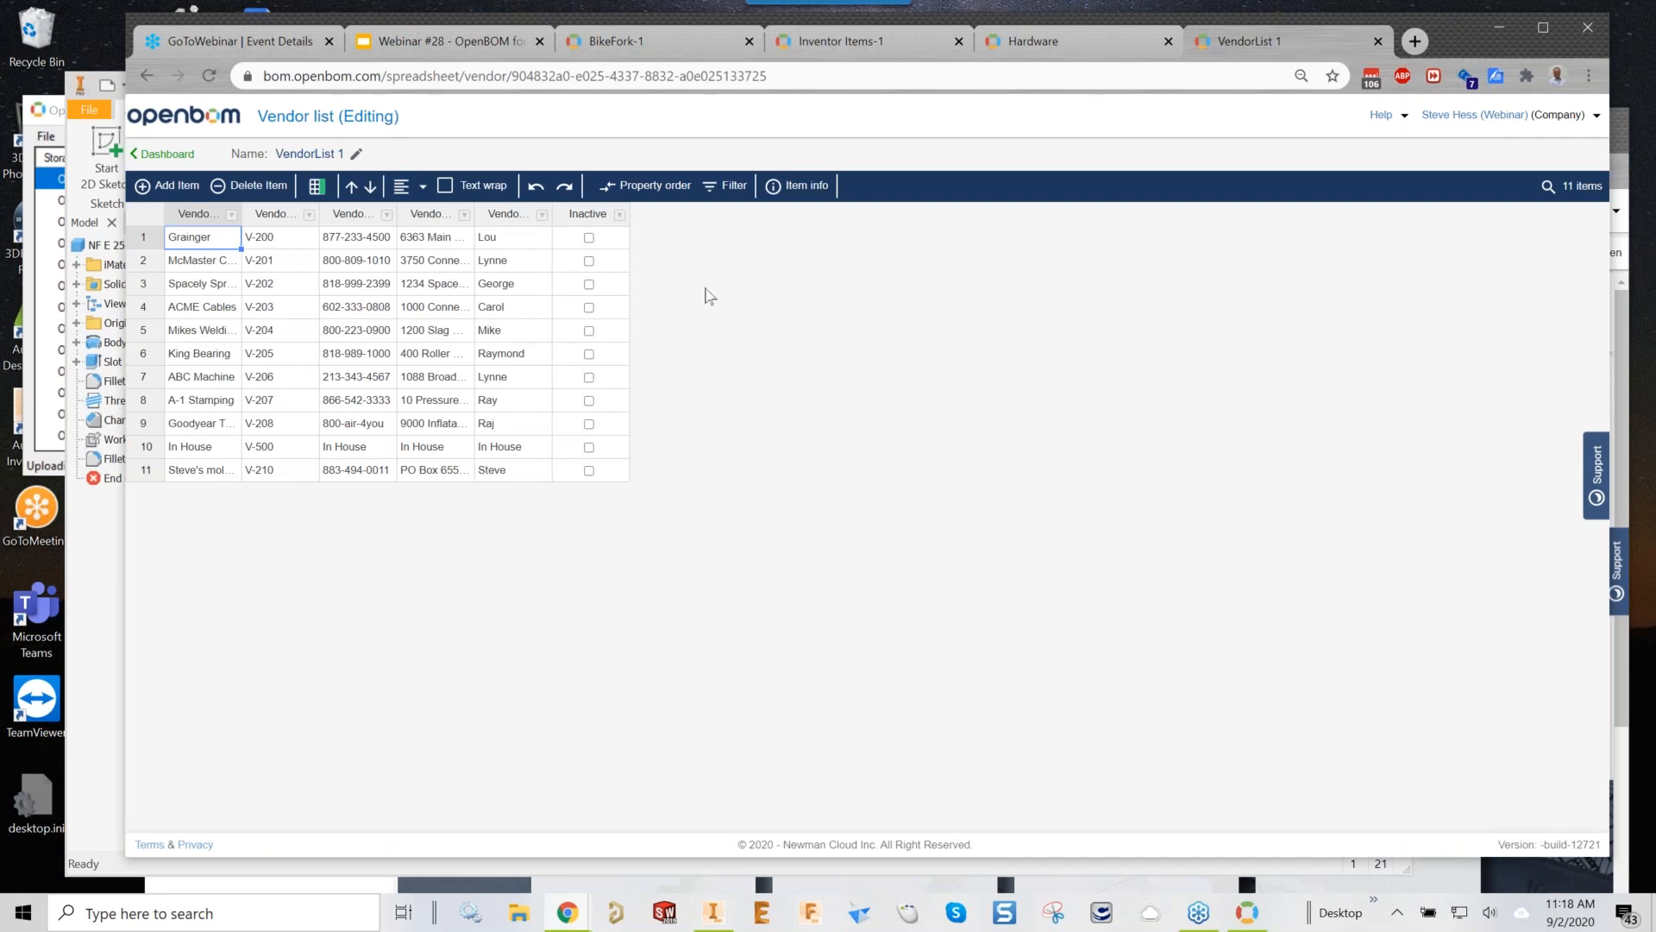
{"action": "double_click", "coordinate": [239, 207]}
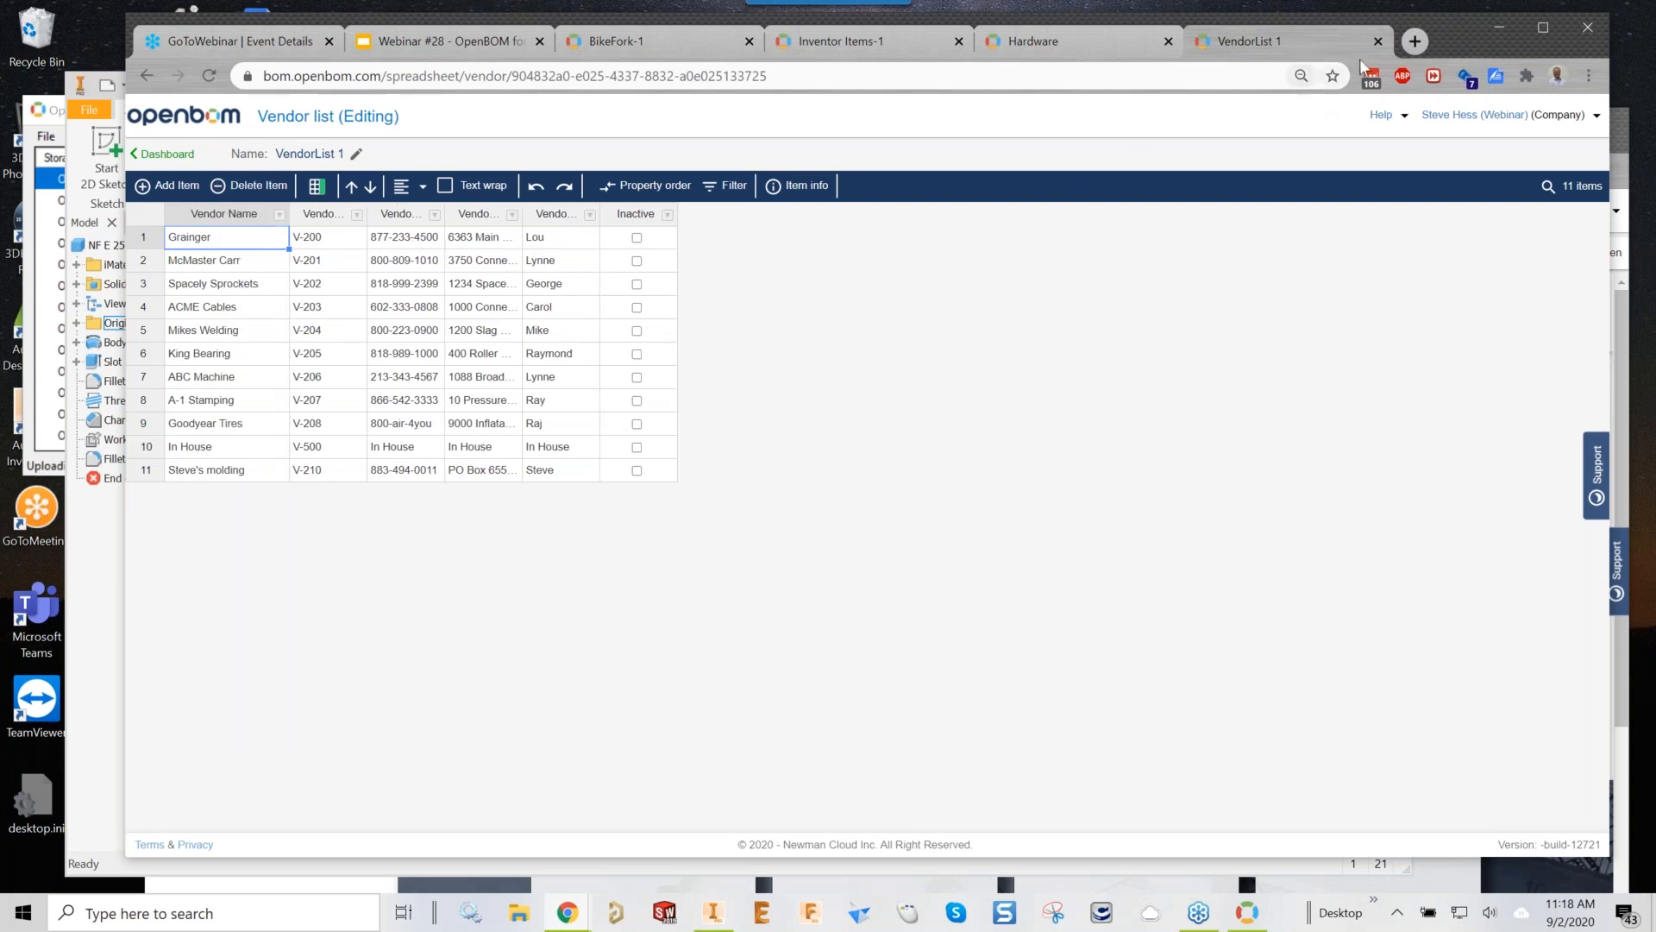
{"action": "left_click", "coordinate": [1378, 44]}
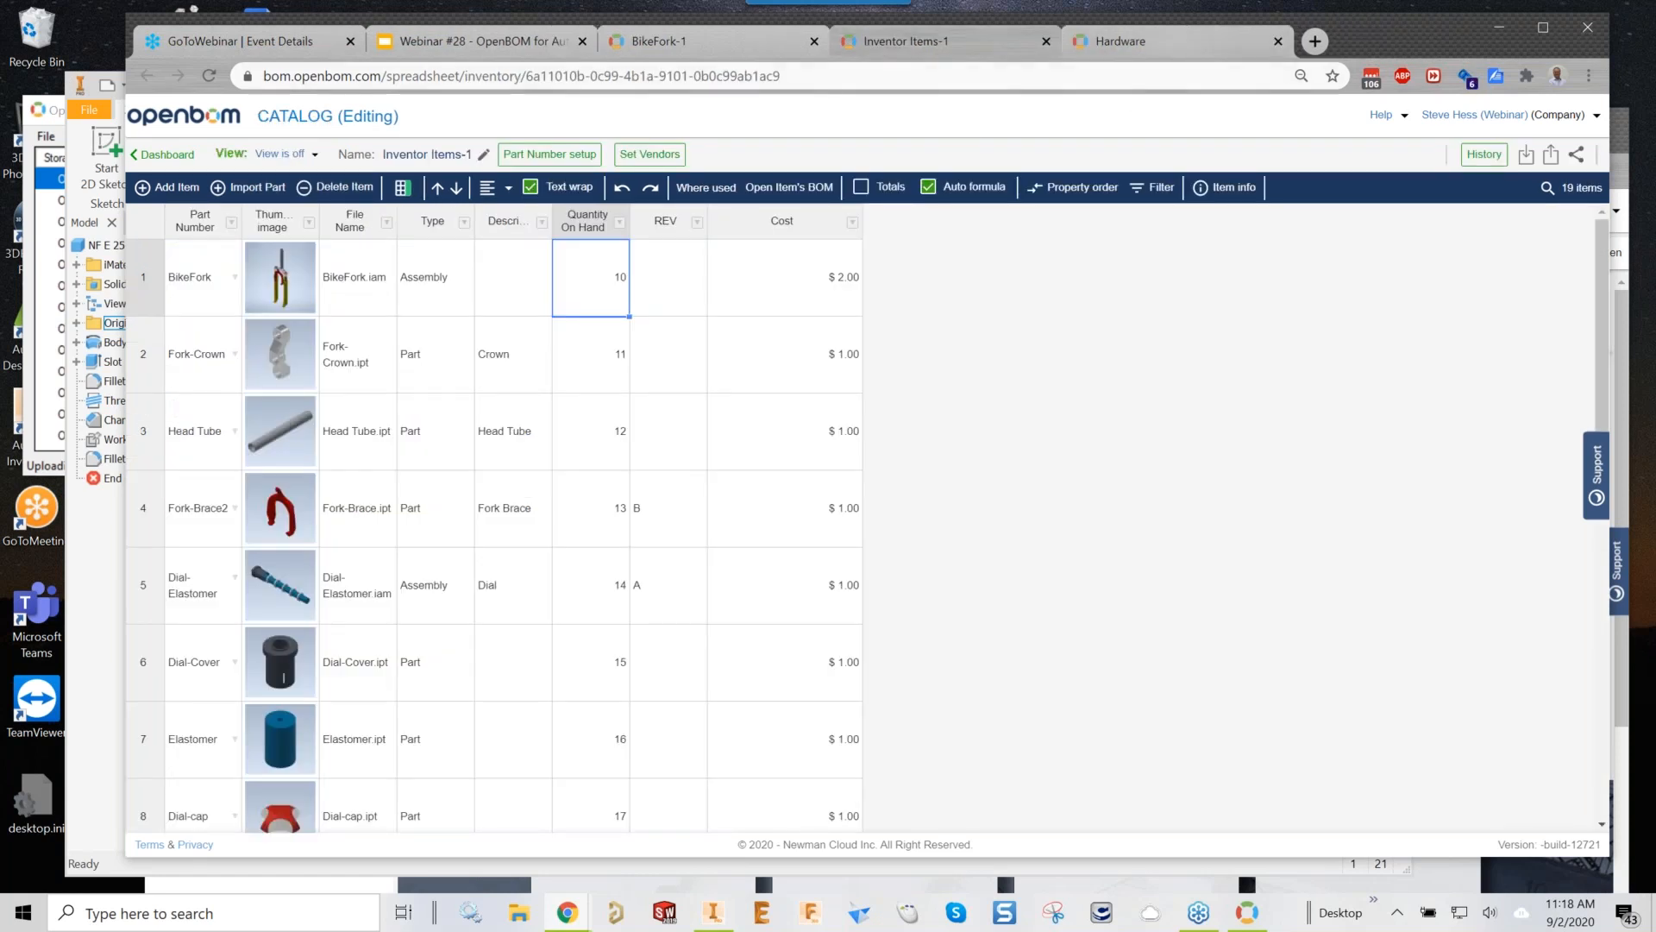
Return to the BikeFork-1 BOM, narrow the thumbnail image column, and expand the Dial-Elastomer subassembly
{"action": "left_click", "coordinate": [660, 48]}
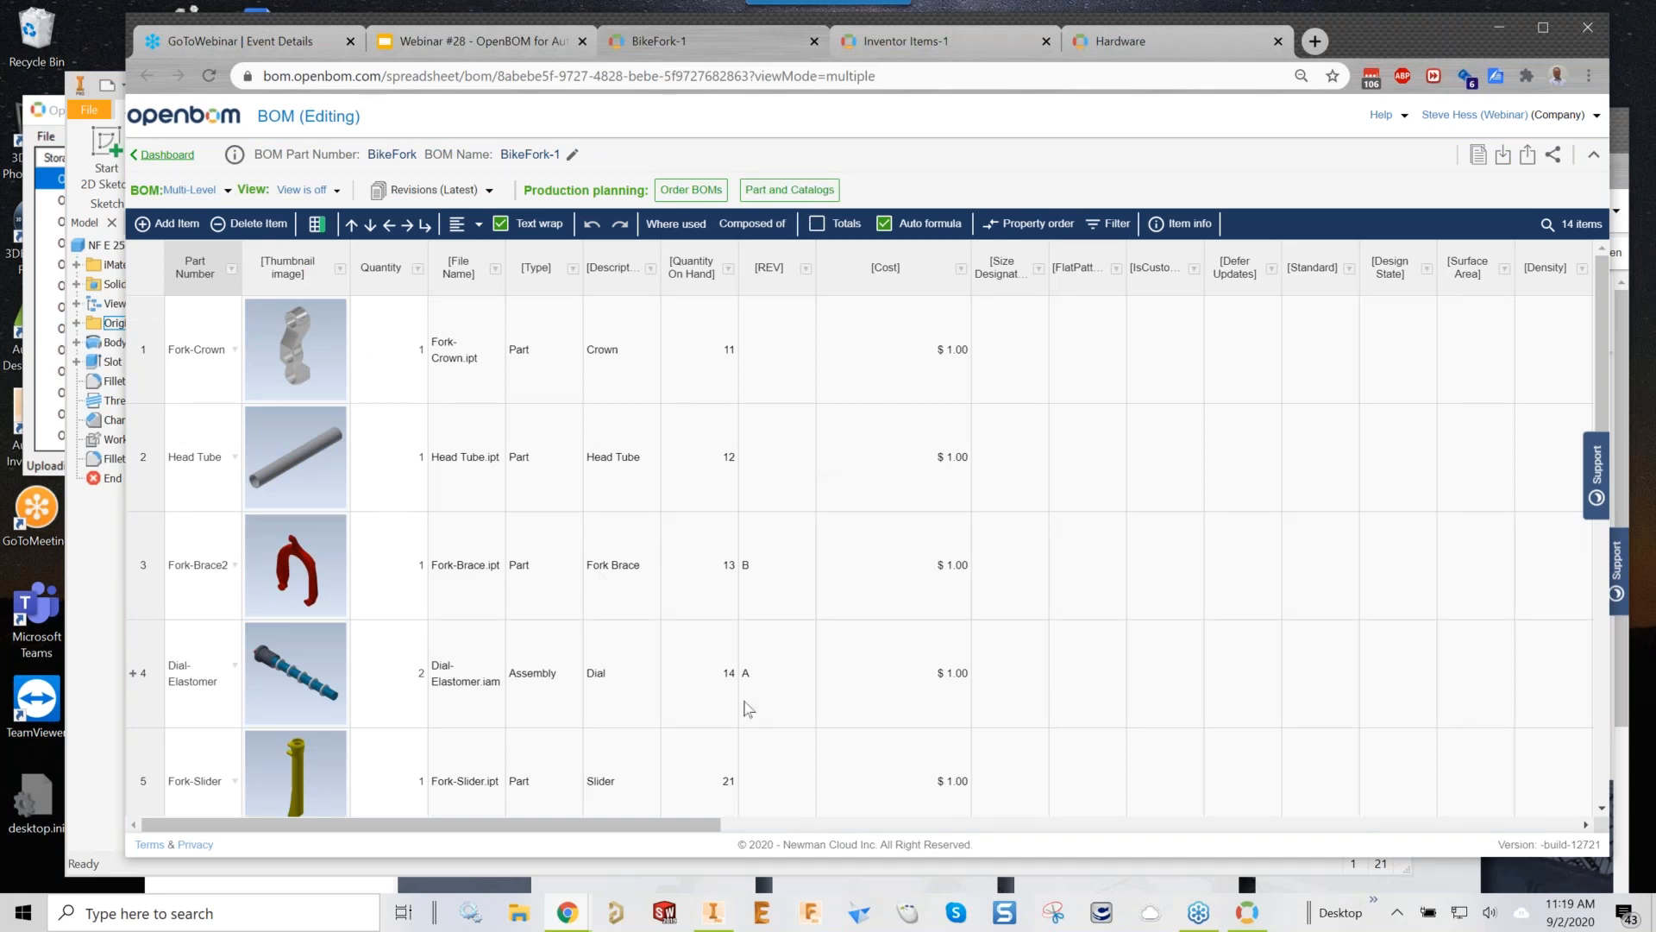
{"action": "left_click", "coordinate": [897, 681]}
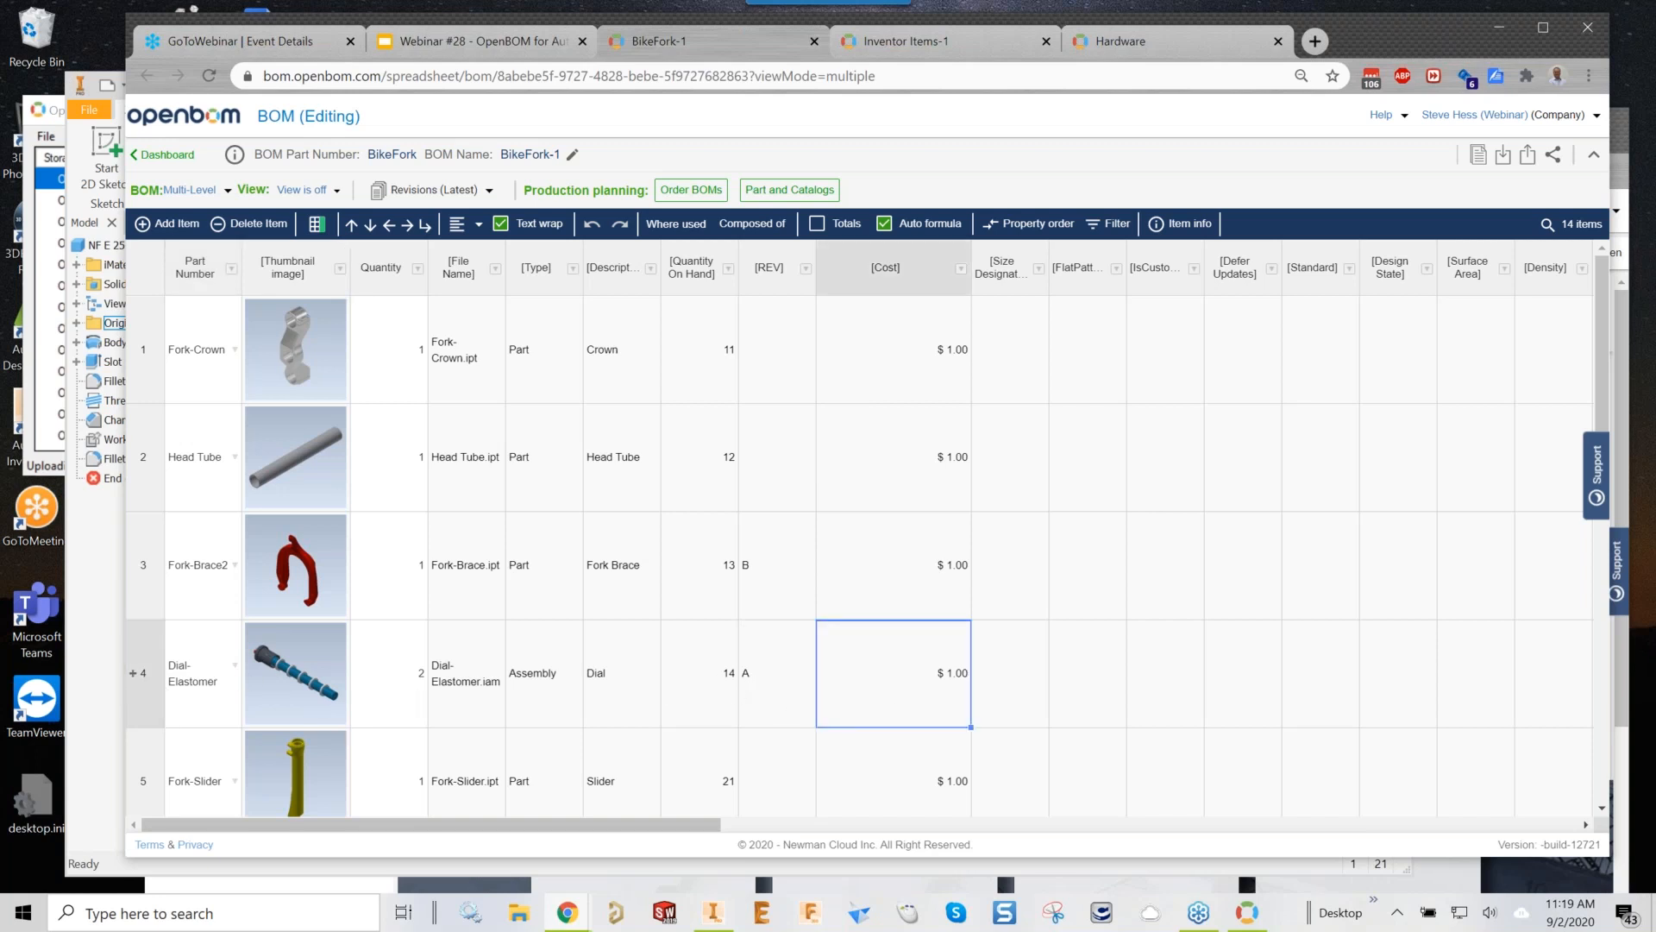
{"action": "left_click_drag", "start_coordinate": [350, 259], "coordinate": [310, 250]}
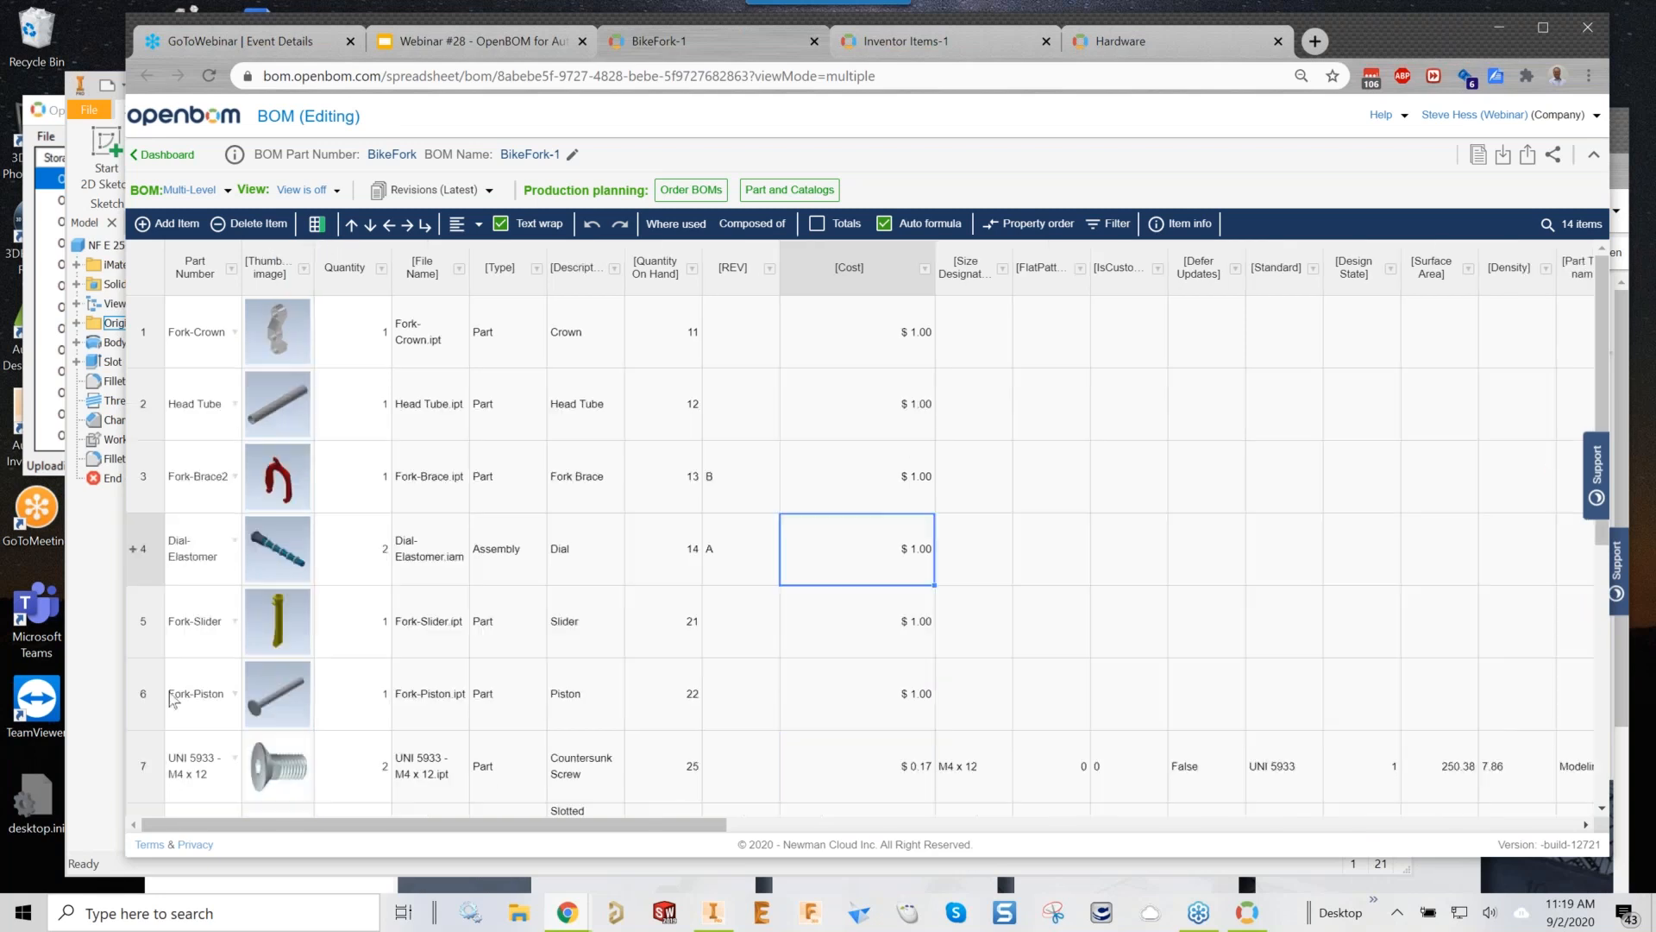
{"action": "left_click", "coordinate": [138, 552]}
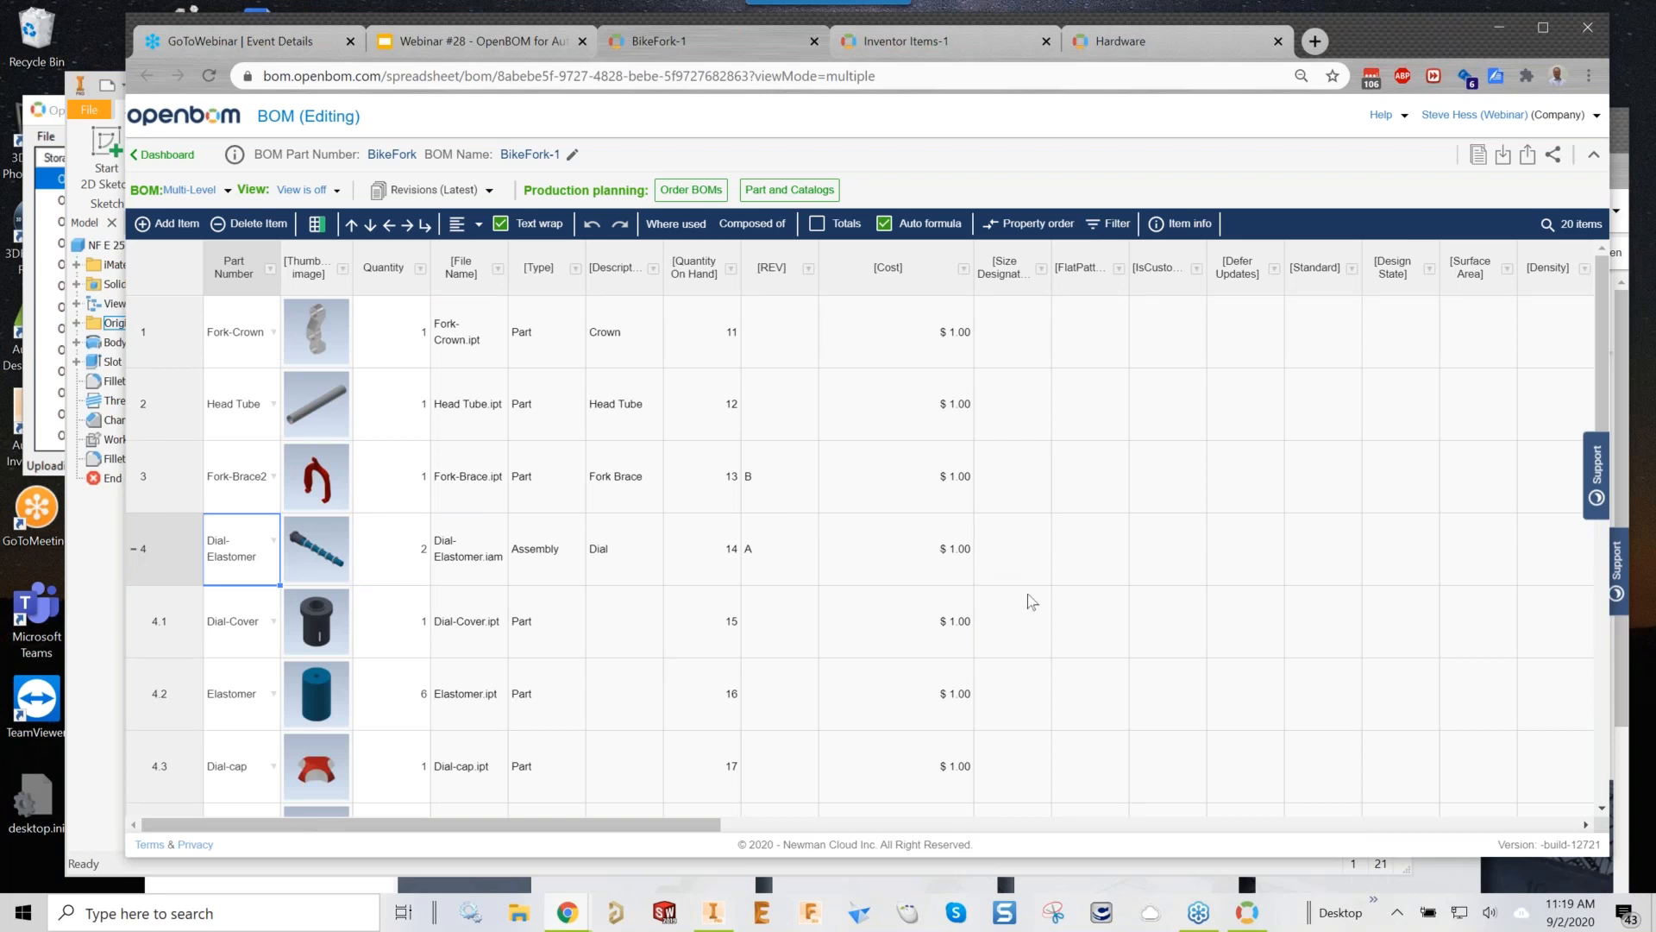
Add the public currency property Extended Cost directly after Cost, including it in the sub-assemblies
{"action": "left_click", "coordinate": [962, 268]}
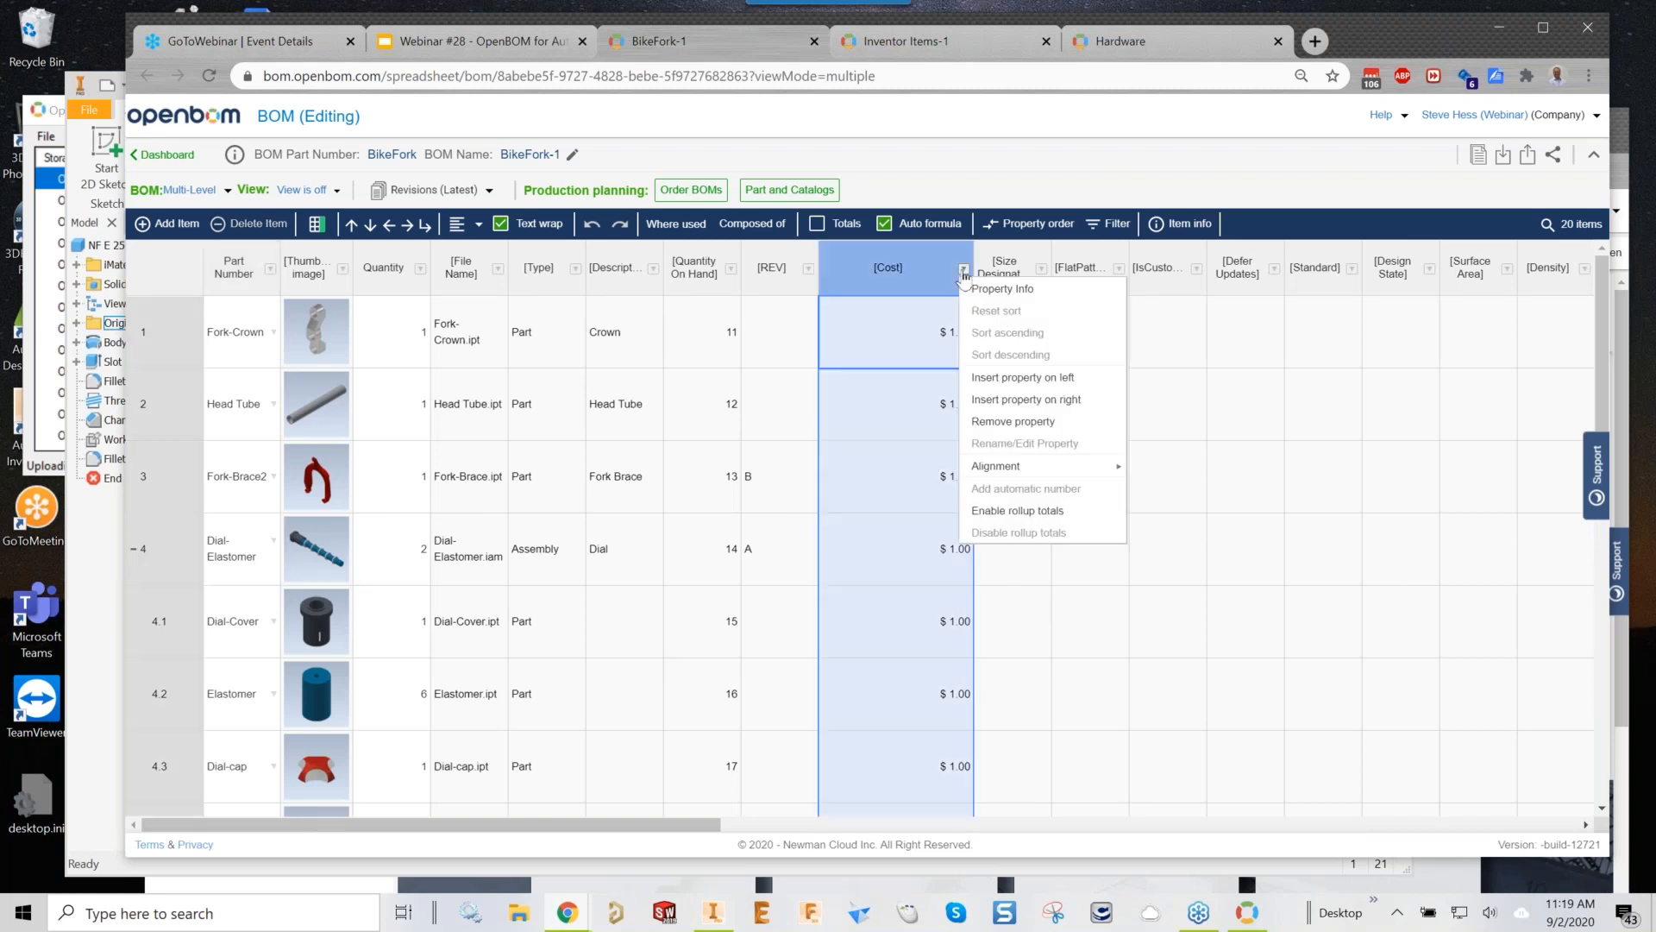
{"action": "left_click", "coordinate": [1018, 400]}
{"action": "left_click", "coordinate": [802, 464]}
{"action": "type", "text": "Extended"}
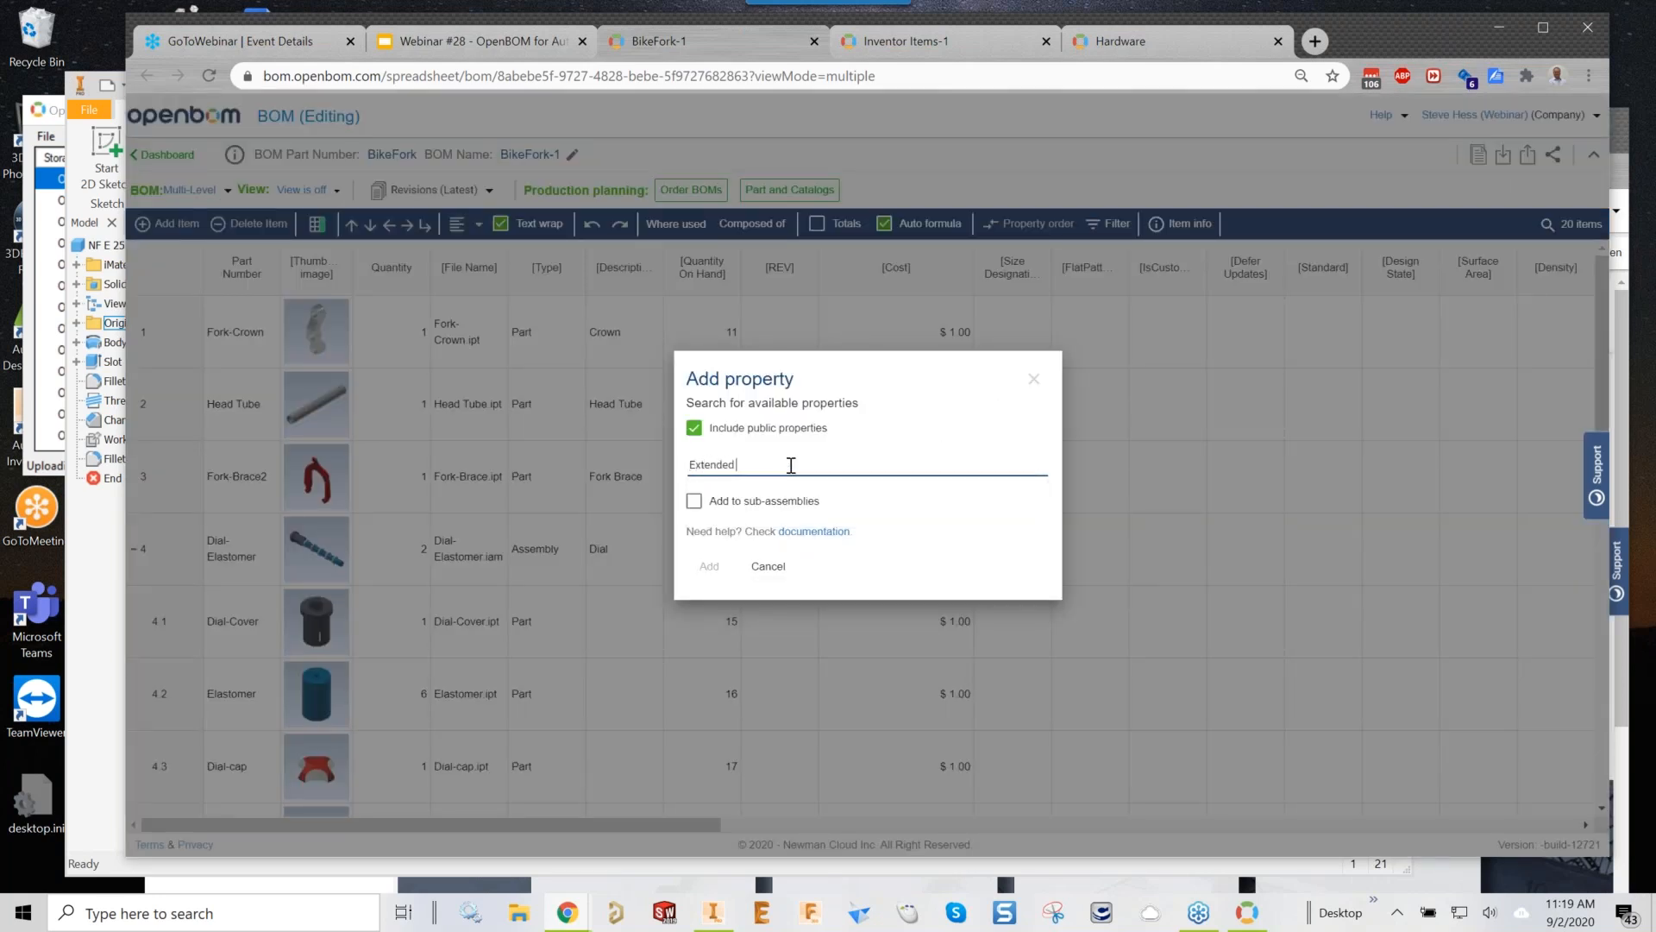
{"action": "type", "text": " Cost"}
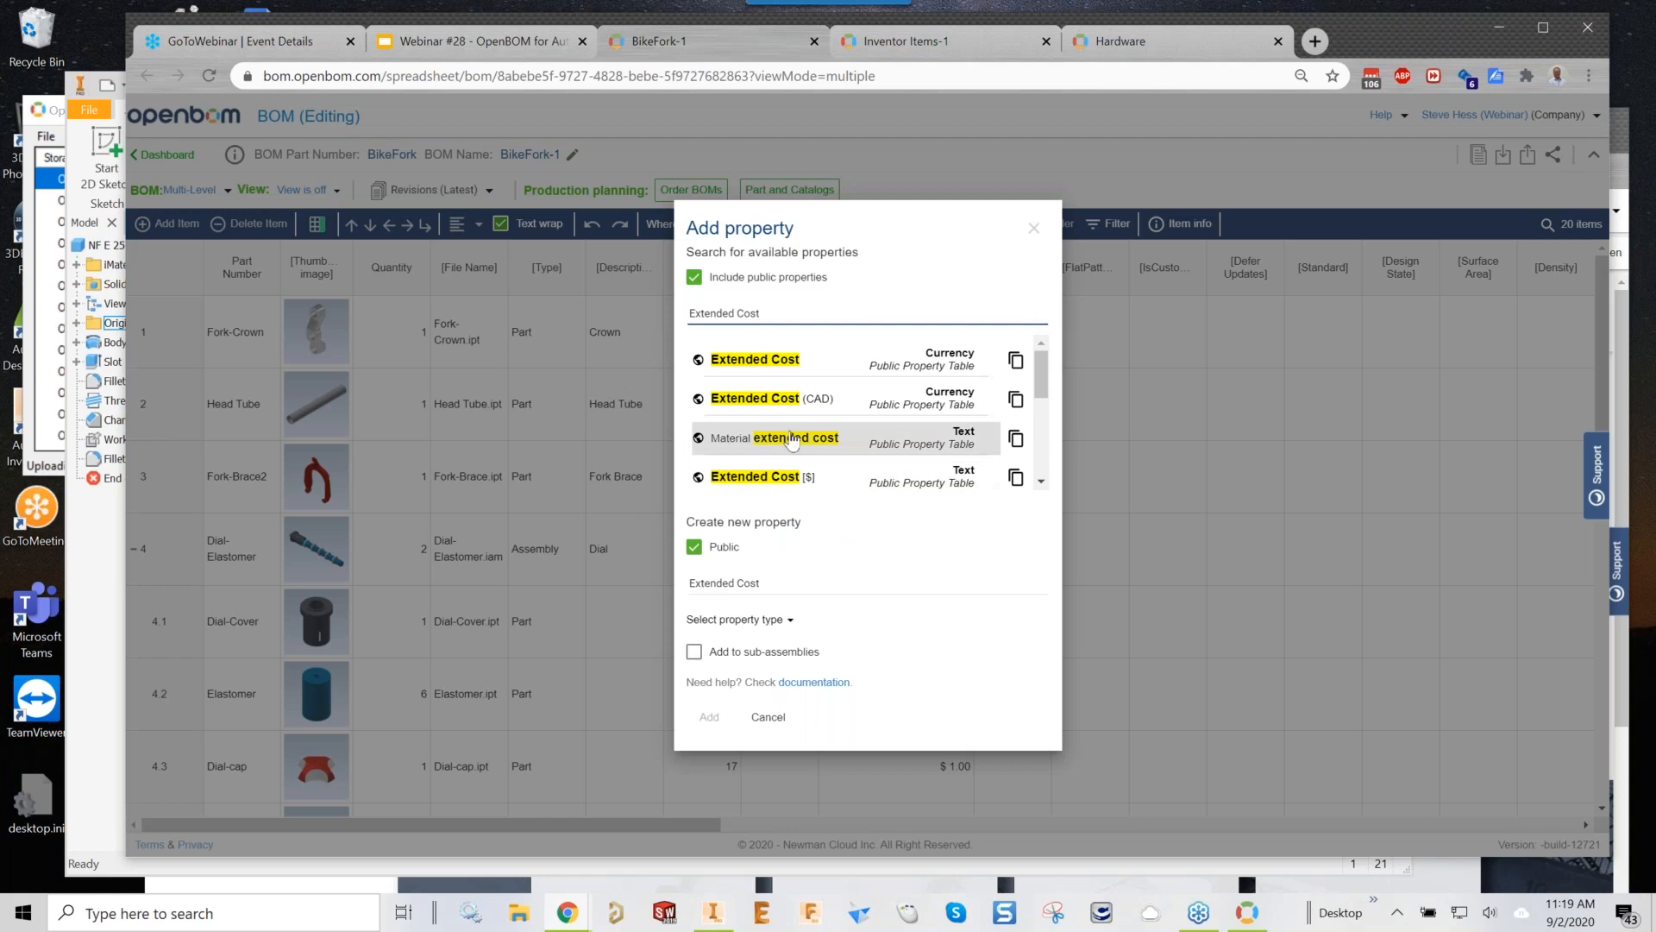
{"action": "left_click", "coordinate": [839, 364]}
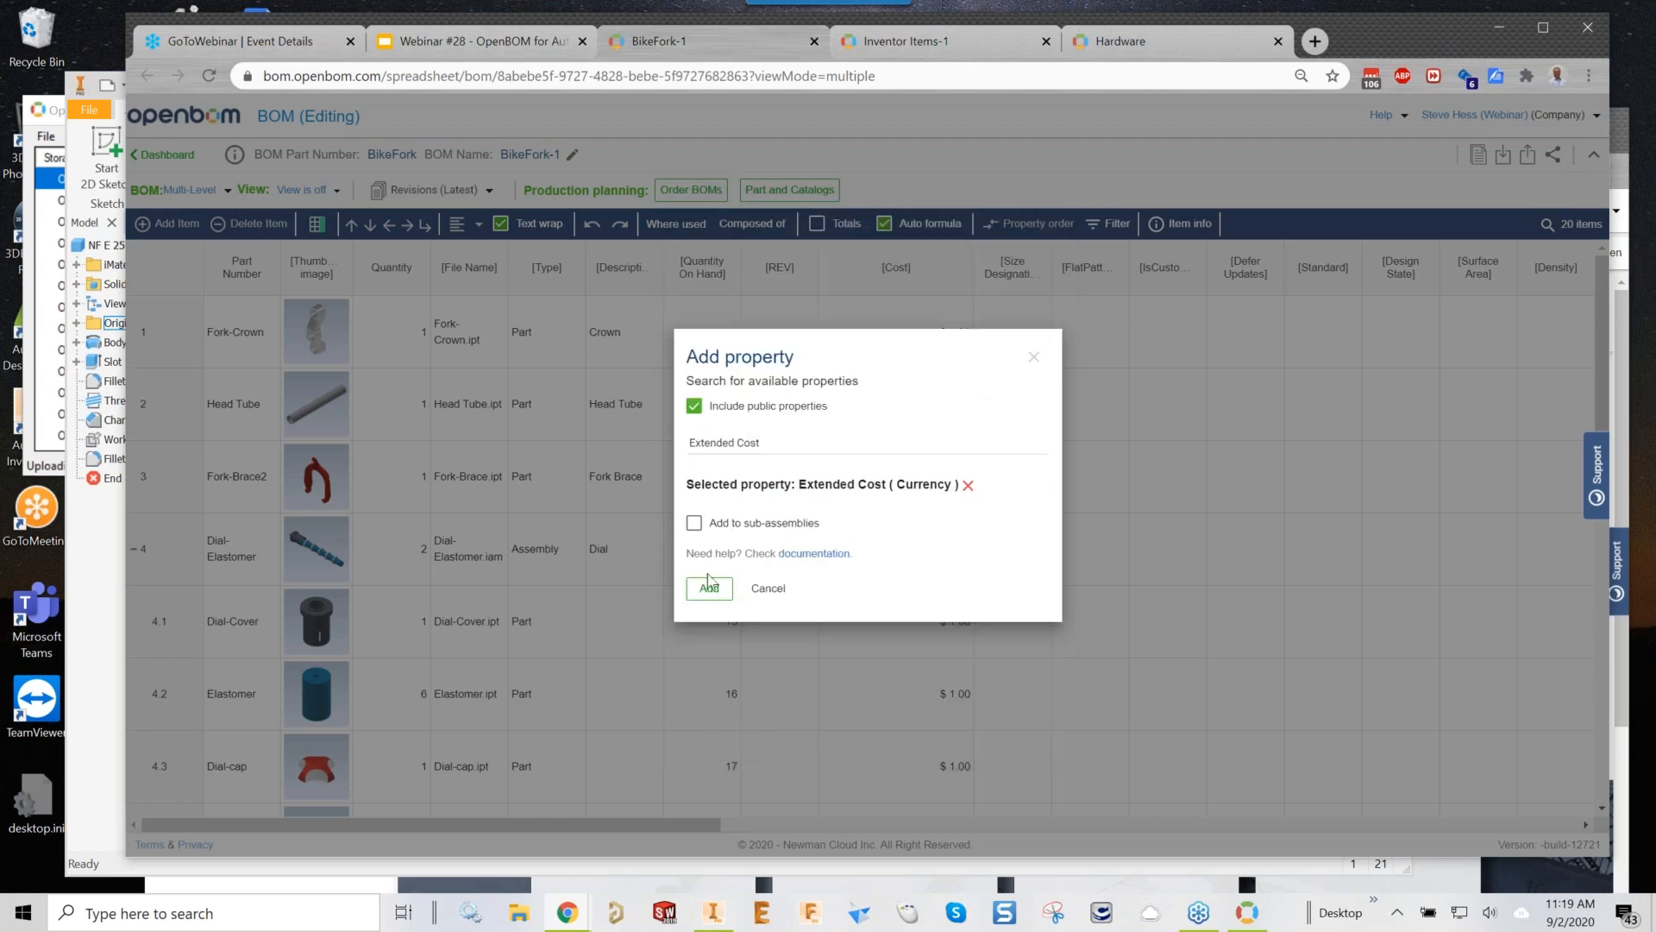
{"action": "left_click", "coordinate": [697, 528]}
{"action": "left_click", "coordinate": [707, 587]}
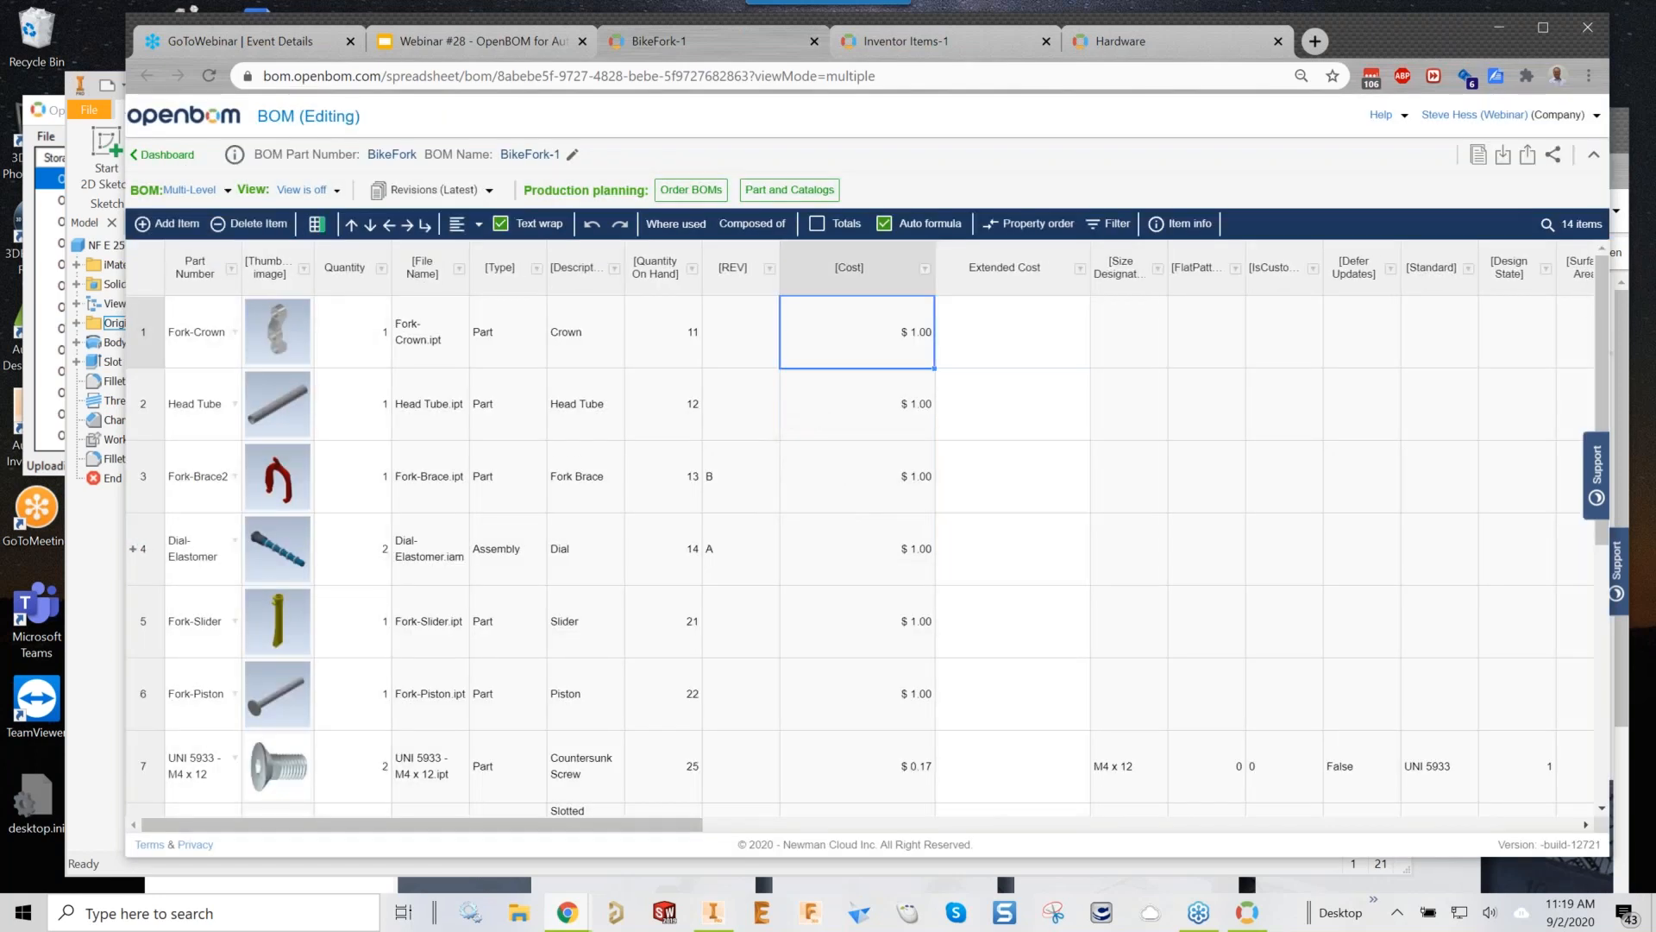
Expand Dial-Elastomer and apply the formula Cost * Quantity to Extended Cost for all rows, with multi-level rollup by Quantity
{"action": "left_click", "coordinate": [133, 550]}
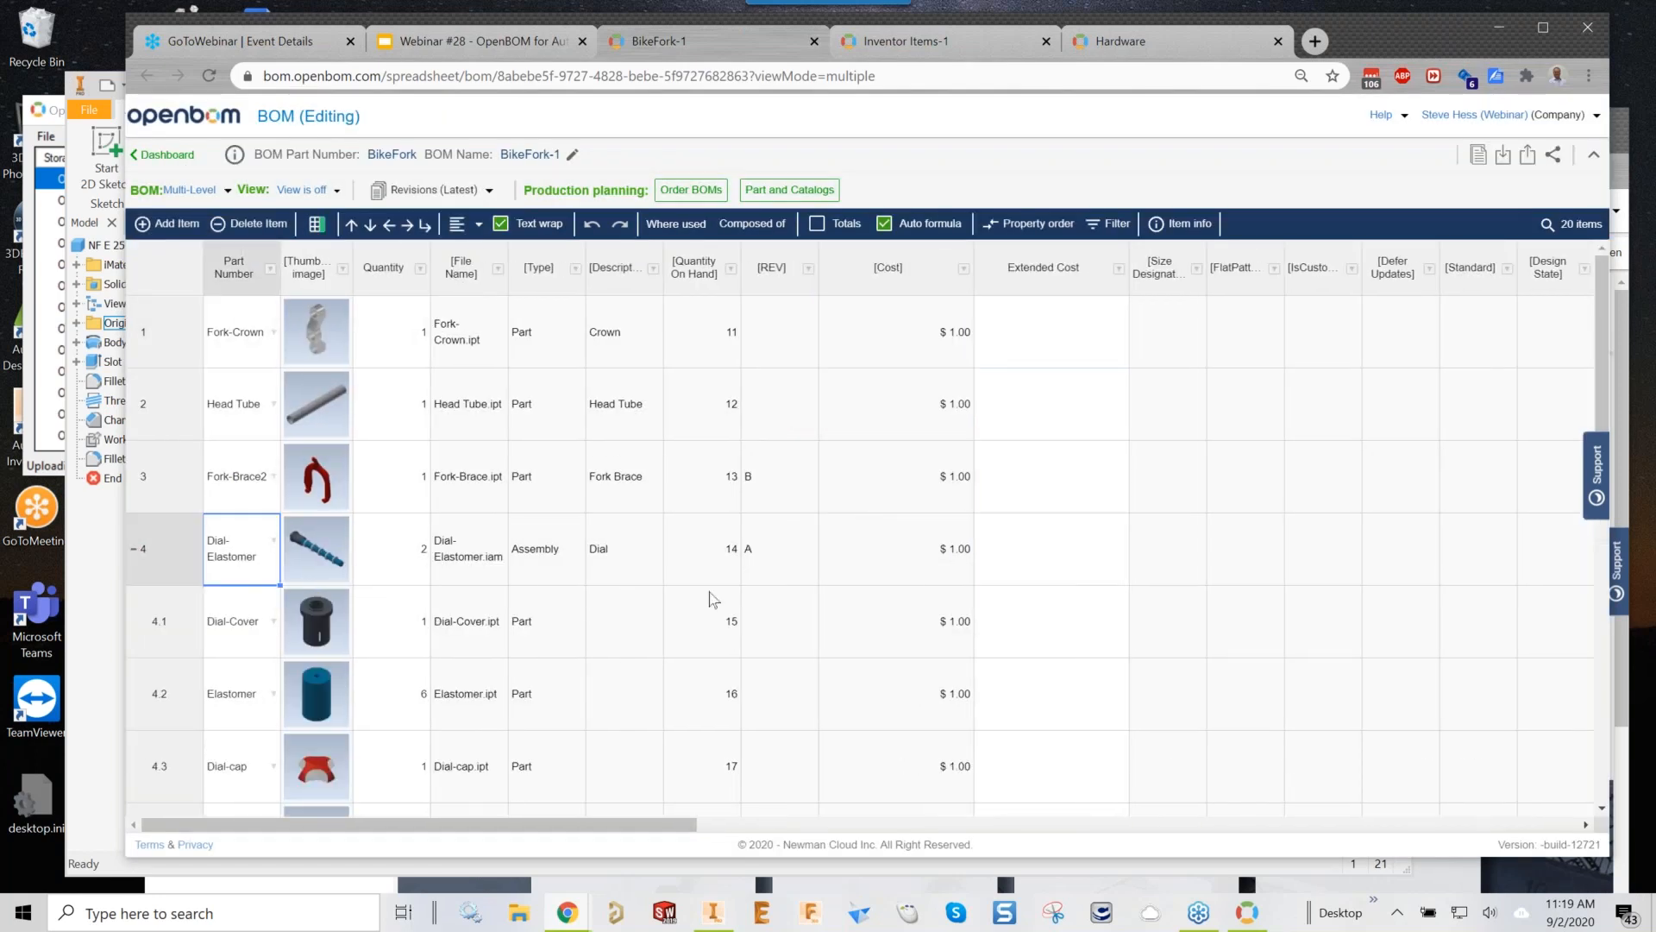
{"action": "right_click", "coordinate": [1021, 339]}
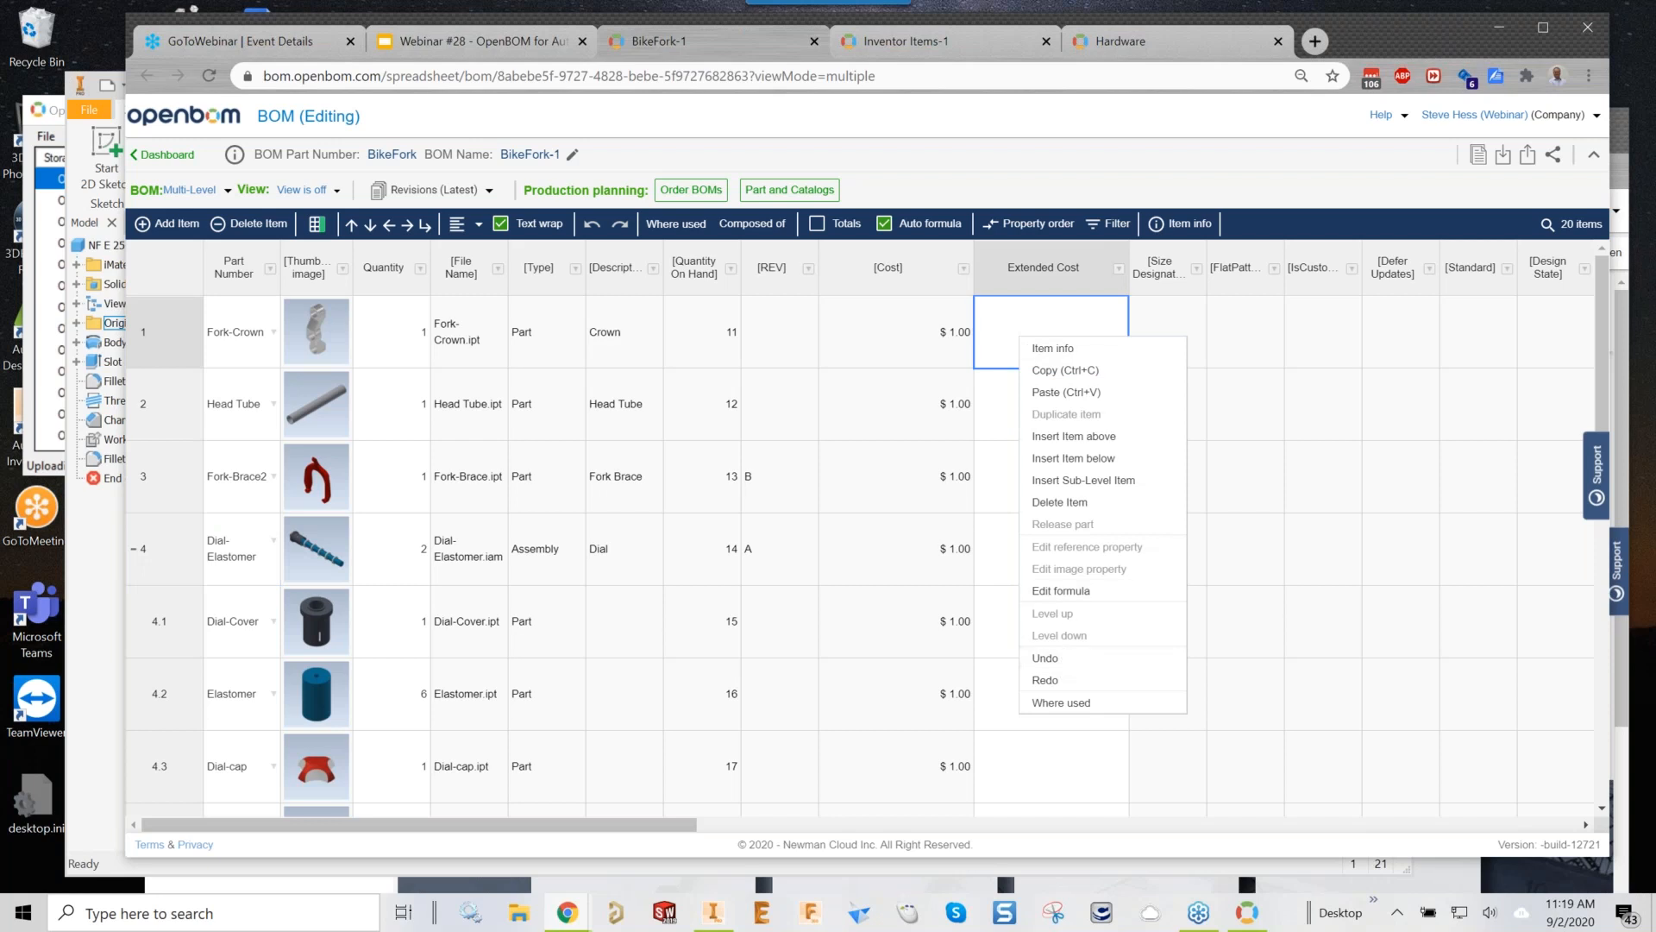
{"action": "left_click", "coordinate": [1061, 591]}
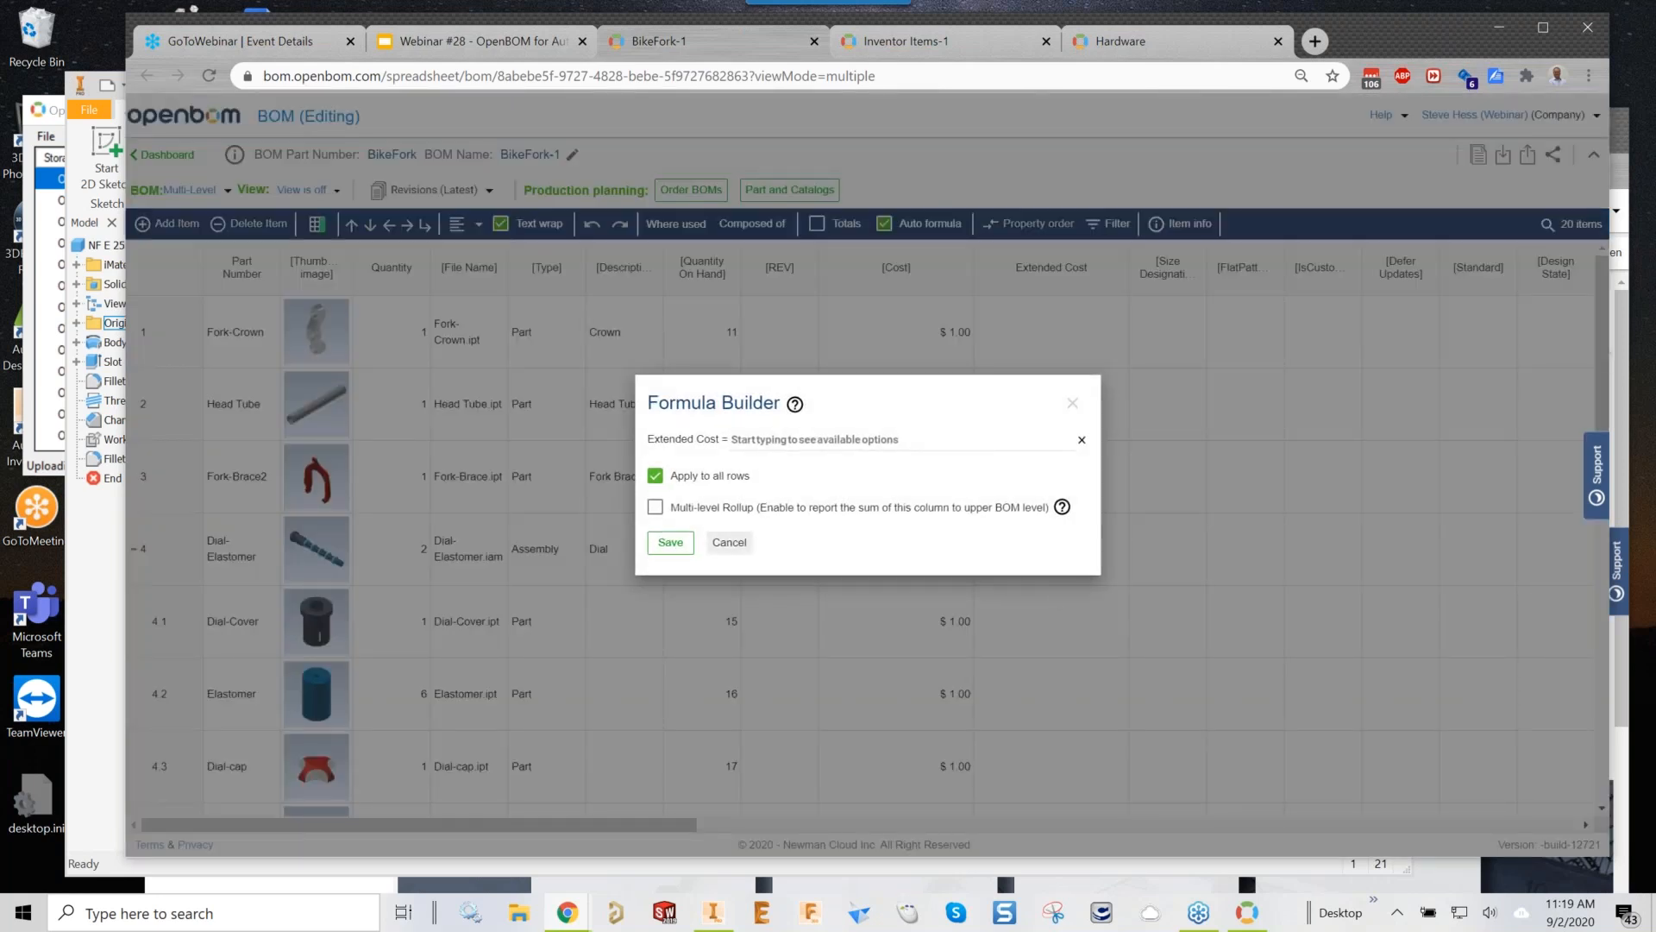
{"action": "type", "text": "co"}
{"action": "key", "text": "Down"}
{"action": "key", "text": "Return"}
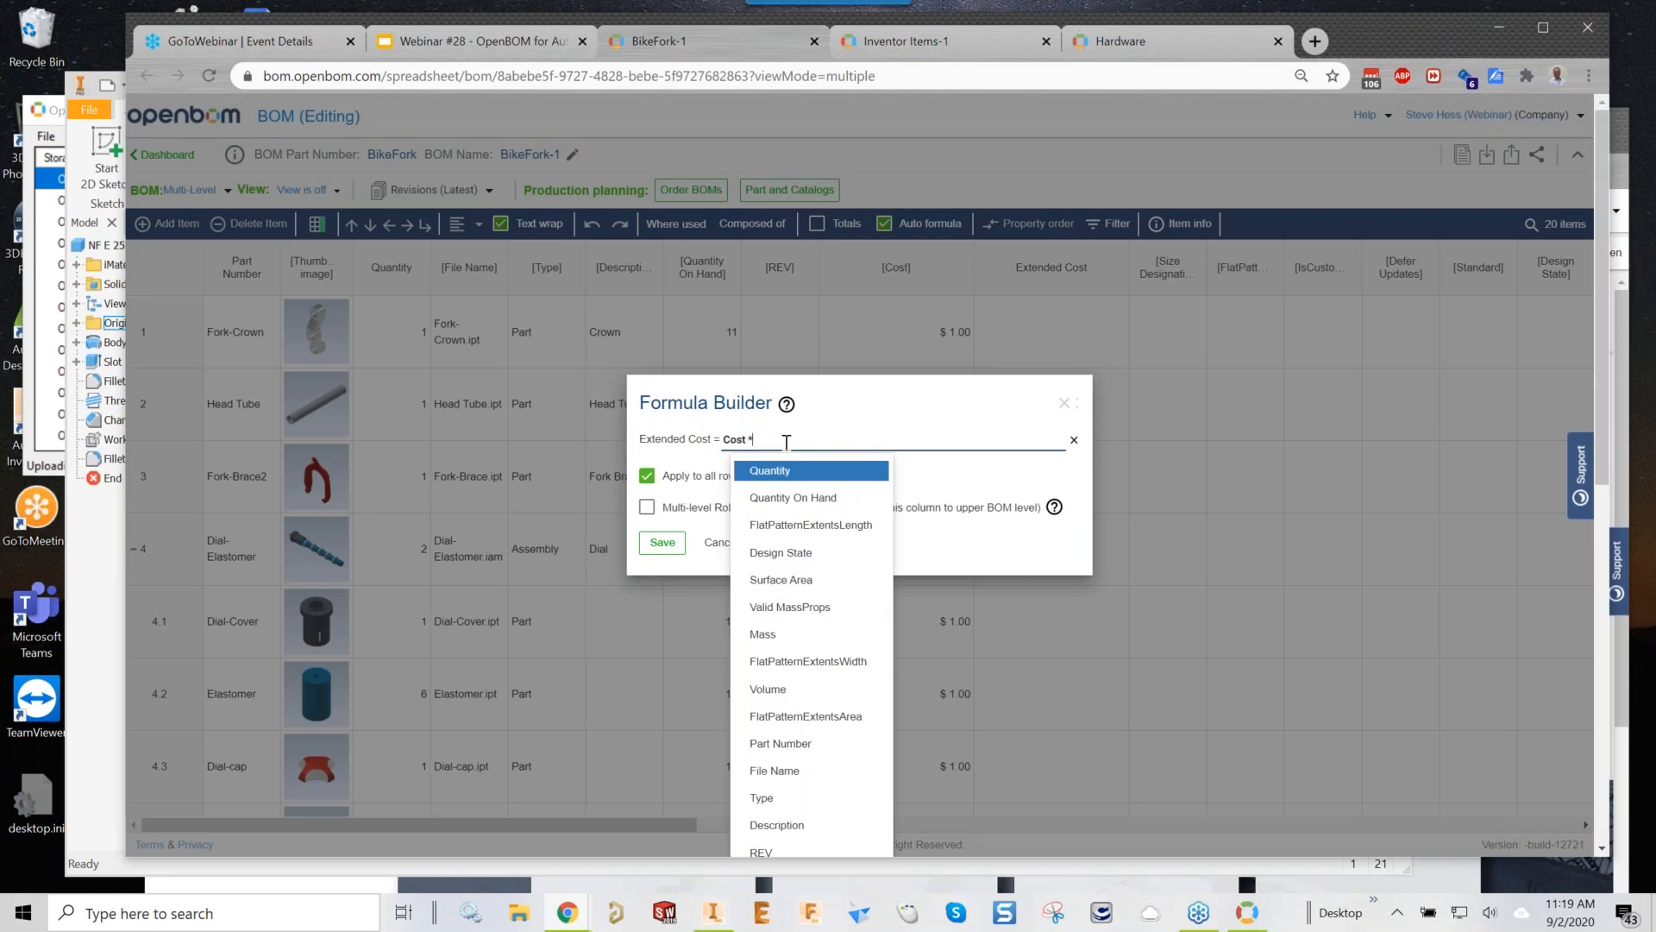
{"action": "key", "text": "Return"}
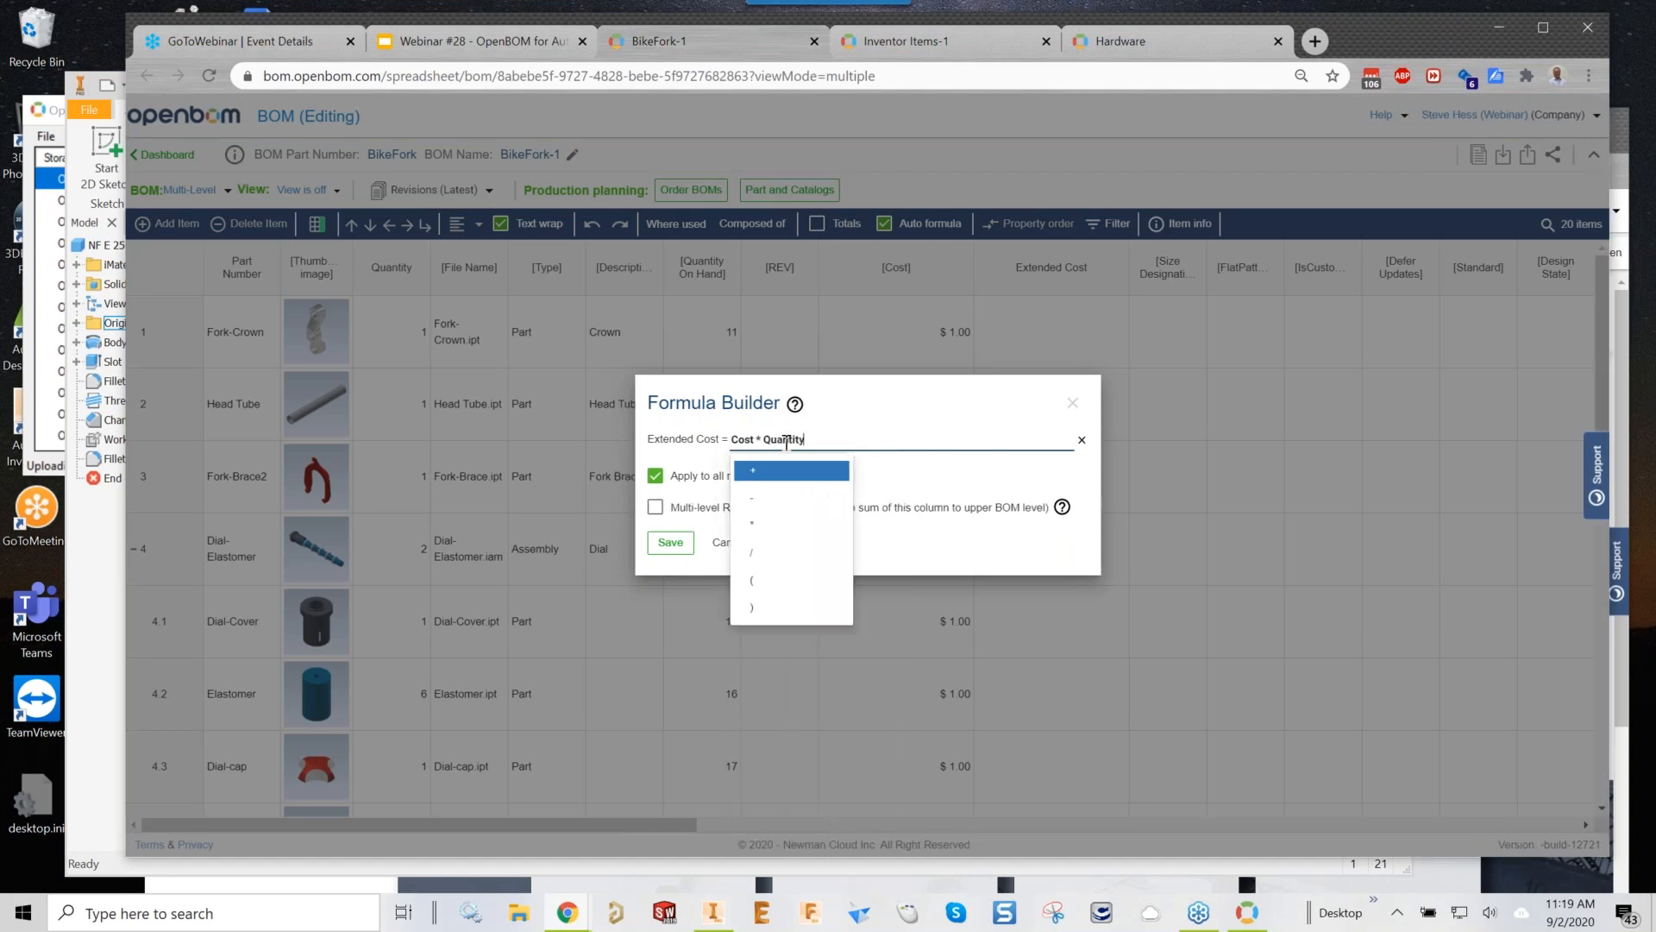
{"action": "left_click", "coordinate": [710, 507]}
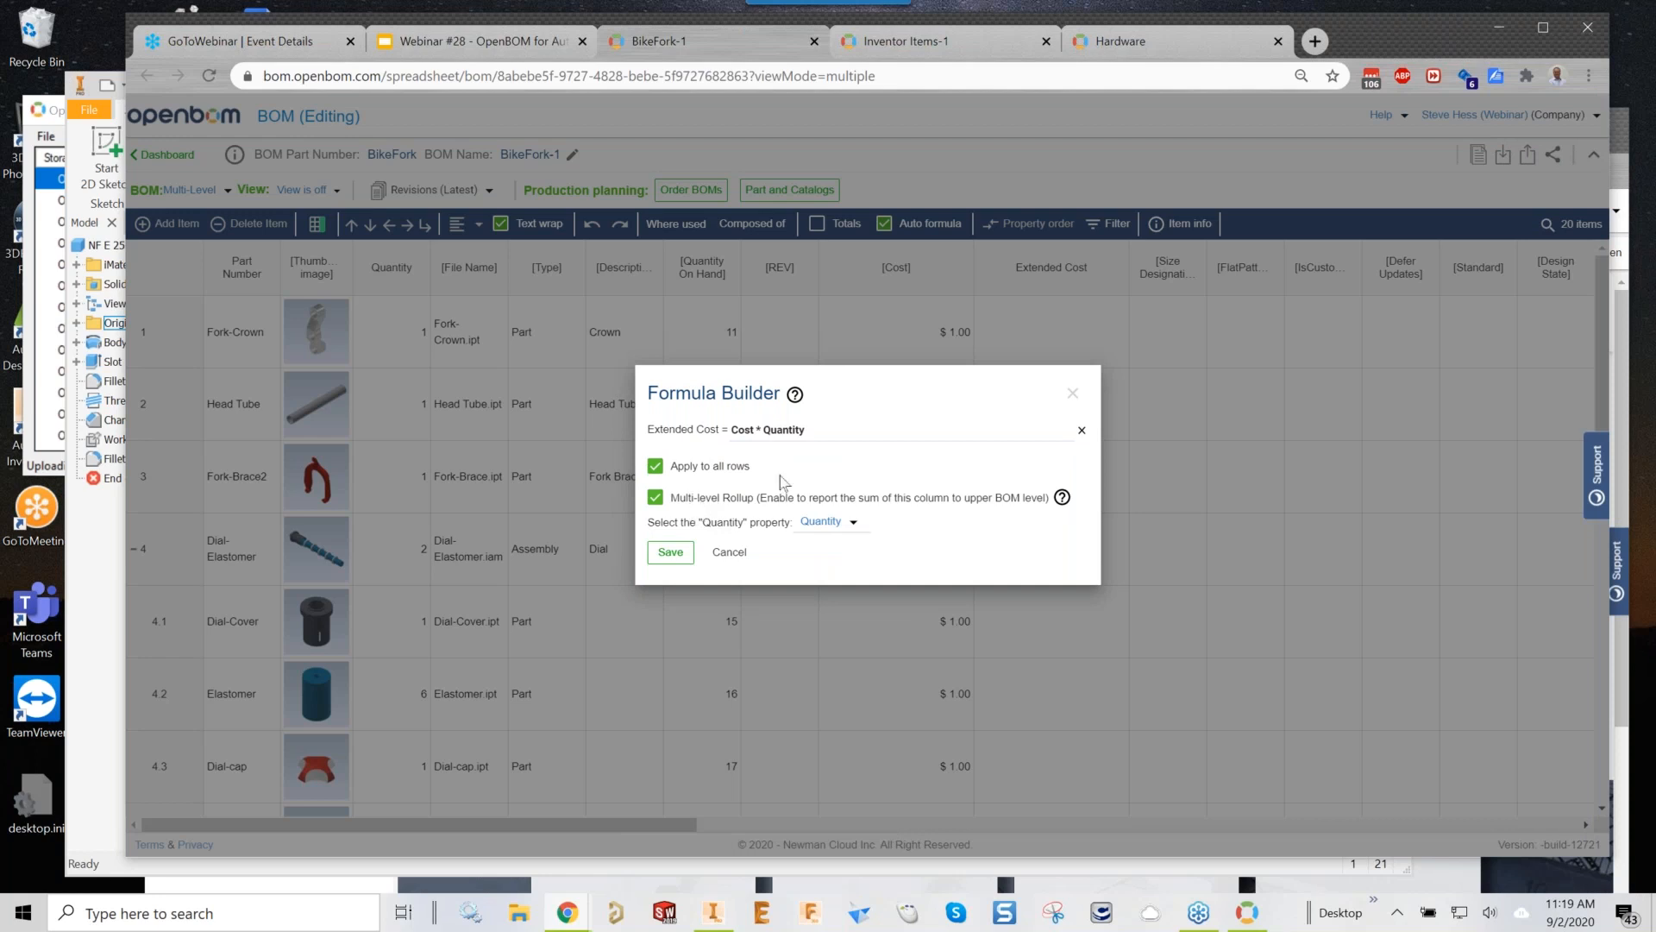
{"action": "left_click", "coordinate": [670, 552]}
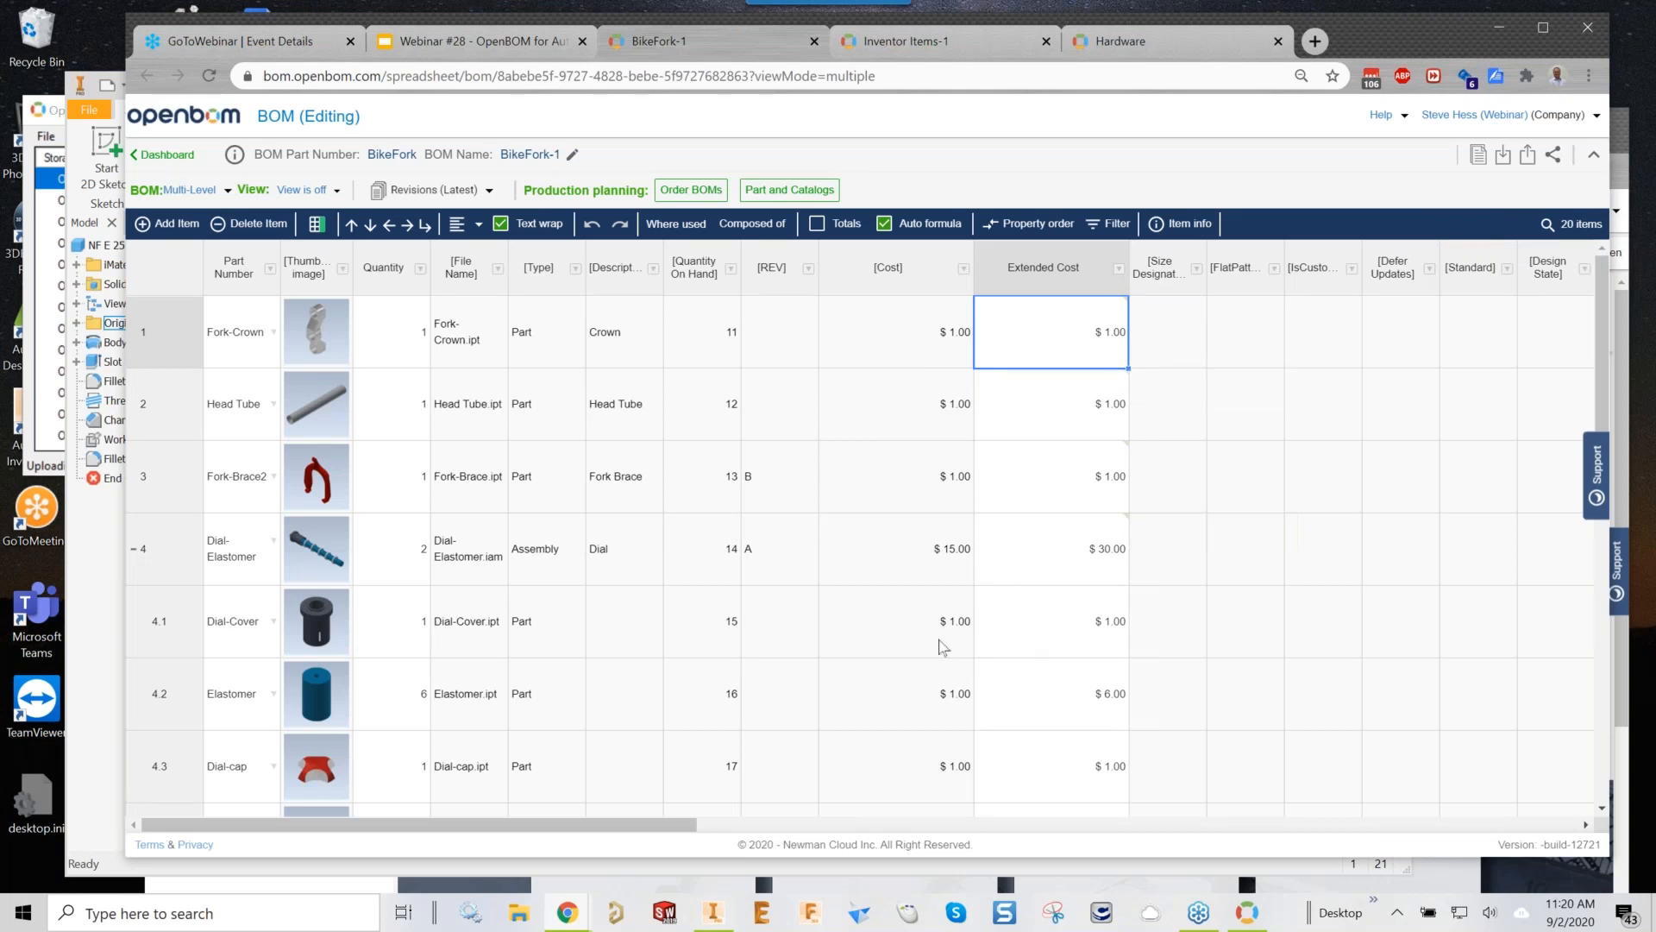
Examine the Cost, Quantity and Extended Cost of the Dial-Elastomer assembly row
{"action": "scroll", "coordinate": [925, 645], "scroll_direction": "down", "scroll_amount": 2}
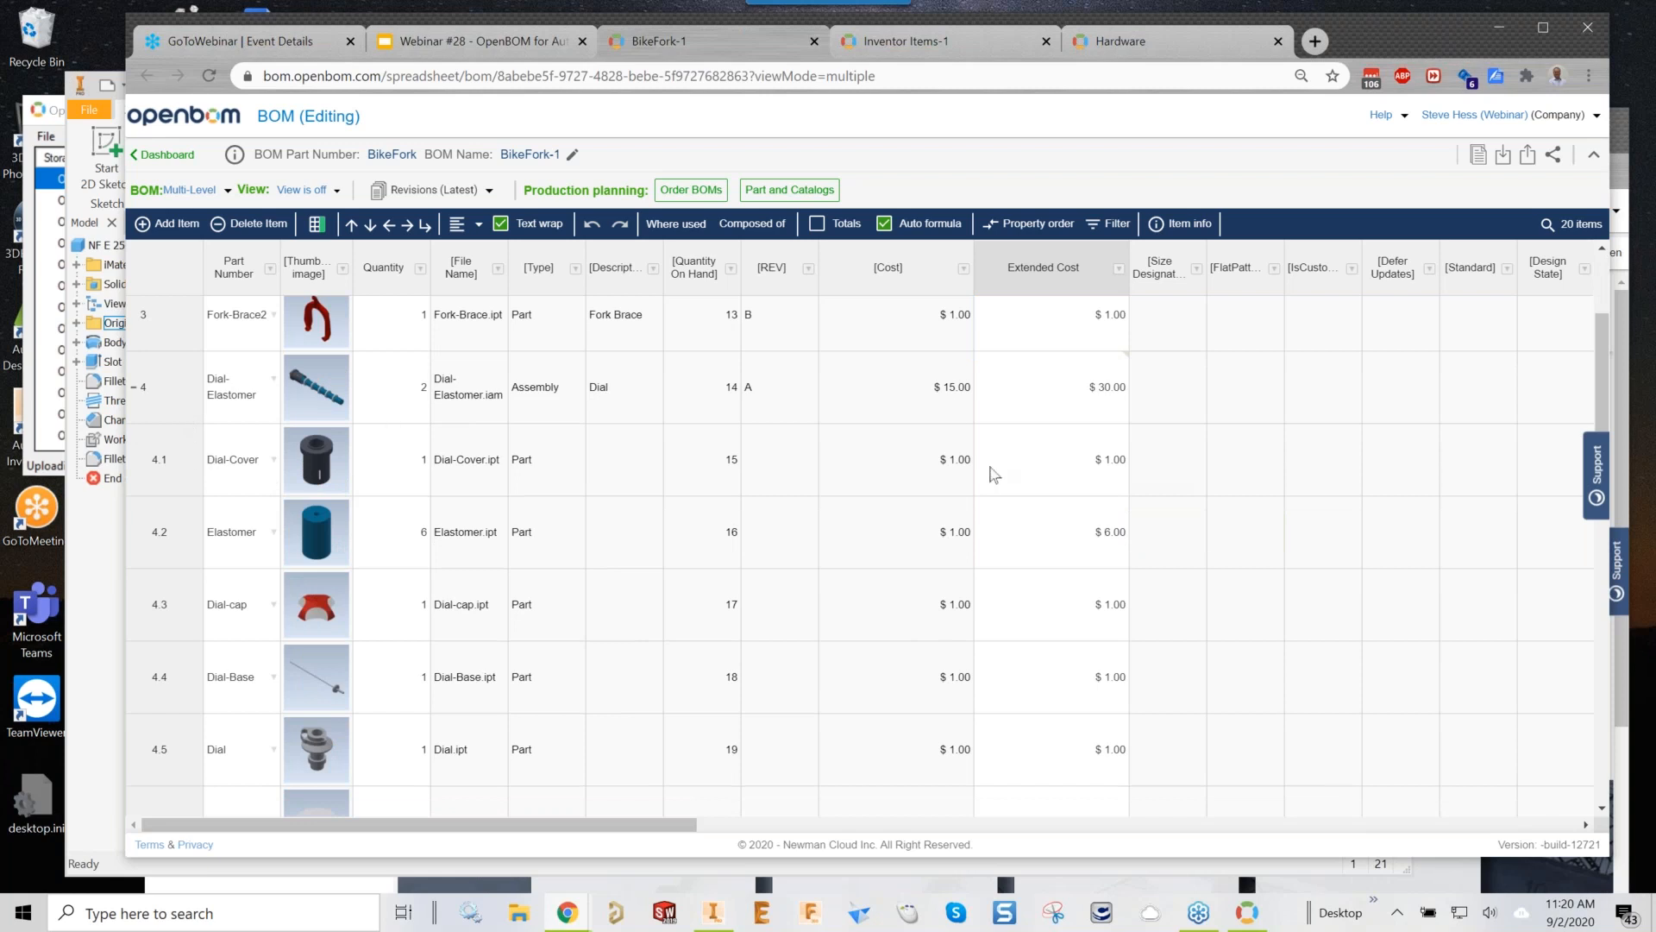
{"action": "left_click", "coordinate": [878, 391]}
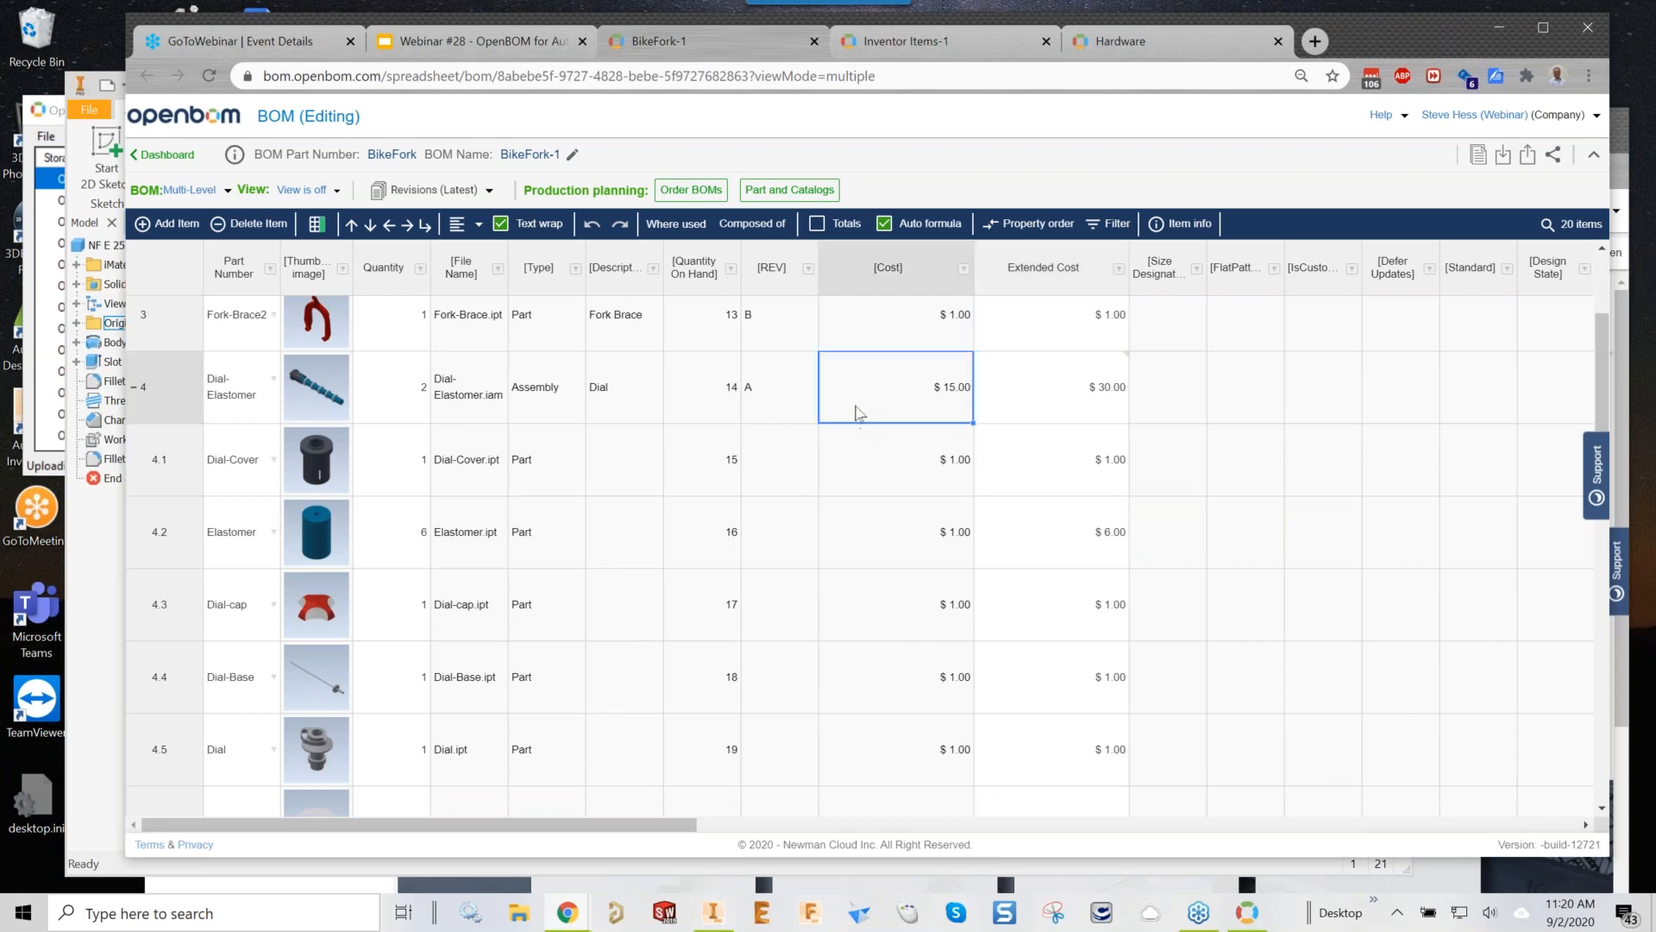
{"action": "left_click", "coordinate": [415, 399]}
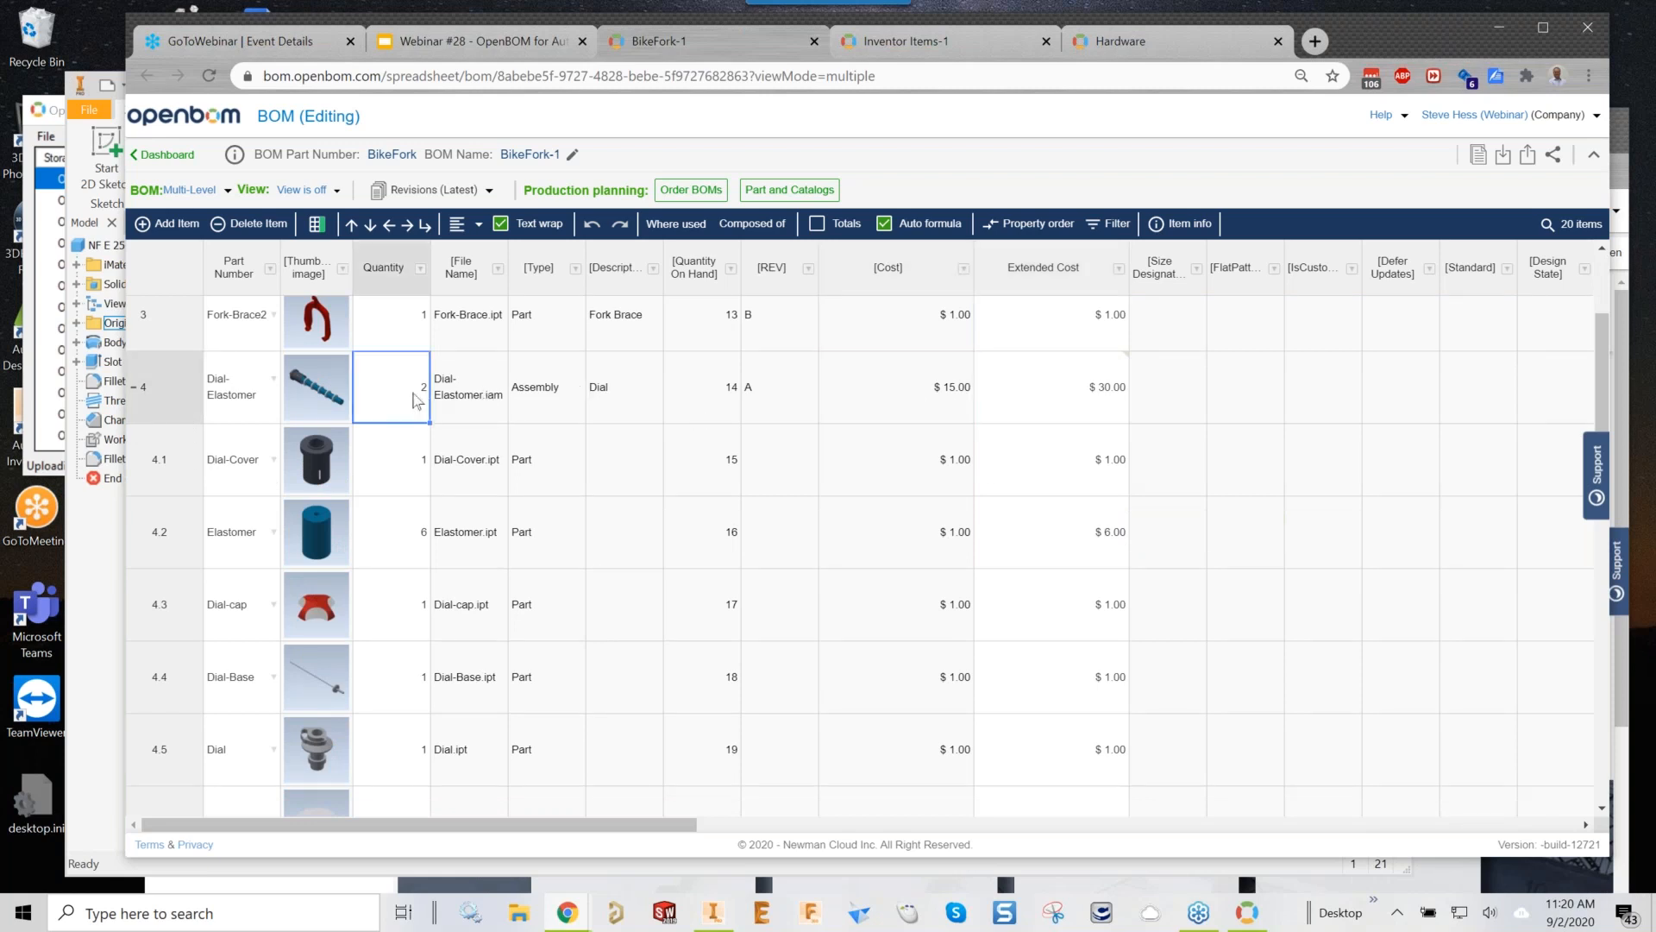
{"action": "left_click", "coordinate": [1079, 406]}
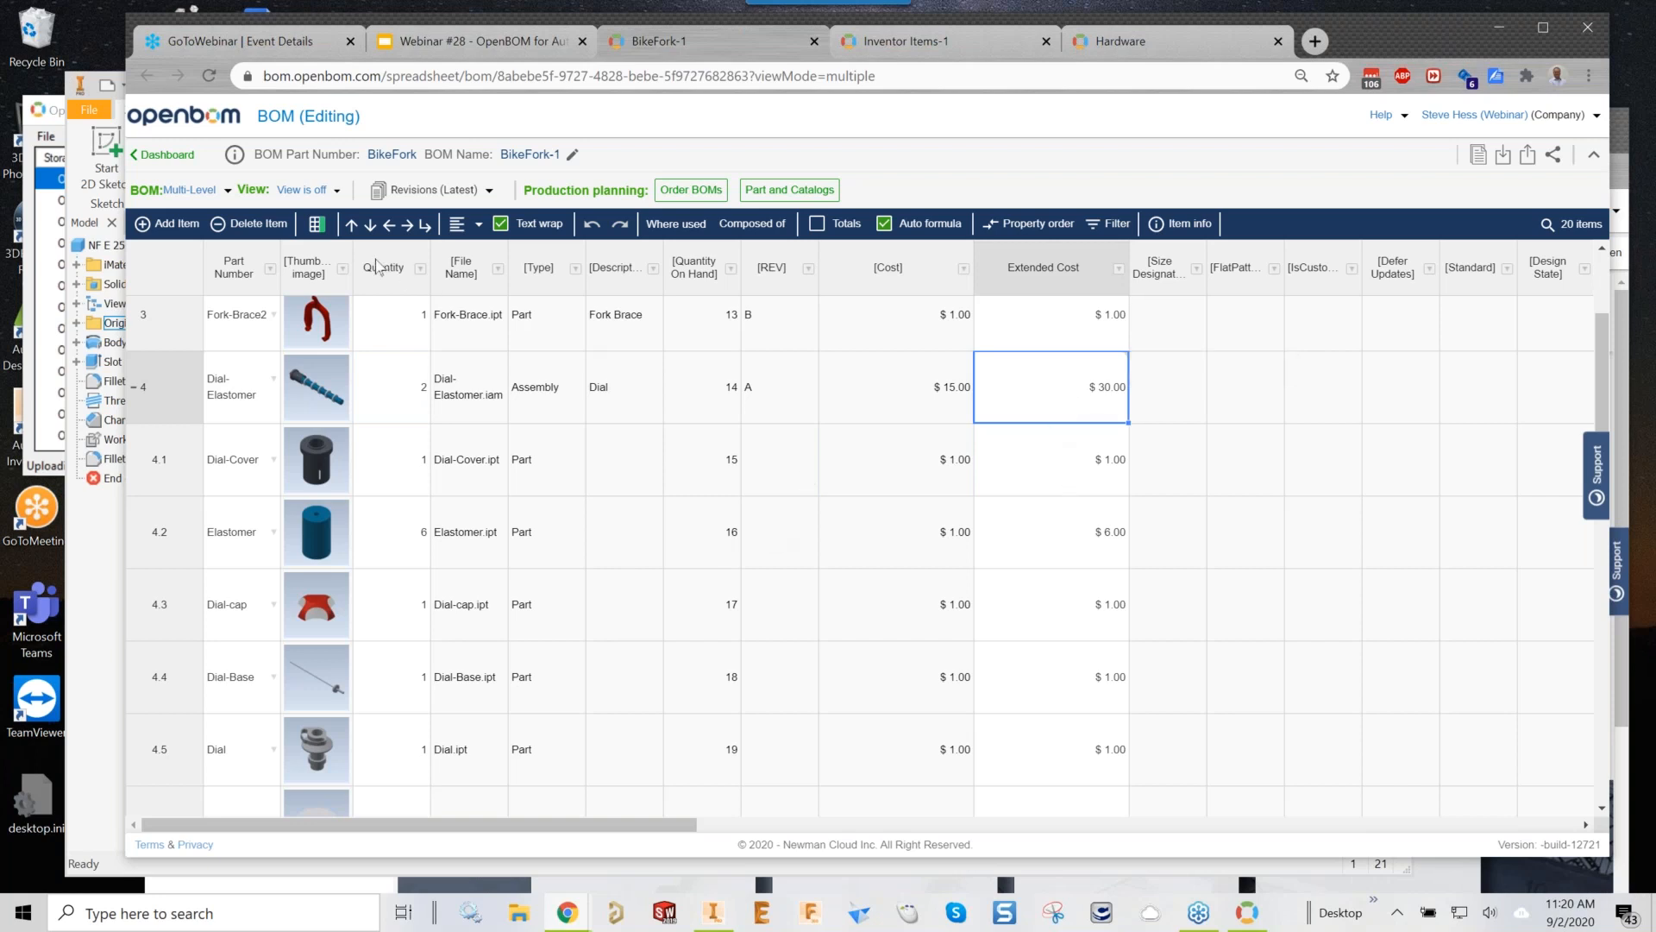
Narrow the thumbnail image column and compare the extended costs of the Dial-Elastomer components with the assembly's rolled-up Cost
{"action": "left_click_drag", "start_coordinate": [351, 250], "coordinate": [329, 250]}
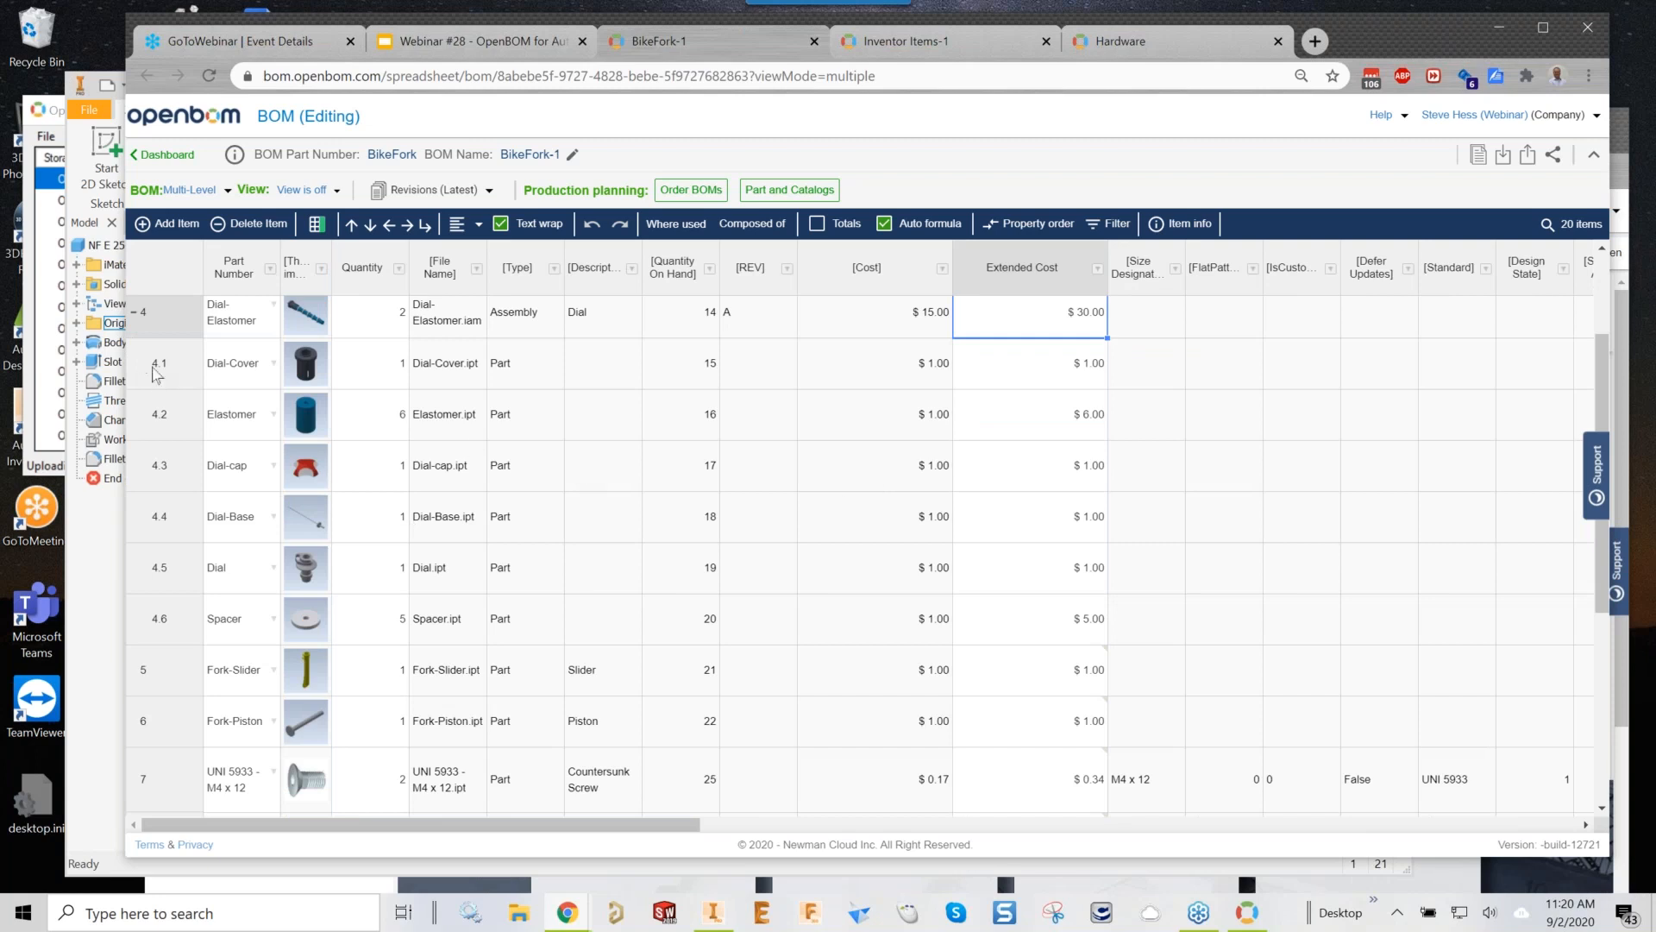
{"action": "left_click_drag", "start_coordinate": [892, 435], "coordinate": [1029, 677]}
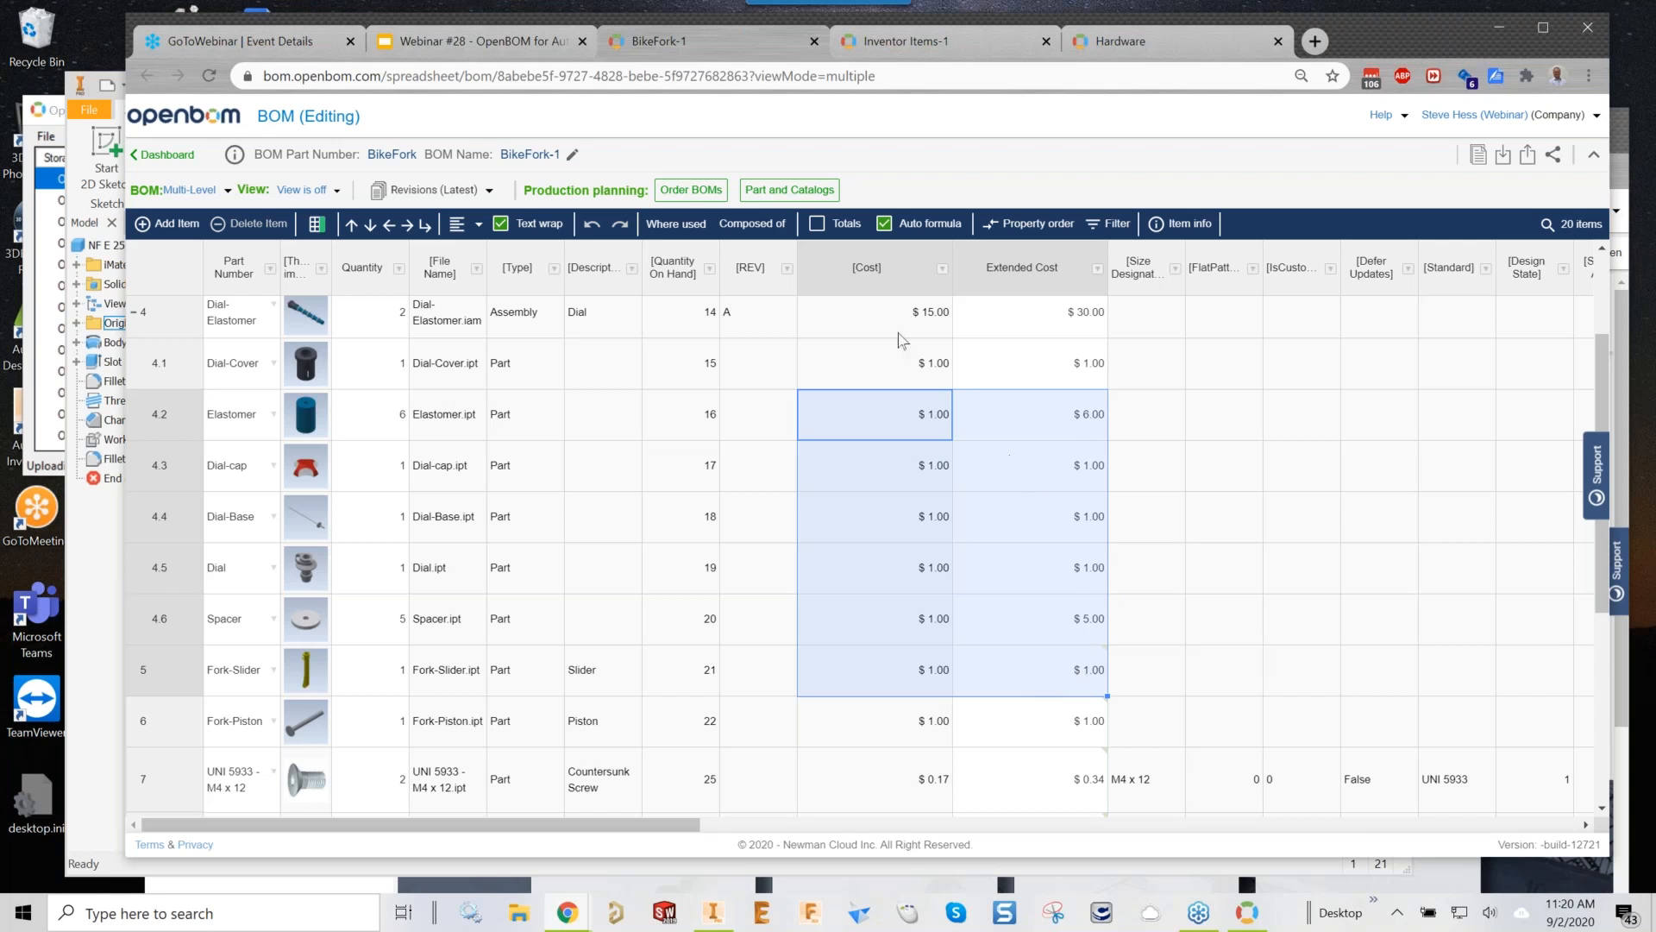
{"action": "left_click", "coordinate": [860, 318]}
{"action": "left_click_drag", "start_coordinate": [1064, 380], "coordinate": [1073, 687]}
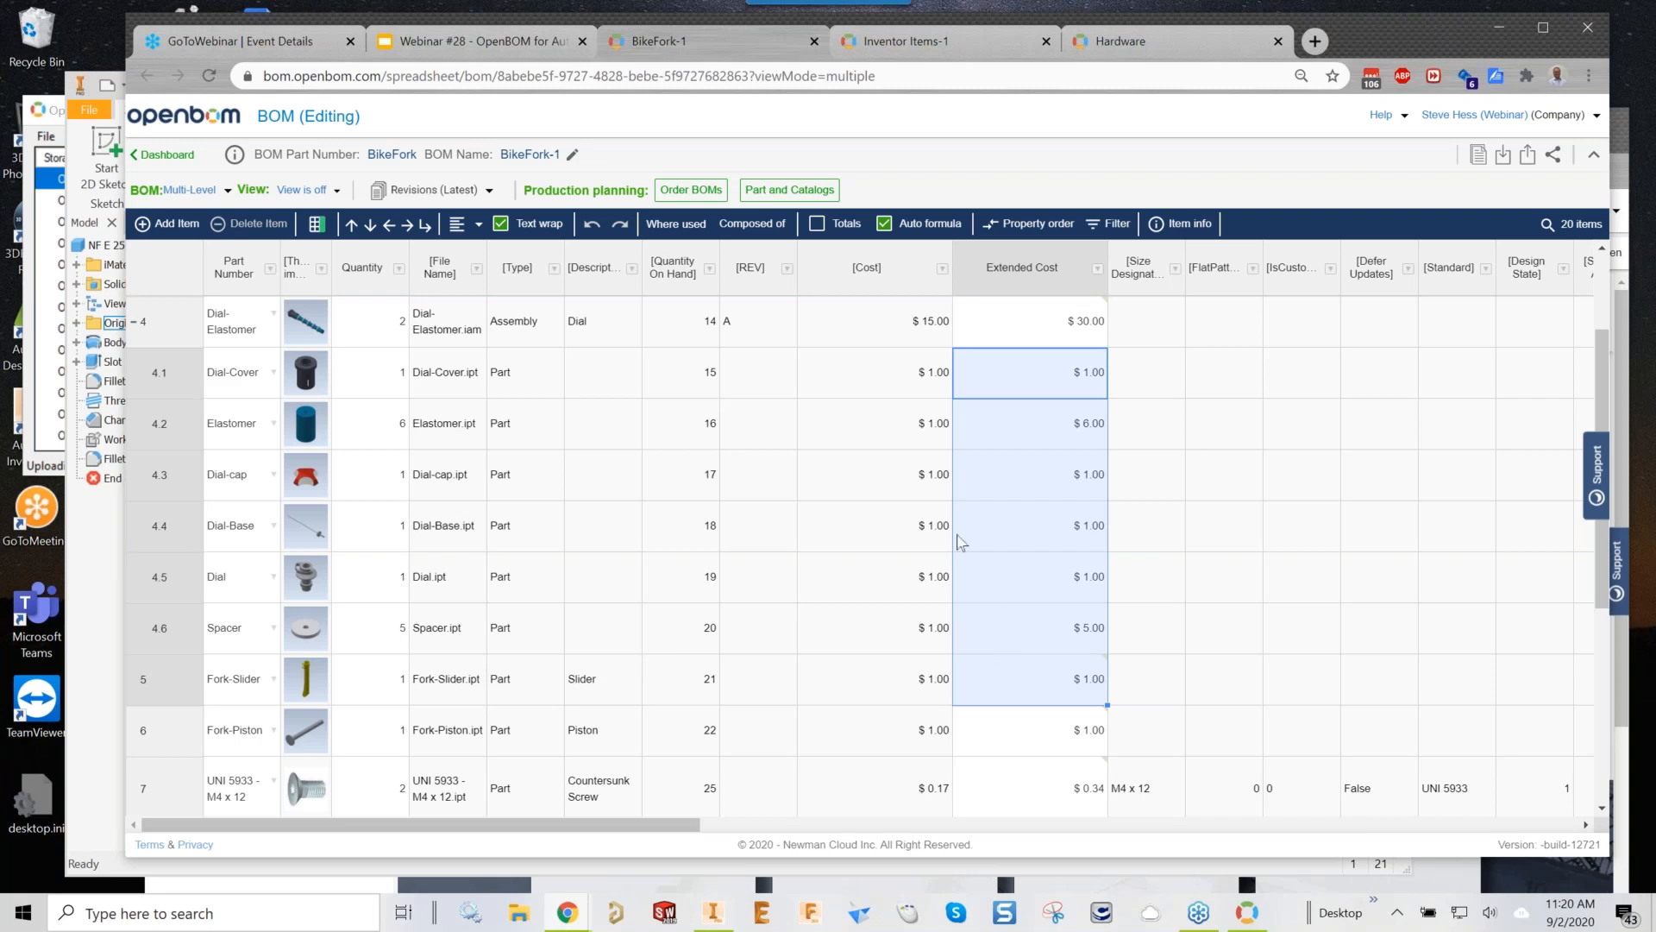
{"action": "left_click", "coordinate": [849, 335]}
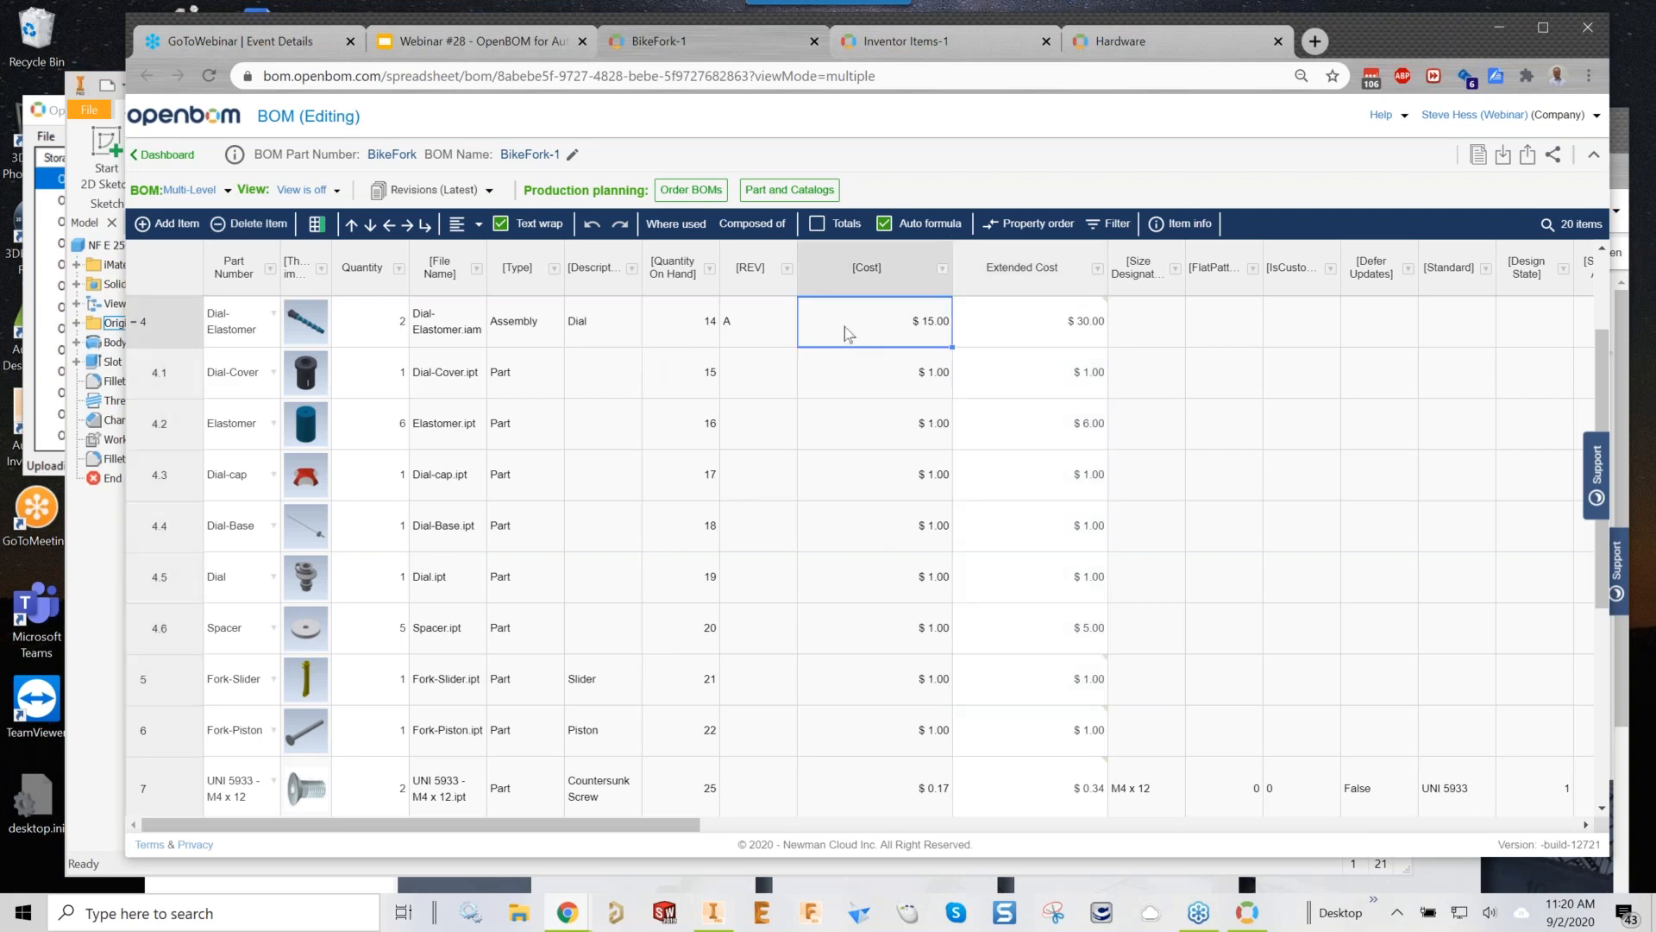
Check Dial-Elastomer's Extended Cost, and show the BOM totals row briefly to review the Extended Cost total
{"action": "left_click", "coordinate": [990, 321]}
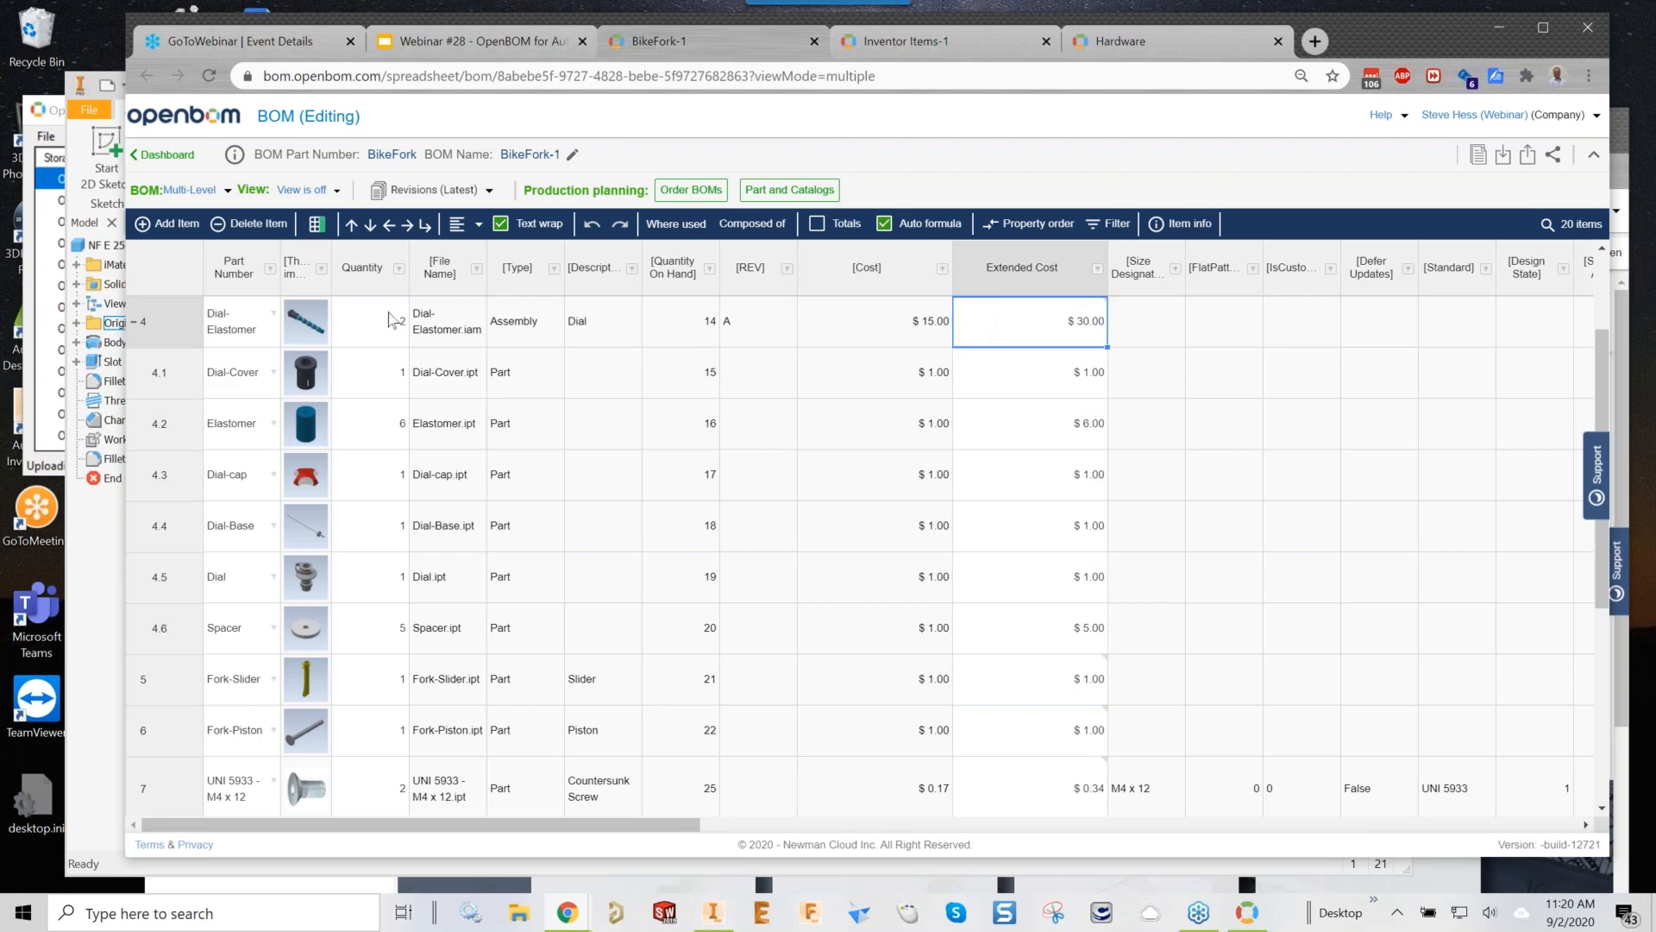
{"action": "left_click", "coordinate": [818, 226]}
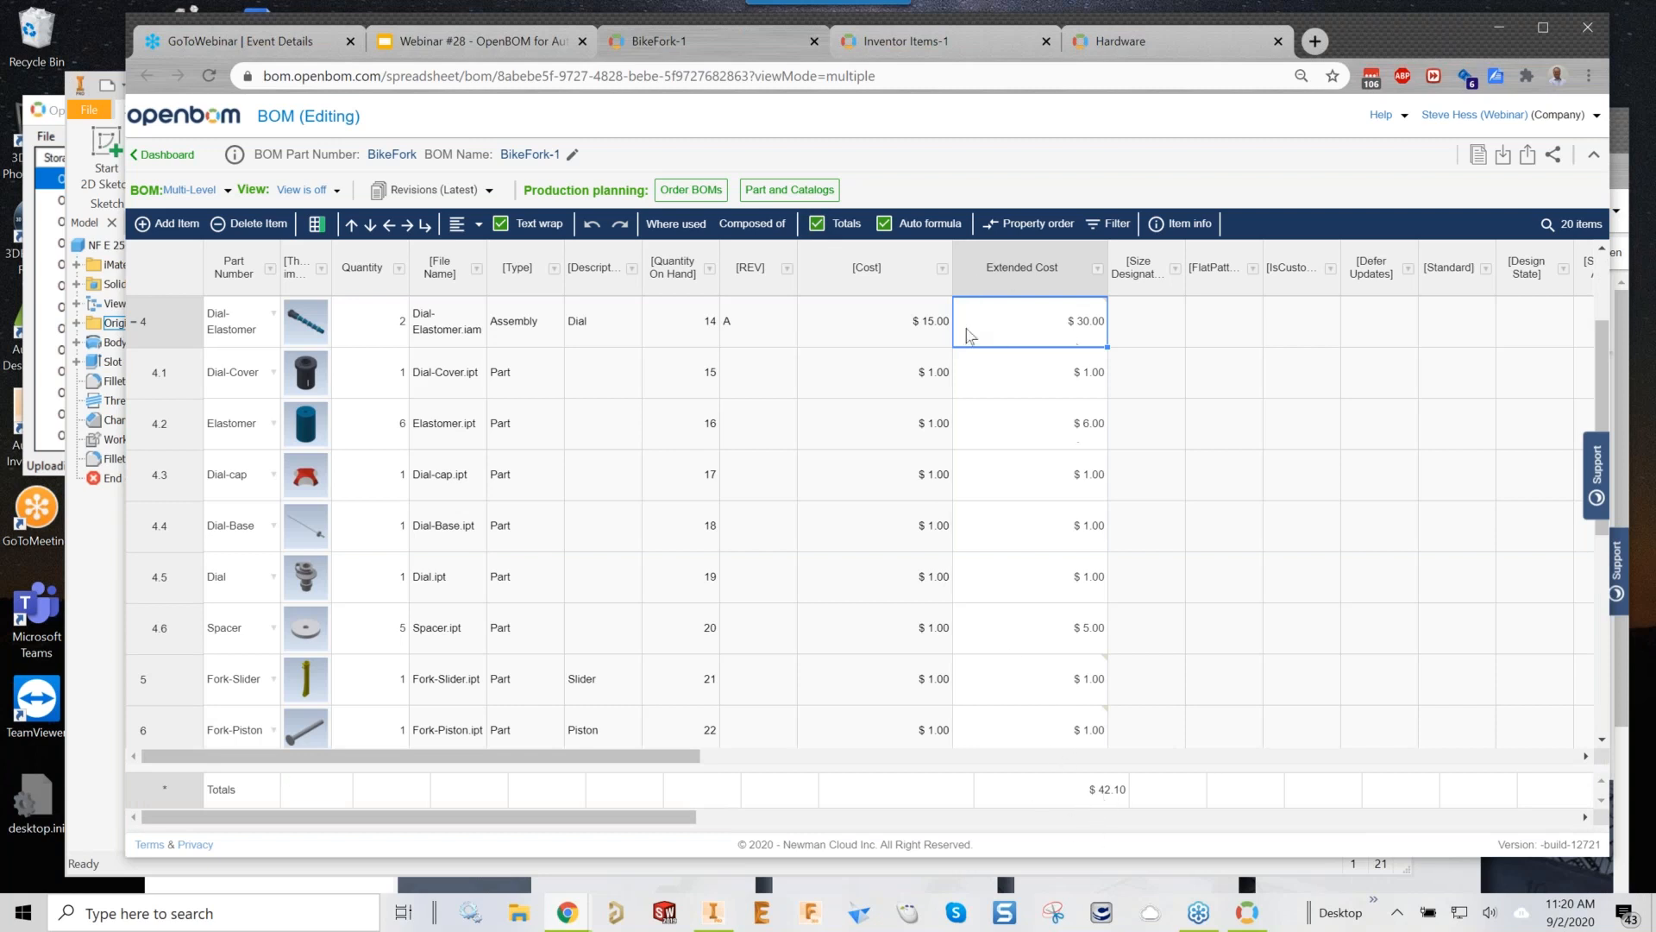
{"action": "left_click", "coordinate": [819, 226]}
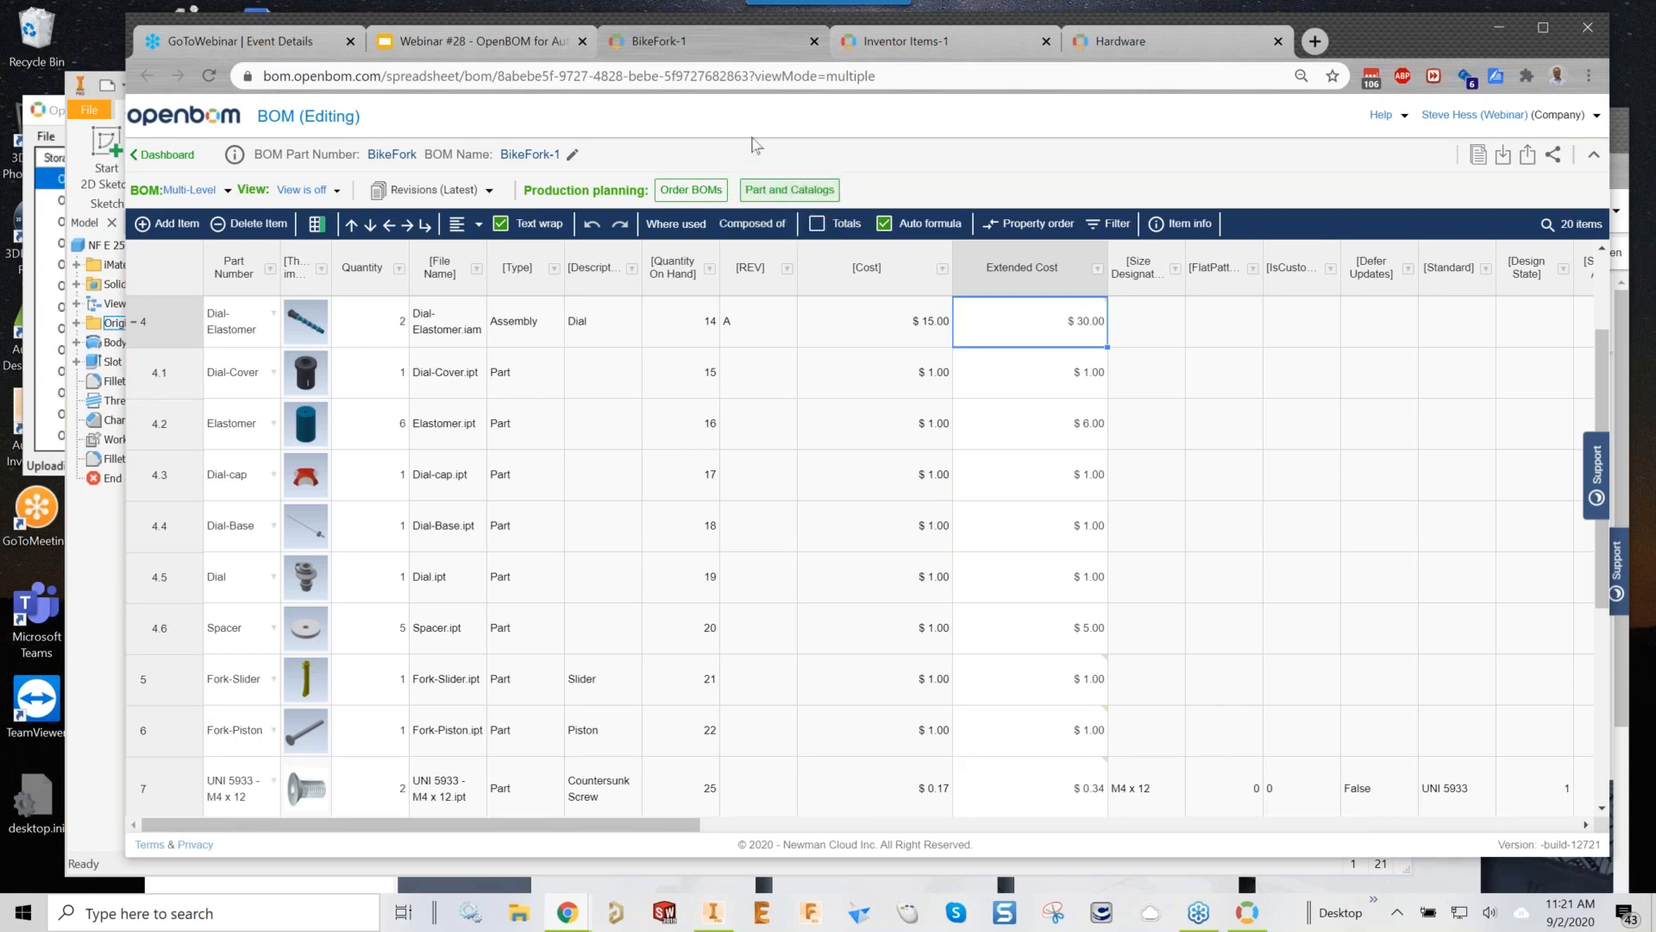
Switch to the Inventor Items-1 catalog and assign VendorList 1 as its vendor list
{"action": "left_click", "coordinate": [918, 44]}
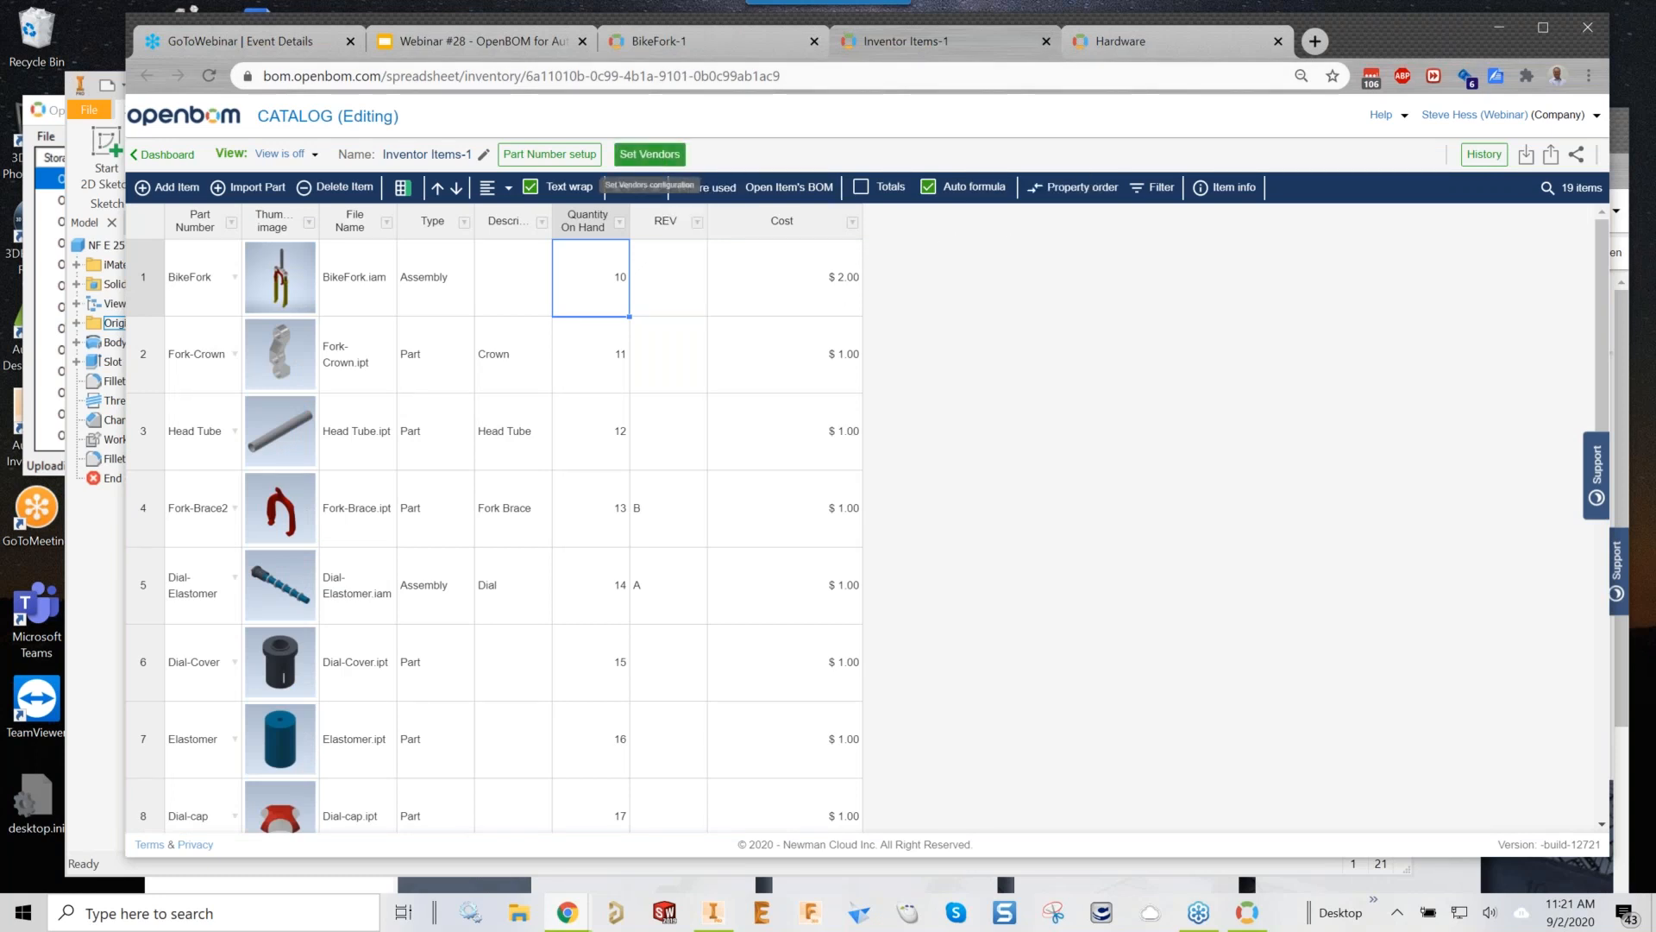
{"action": "left_click", "coordinate": [649, 155]}
{"action": "left_click", "coordinate": [670, 372]}
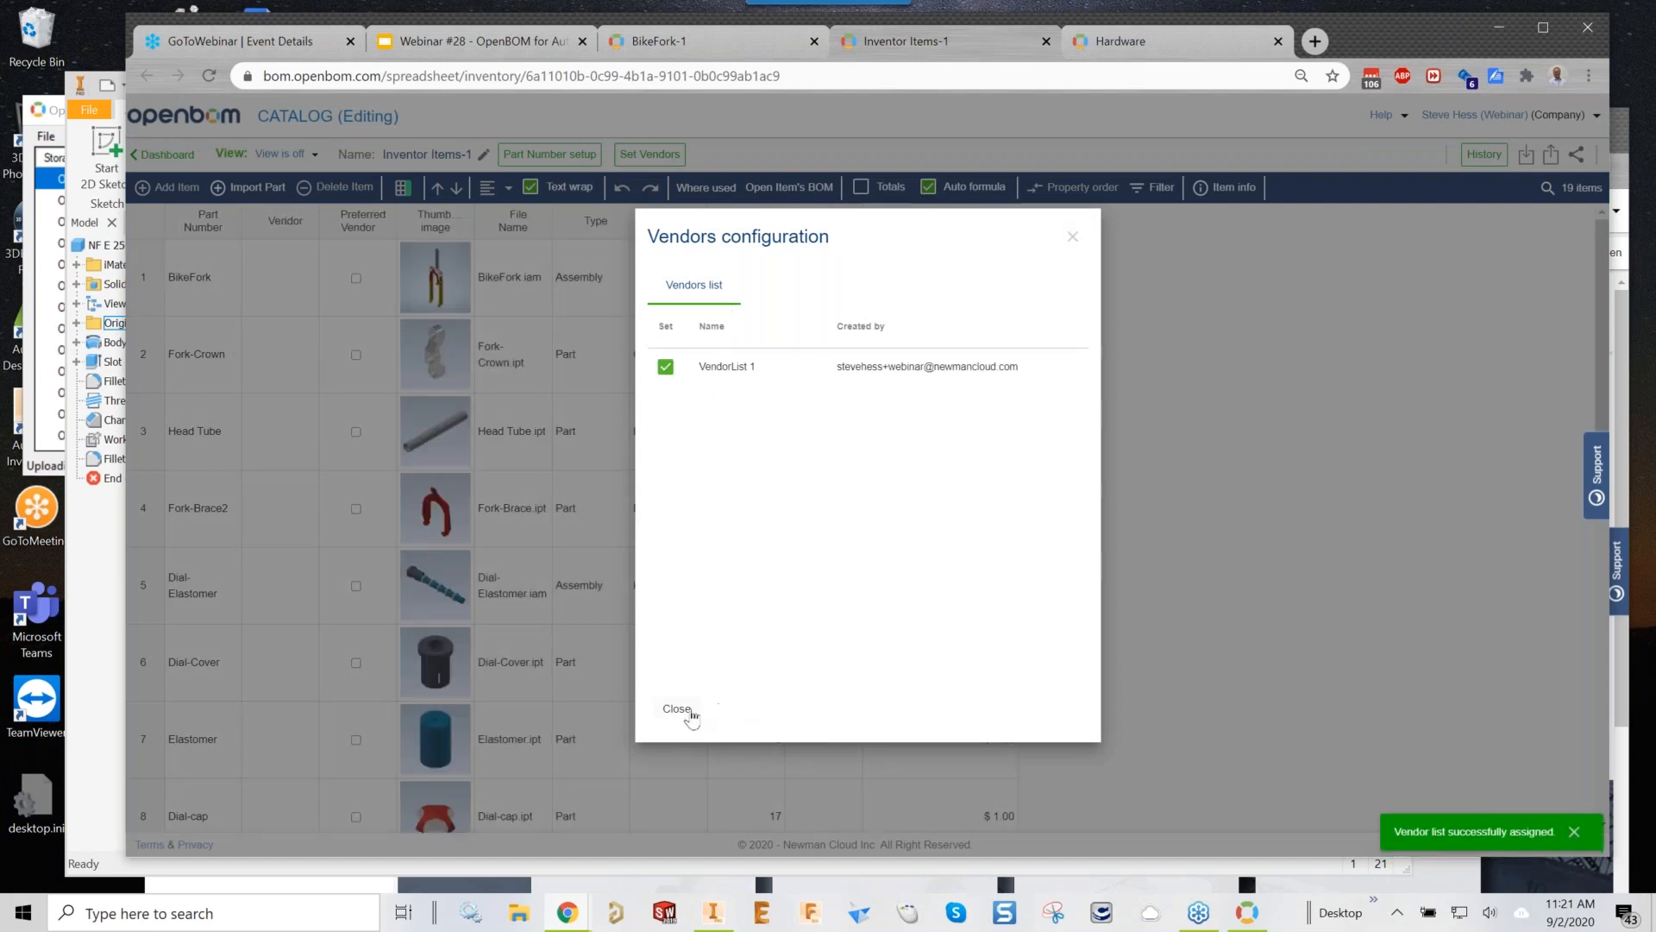
{"action": "left_click", "coordinate": [683, 709]}
Set the vendor of the BikeFork item to In House
{"action": "left_click", "coordinate": [301, 298]}
{"action": "type", "text": "in"}
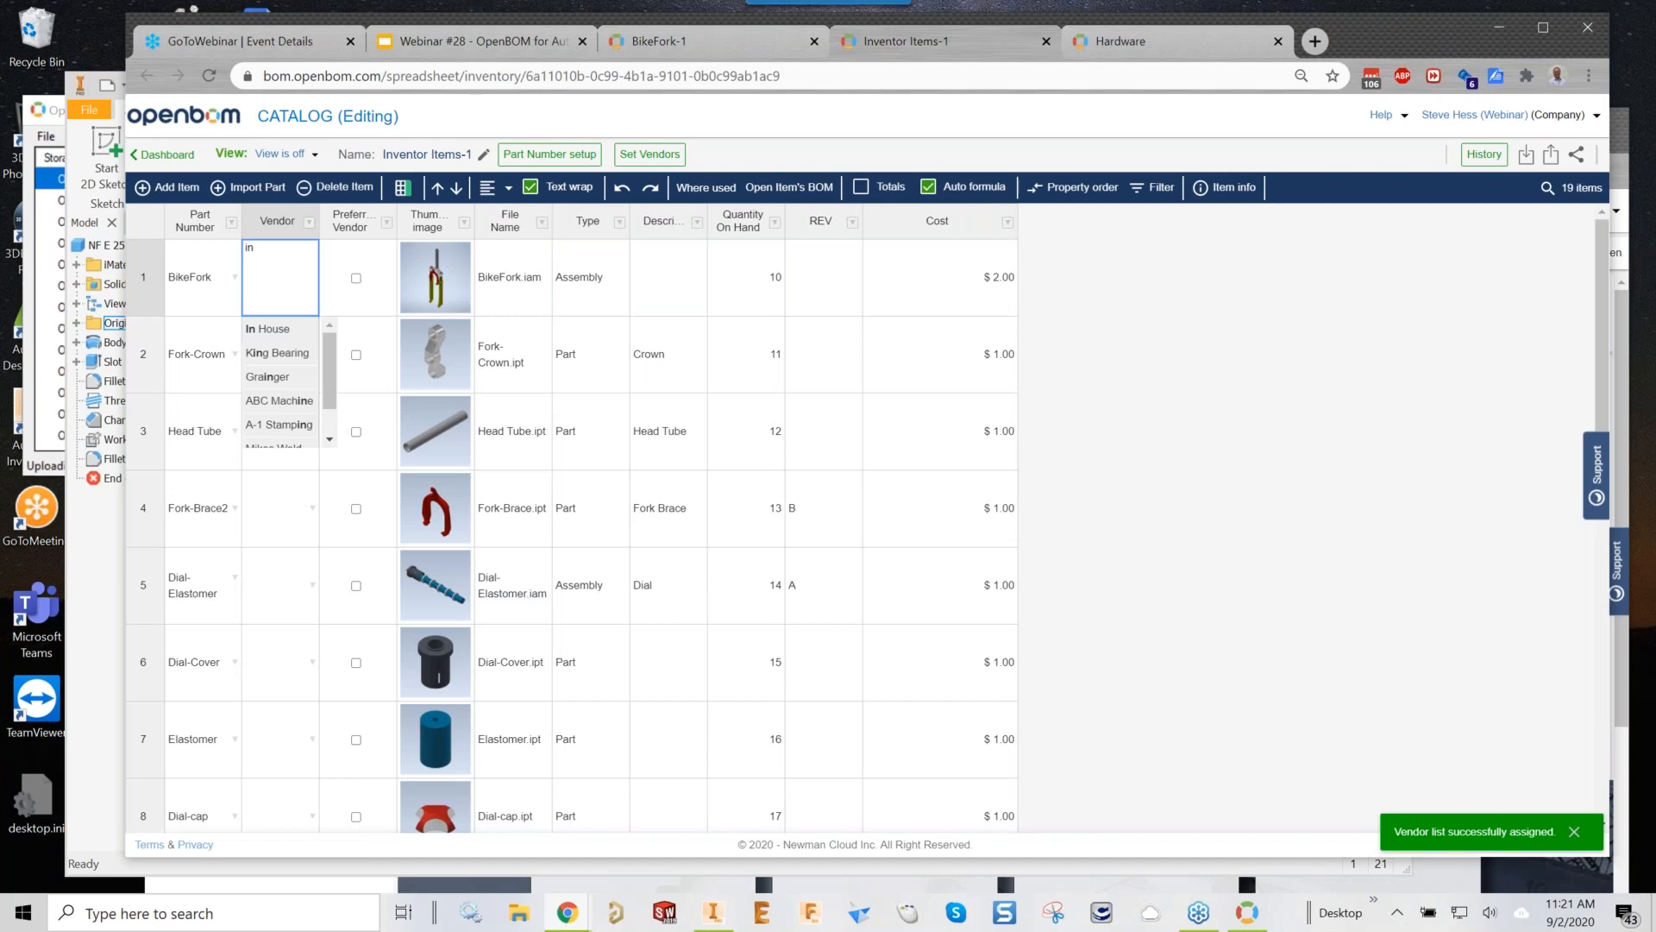
{"action": "left_click", "coordinate": [285, 331]}
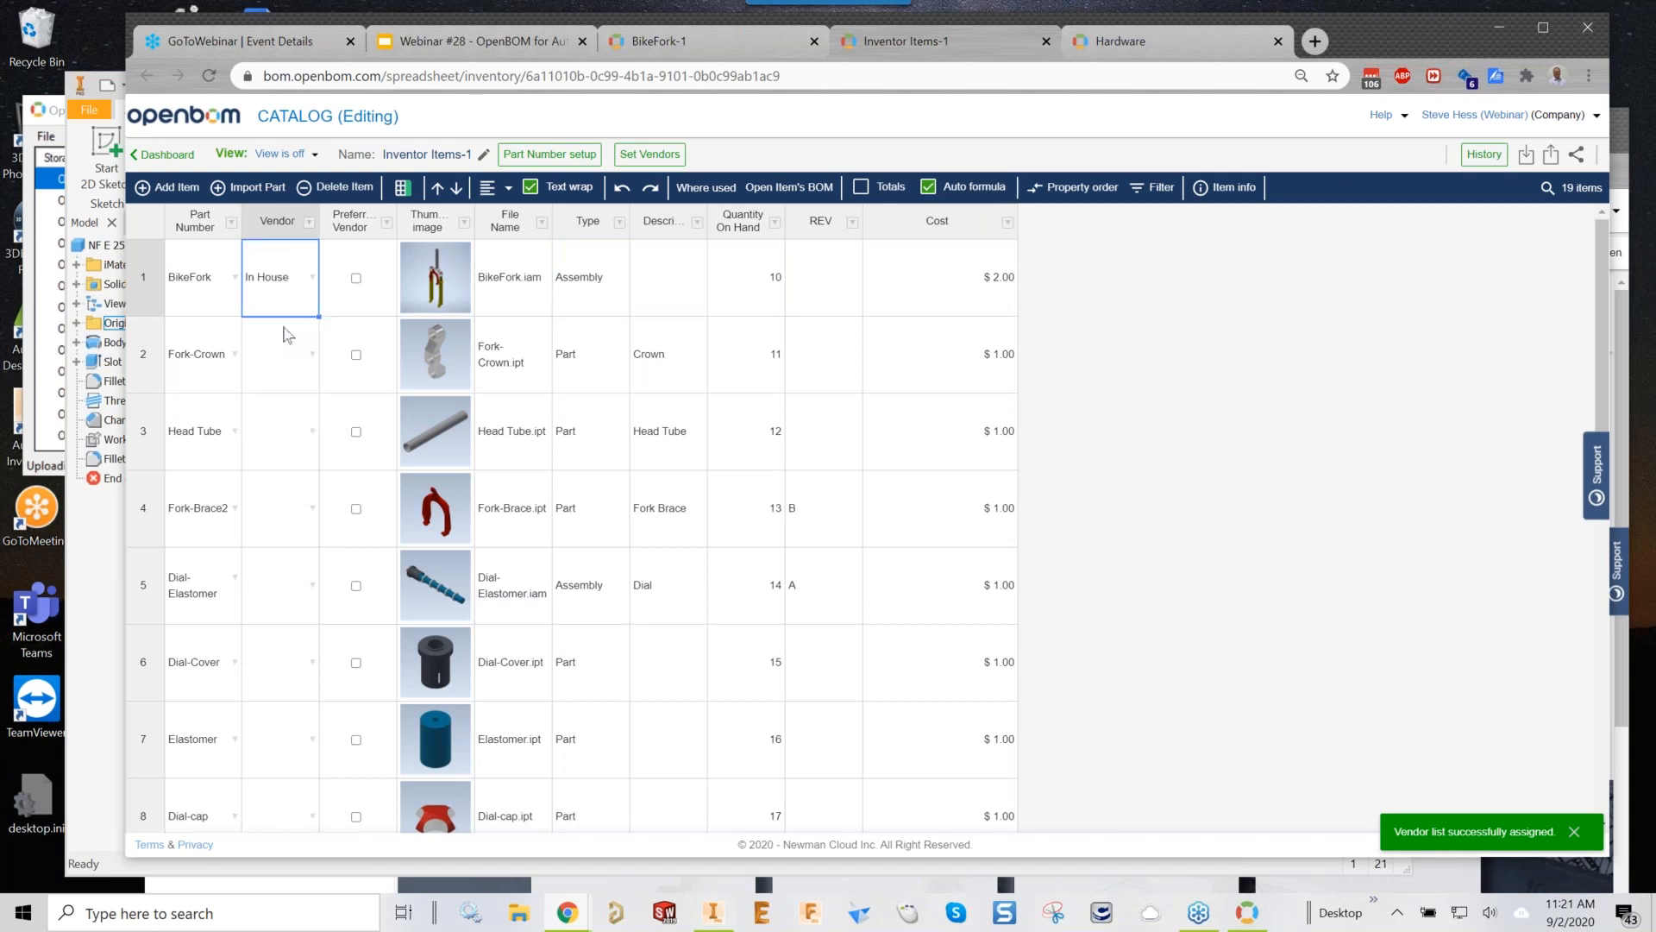
Set Fork-Crown's vendor to Steve's molding and fill it down through the Elastomer row
{"action": "left_click", "coordinate": [278, 369]}
{"action": "type", "text": "Steve"}
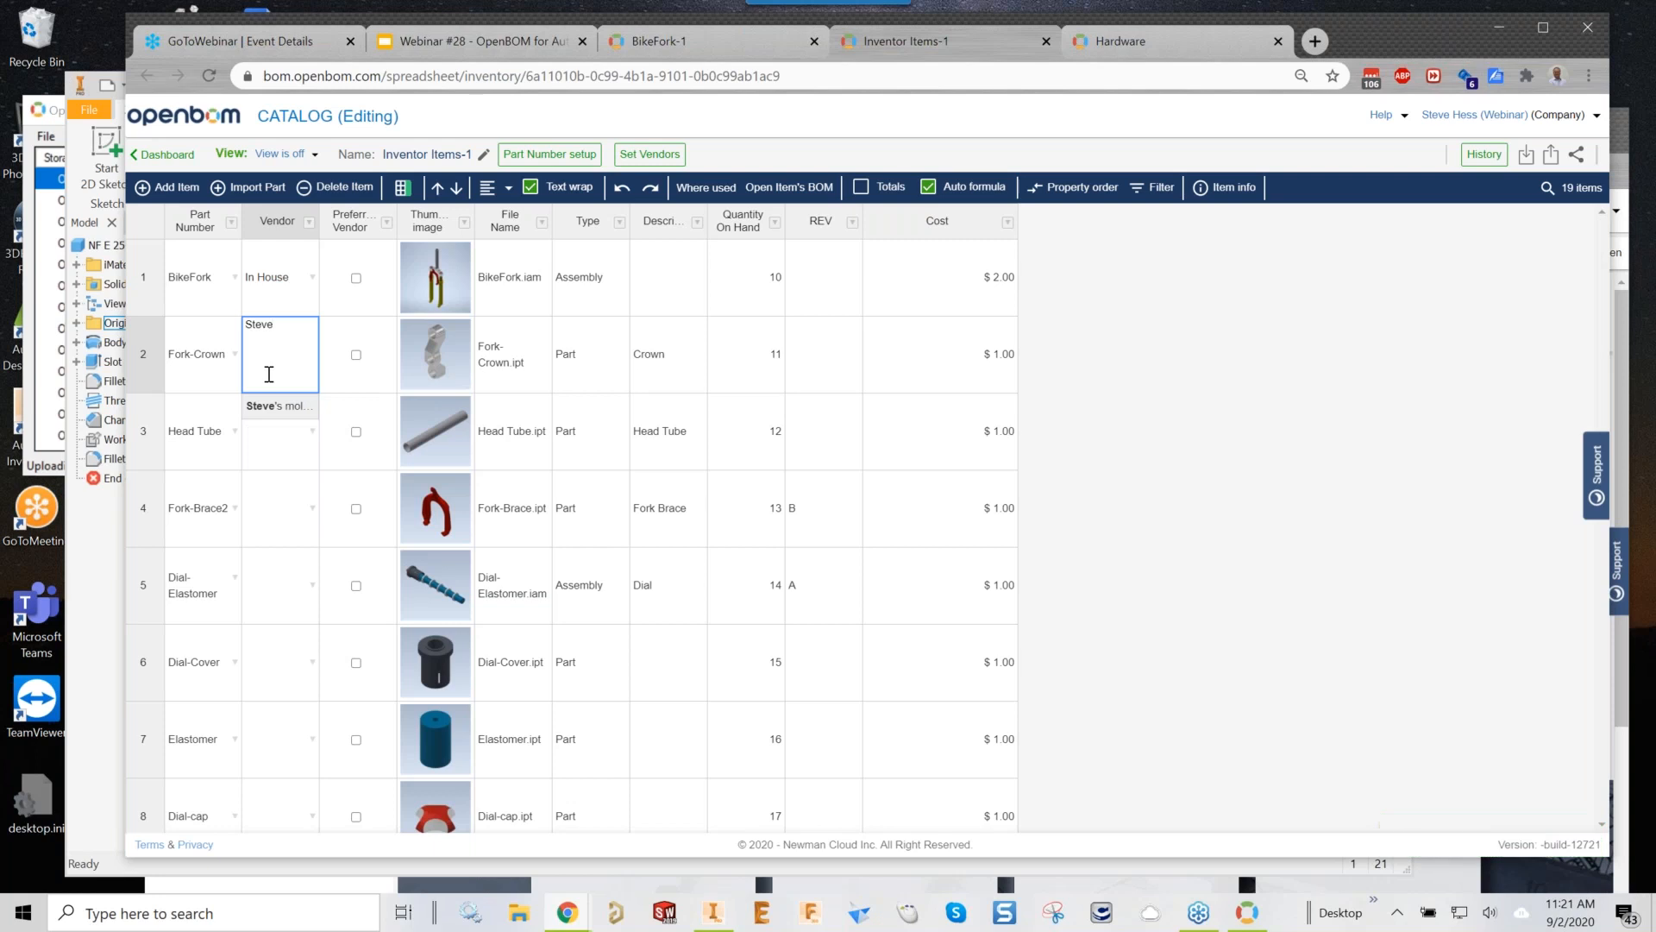
{"action": "left_click", "coordinate": [274, 407]}
{"action": "left_click", "coordinate": [278, 457]}
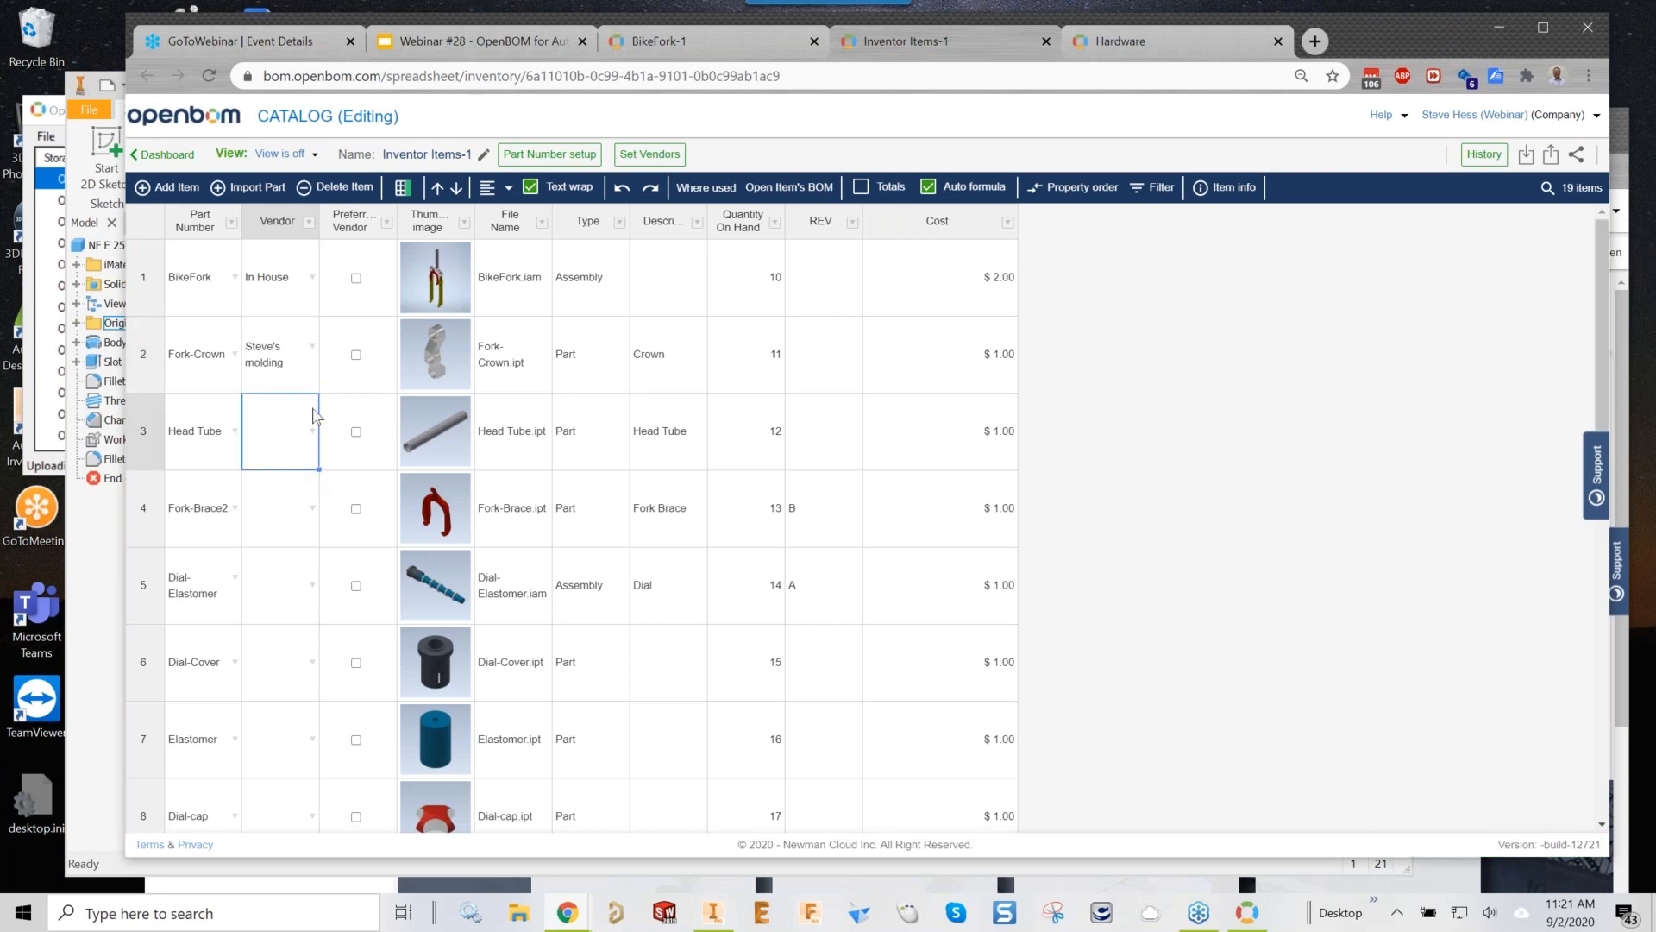
{"action": "left_click", "coordinate": [301, 390]}
{"action": "left_click_drag", "start_coordinate": [319, 393], "coordinate": [320, 763]}
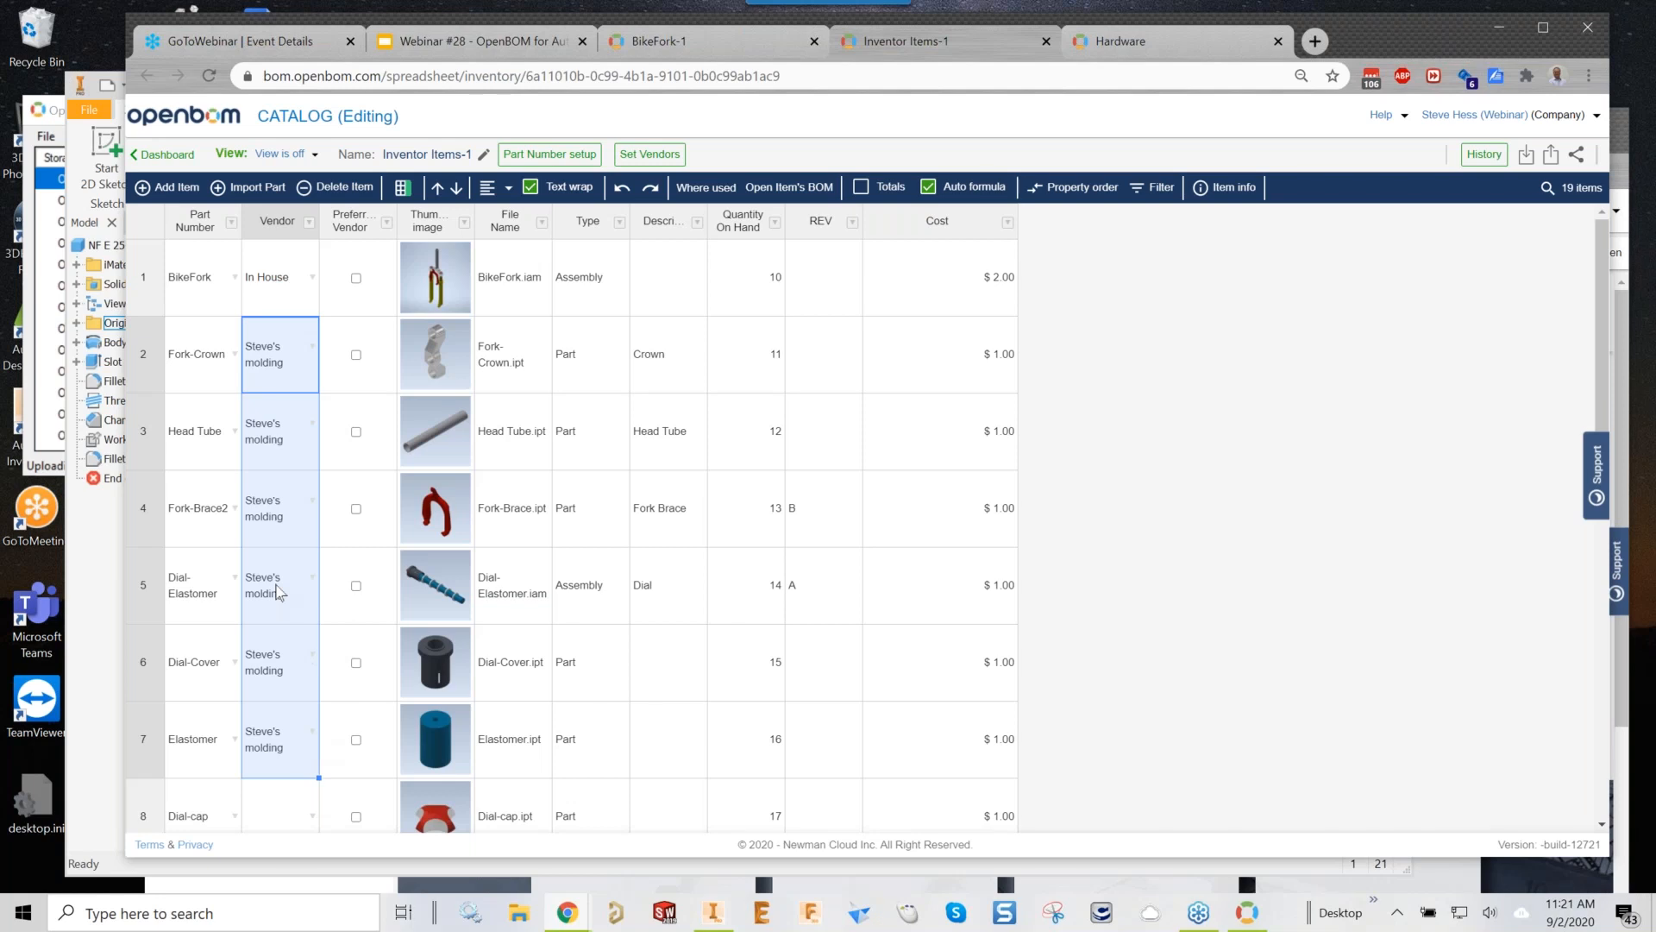
Set Dial-cap's vendor to ABC Machine and fill it down the item rows below
{"action": "scroll", "coordinate": [276, 592], "scroll_direction": "down", "scroll_amount": 8}
{"action": "scroll", "coordinate": [276, 592], "scroll_direction": "up", "scroll_amount": 2}
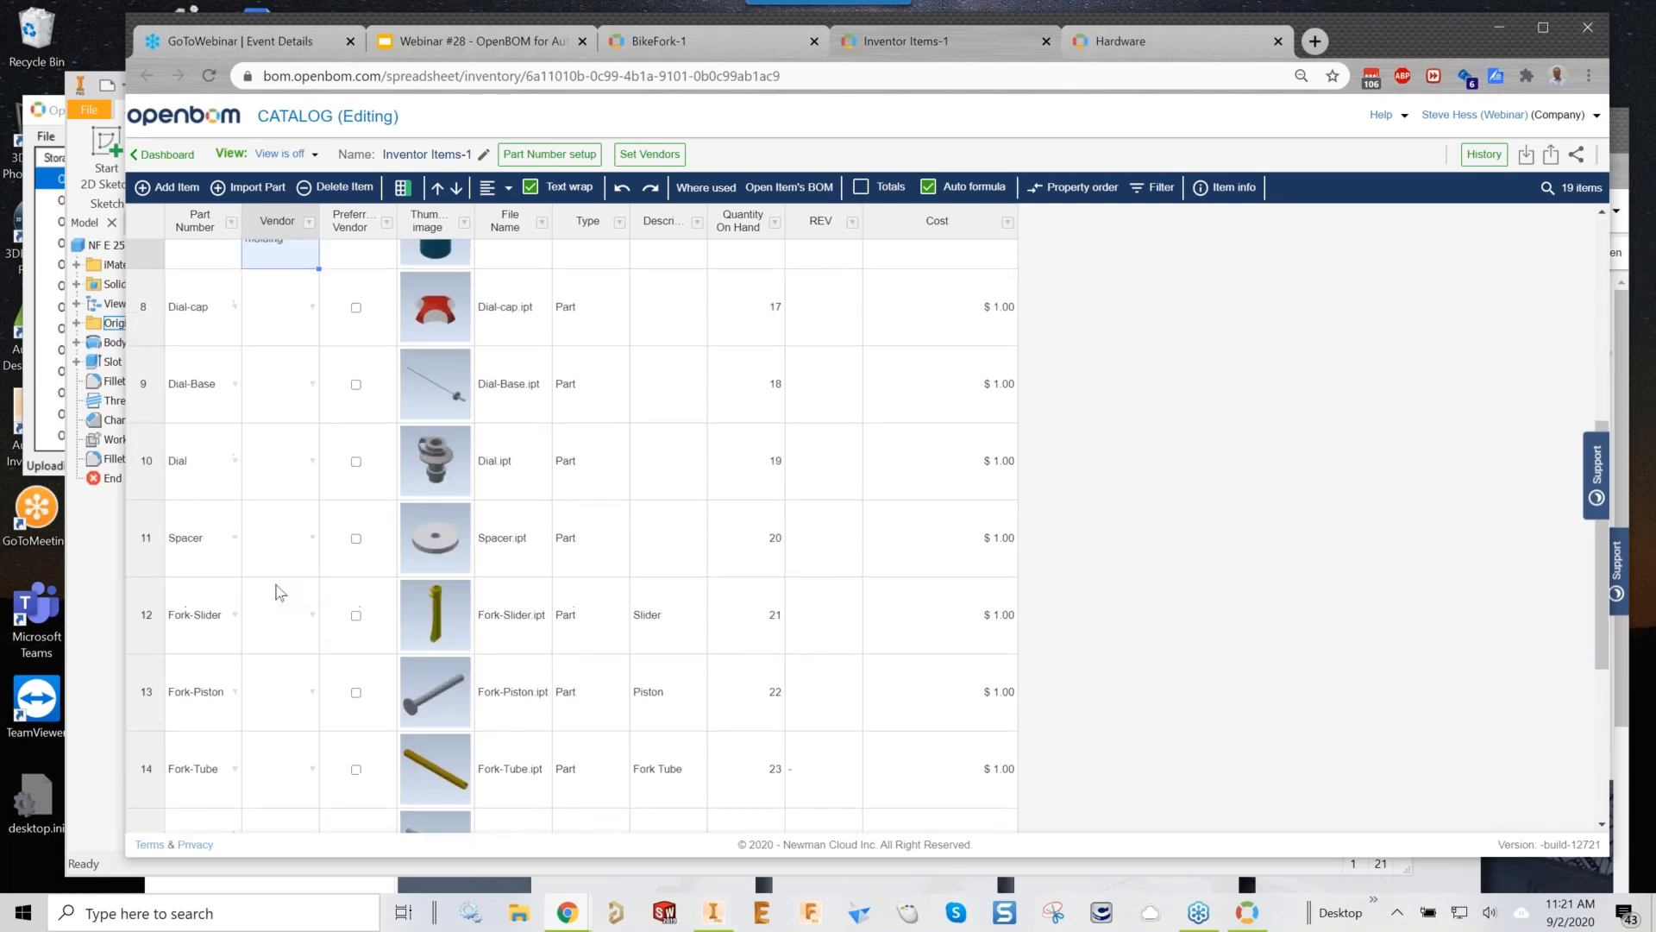
{"action": "left_click", "coordinate": [278, 341]}
{"action": "type", "text": "Machine"}
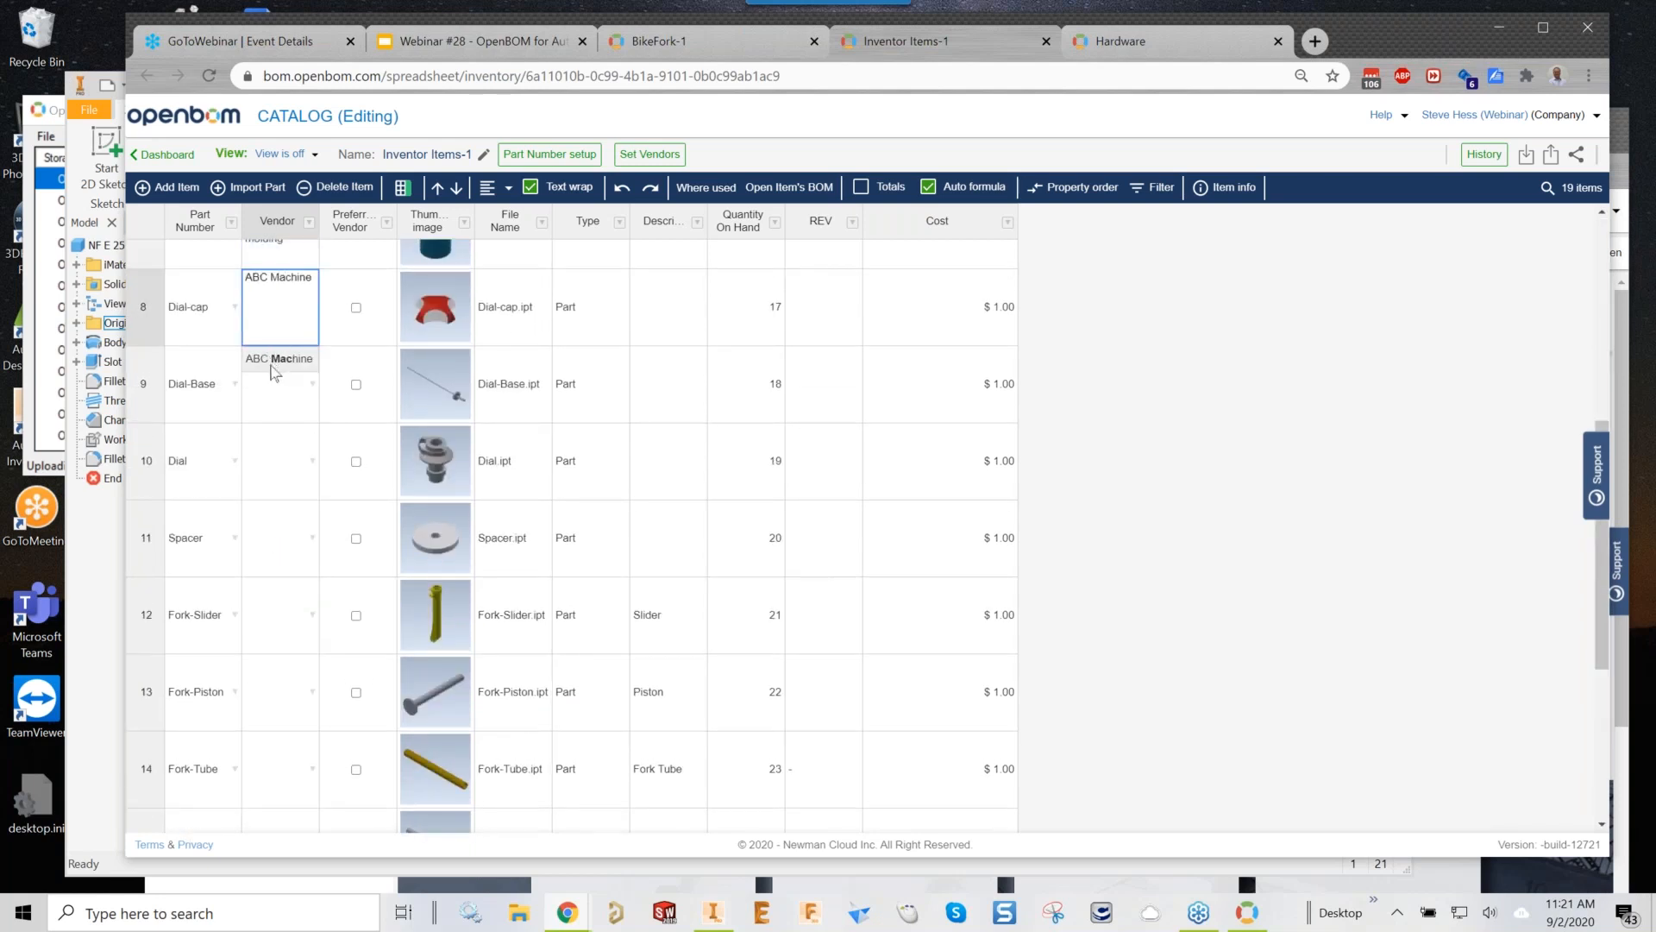
{"action": "left_click", "coordinate": [276, 364]}
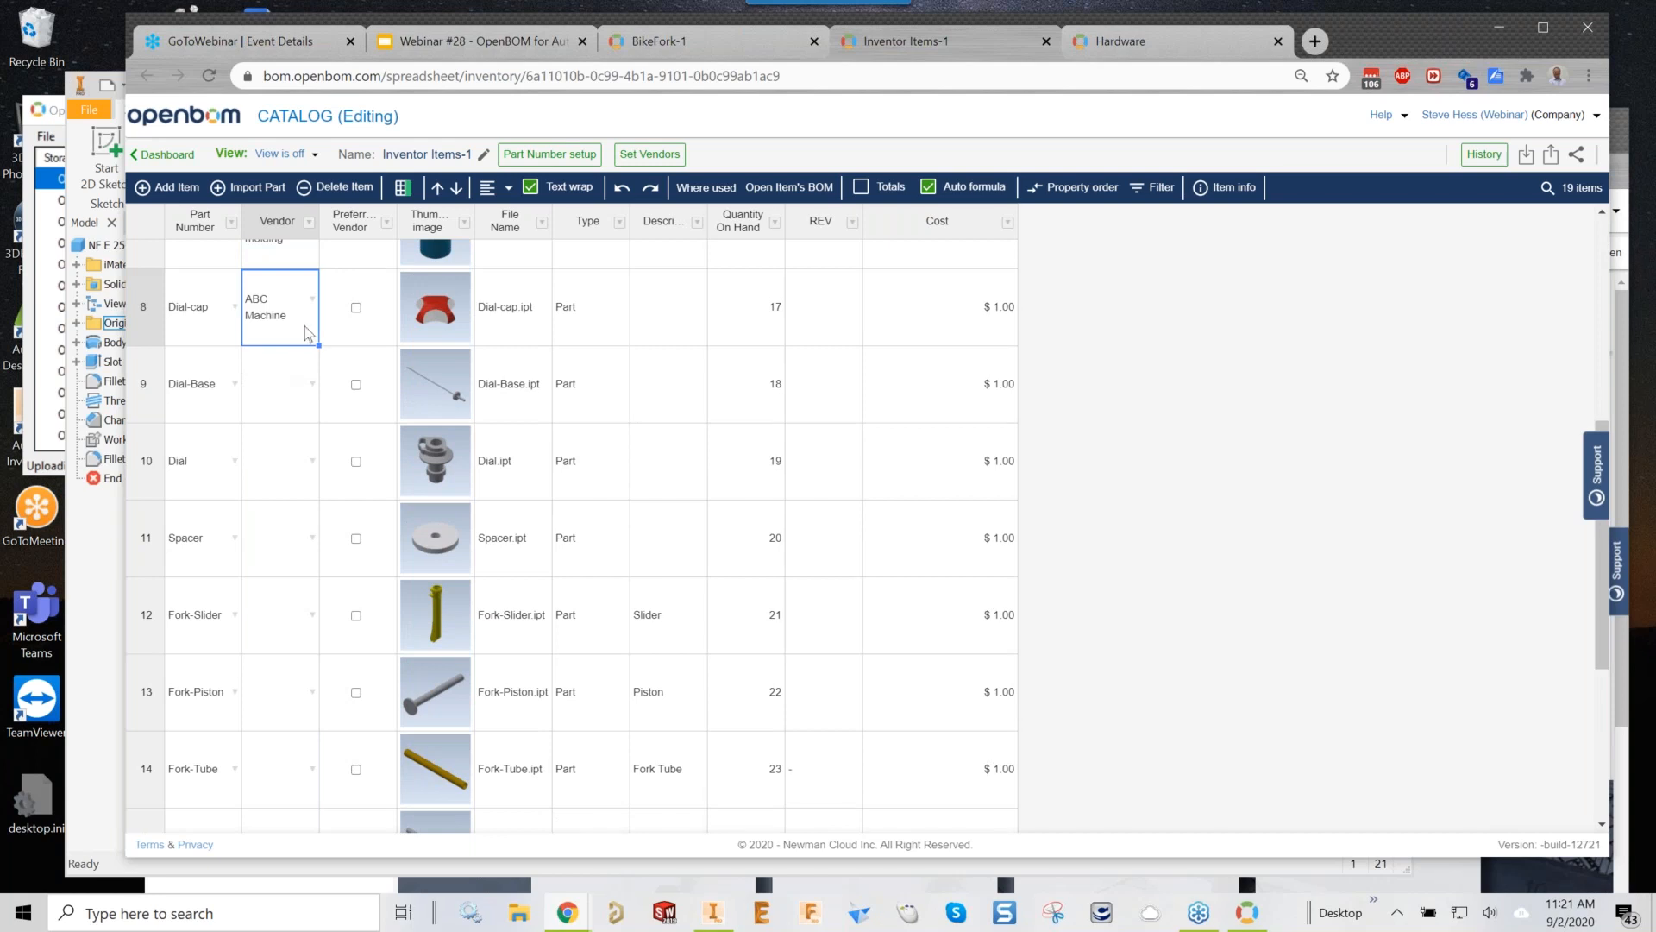
{"action": "left_click_drag", "start_coordinate": [316, 346], "coordinate": [322, 780]}
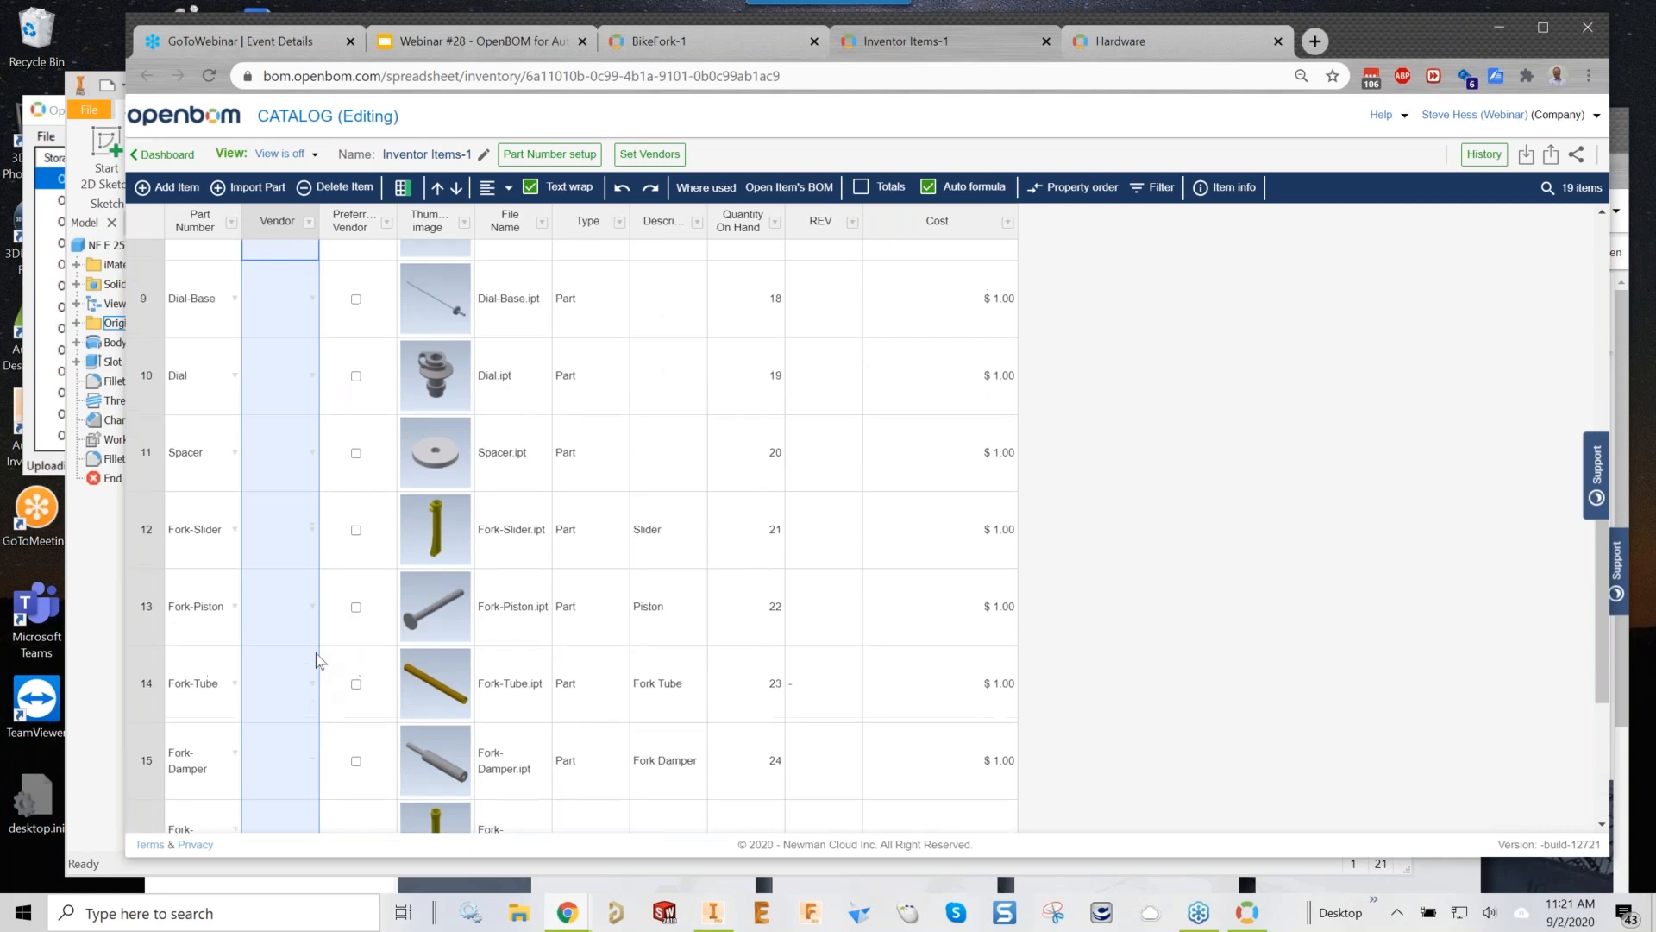
{"action": "scroll", "coordinate": [316, 659], "scroll_direction": "down", "scroll_amount": 3}
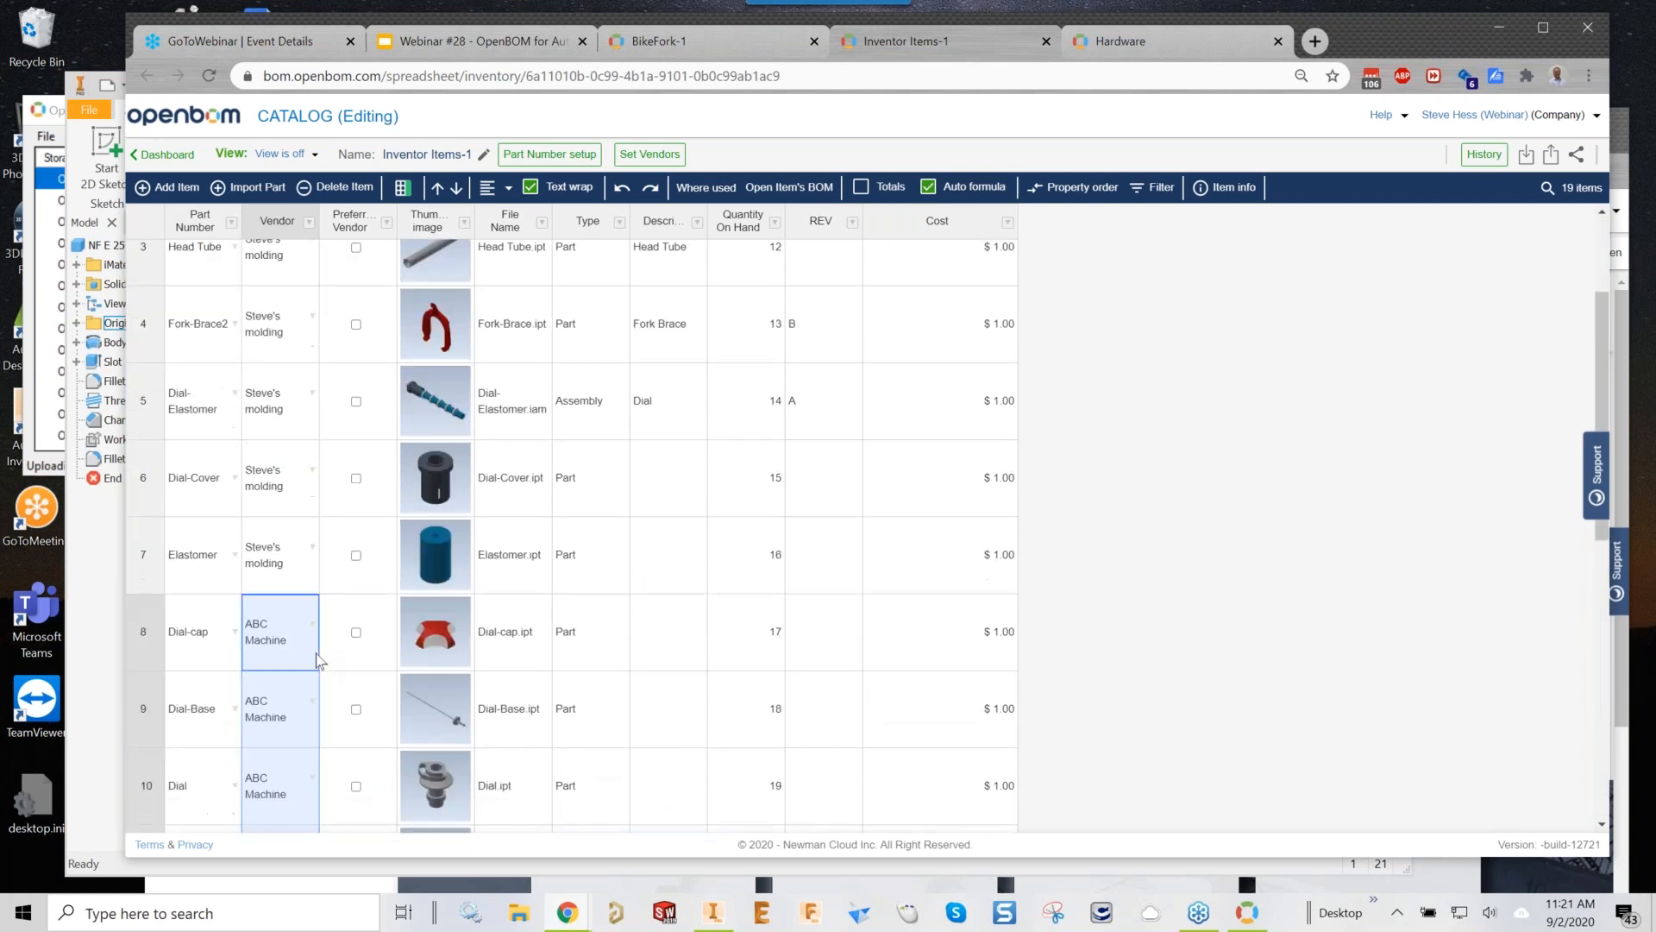
Change the vendor of the Spacer item to Grainger and review the vendor assignments around it
{"action": "scroll", "coordinate": [687, 514], "scroll_direction": "down", "scroll_amount": 5}
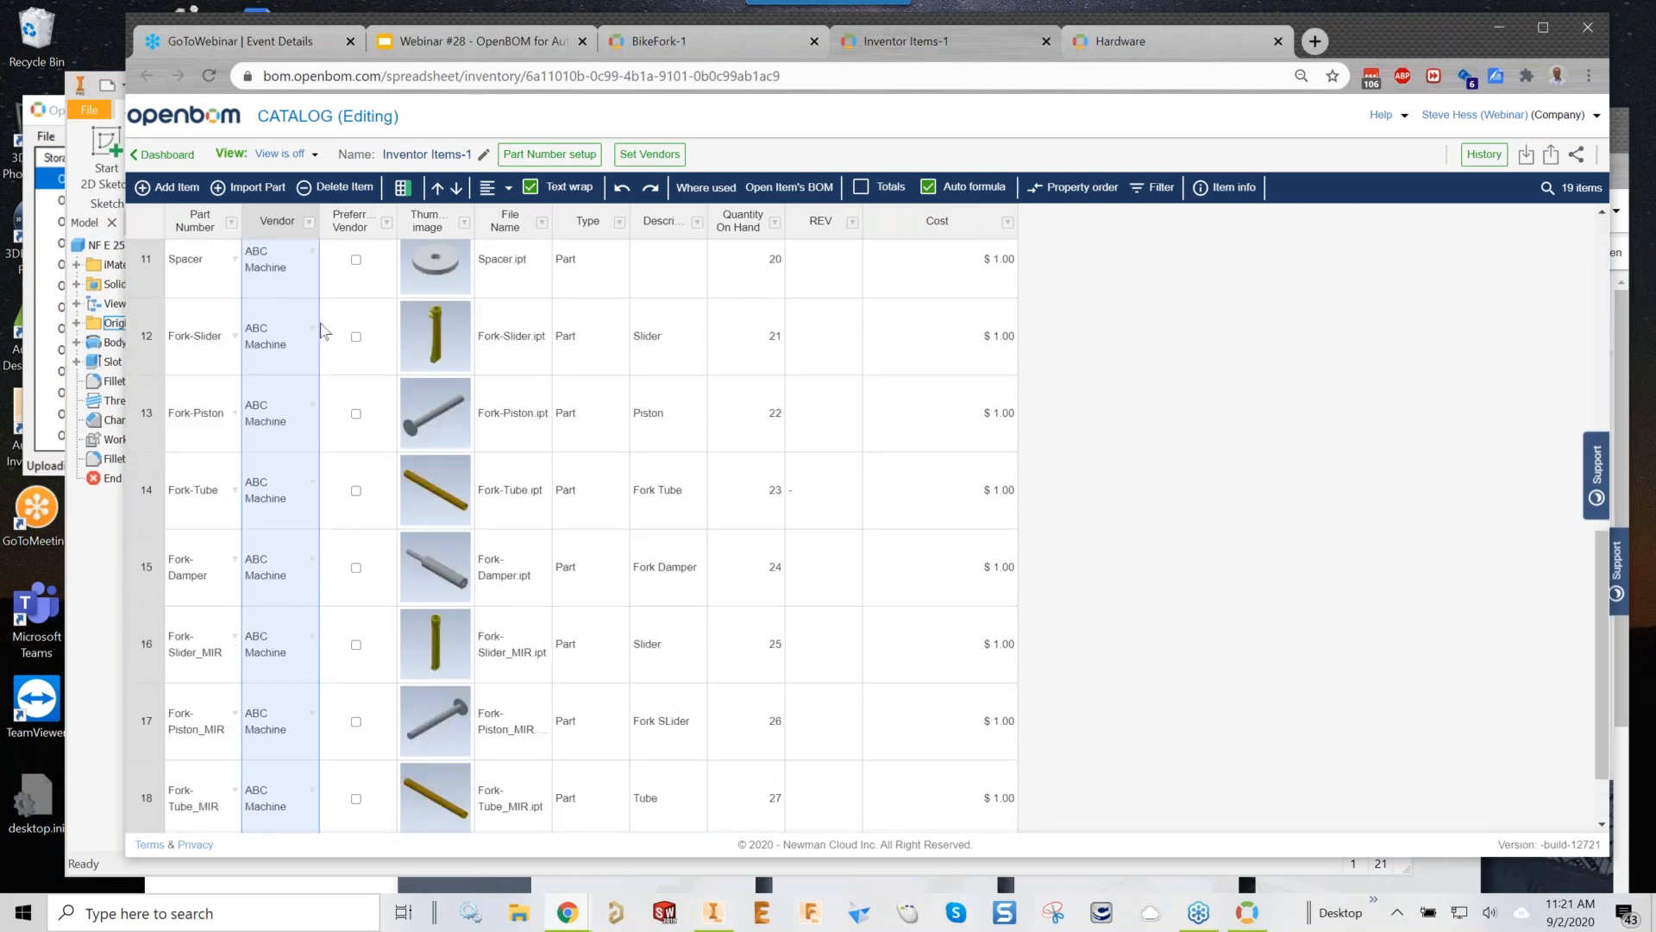
{"action": "left_click", "coordinate": [271, 287]}
{"action": "double_click", "coordinate": [272, 290]}
{"action": "type", "text": "Grainger"}
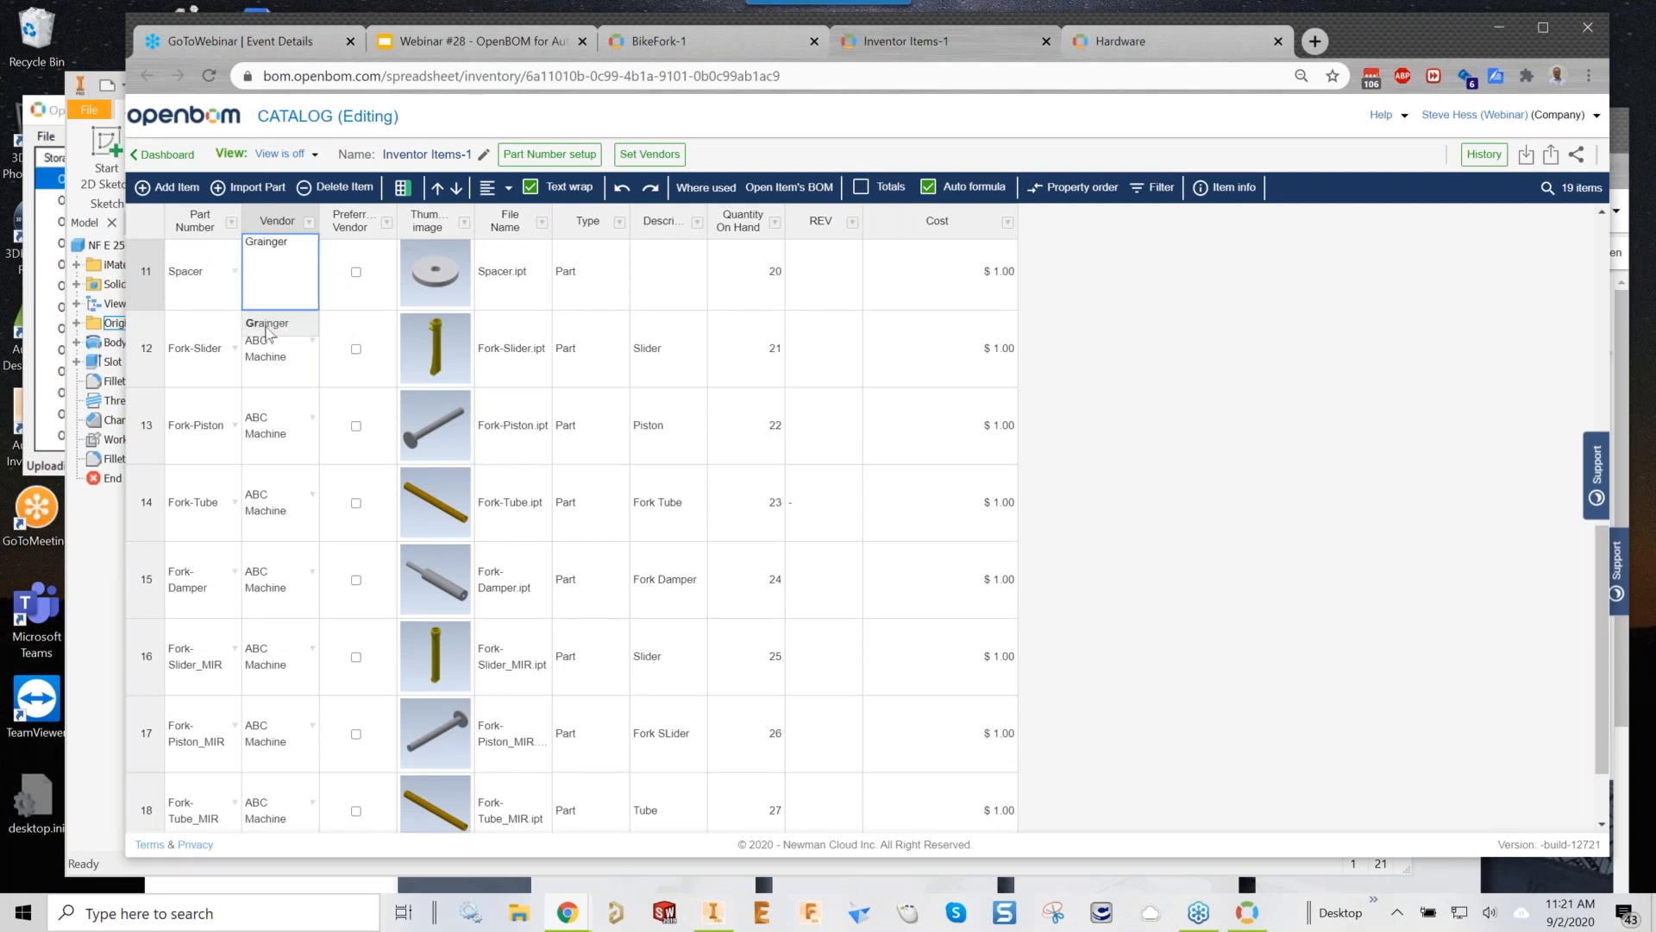
{"action": "left_click", "coordinate": [268, 326]}
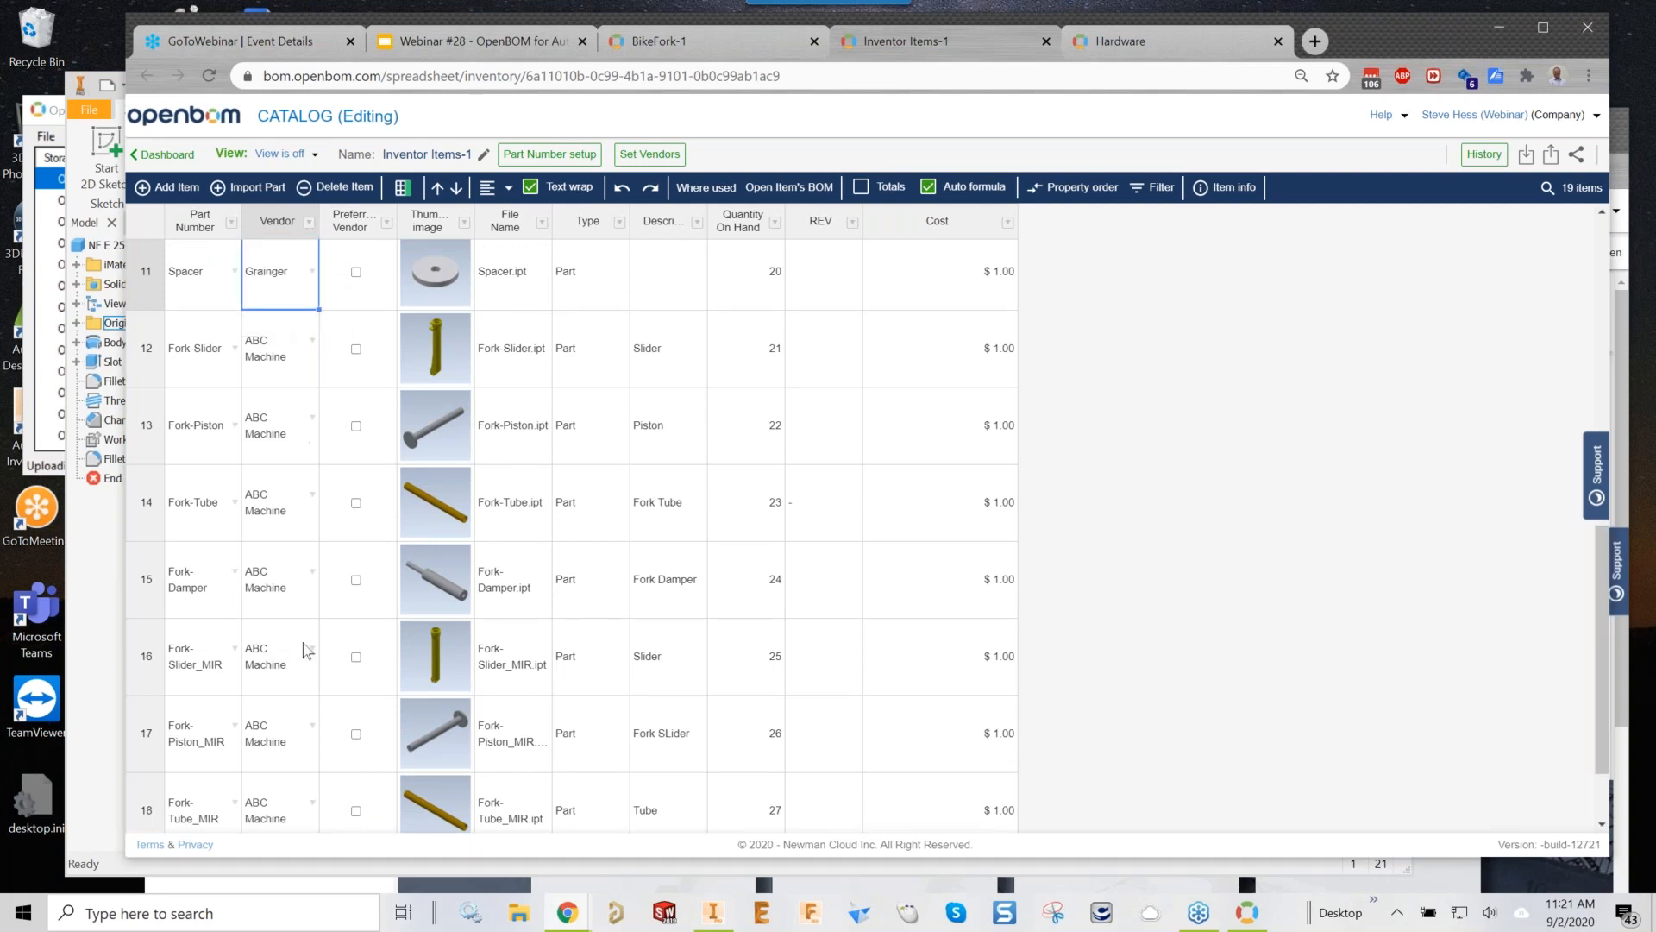
{"action": "scroll", "coordinate": [408, 596], "scroll_direction": "down", "scroll_amount": 1}
{"action": "scroll", "coordinate": [464, 595], "scroll_direction": "up", "scroll_amount": 4}
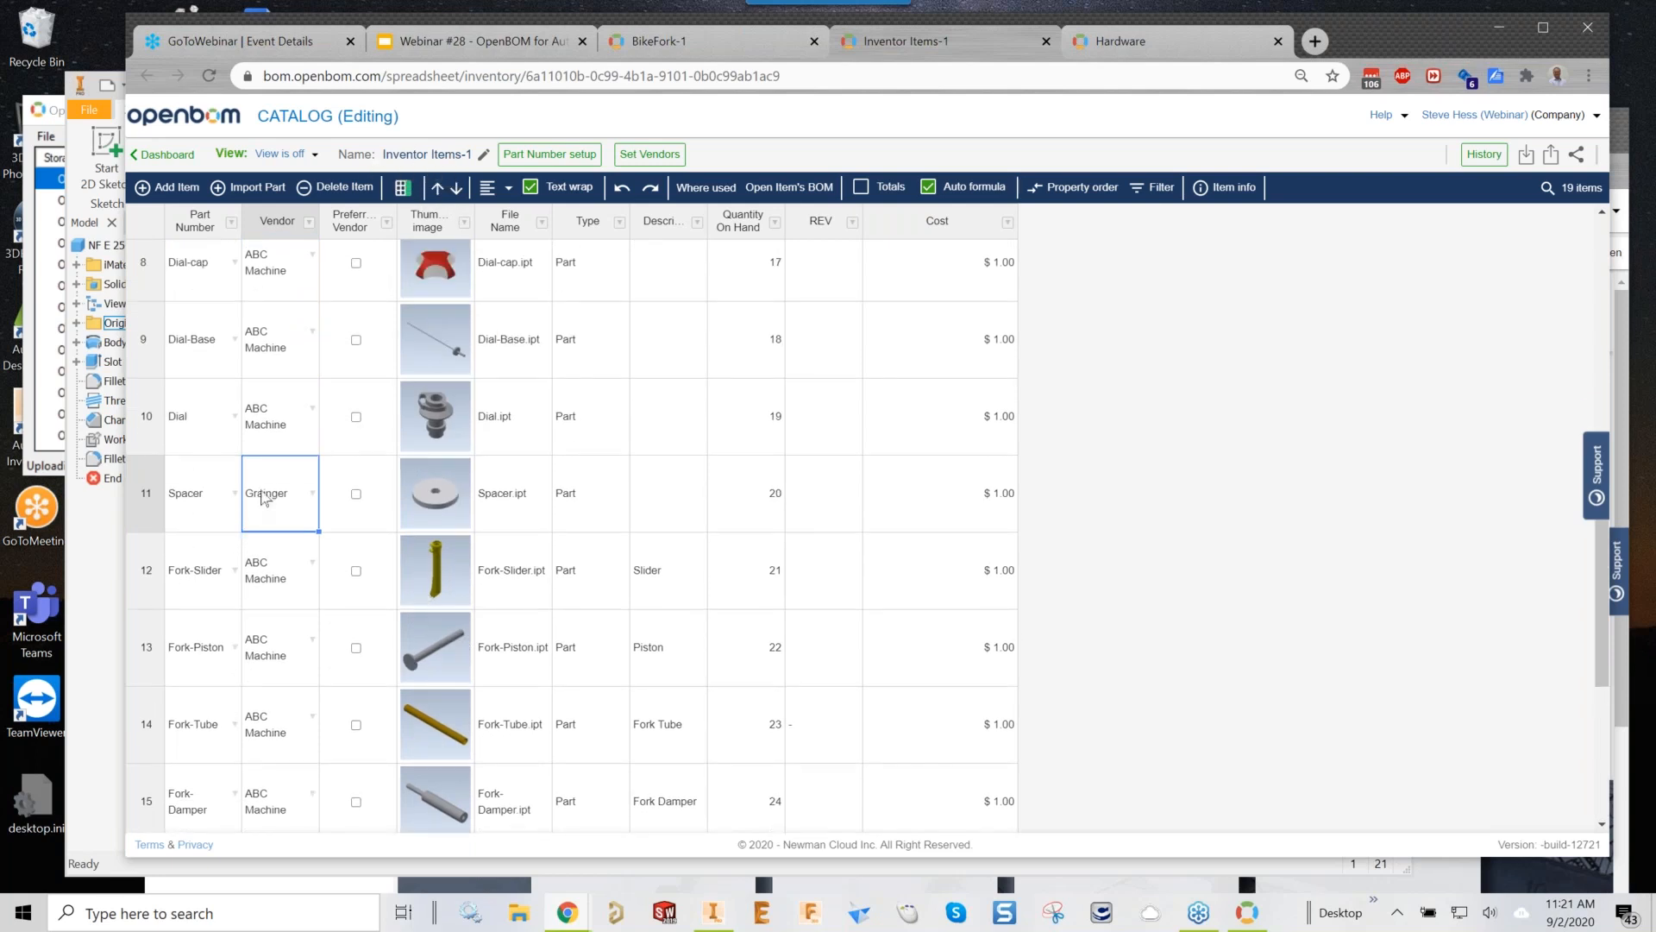
Assign VendorList 1 as the vendor list of the Hardware catalog
{"action": "left_click", "coordinate": [1131, 45]}
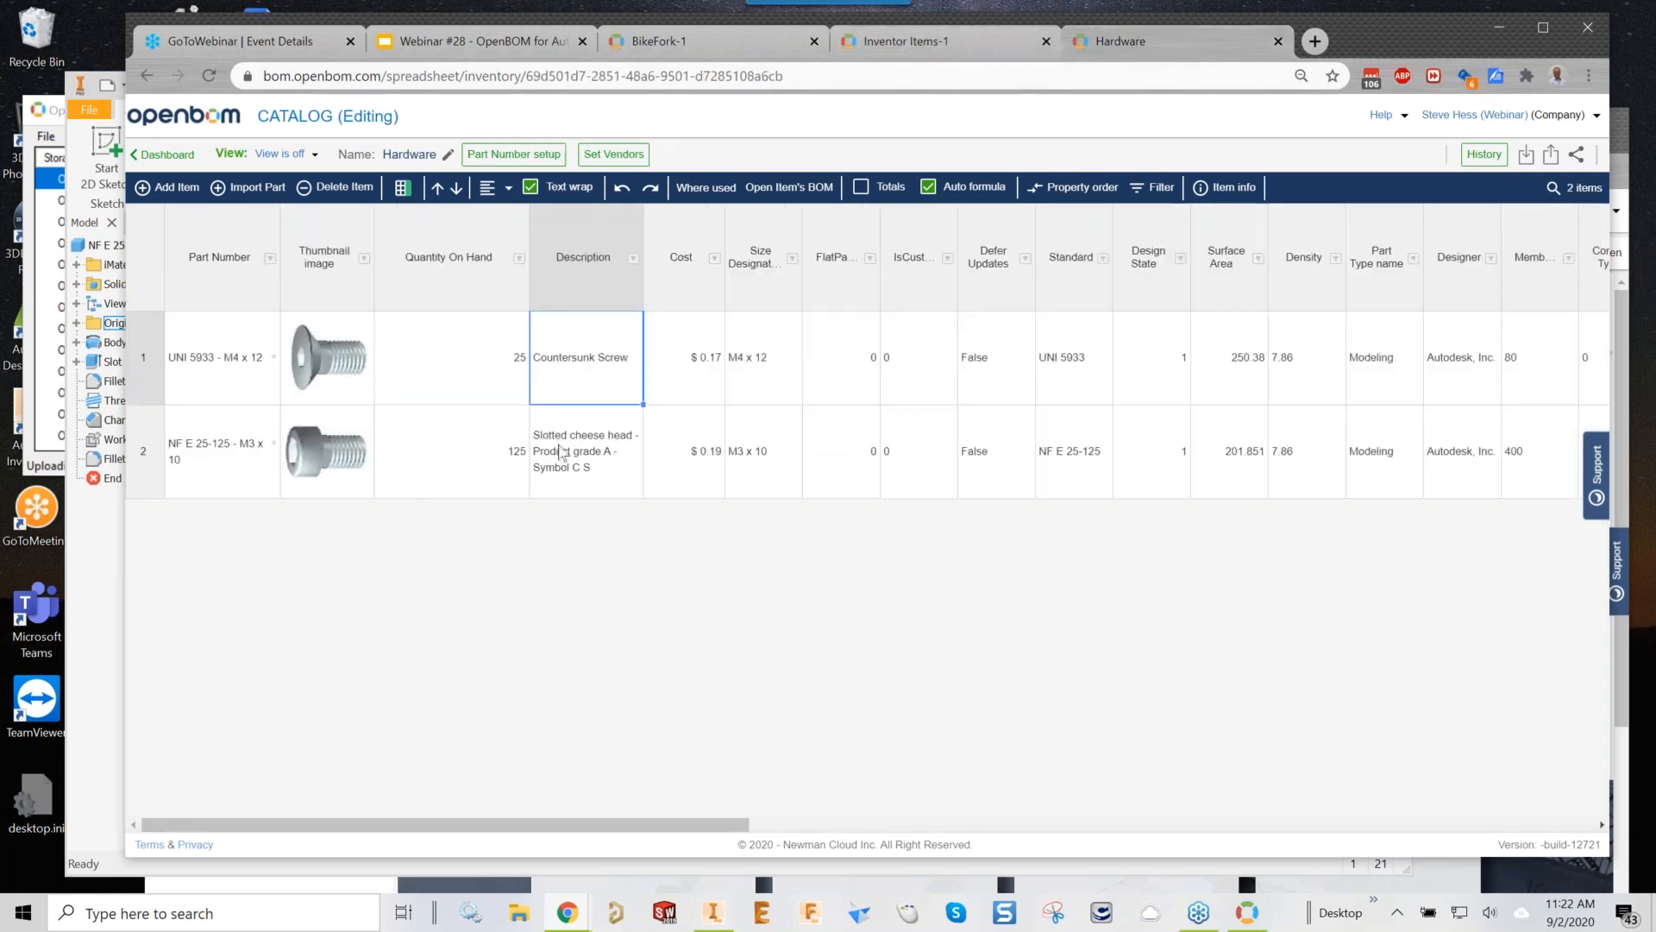
{"action": "left_click", "coordinate": [642, 158]}
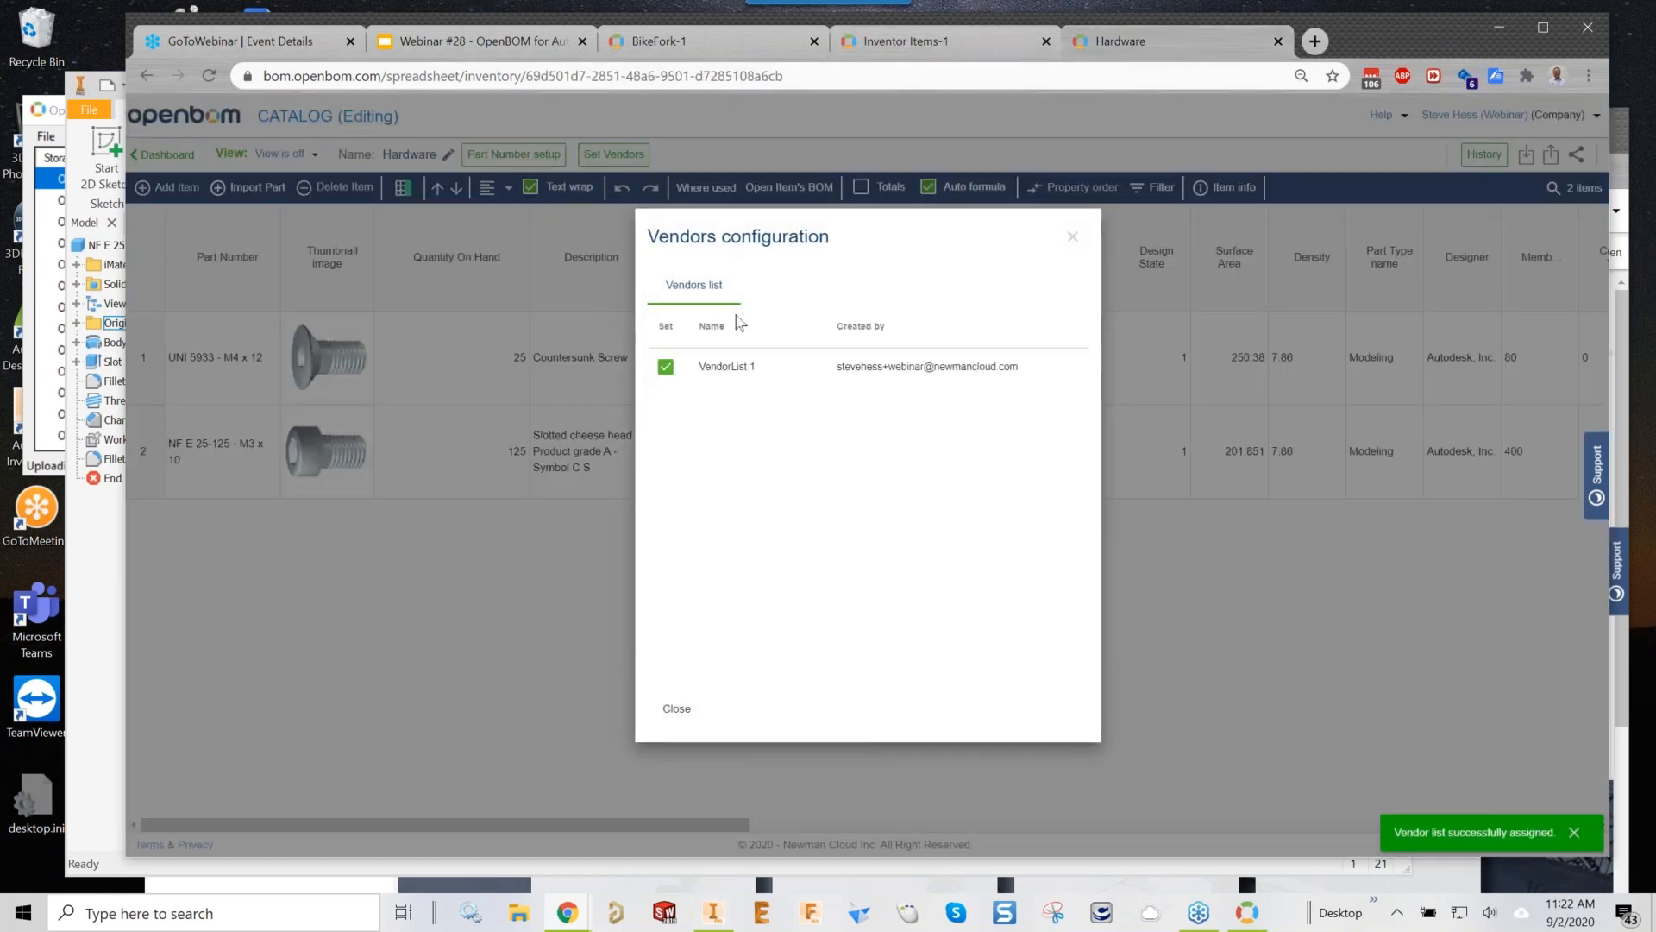
{"action": "left_click", "coordinate": [675, 709]}
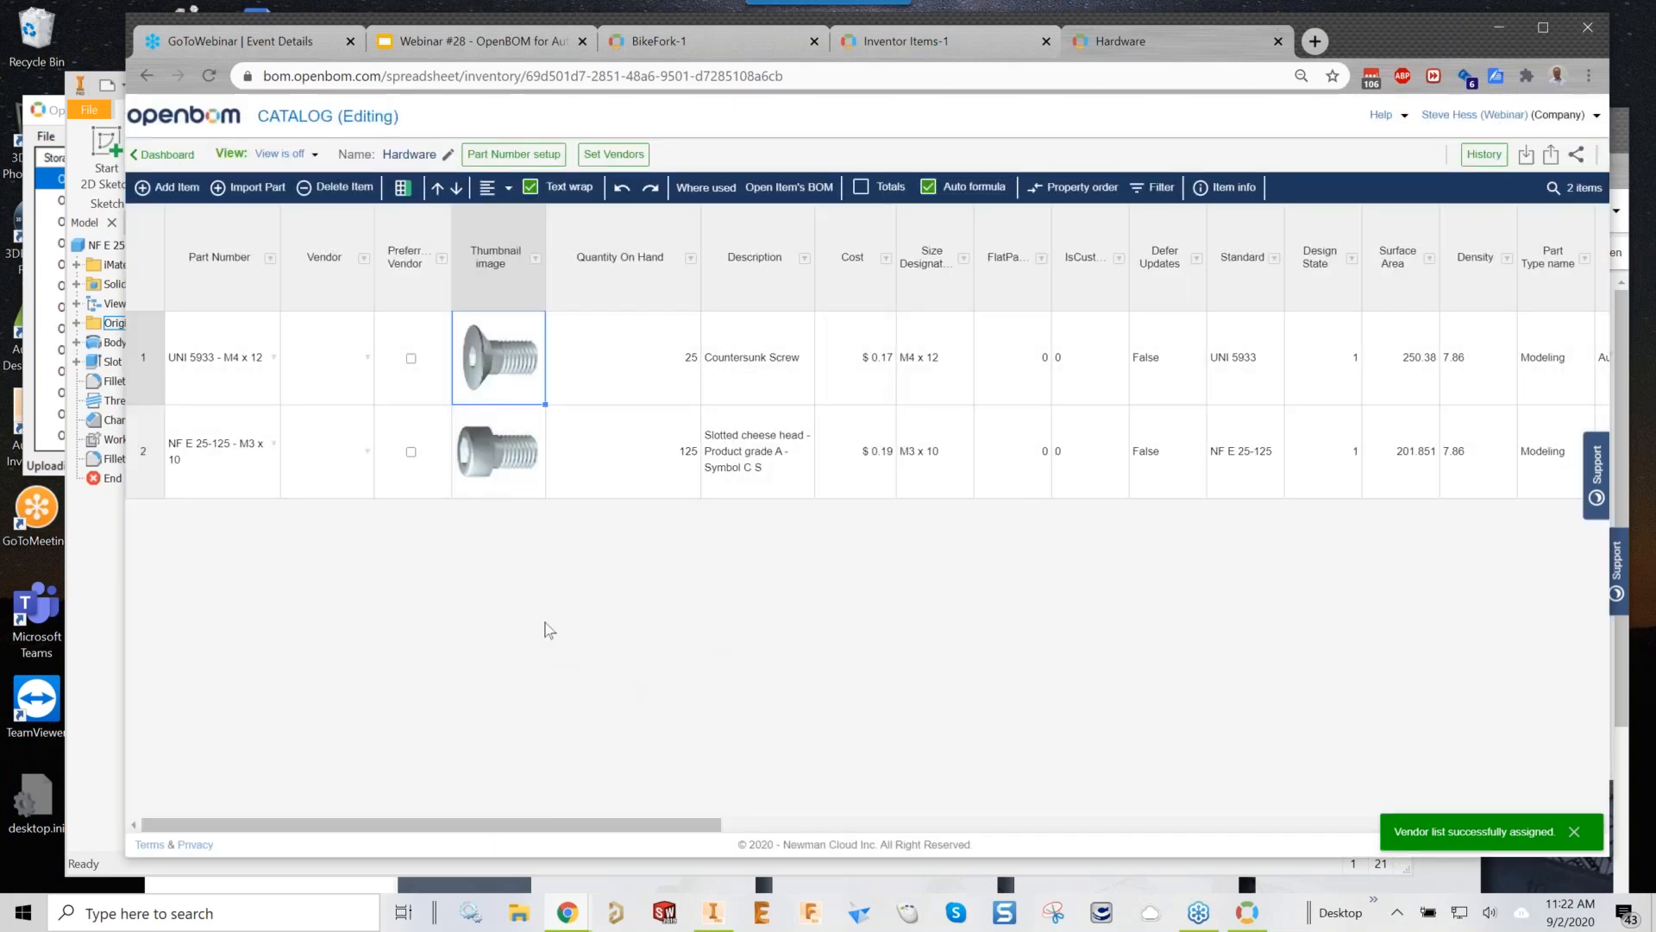
Set the vendor of the UNI 5933 - M4 x 12 screw to Grainger and fill it down to NF E 25-125 - M3 x 10
{"action": "left_click", "coordinate": [337, 356]}
{"action": "type", "text": "Gr"}
{"action": "left_click", "coordinate": [326, 418]}
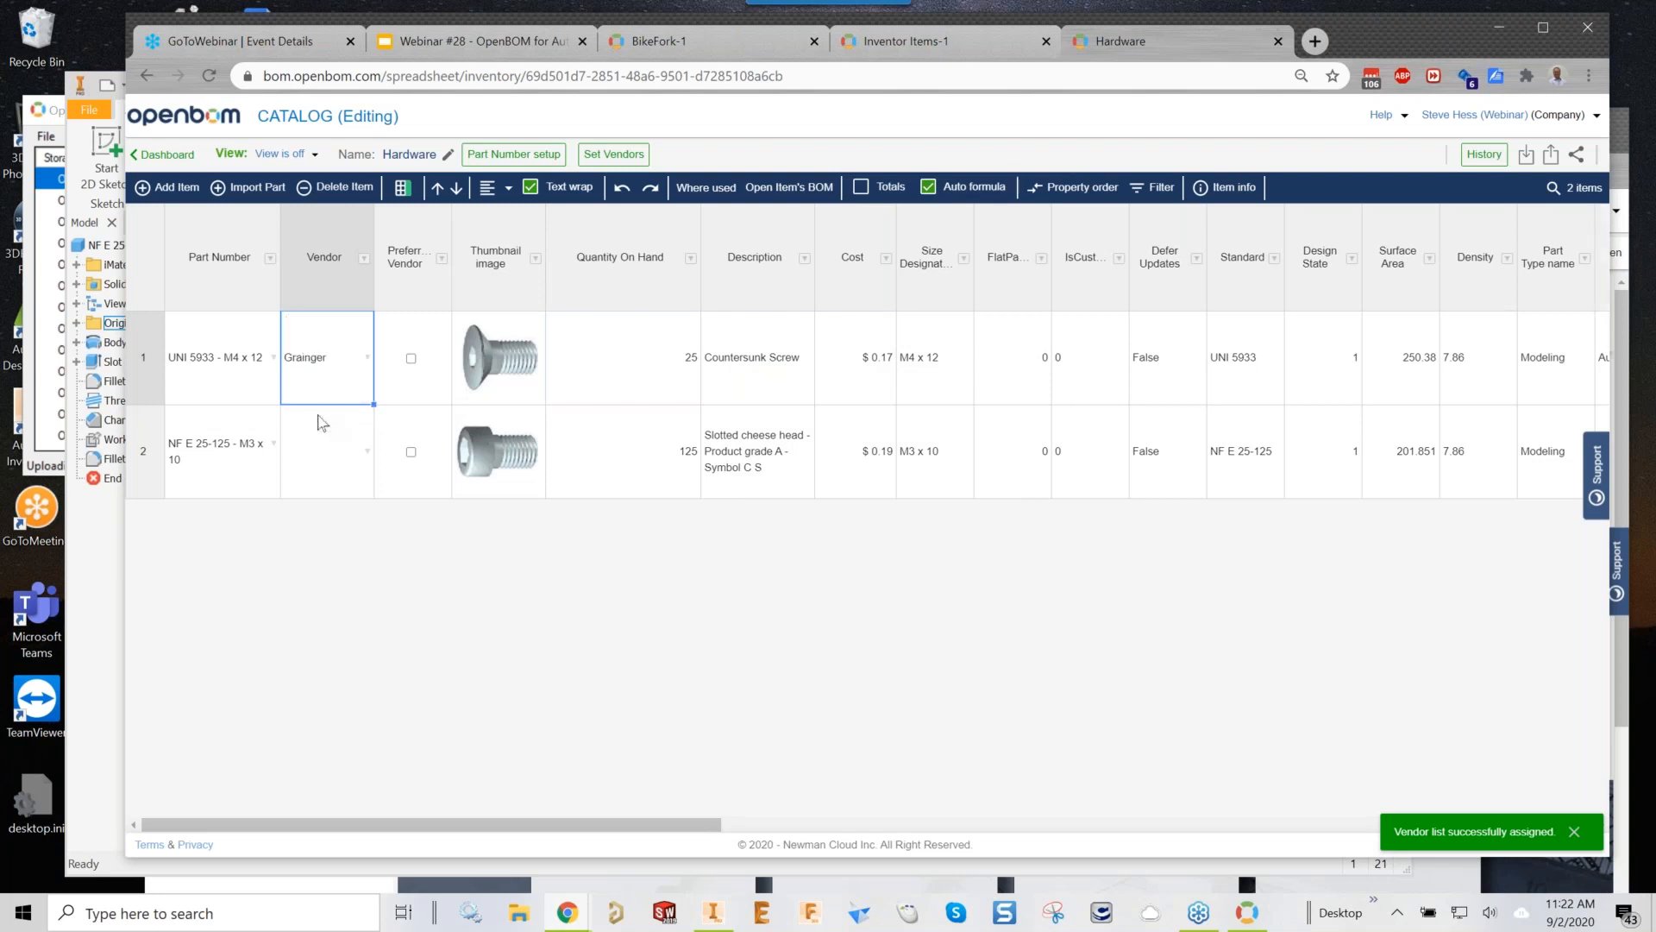
{"action": "left_click_drag", "start_coordinate": [373, 404], "coordinate": [369, 472]}
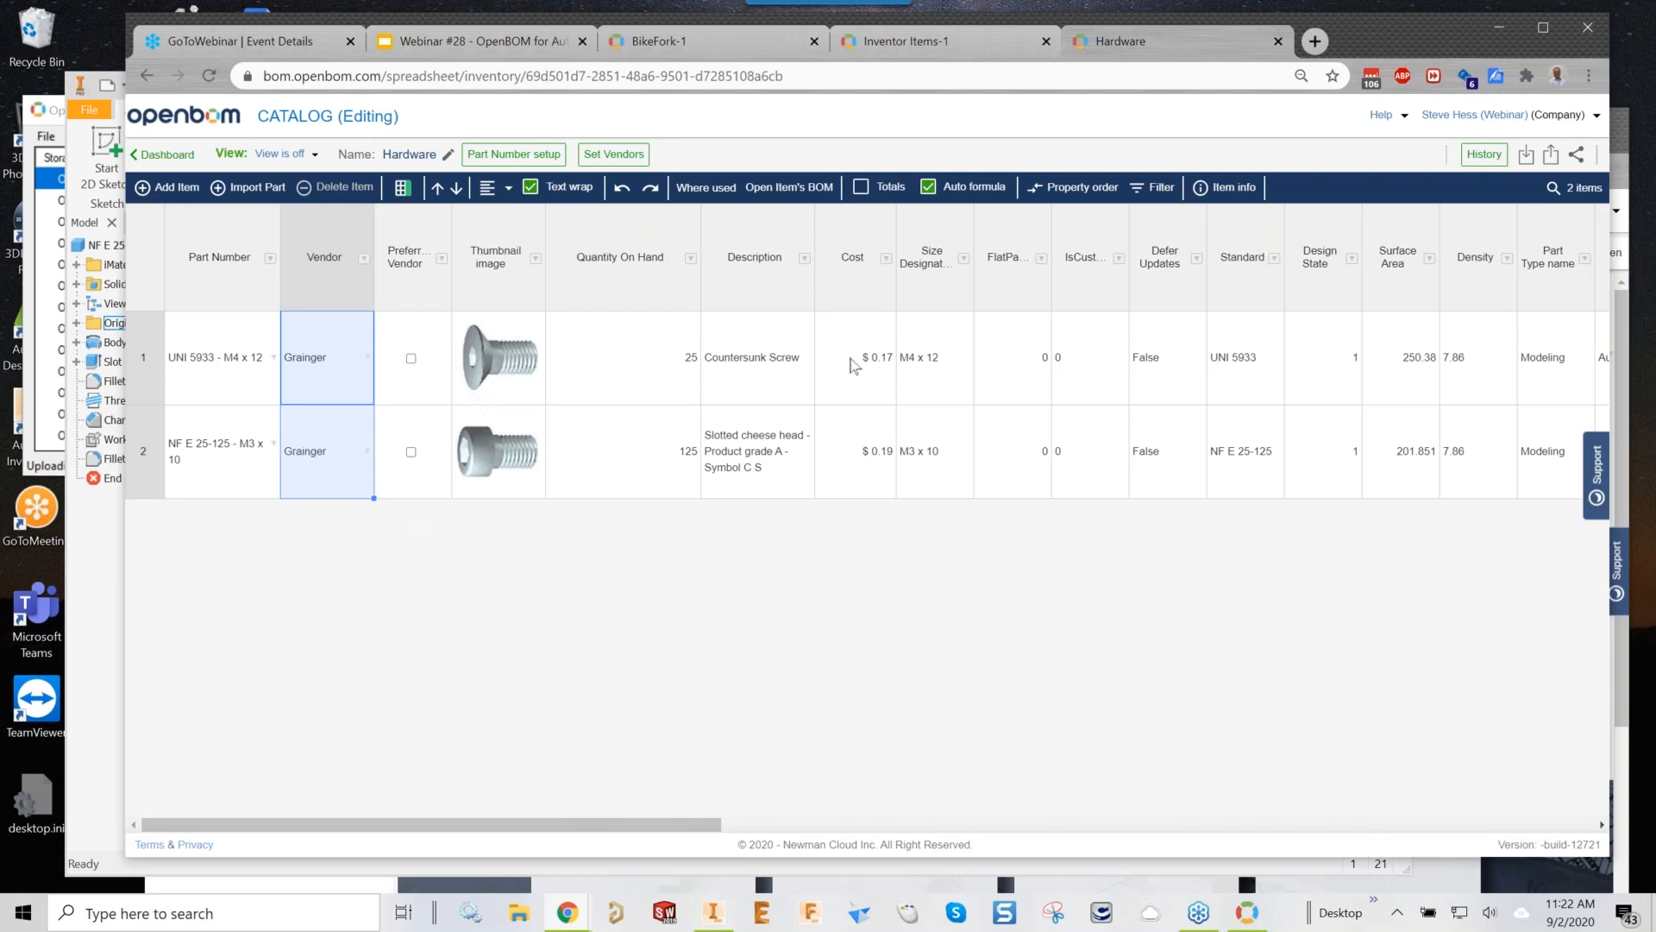
Return to the BikeFork-1 BOM and collapse the Dial-Elastomer subassembly row
{"action": "left_click", "coordinate": [938, 52]}
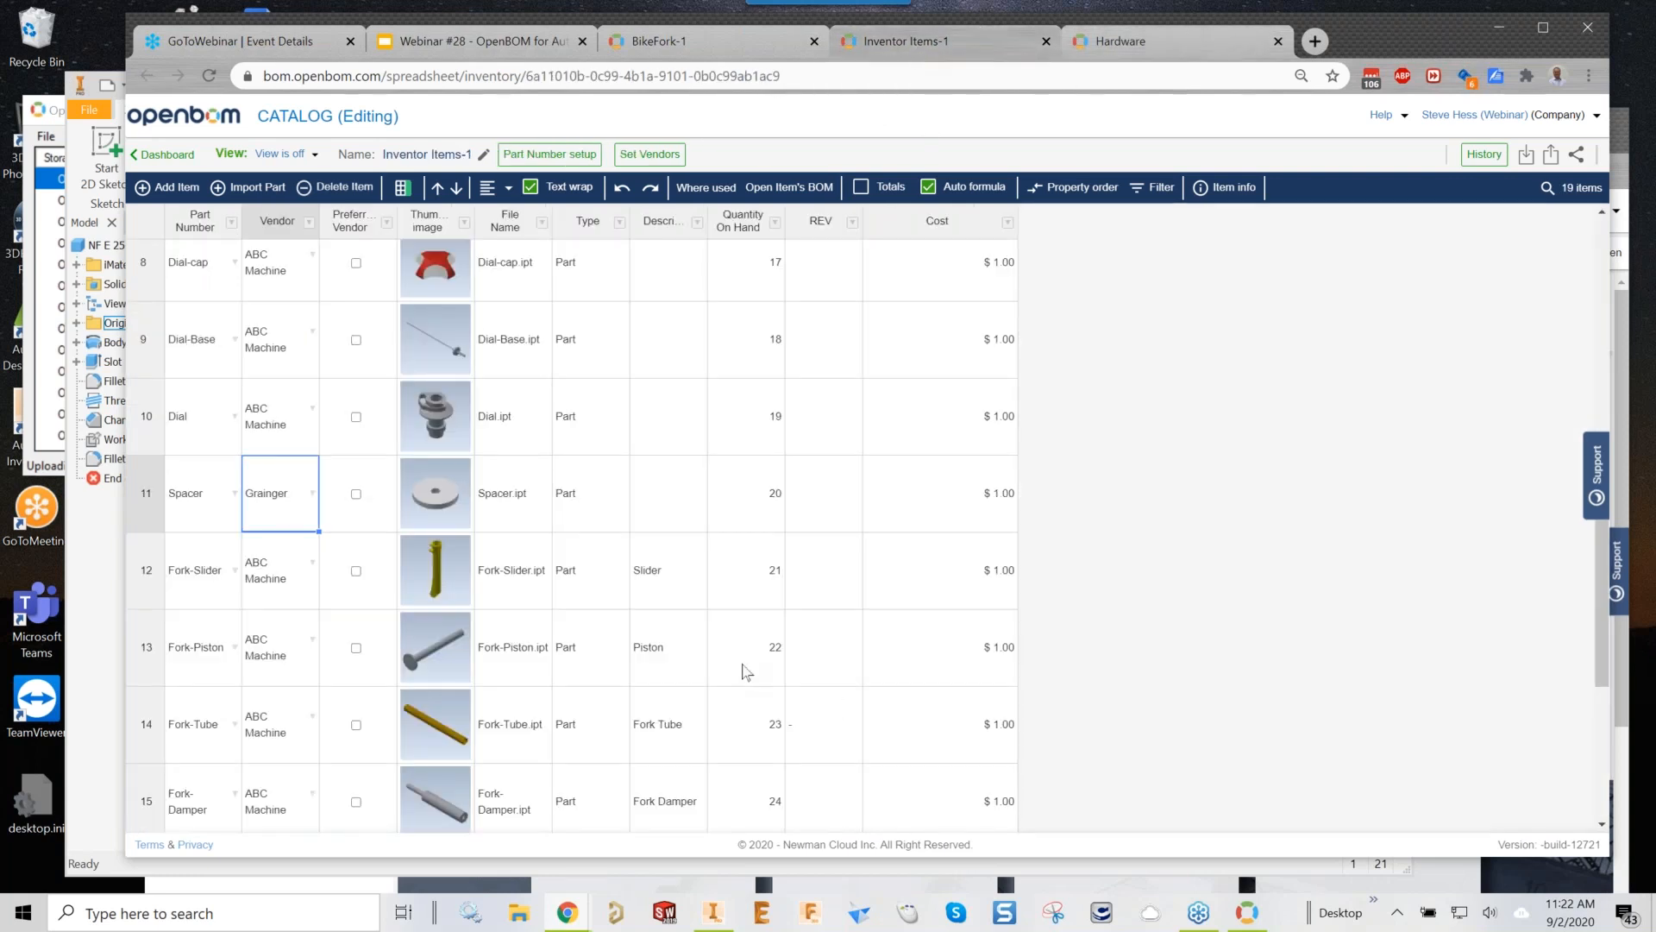
{"action": "left_click", "coordinate": [690, 51]}
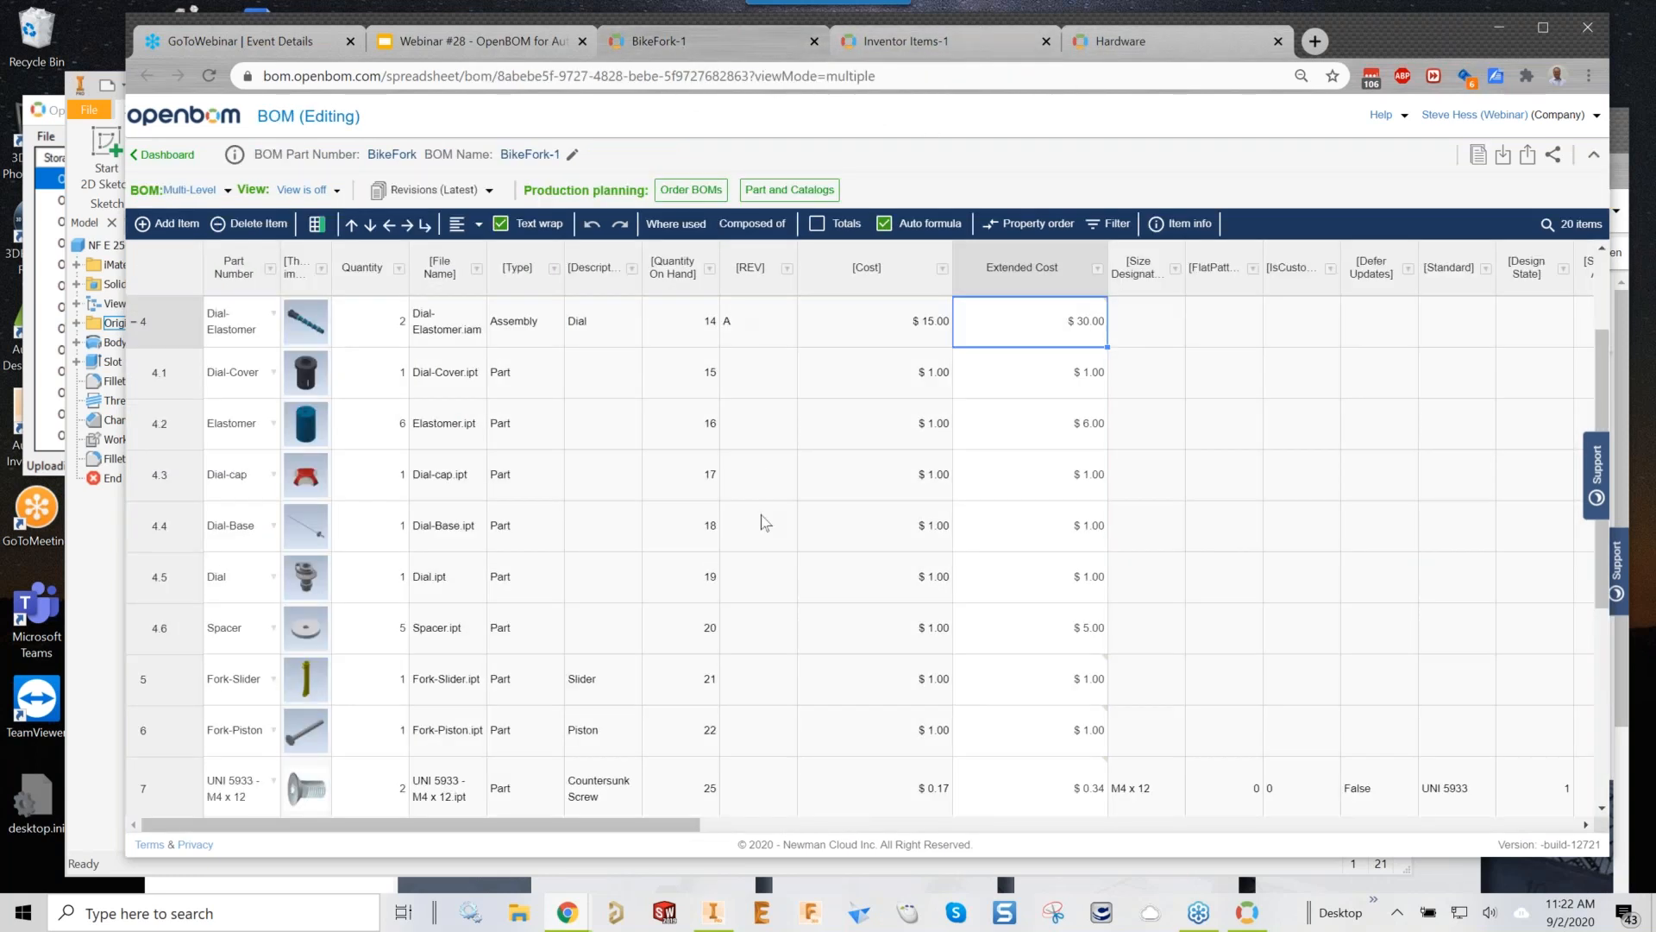
{"action": "left_click", "coordinate": [134, 325]}
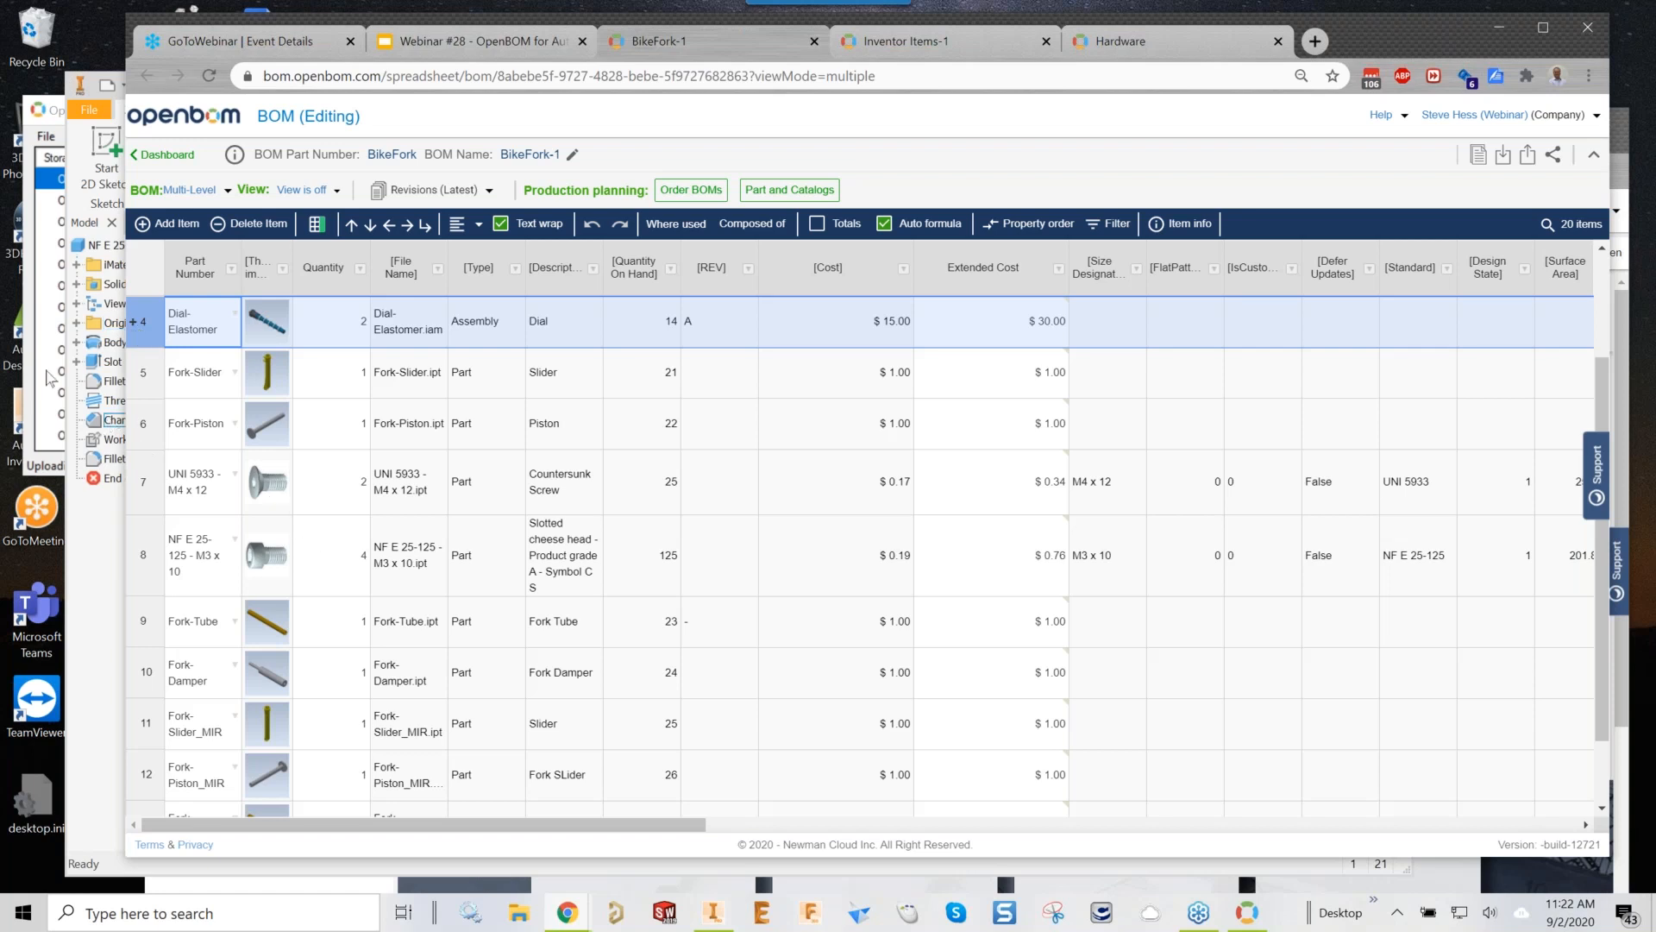
Add a production order batch of 67 units to the BikeFork-1 BOM with the description Steve's bikes
{"action": "left_click", "coordinate": [685, 196]}
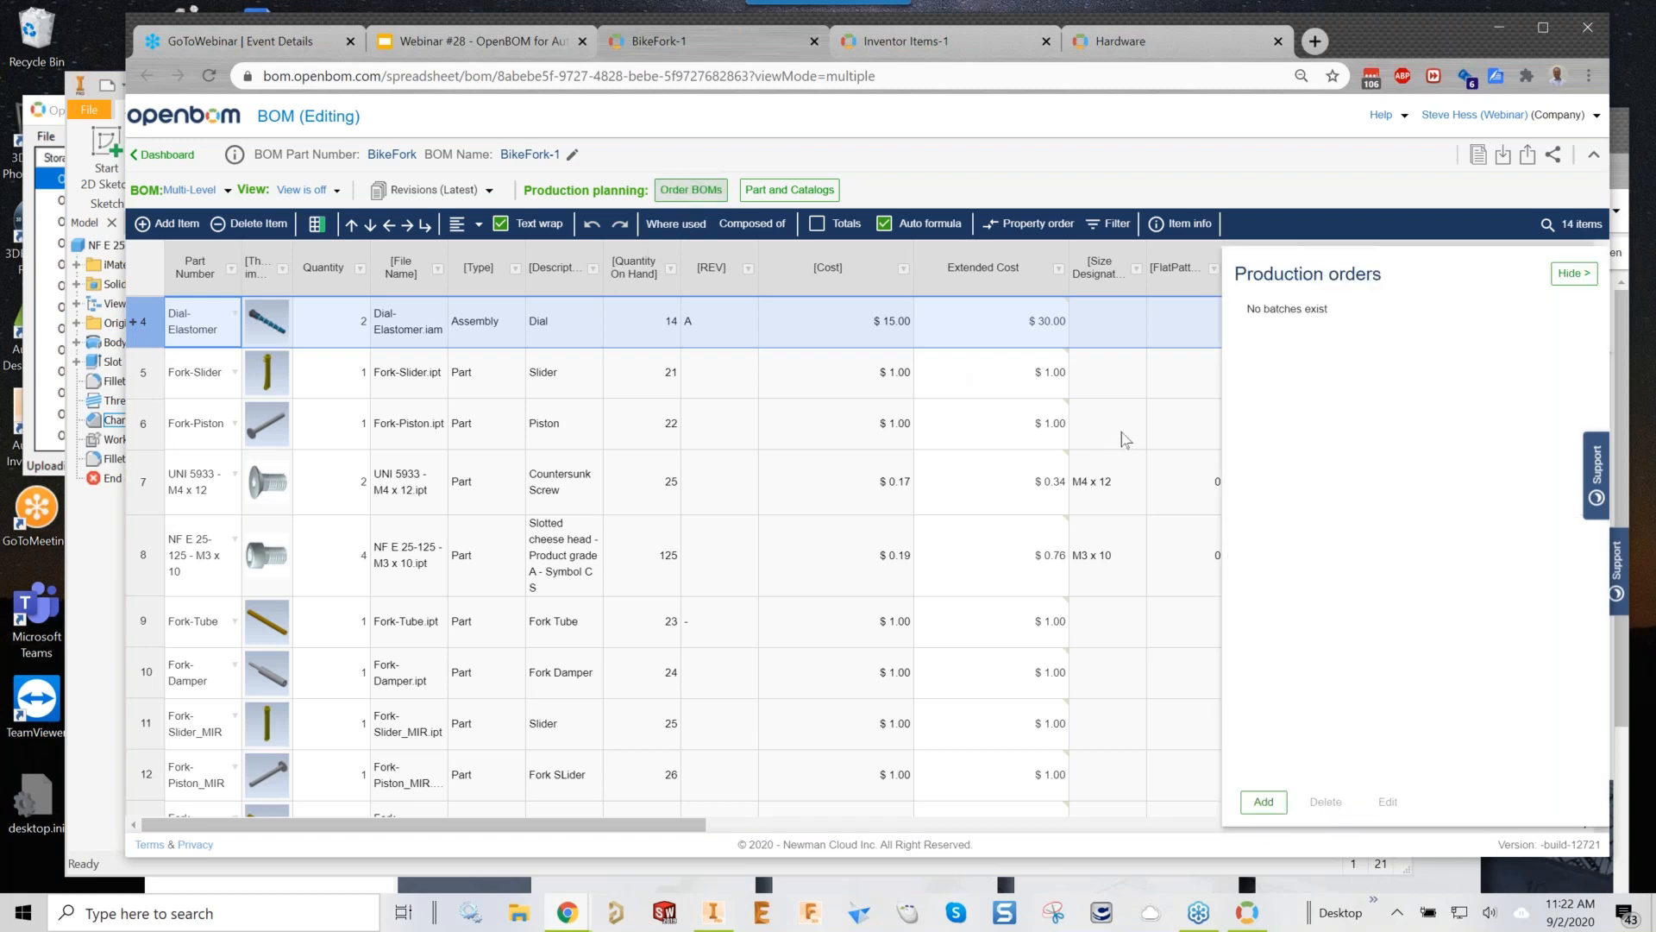
{"action": "left_click", "coordinate": [1265, 801]}
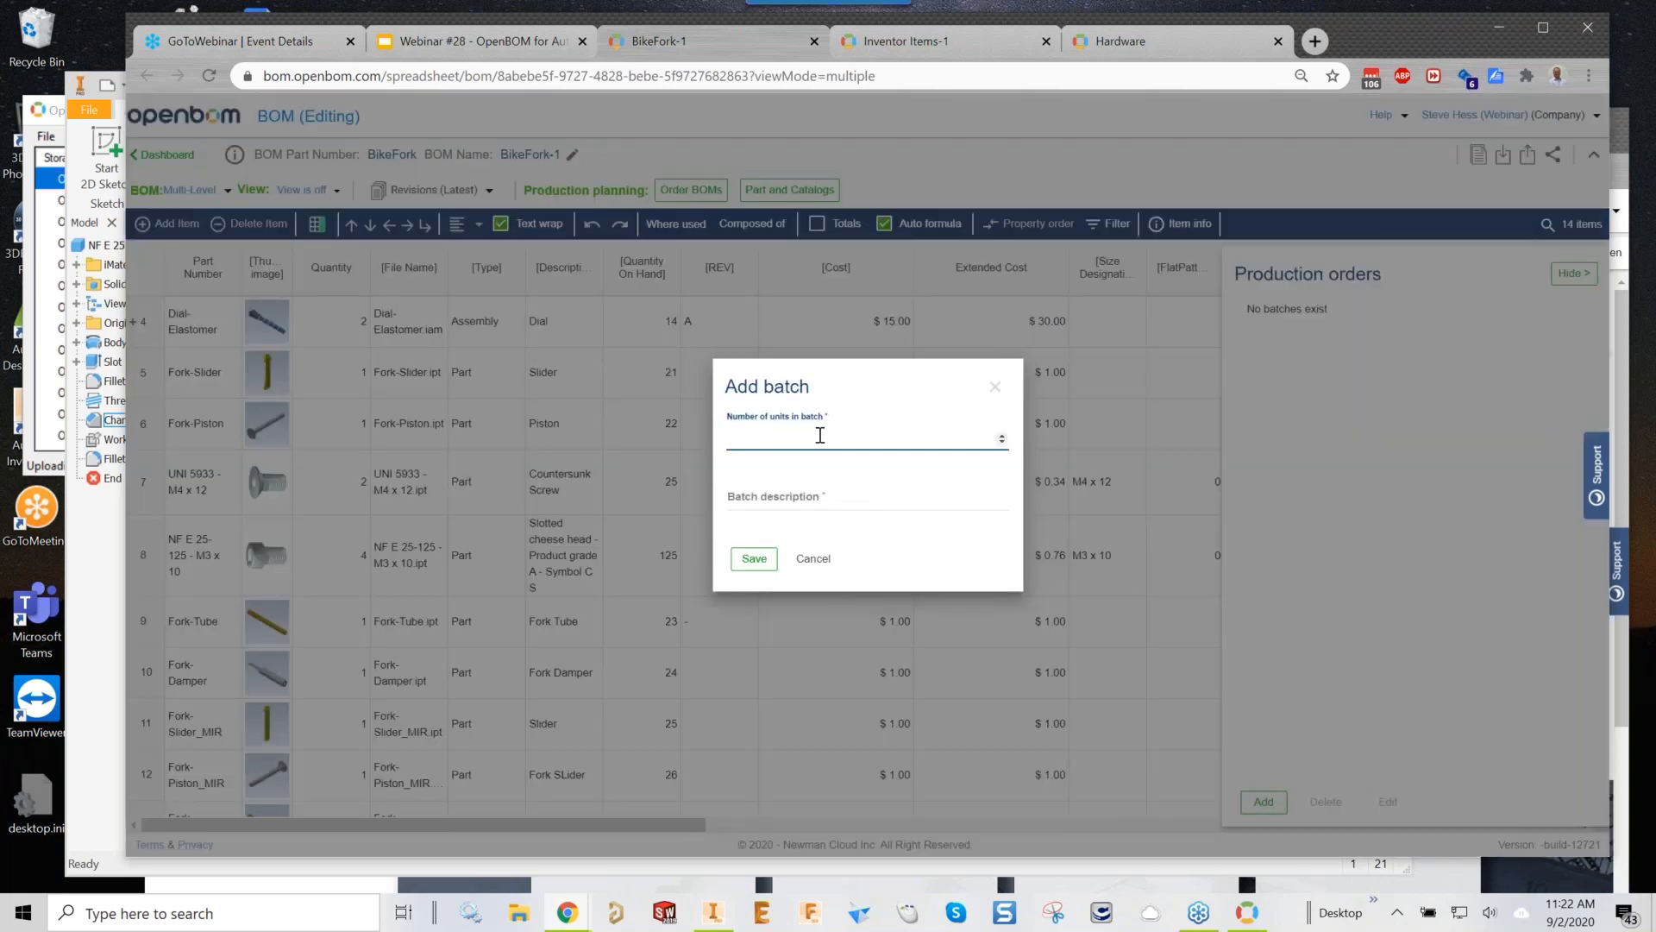
{"action": "type", "text": "27"}
{"action": "left_click", "coordinate": [774, 497]}
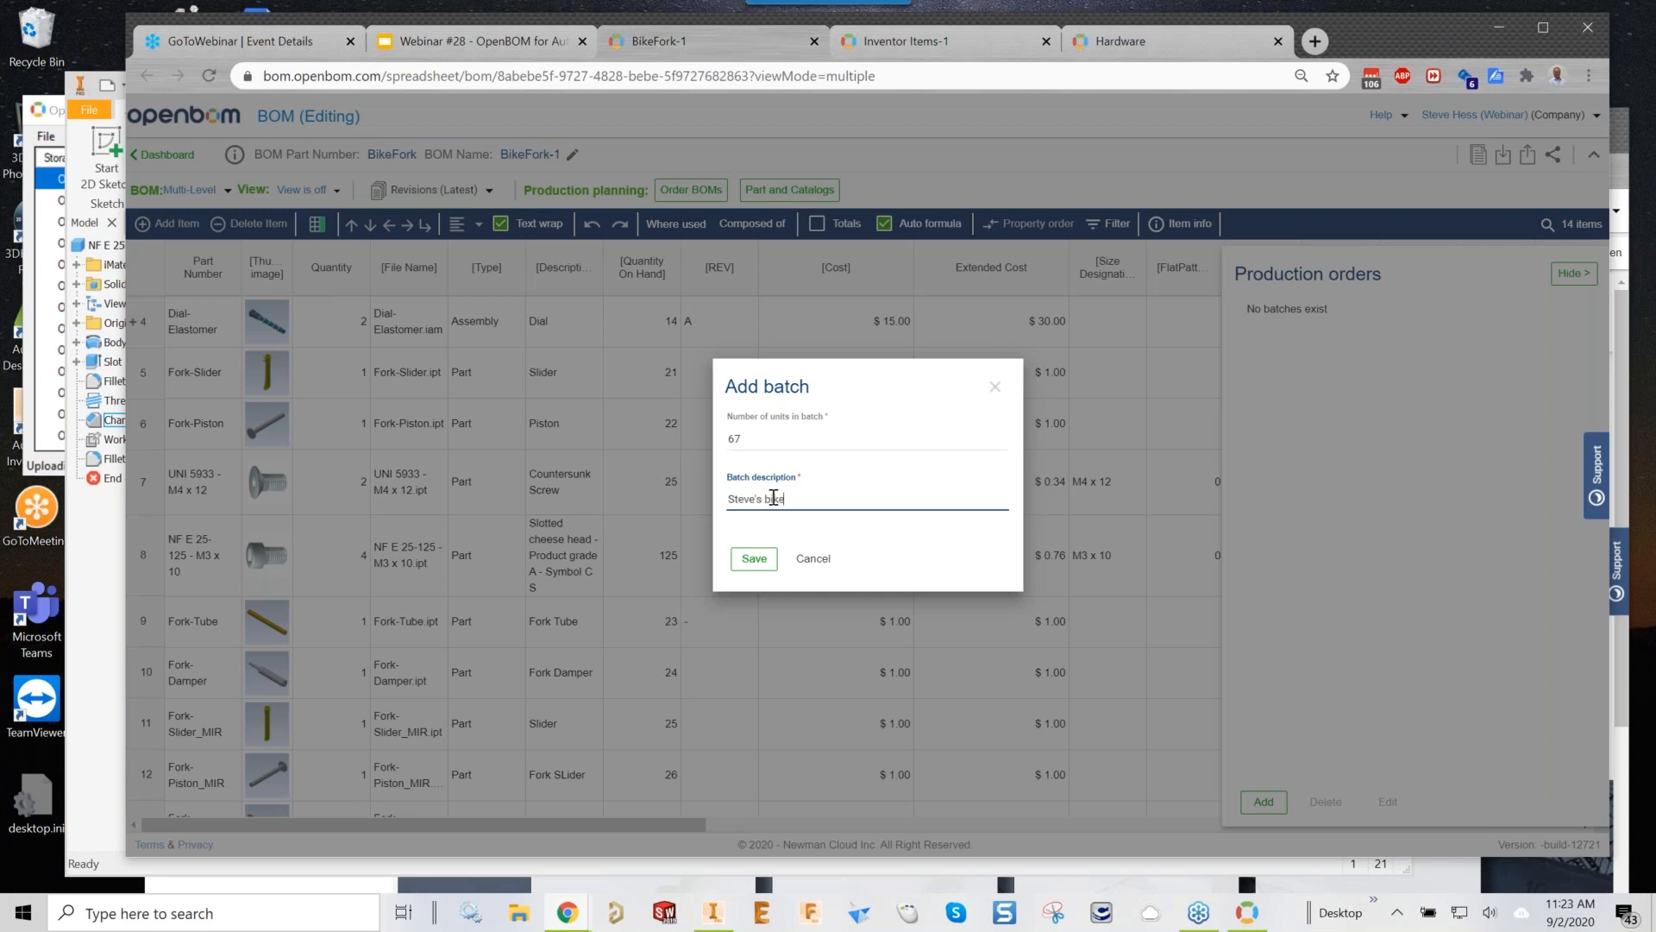
{"action": "left_click", "coordinate": [754, 558]}
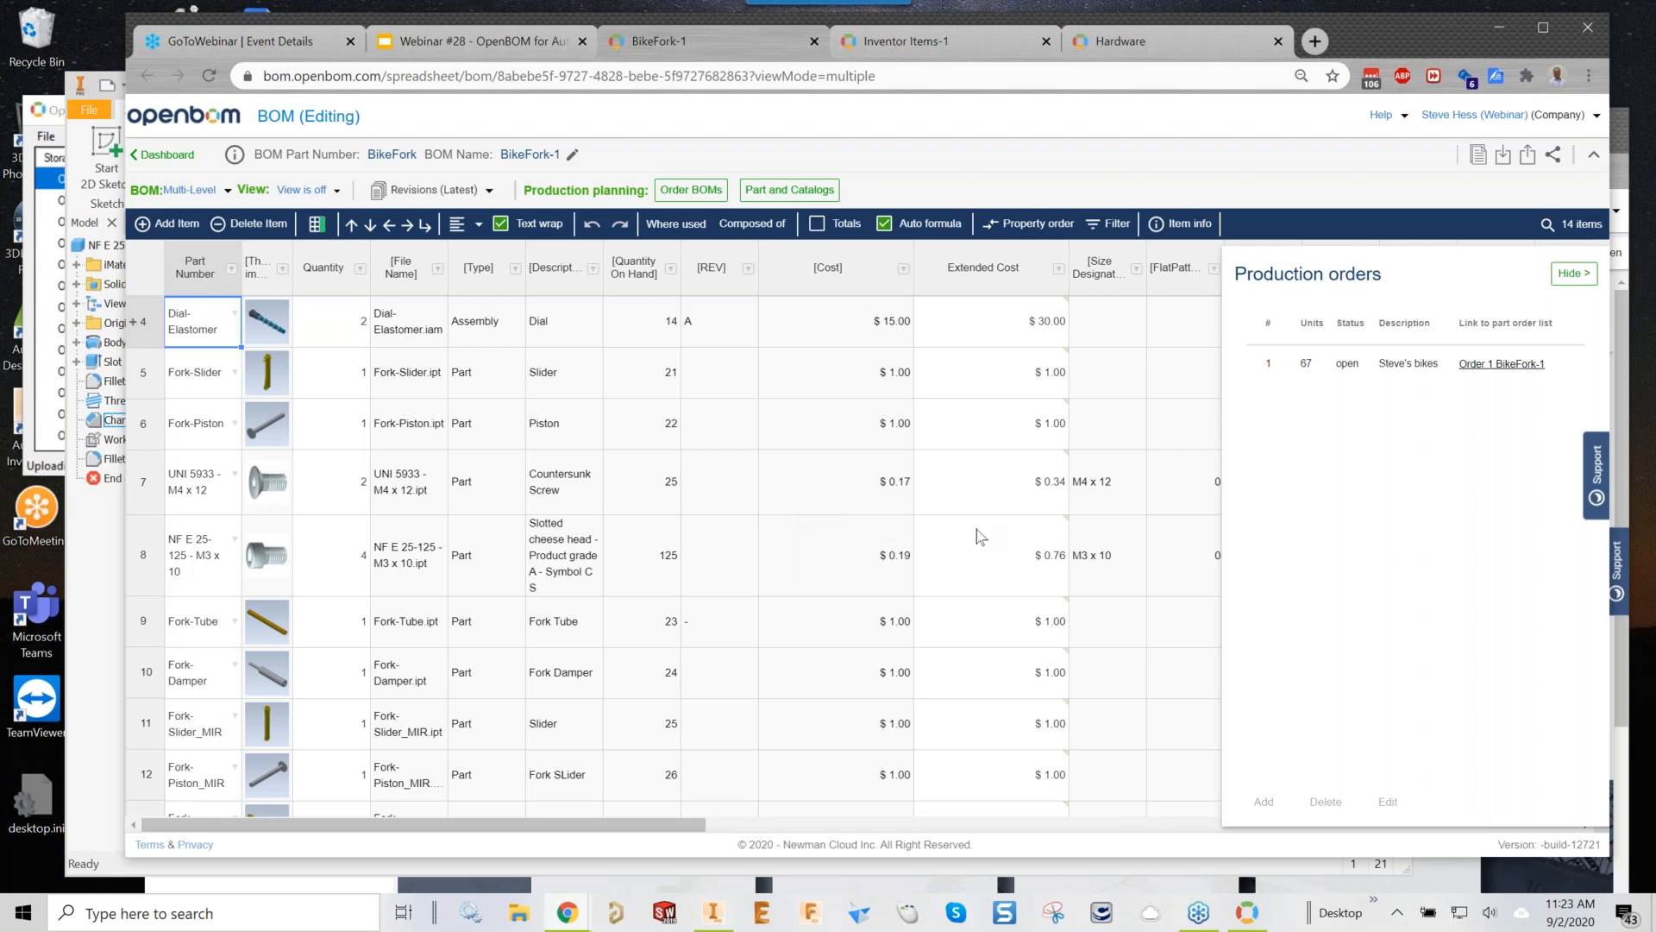
Open the Order 1 BikeFork-1 order BOM and examine each part's vendor, quantity on hand, quantity required and quantity gap
{"action": "left_click", "coordinate": [1501, 363]}
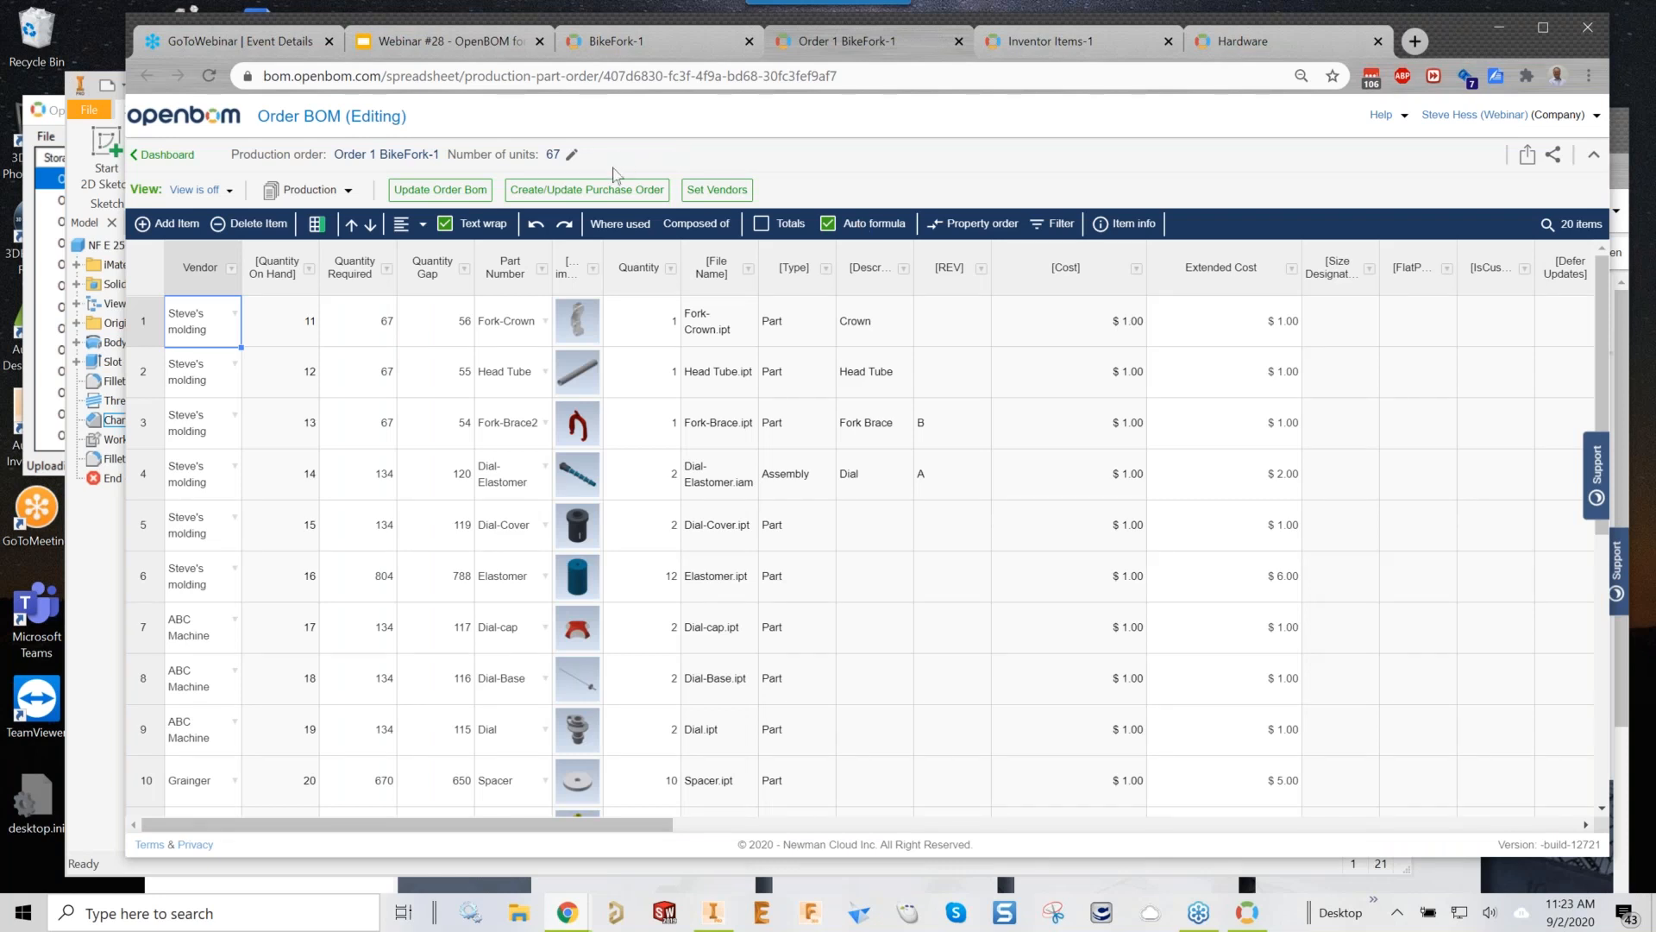
{"action": "left_click", "coordinate": [263, 329]}
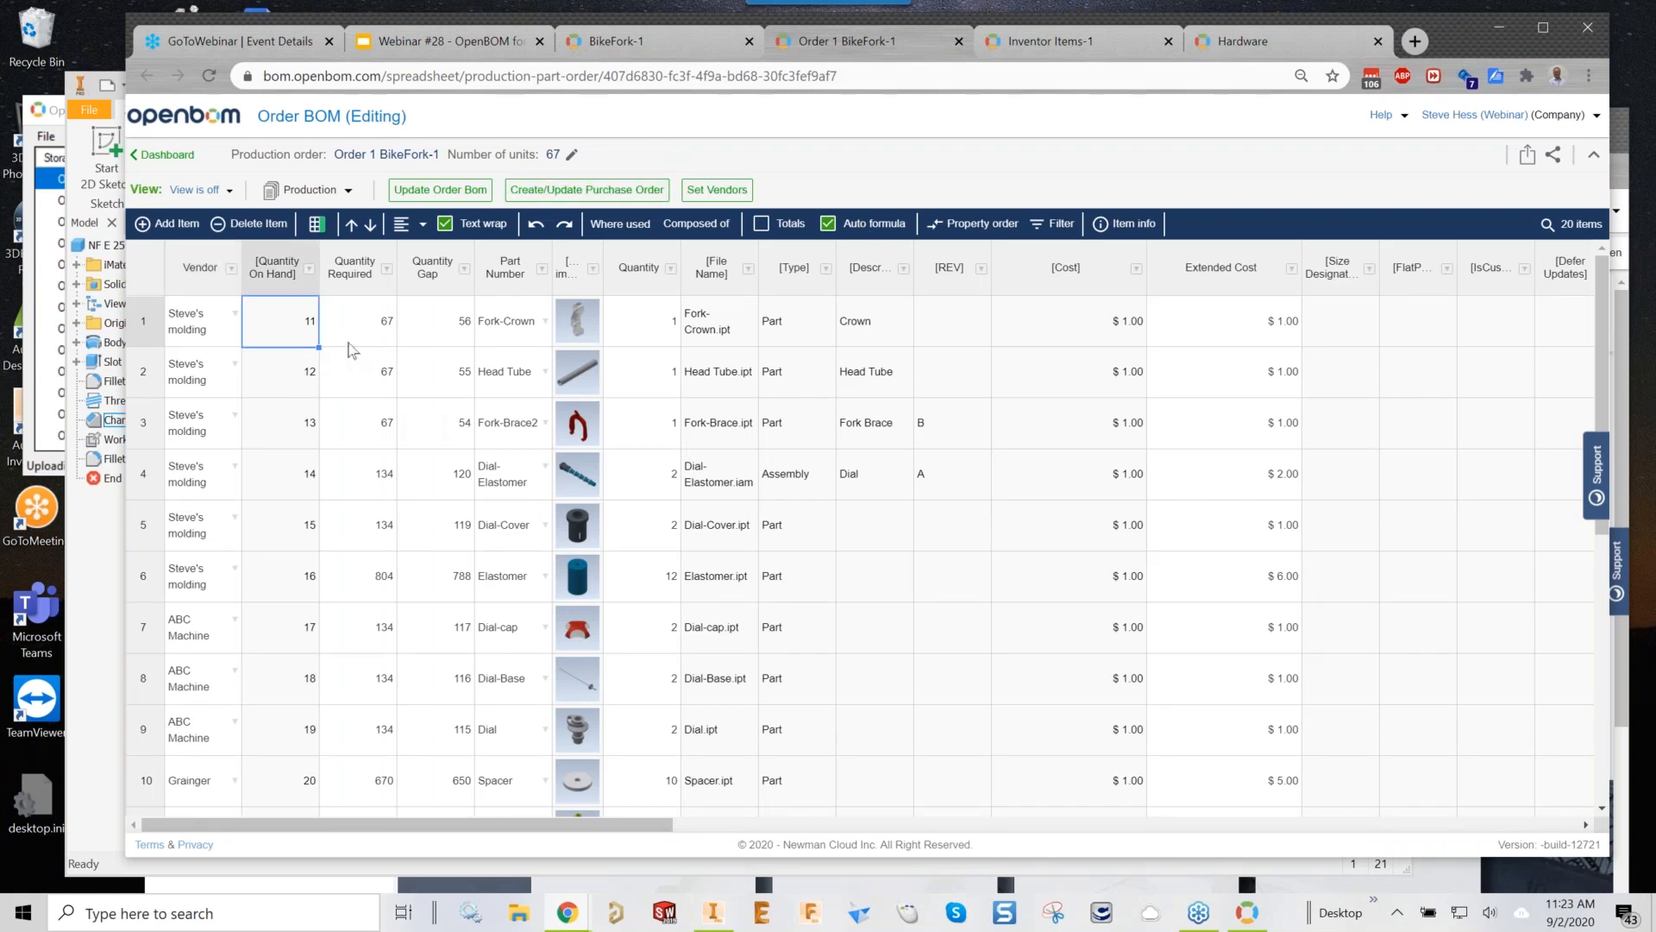
{"action": "left_click", "coordinate": [357, 338]}
{"action": "left_click", "coordinate": [435, 321]}
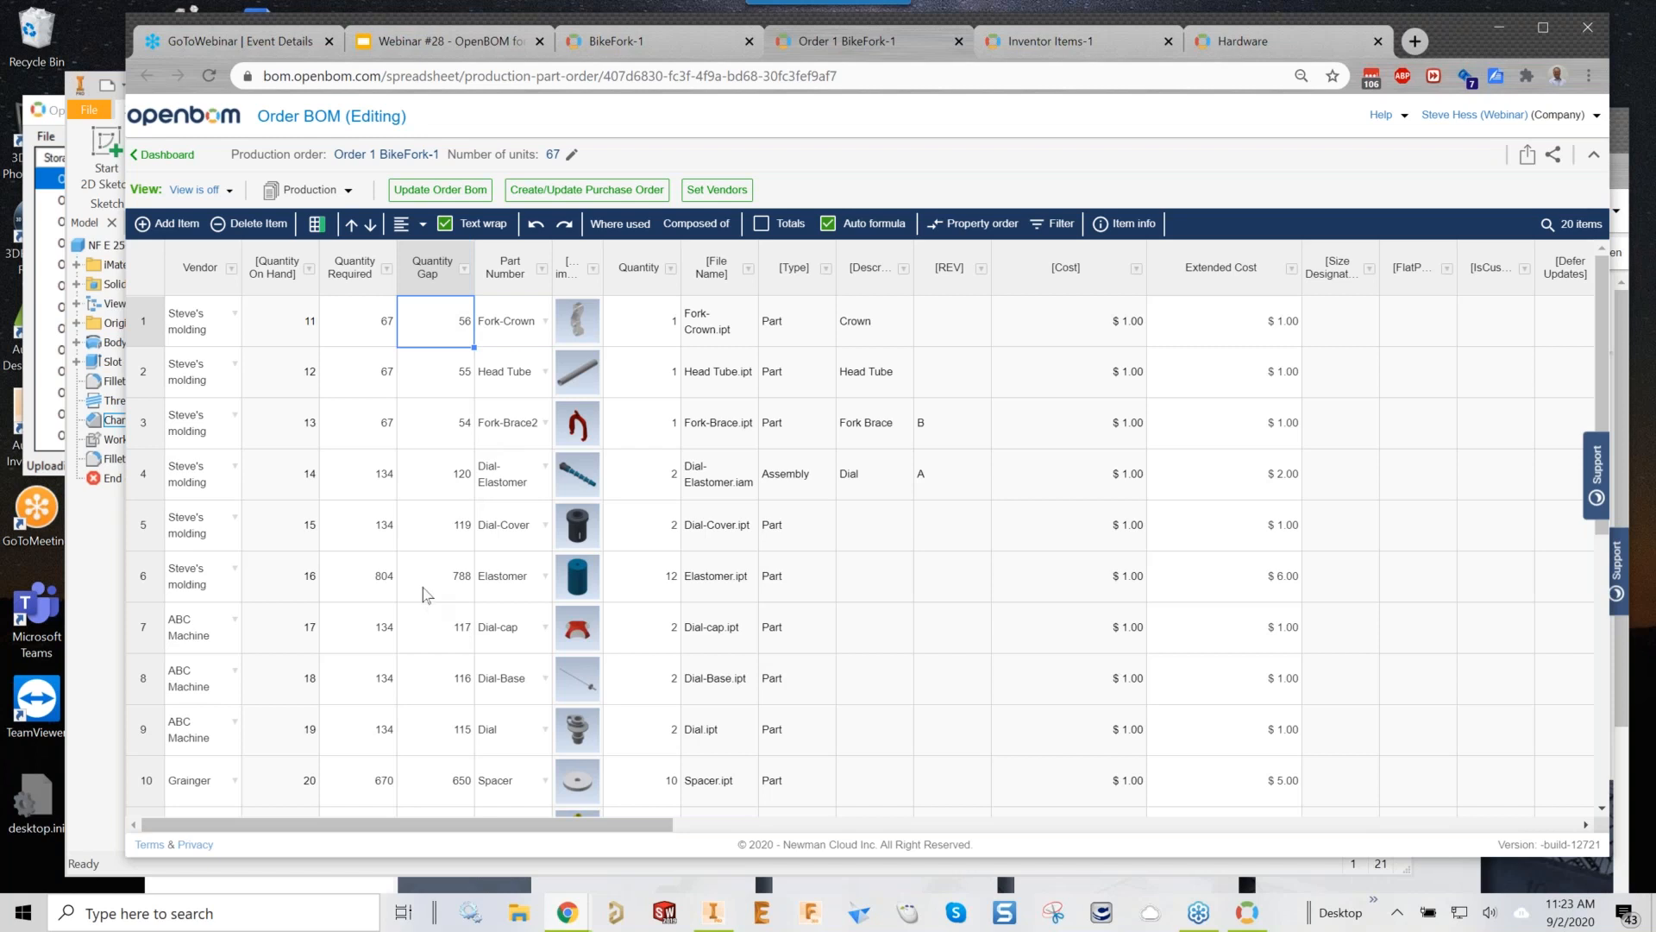
{"action": "scroll", "coordinate": [455, 530], "scroll_direction": "down", "scroll_amount": 6}
{"action": "scroll", "coordinate": [681, 578], "scroll_direction": "up", "scroll_amount": 2}
{"action": "scroll", "coordinate": [539, 464], "scroll_direction": "down", "scroll_amount": 1}
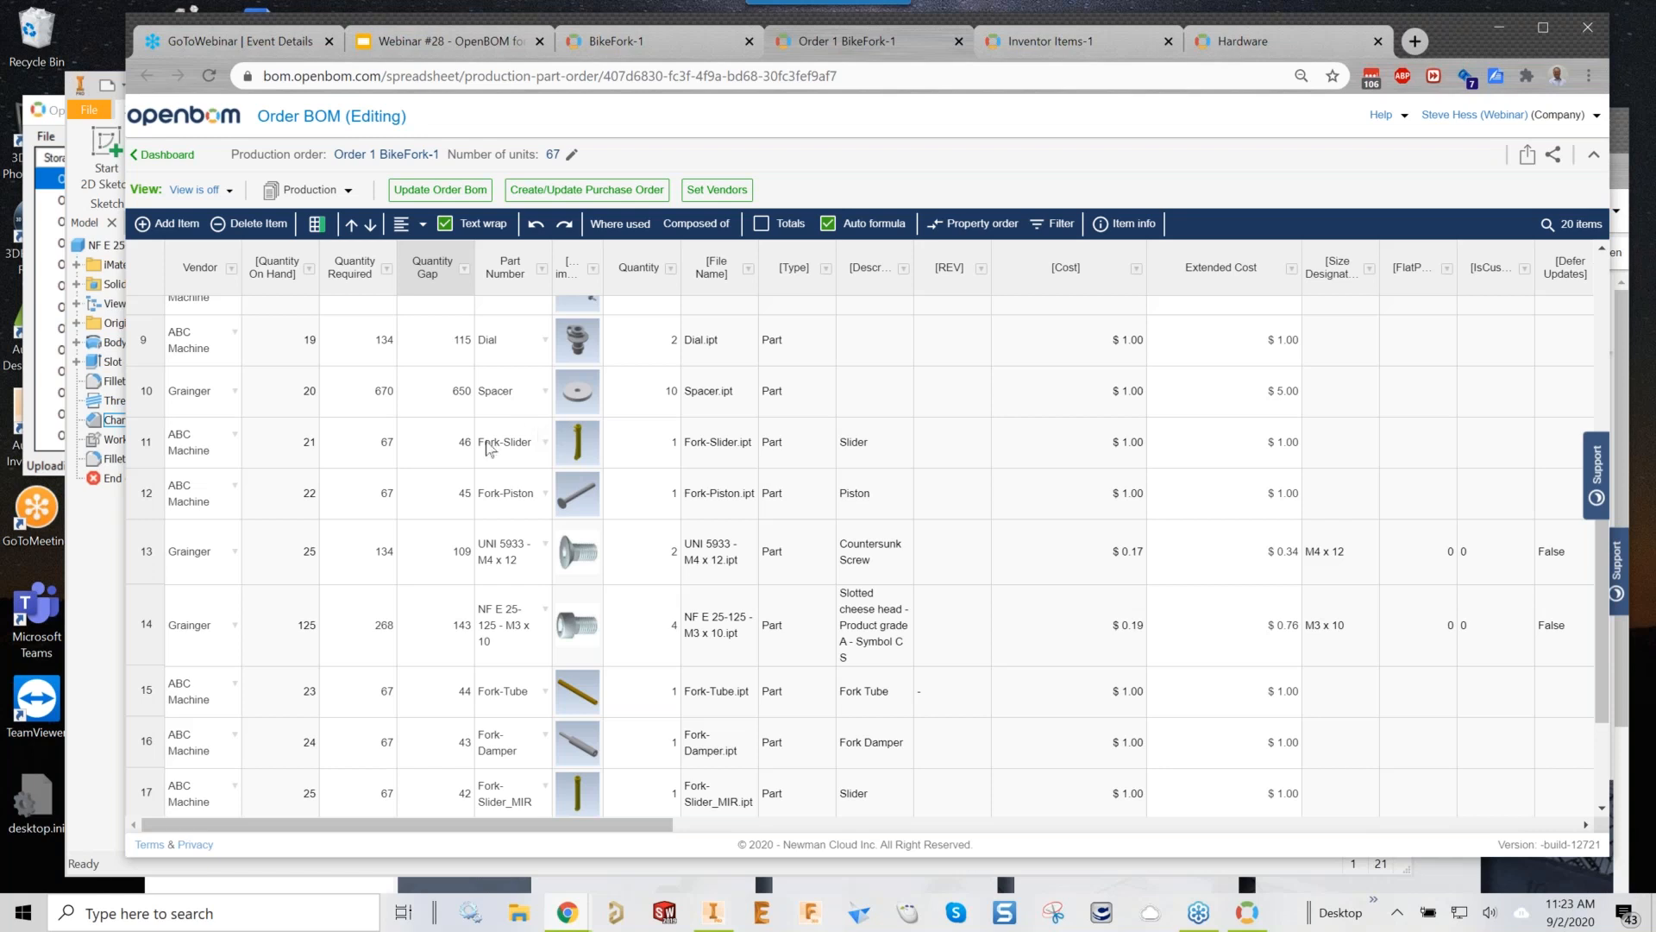
Create the purchase orders from the order BOM and open the Grainger - Order 1 BikeFork-1 purchase order
{"action": "left_click", "coordinate": [591, 195]}
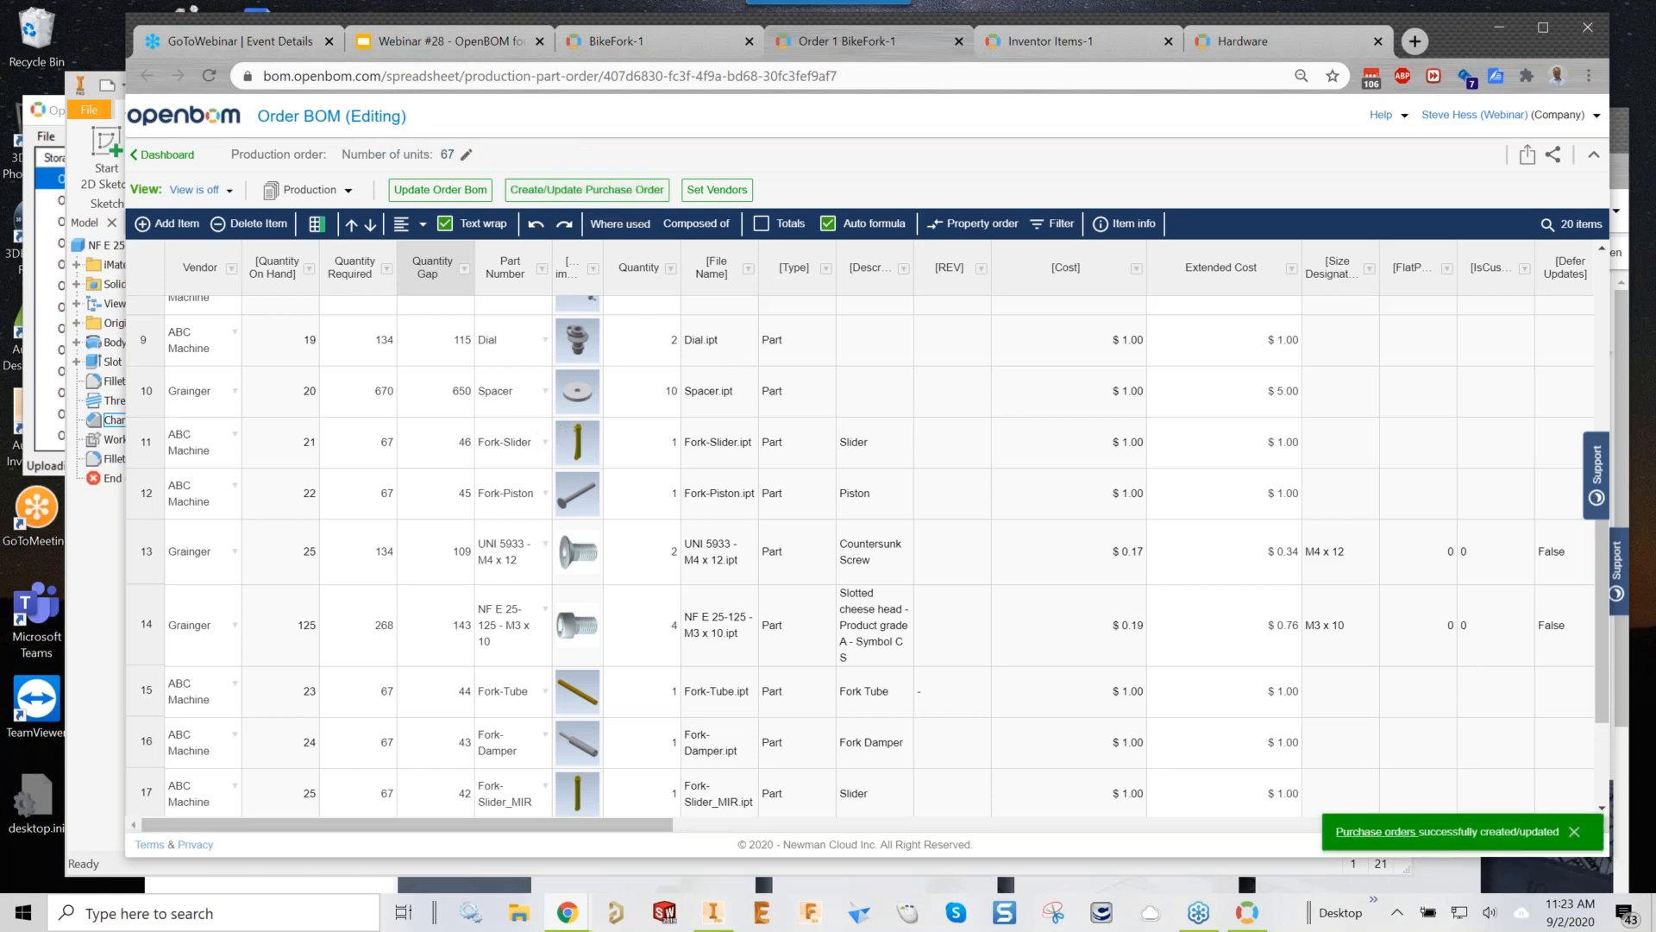
{"action": "left_click", "coordinate": [1363, 833]}
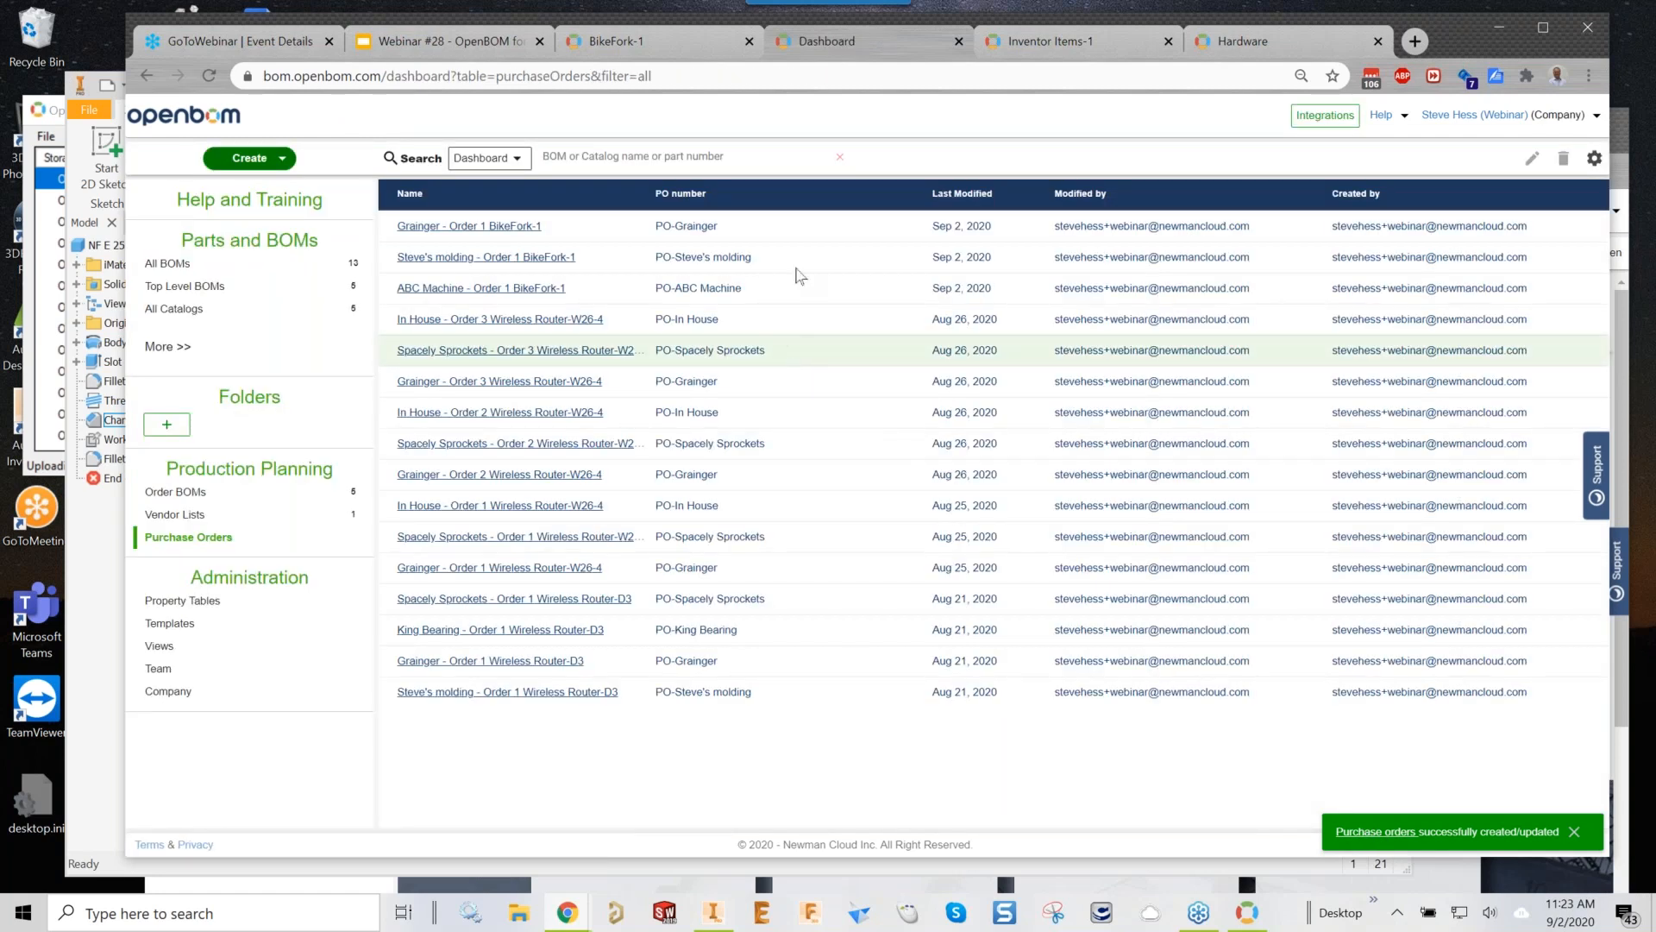
{"action": "left_click", "coordinate": [501, 227]}
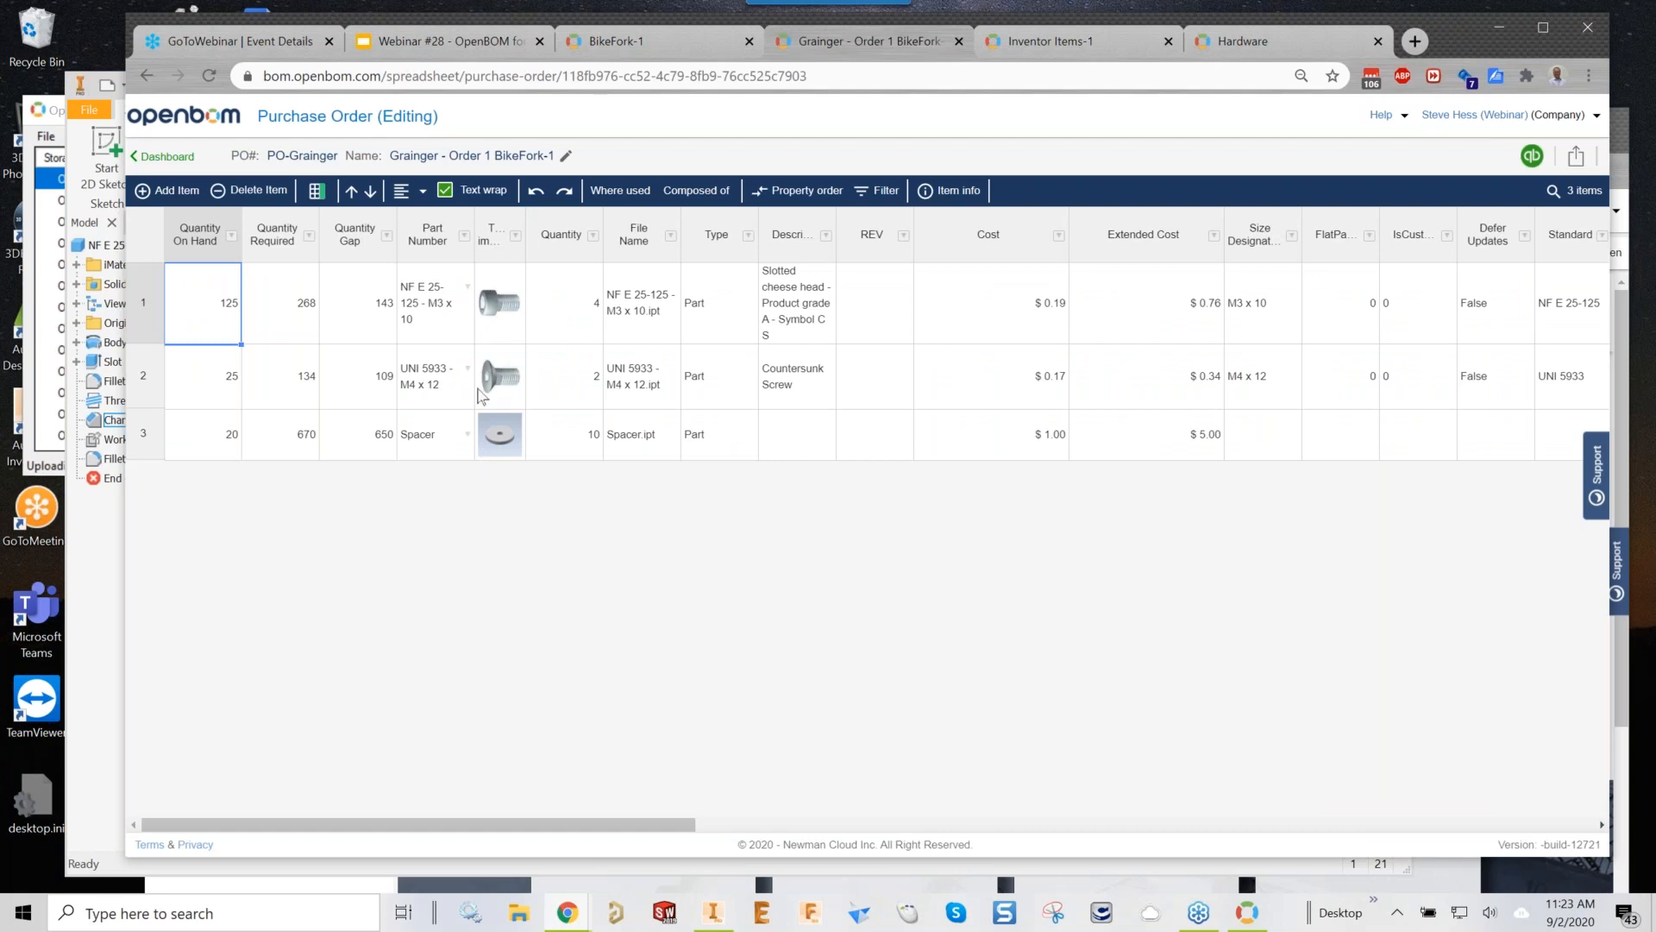
Limit the Grainger purchase order export to Quantity Gap, Part Number, Thumbnail image, Quantity, File Name, Type, Description, REV and Cost
{"action": "left_click", "coordinate": [1576, 156]}
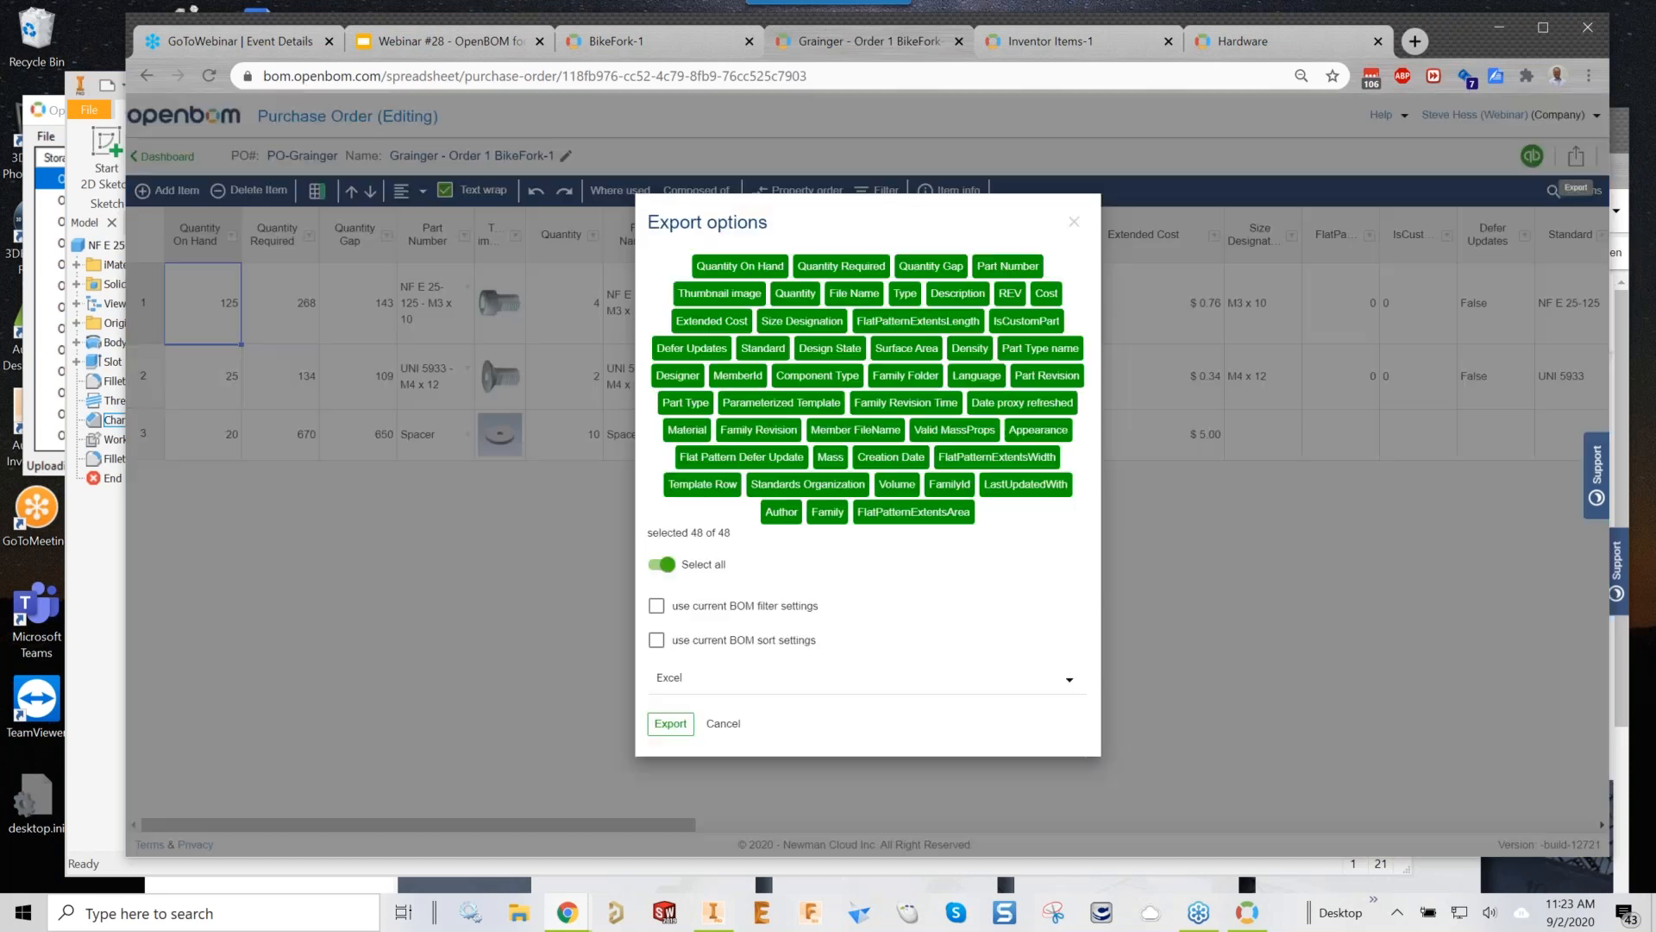
{"action": "left_click", "coordinate": [662, 565]}
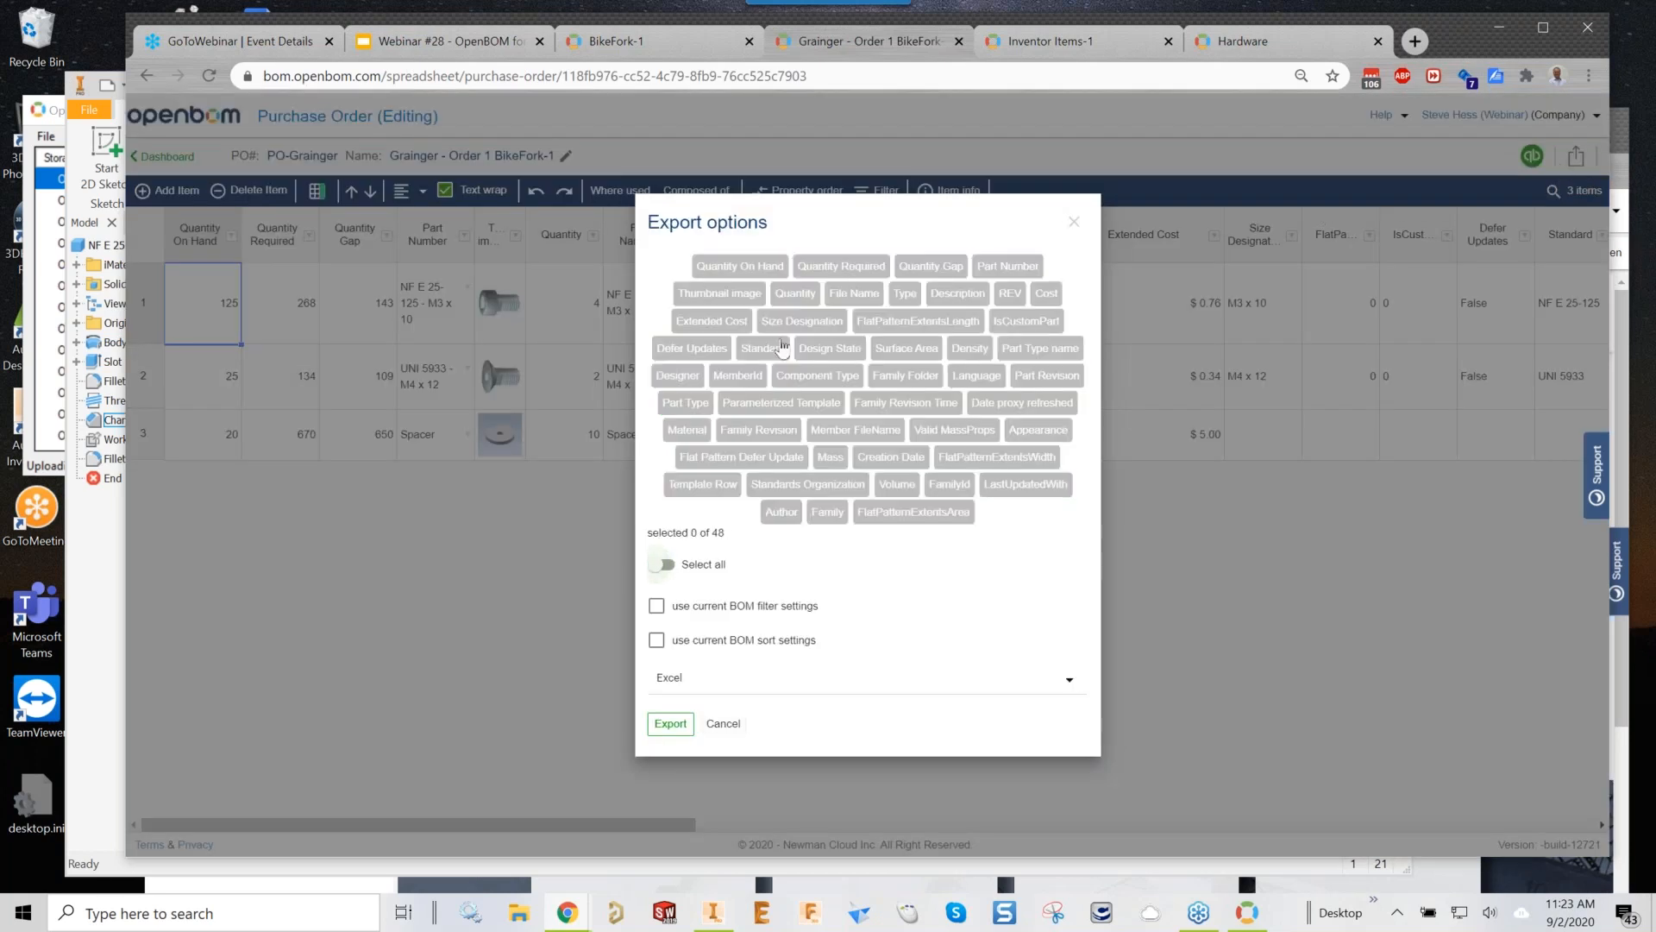
{"action": "left_click", "coordinate": [929, 269]}
{"action": "left_click", "coordinate": [1006, 267]}
{"action": "left_click", "coordinate": [719, 294]}
{"action": "left_click", "coordinate": [810, 296]}
{"action": "left_click", "coordinate": [877, 296]}
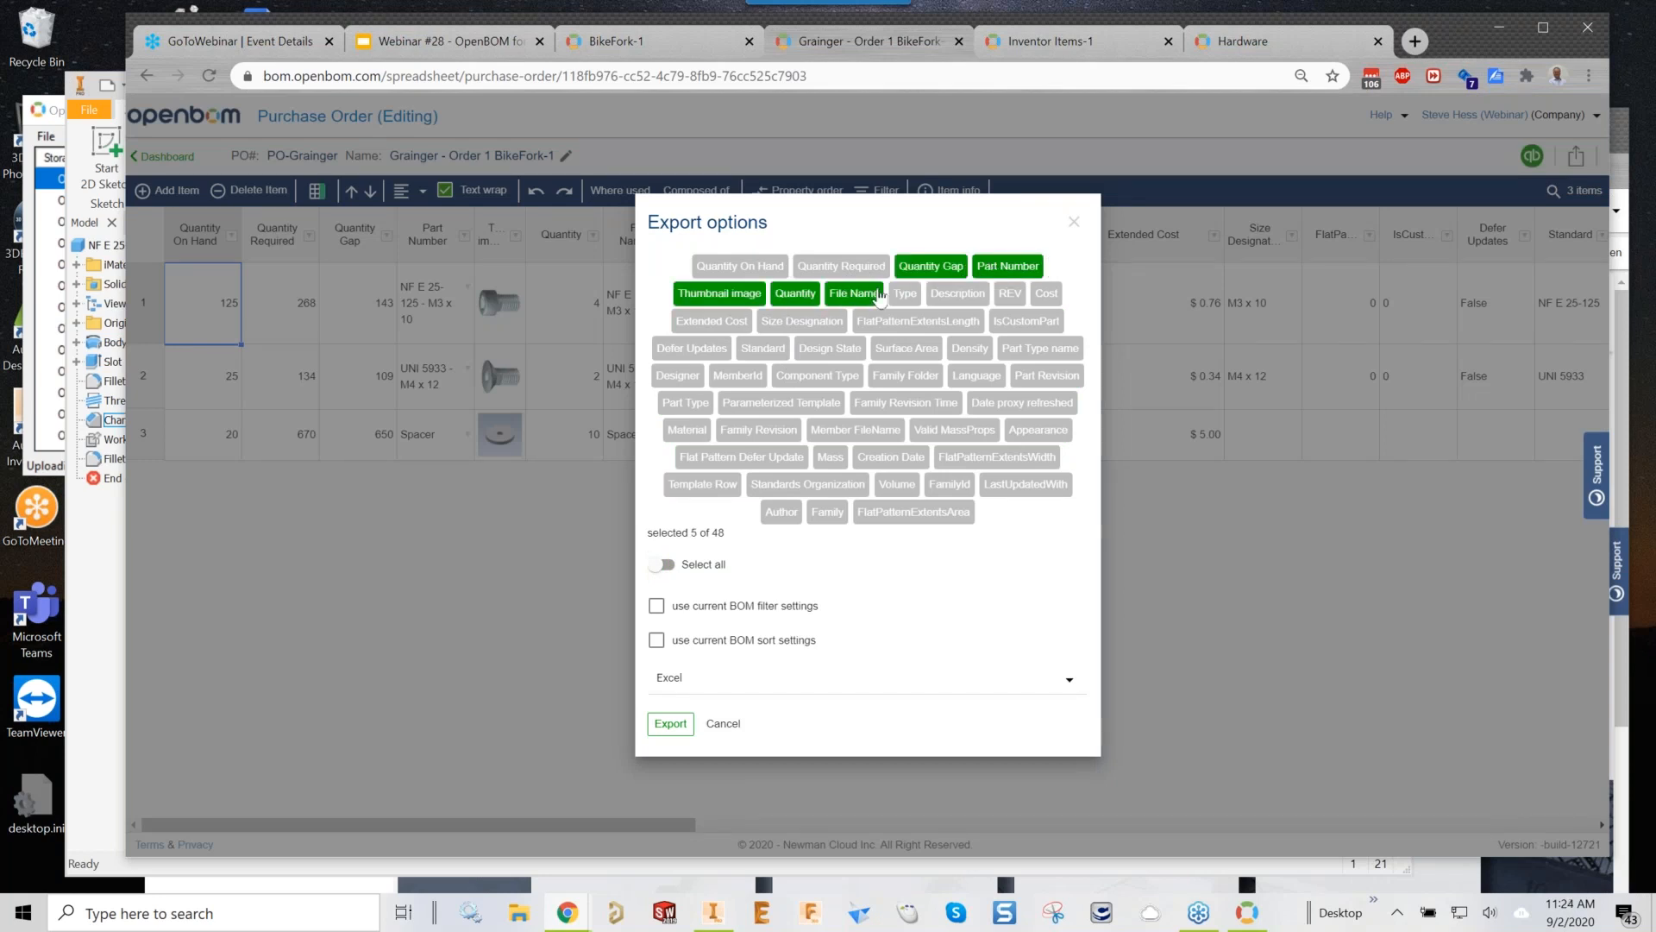
{"action": "left_click", "coordinate": [905, 295]}
{"action": "left_click", "coordinate": [957, 294]}
{"action": "left_click", "coordinate": [1045, 294]}
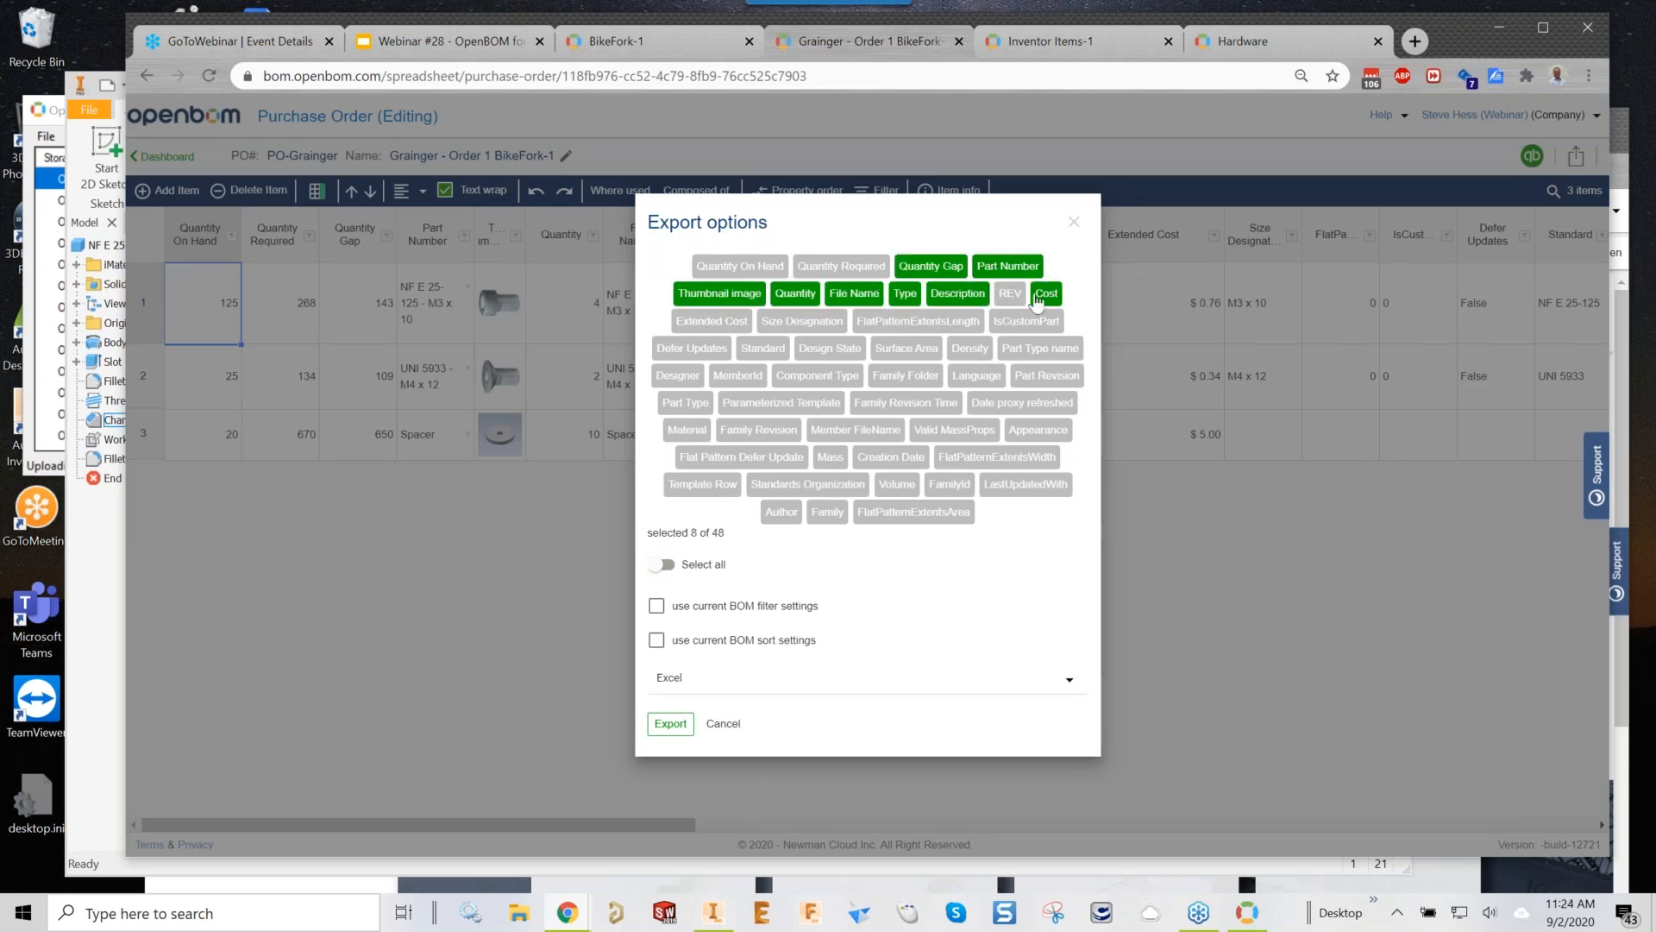
{"action": "left_click", "coordinate": [1016, 296]}
Export the purchase order in PDF format as Grainger - Order 1 BikeFork-1.PDF and review the exported file
{"action": "left_click", "coordinate": [692, 687]}
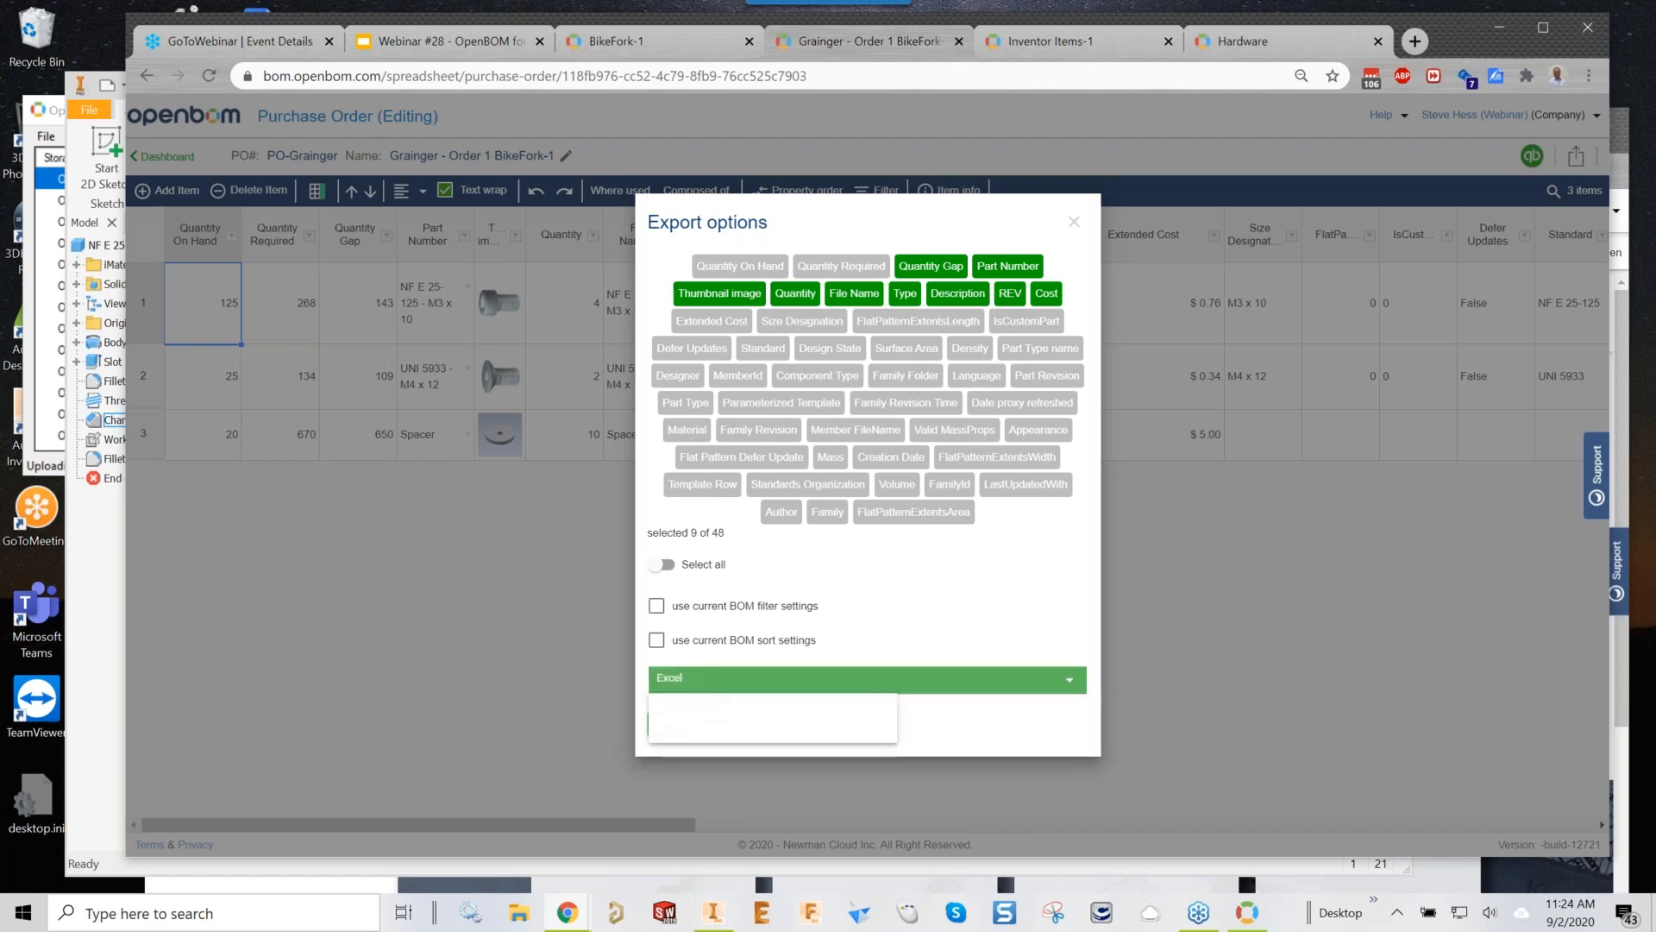
{"action": "left_click", "coordinate": [691, 730]}
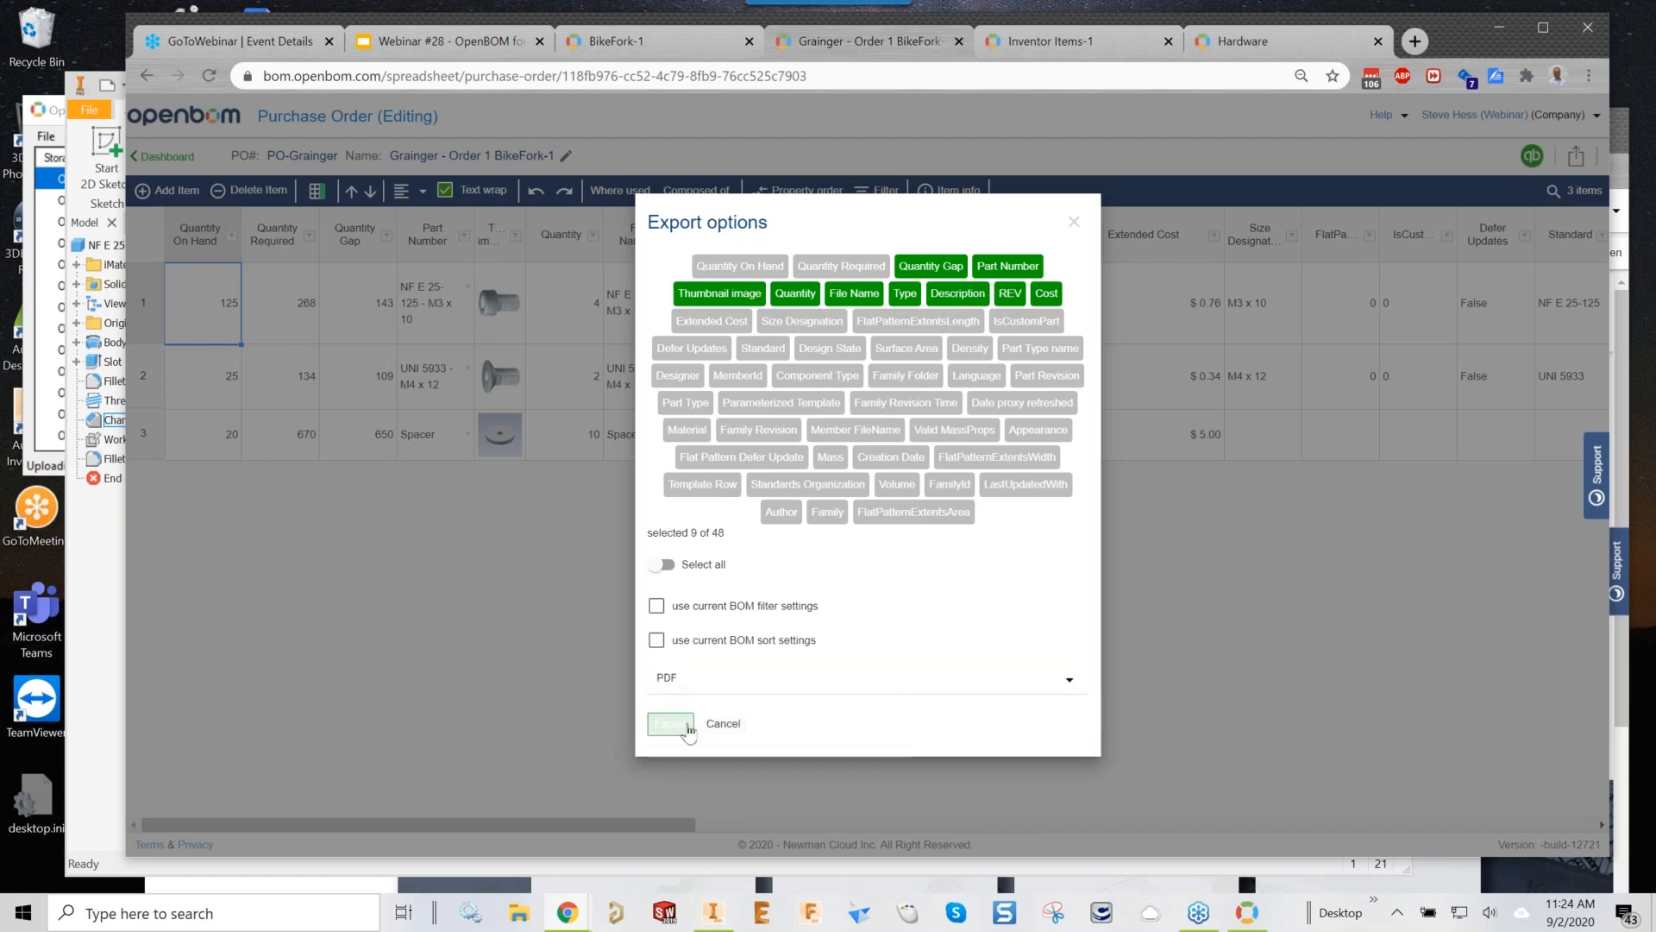
{"action": "left_click", "coordinate": [672, 726]}
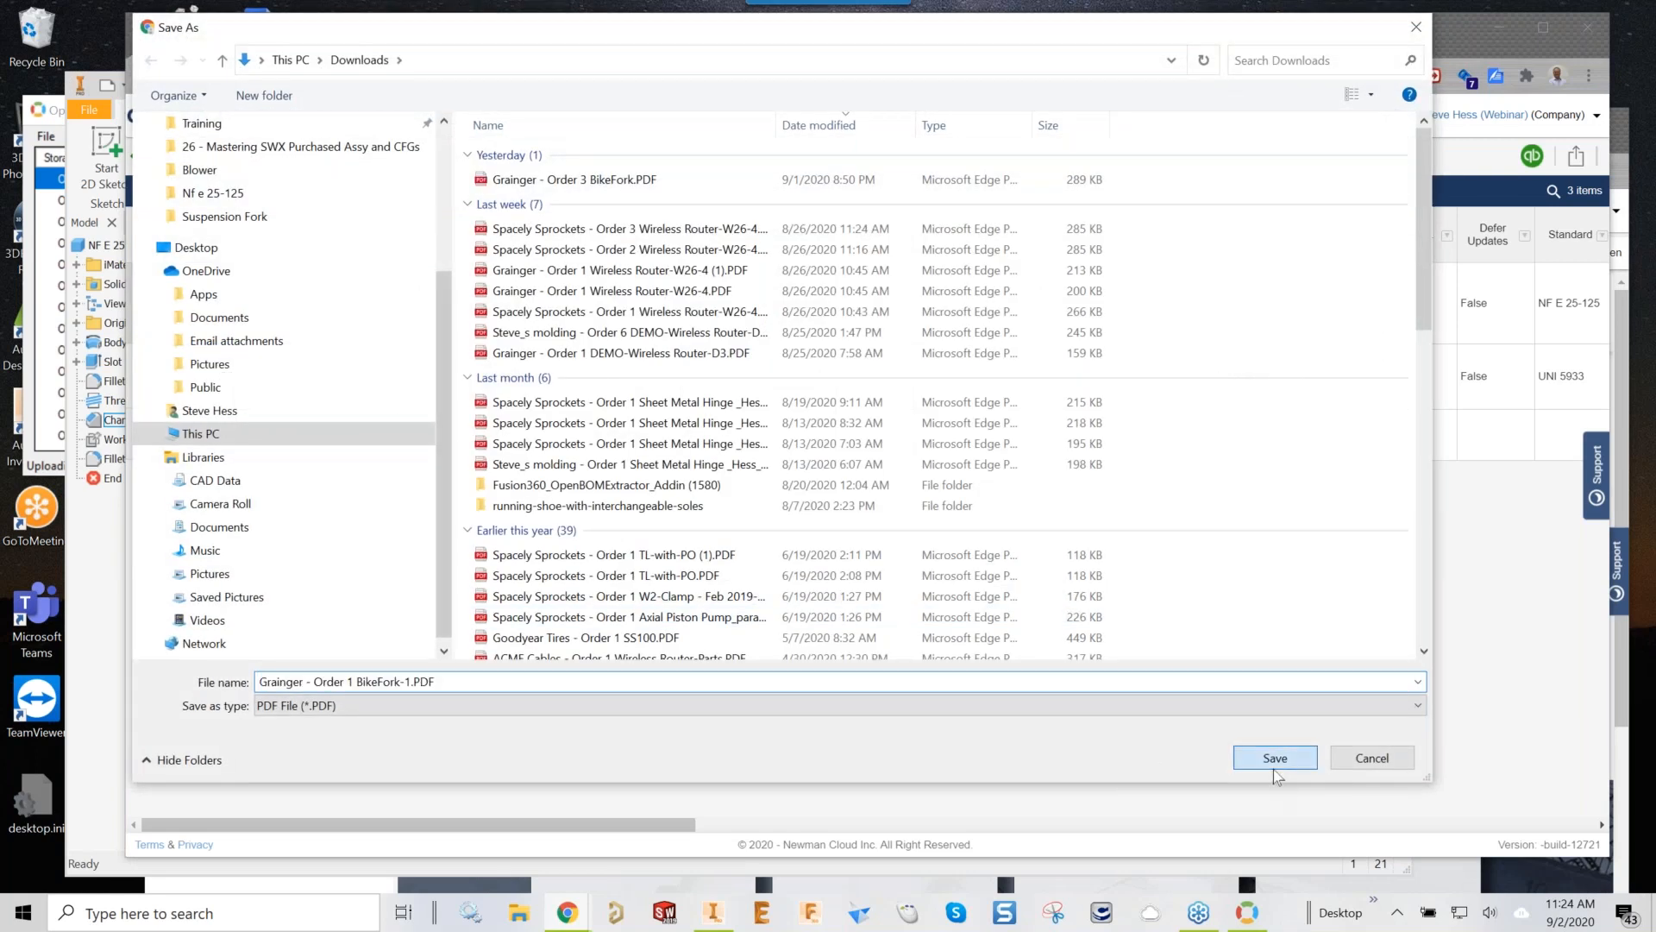
{"action": "left_click", "coordinate": [1273, 762]}
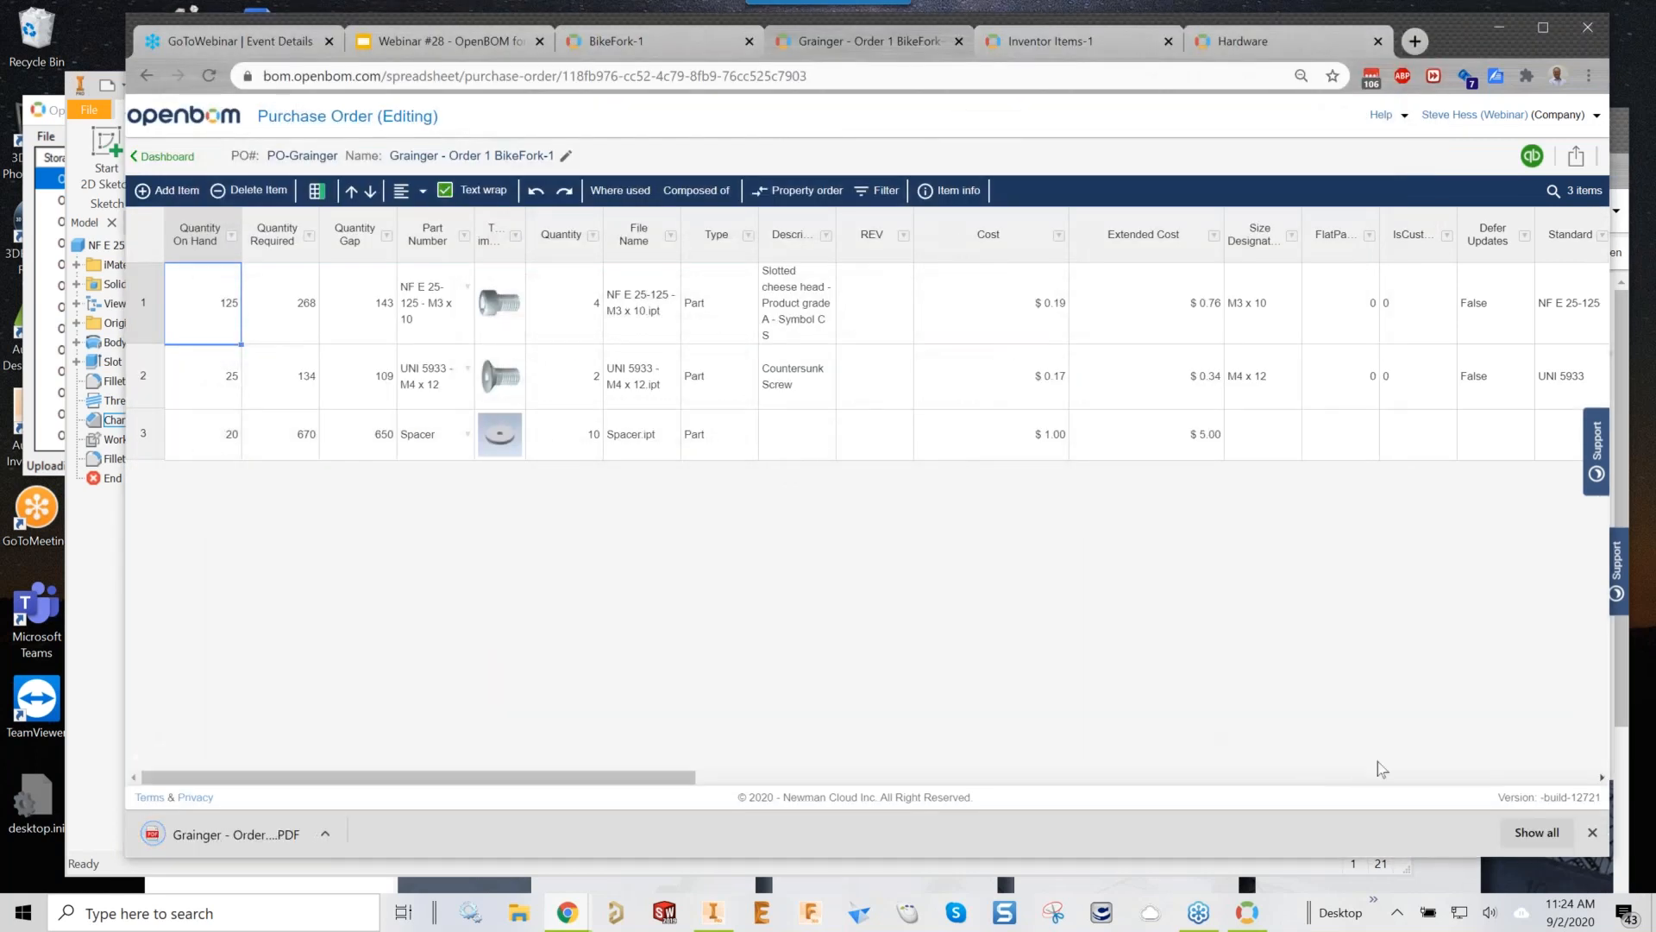
{"action": "left_click", "coordinate": [238, 839]}
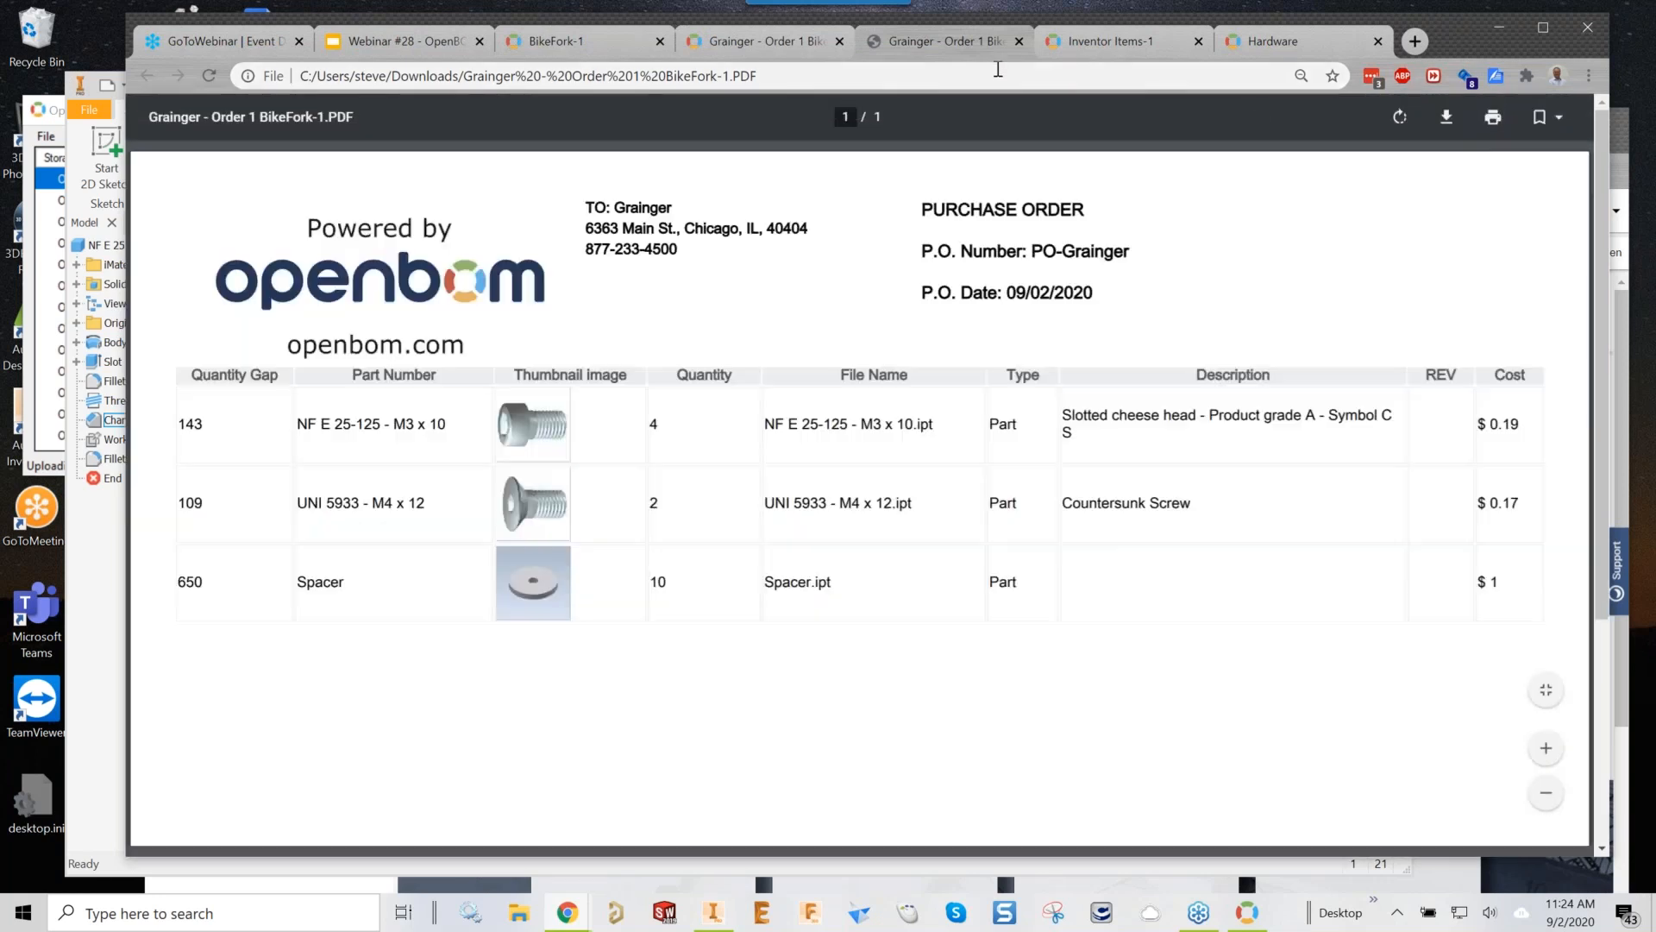
{"action": "left_click", "coordinate": [1018, 42]}
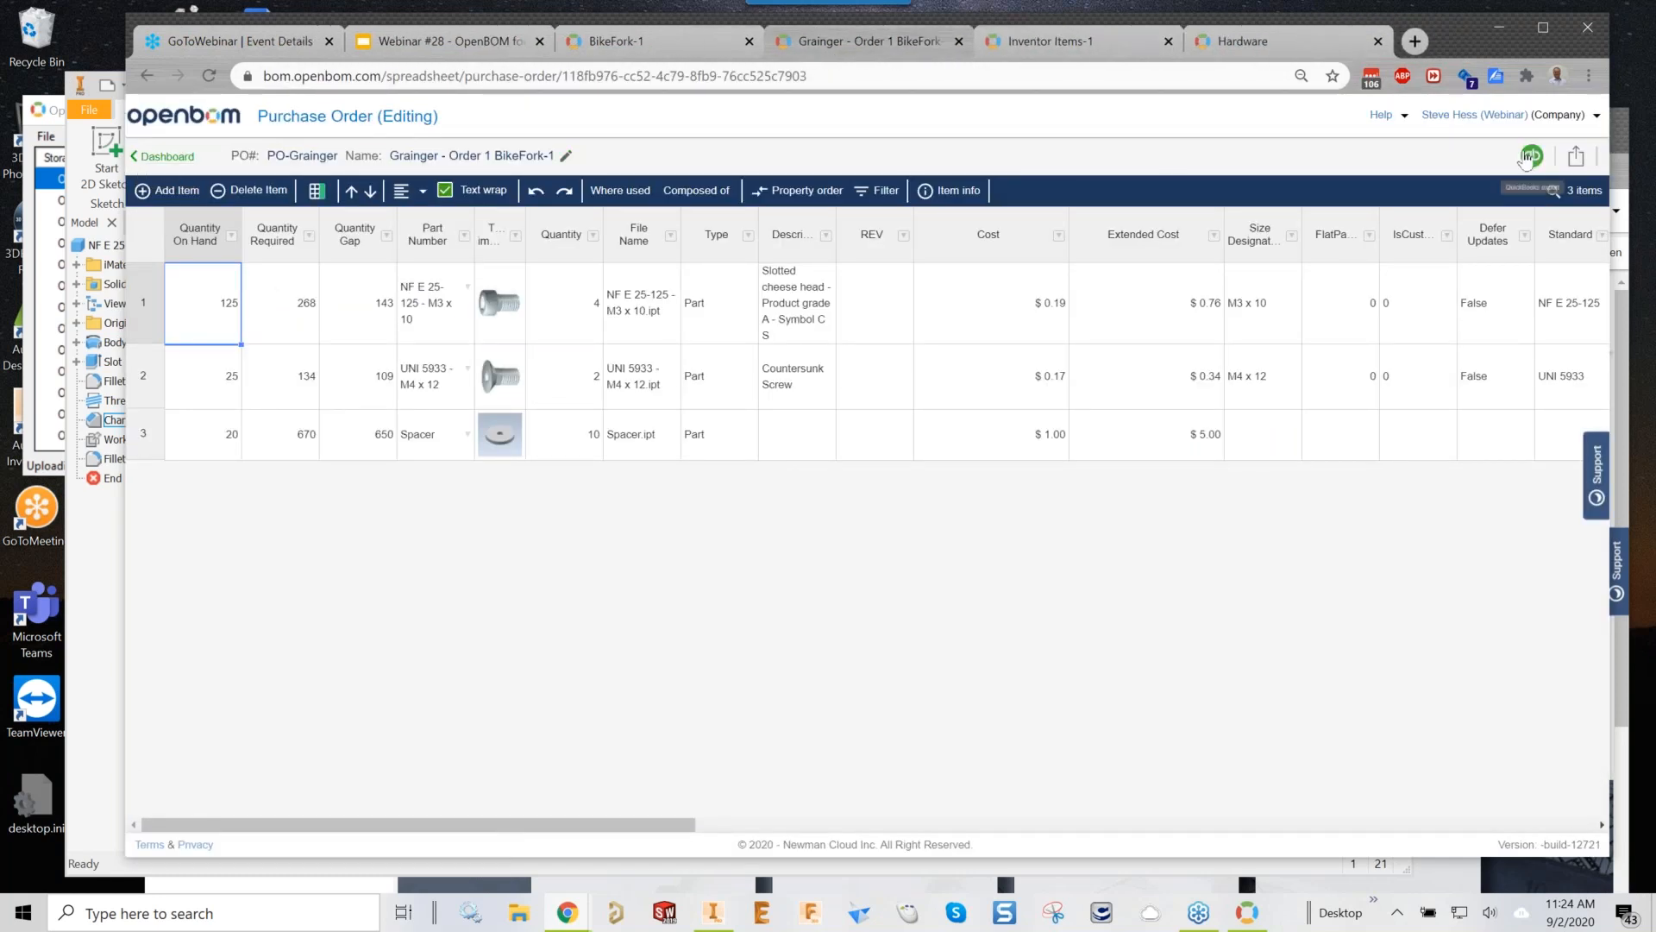
Review the items of the ABC Machine - Order 1 BikeFork-1 purchase order and return to the purchase order list
{"action": "left_click", "coordinate": [164, 157]}
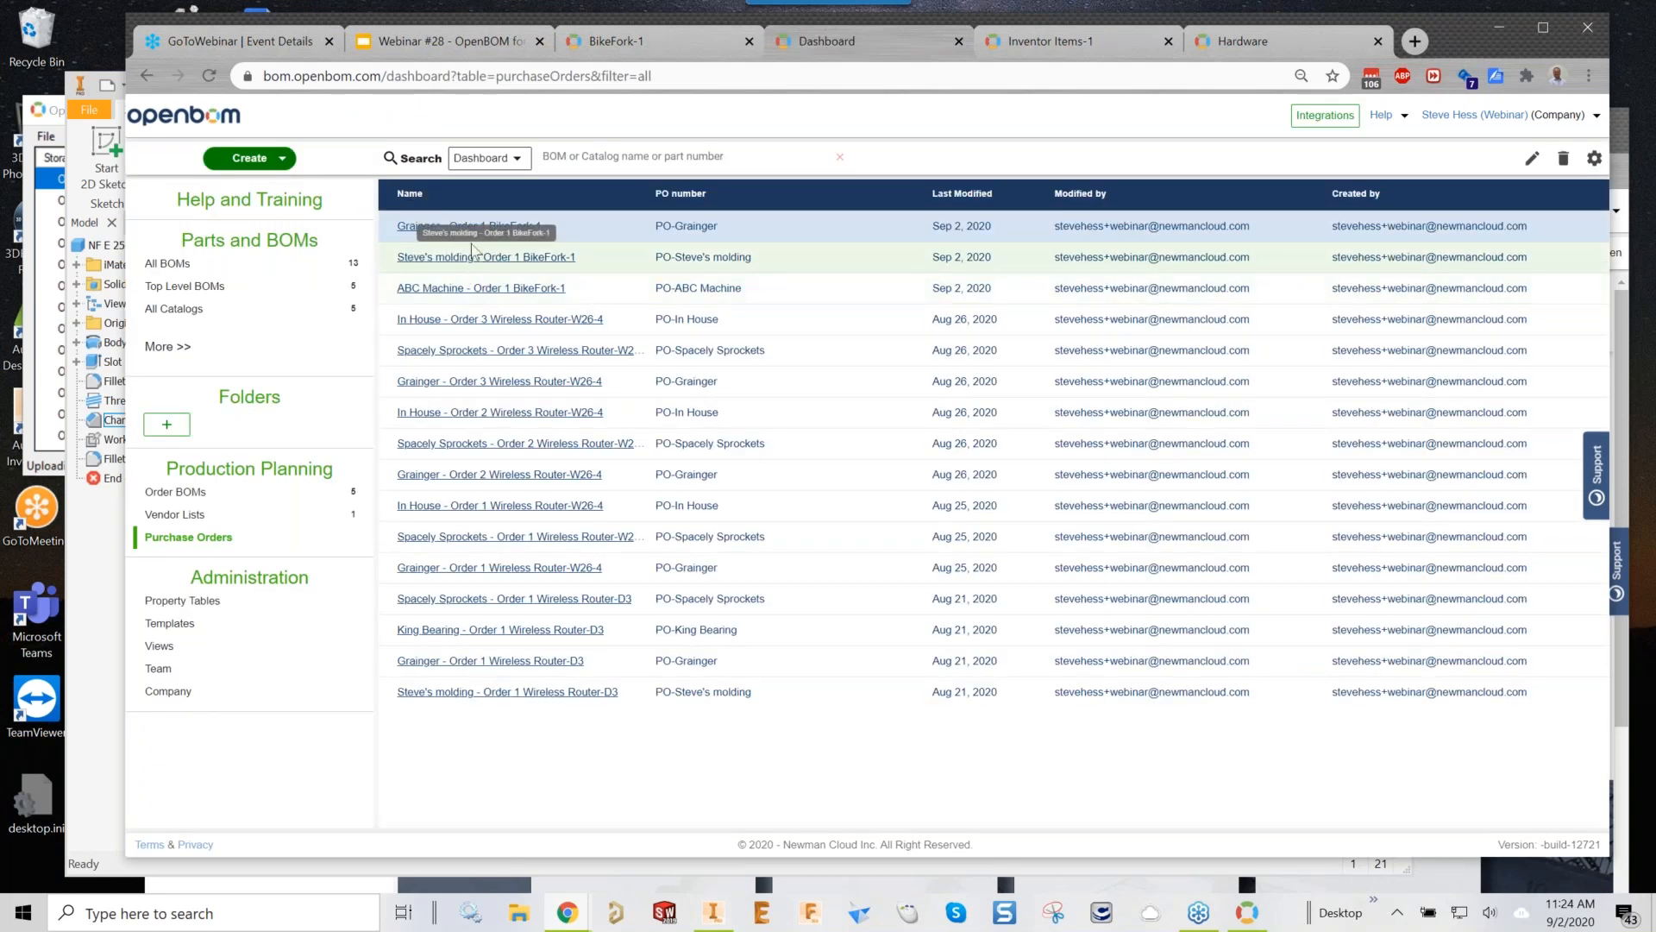
{"action": "left_click", "coordinate": [461, 289]}
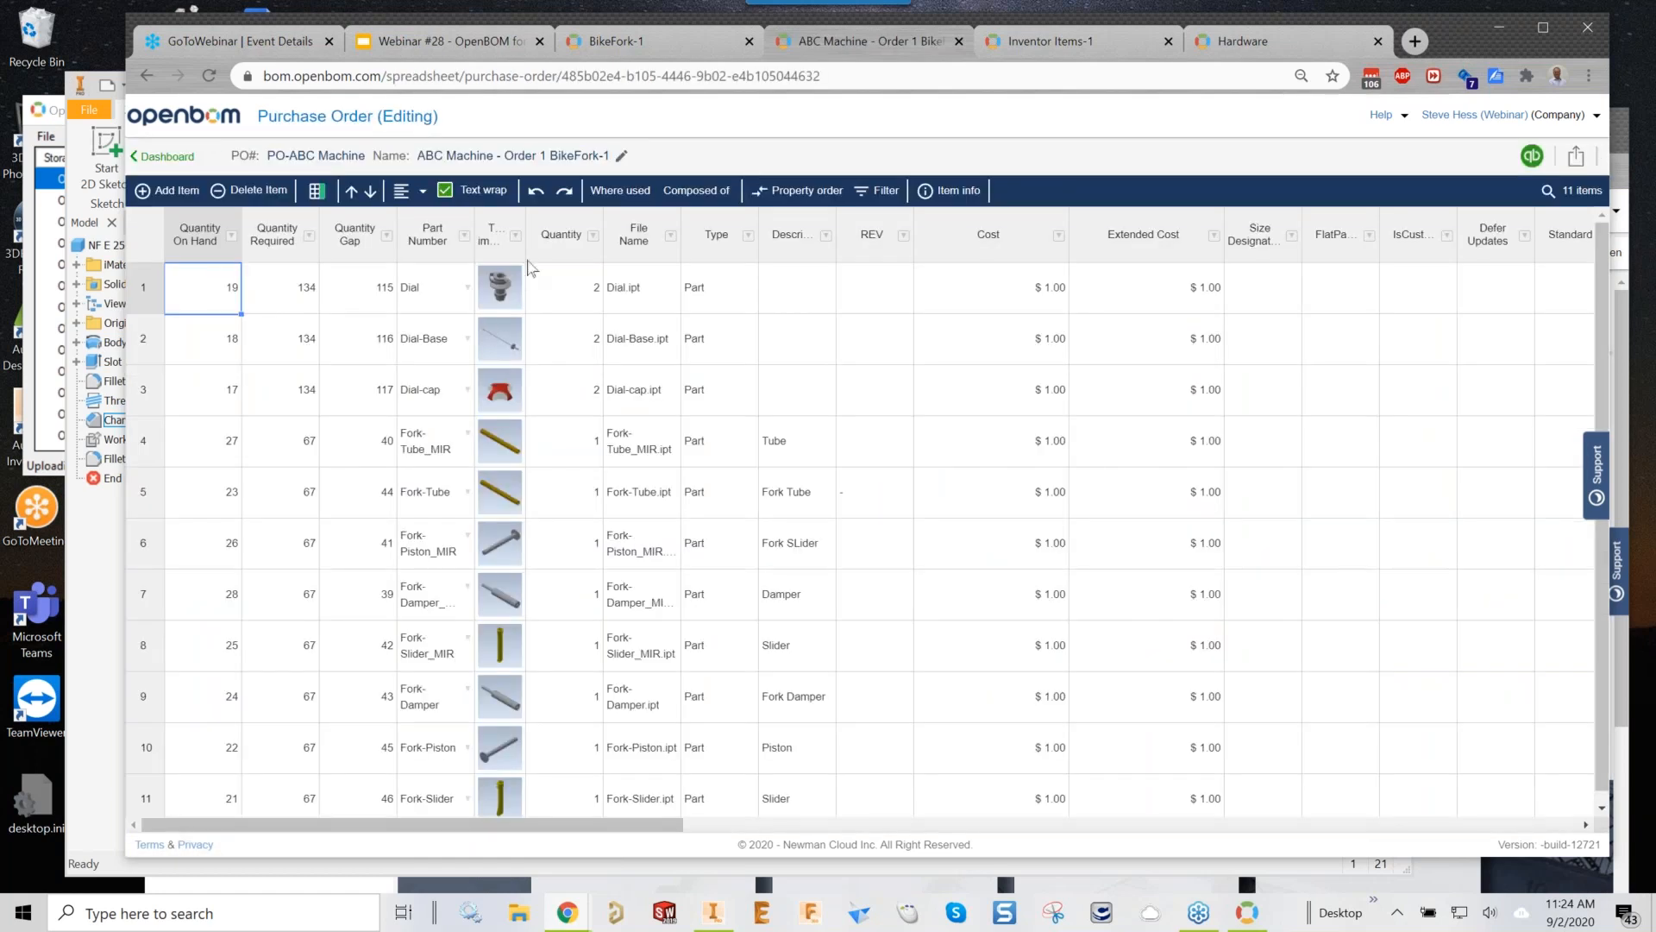
{"action": "left_click", "coordinate": [165, 158]}
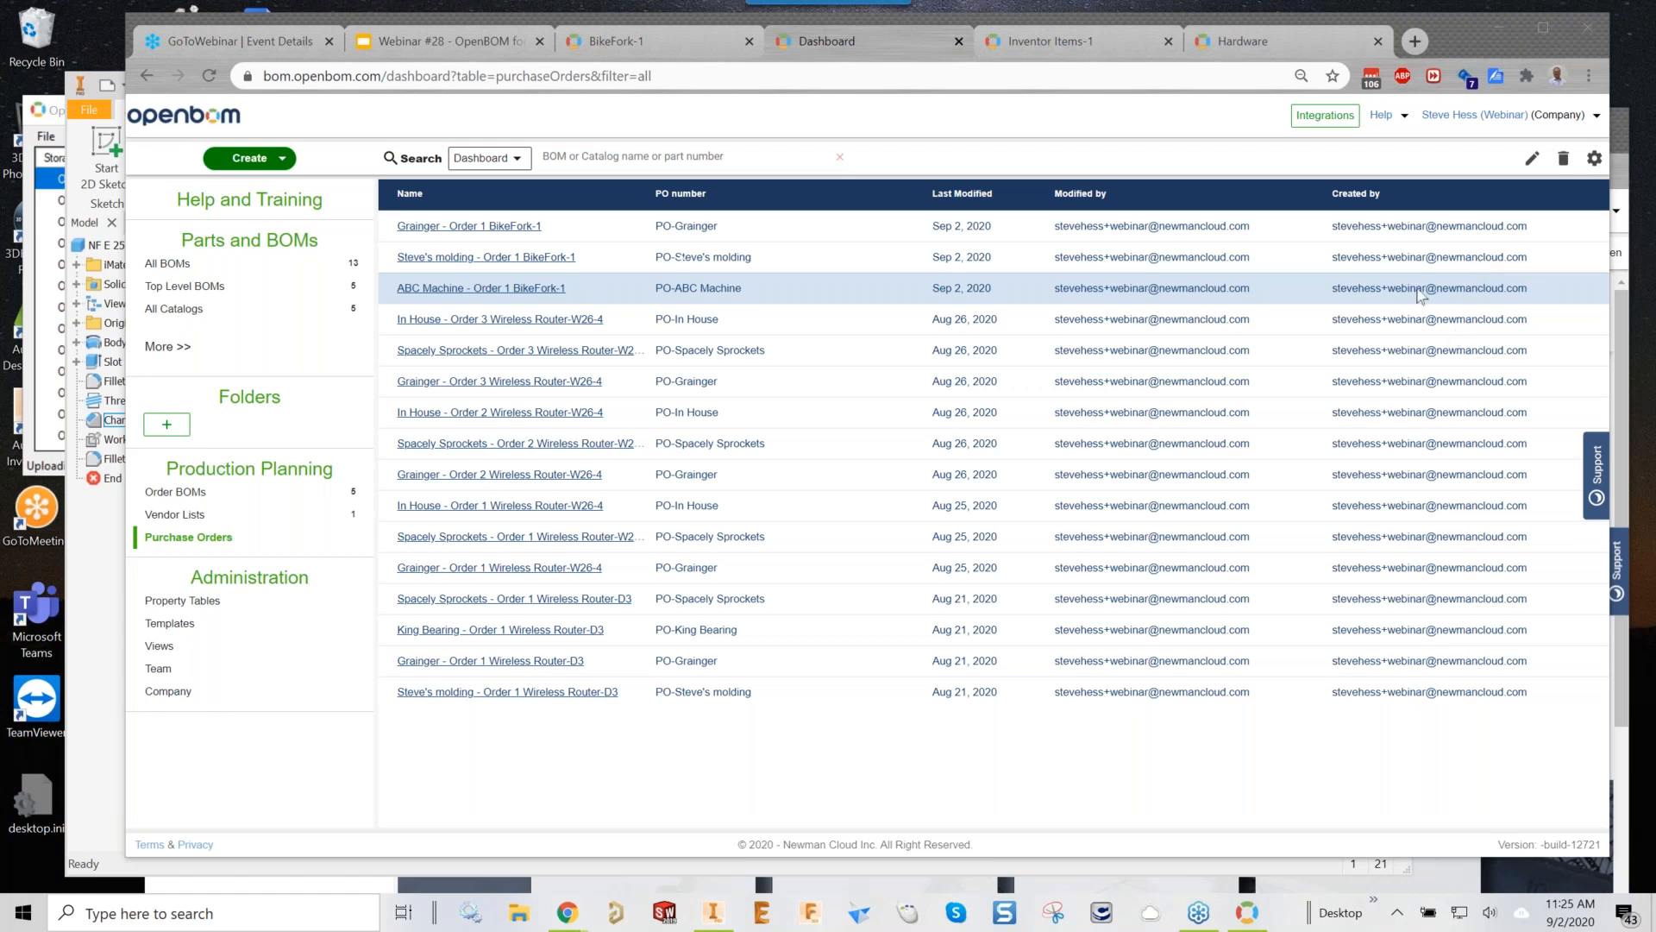
View the company logo and other user profile settings, close them without updating, and return to the BikeFork-1 BOM
{"action": "left_click", "coordinate": [824, 123]}
{"action": "left_click", "coordinate": [1581, 126]}
{"action": "left_click", "coordinate": [1451, 147]}
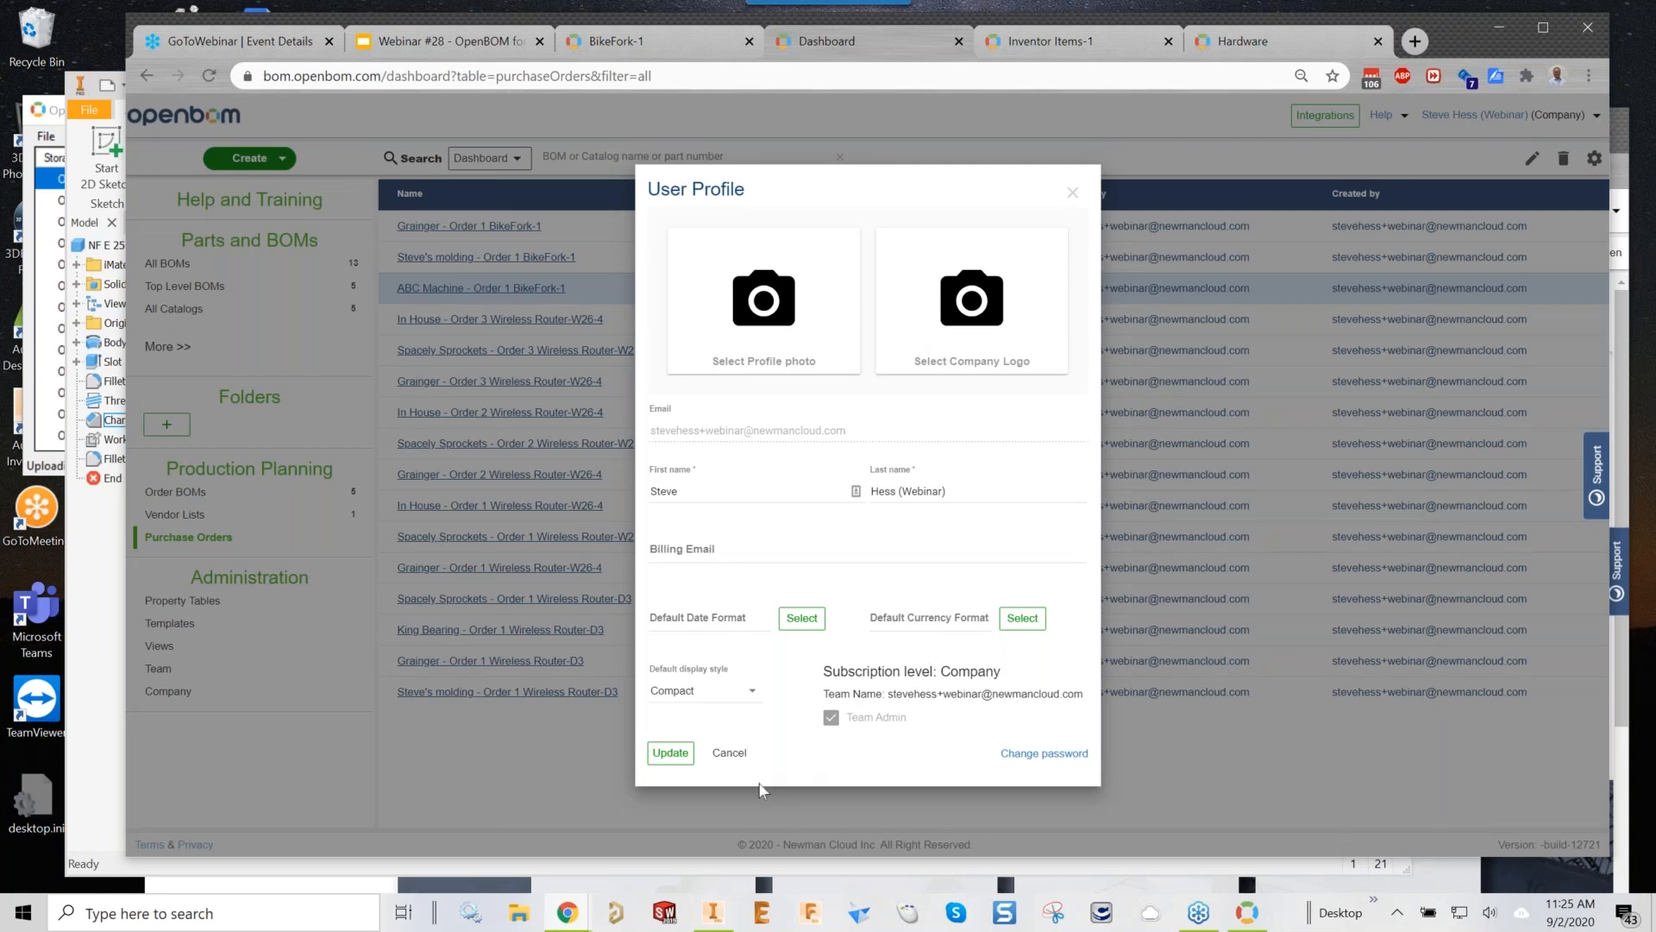
{"action": "left_click", "coordinate": [731, 754]}
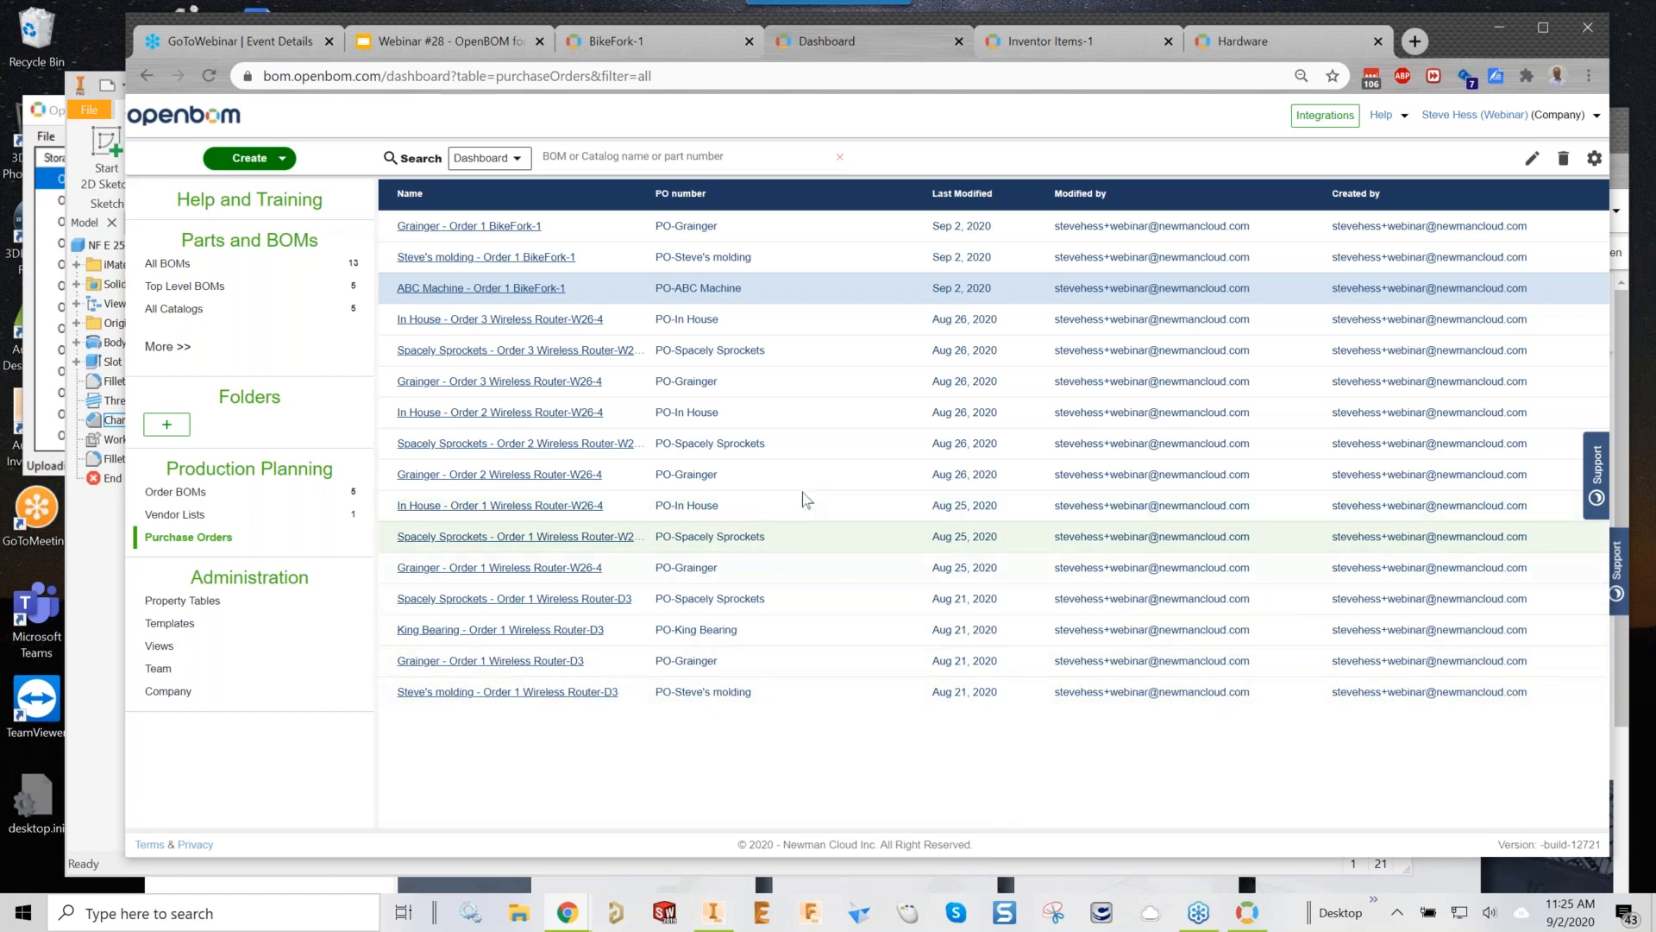
{"action": "left_click", "coordinate": [639, 45]}
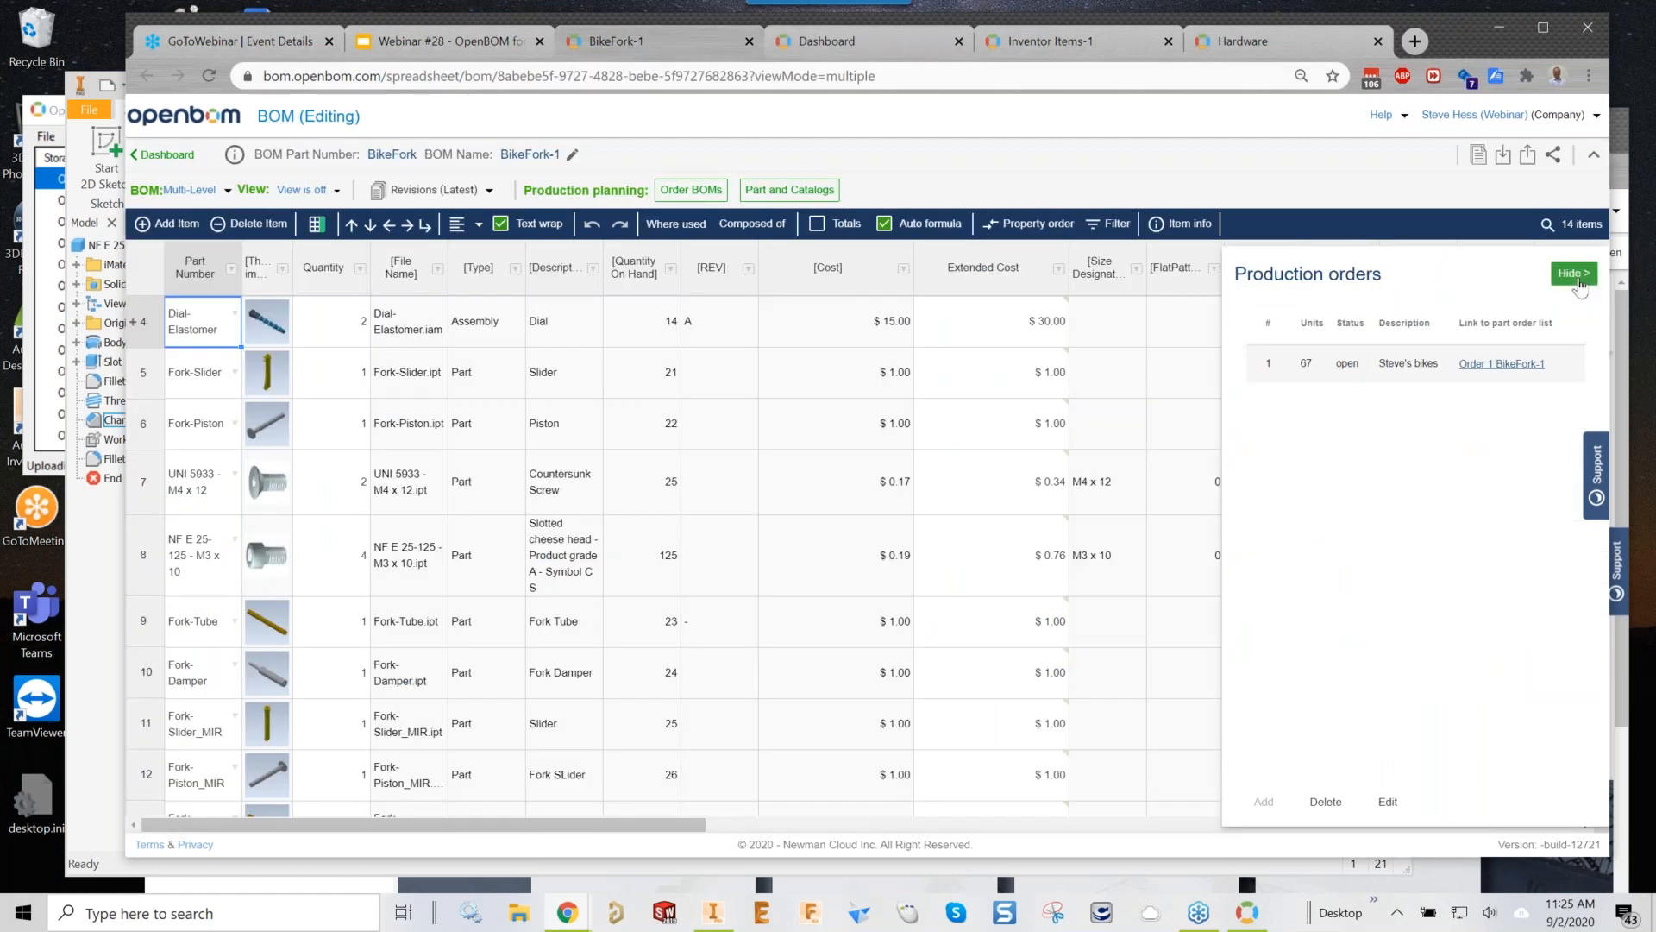
Hide the production orders and save the BikeFork-1 BOM as a template named Bike BOM, keeping the same catalogs and formulas
{"action": "left_click", "coordinate": [1575, 273]}
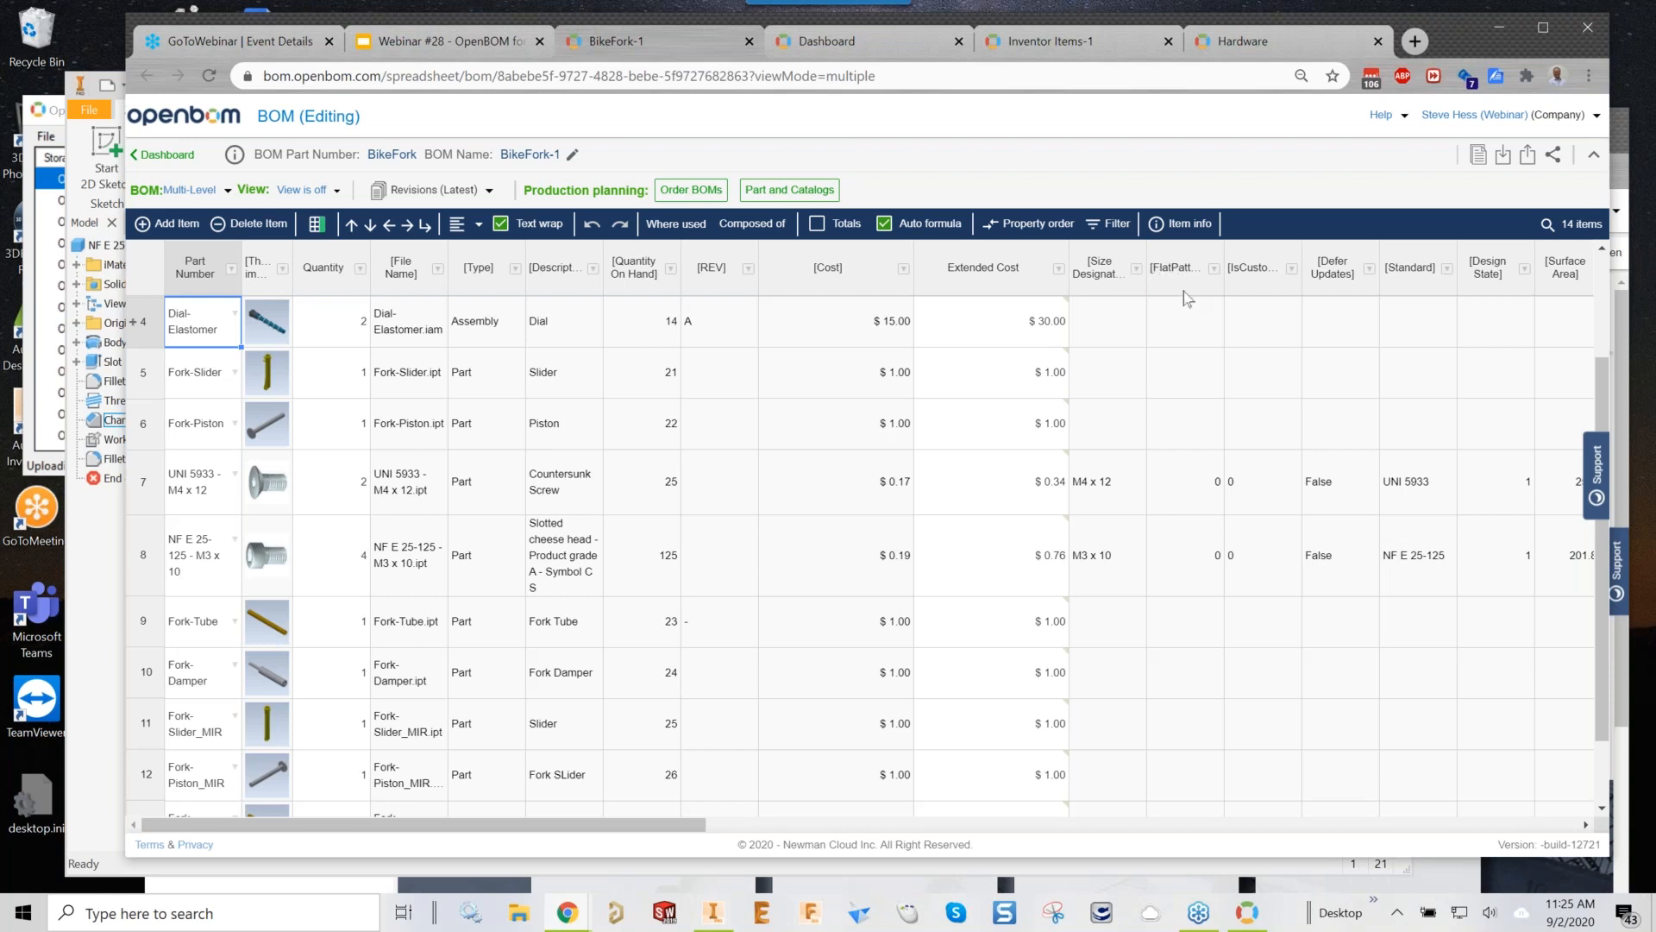
{"action": "left_click", "coordinate": [1477, 158]}
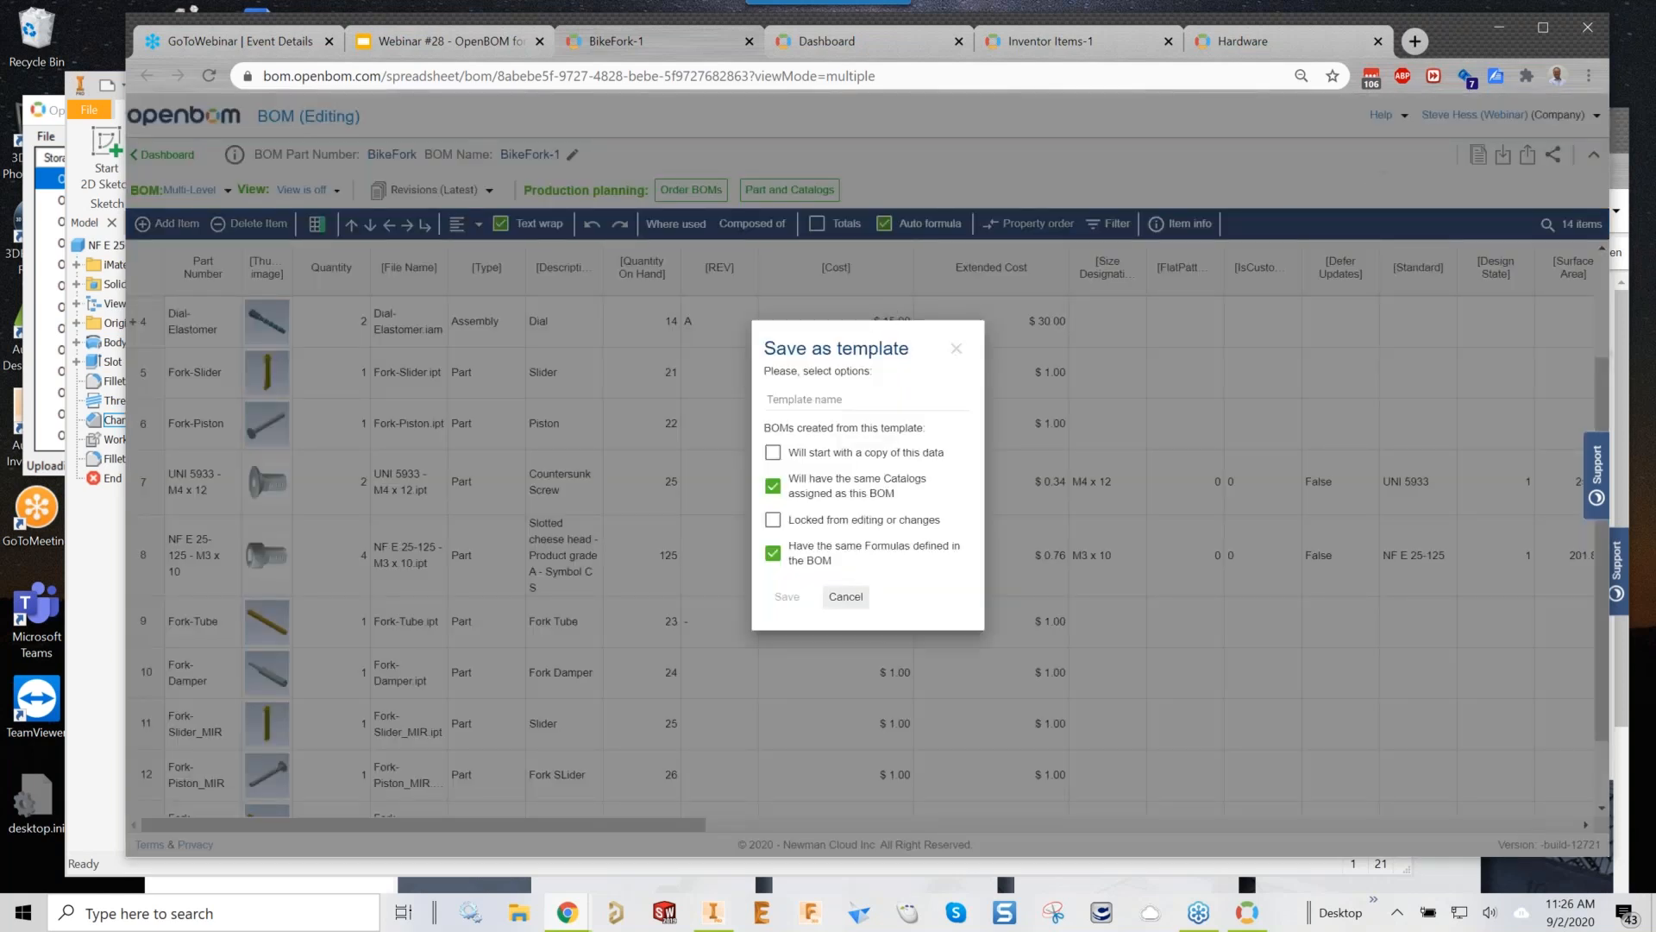
{"action": "left_click", "coordinate": [819, 397]}
{"action": "type", "text": "Bike"}
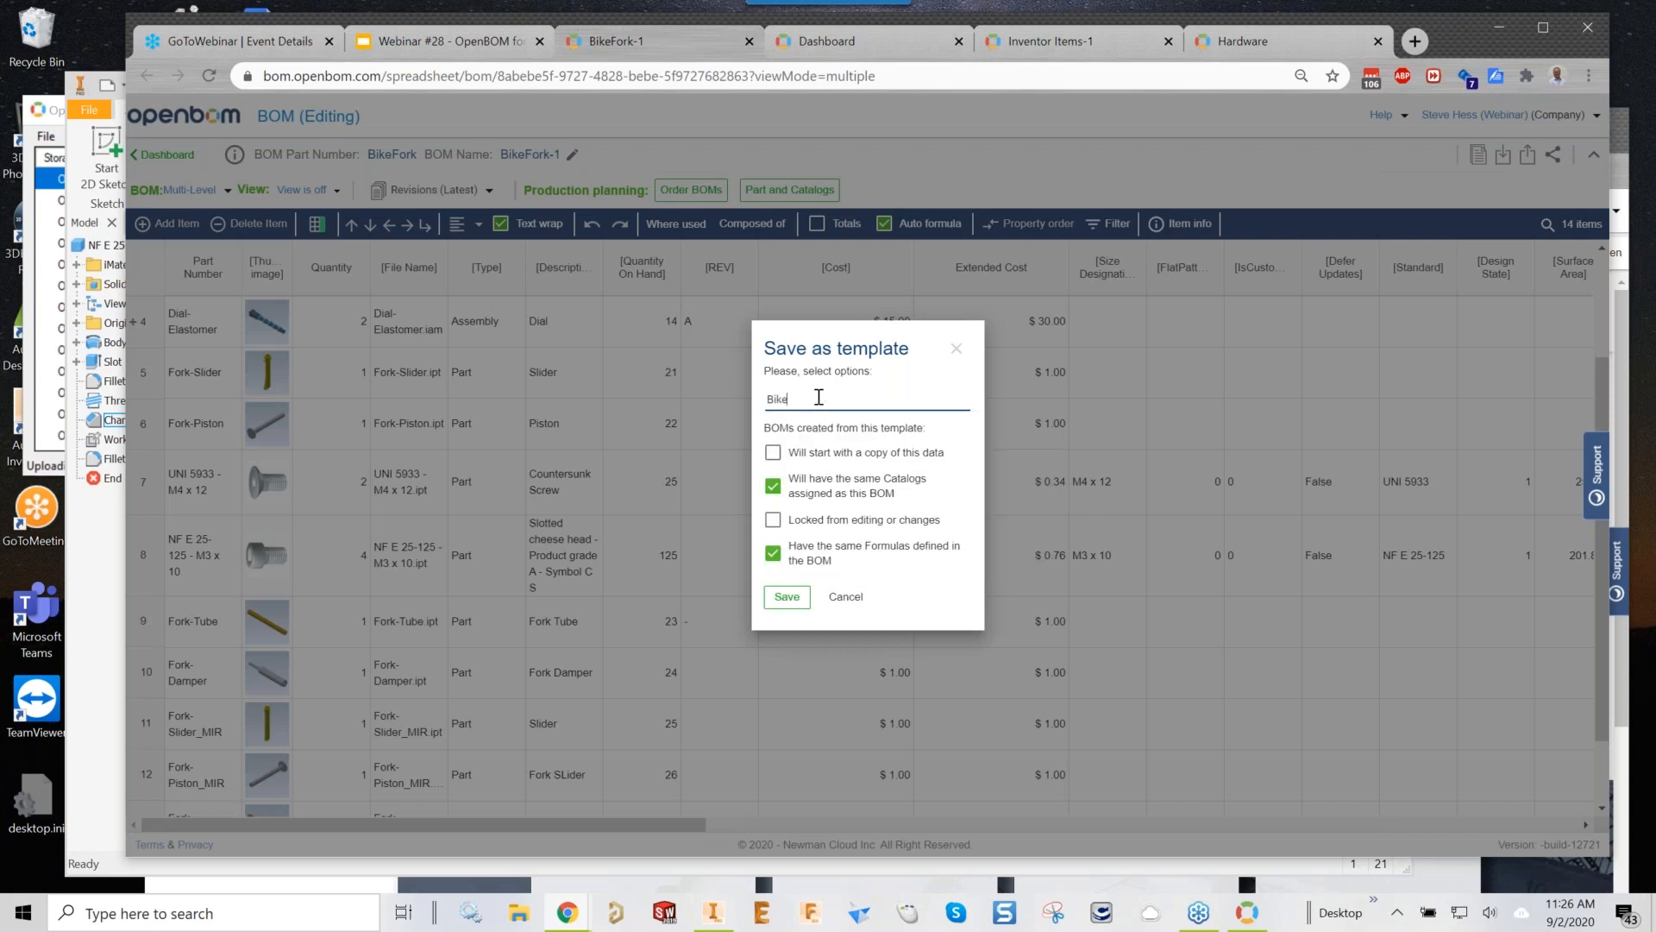
{"action": "type", "text": " BOM"}
{"action": "left_click", "coordinate": [786, 597]}
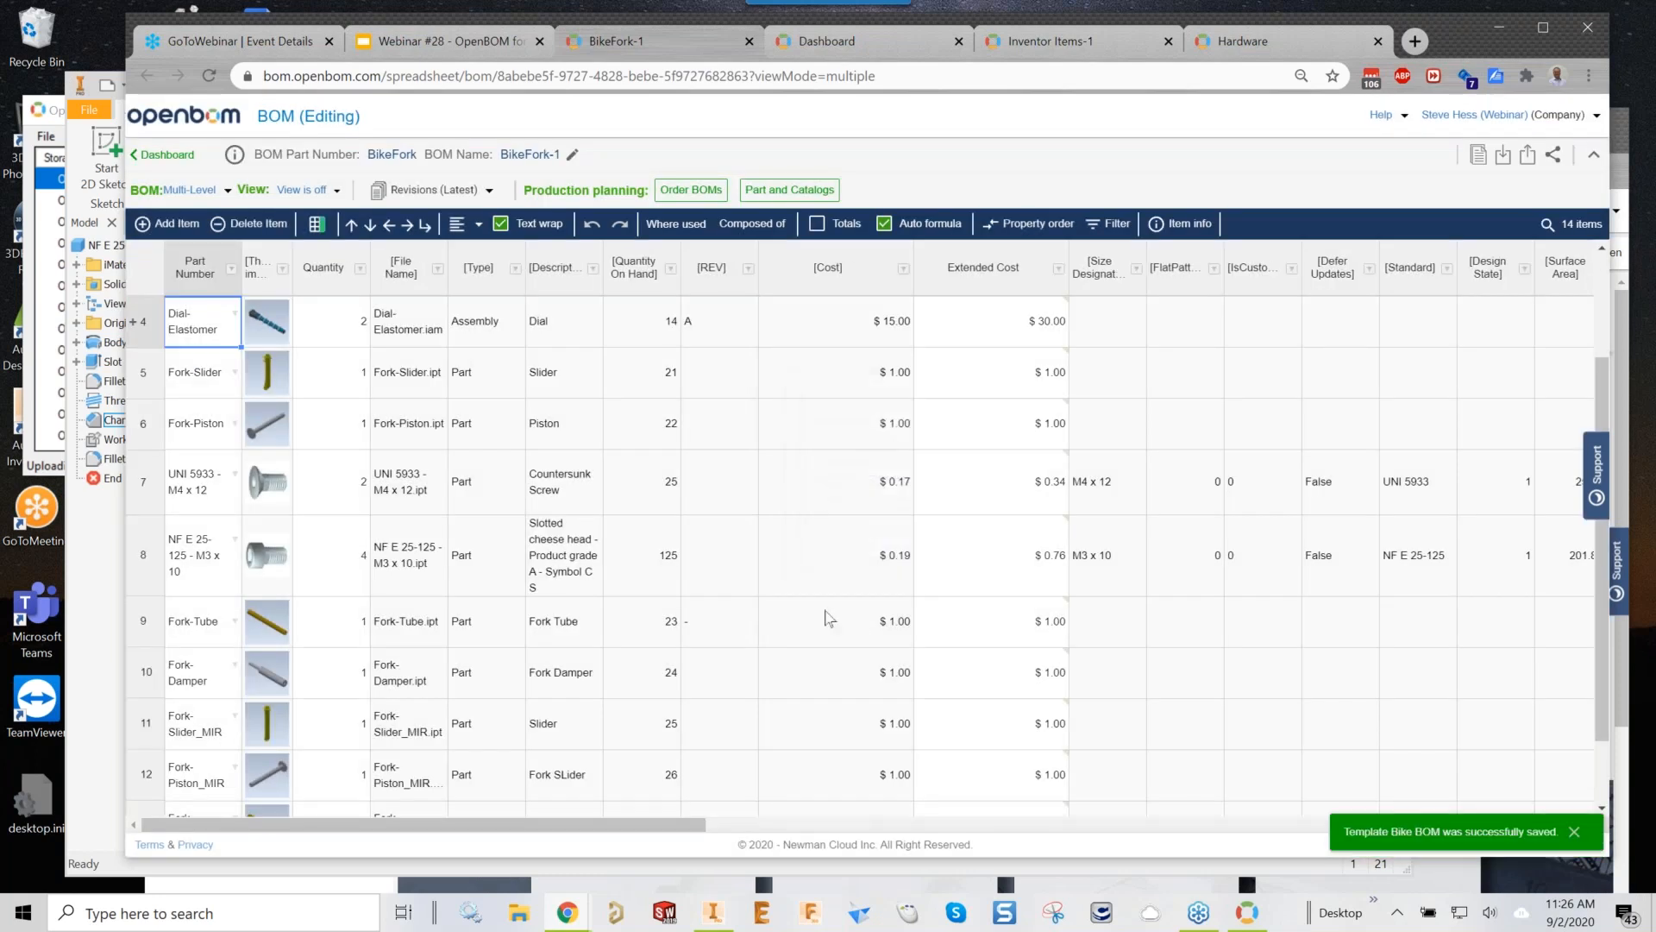
Switch to Inventor's BikeFork assembly and set Bike BOM as the template in the OpenBOM settings
{"action": "key", "text": "alt+Tab"}
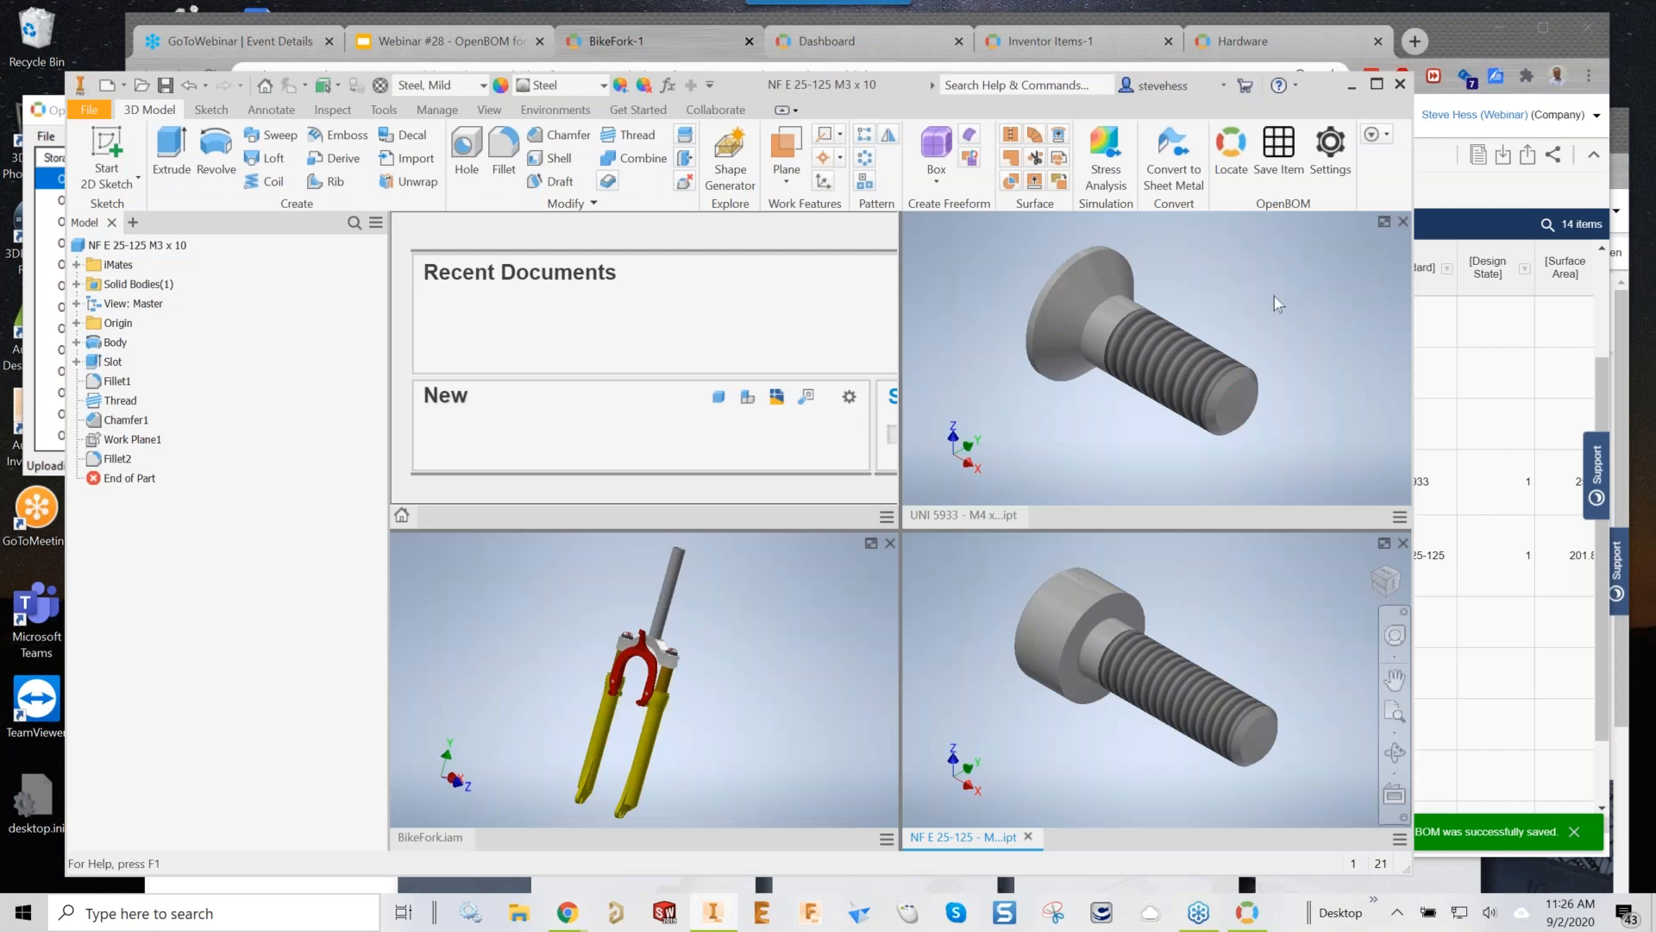
{"action": "left_click", "coordinate": [768, 635]}
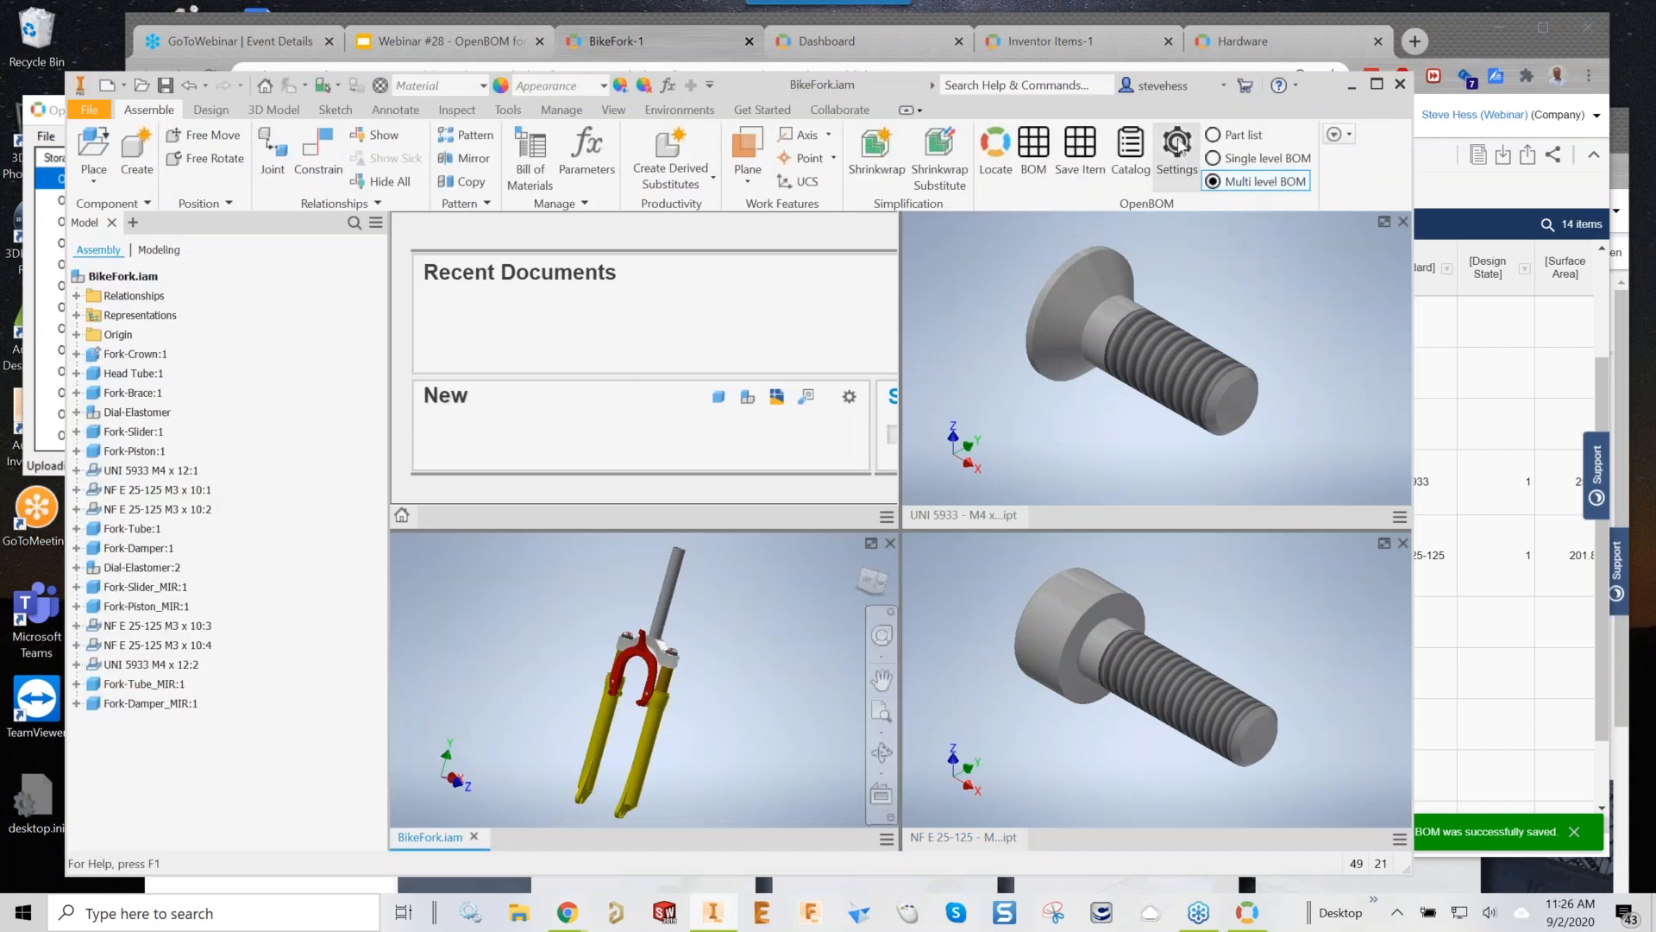
{"action": "left_click", "coordinate": [1178, 146]}
{"action": "left_click", "coordinate": [942, 501]}
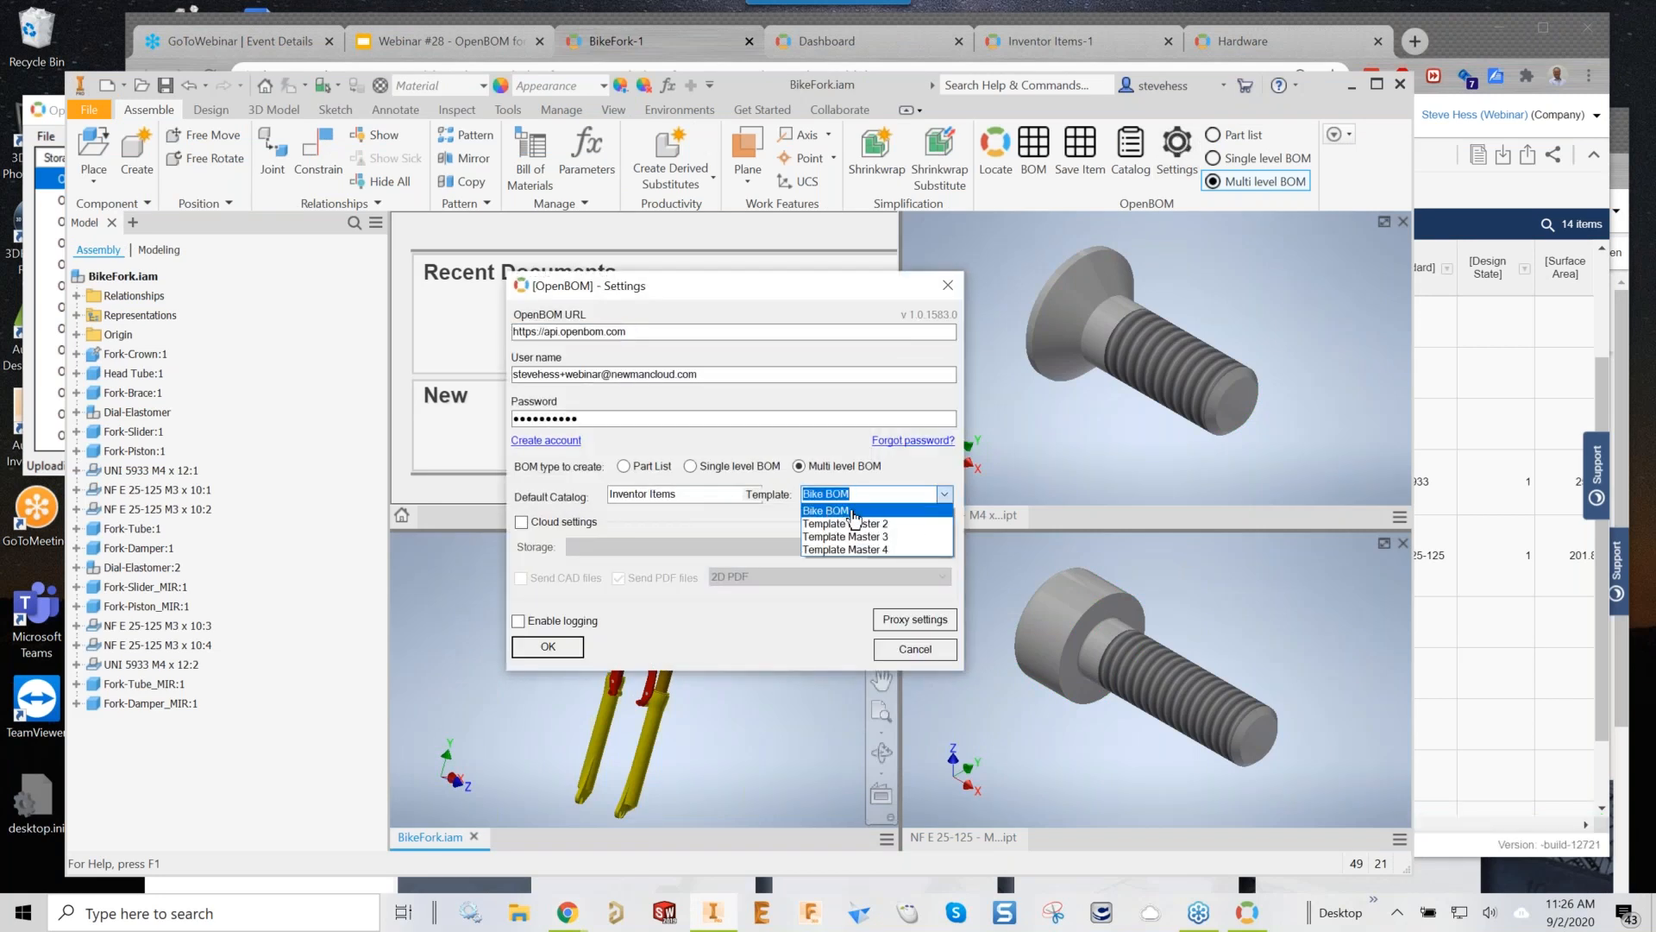
{"action": "left_click", "coordinate": [854, 516]}
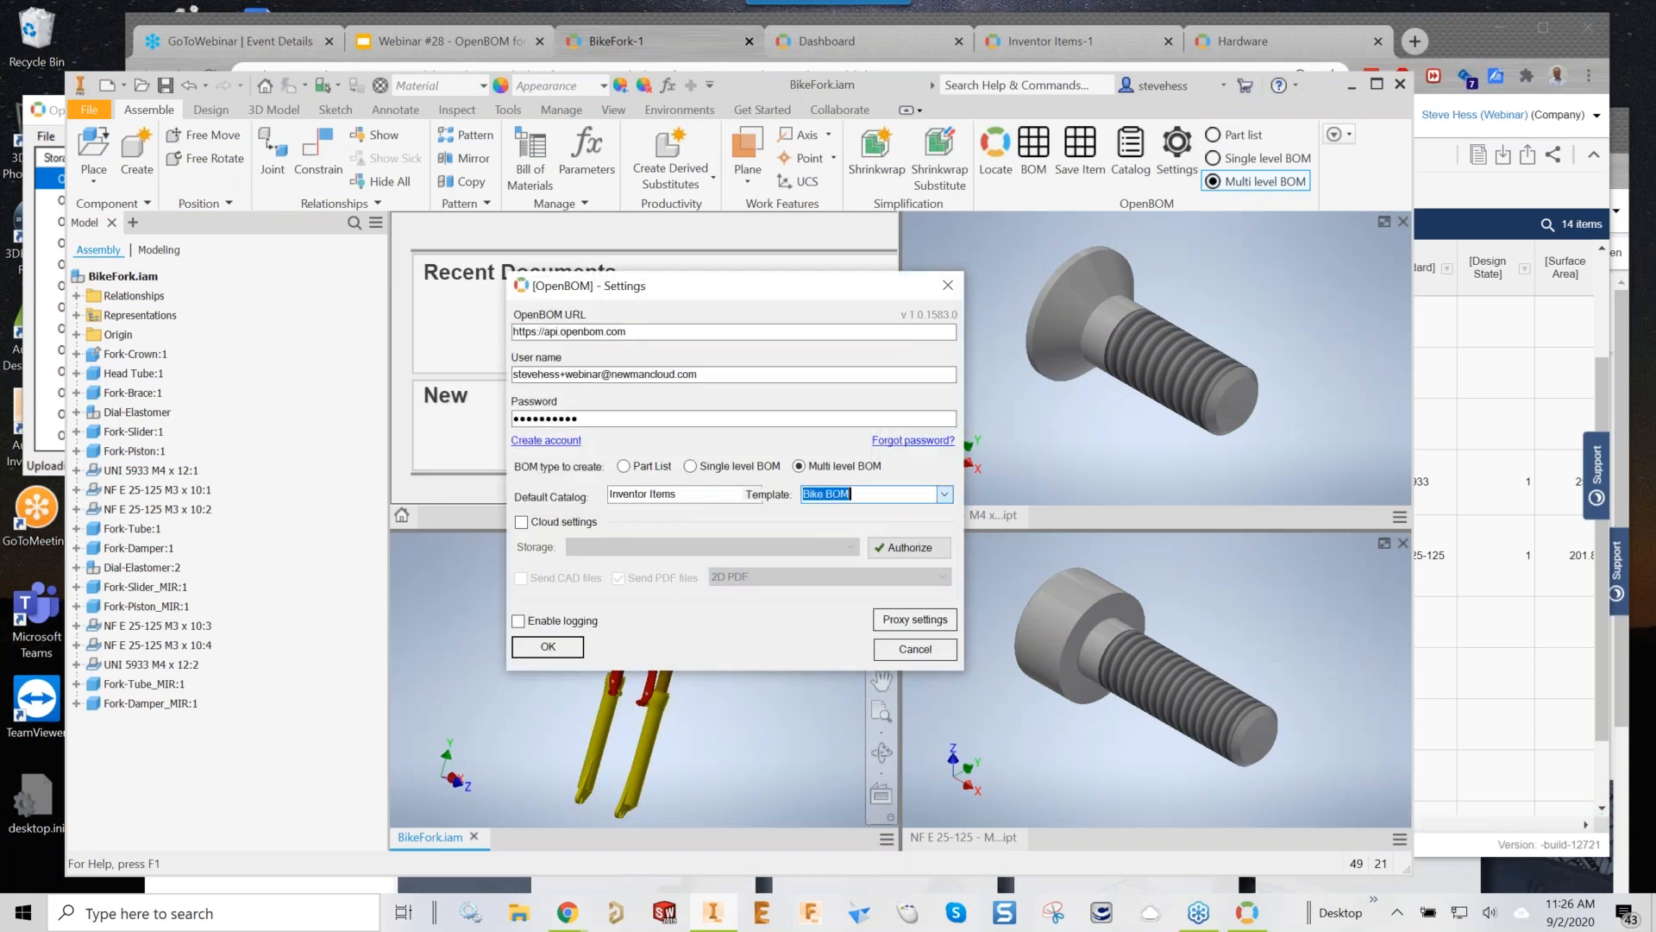
{"action": "left_click", "coordinate": [541, 650]}
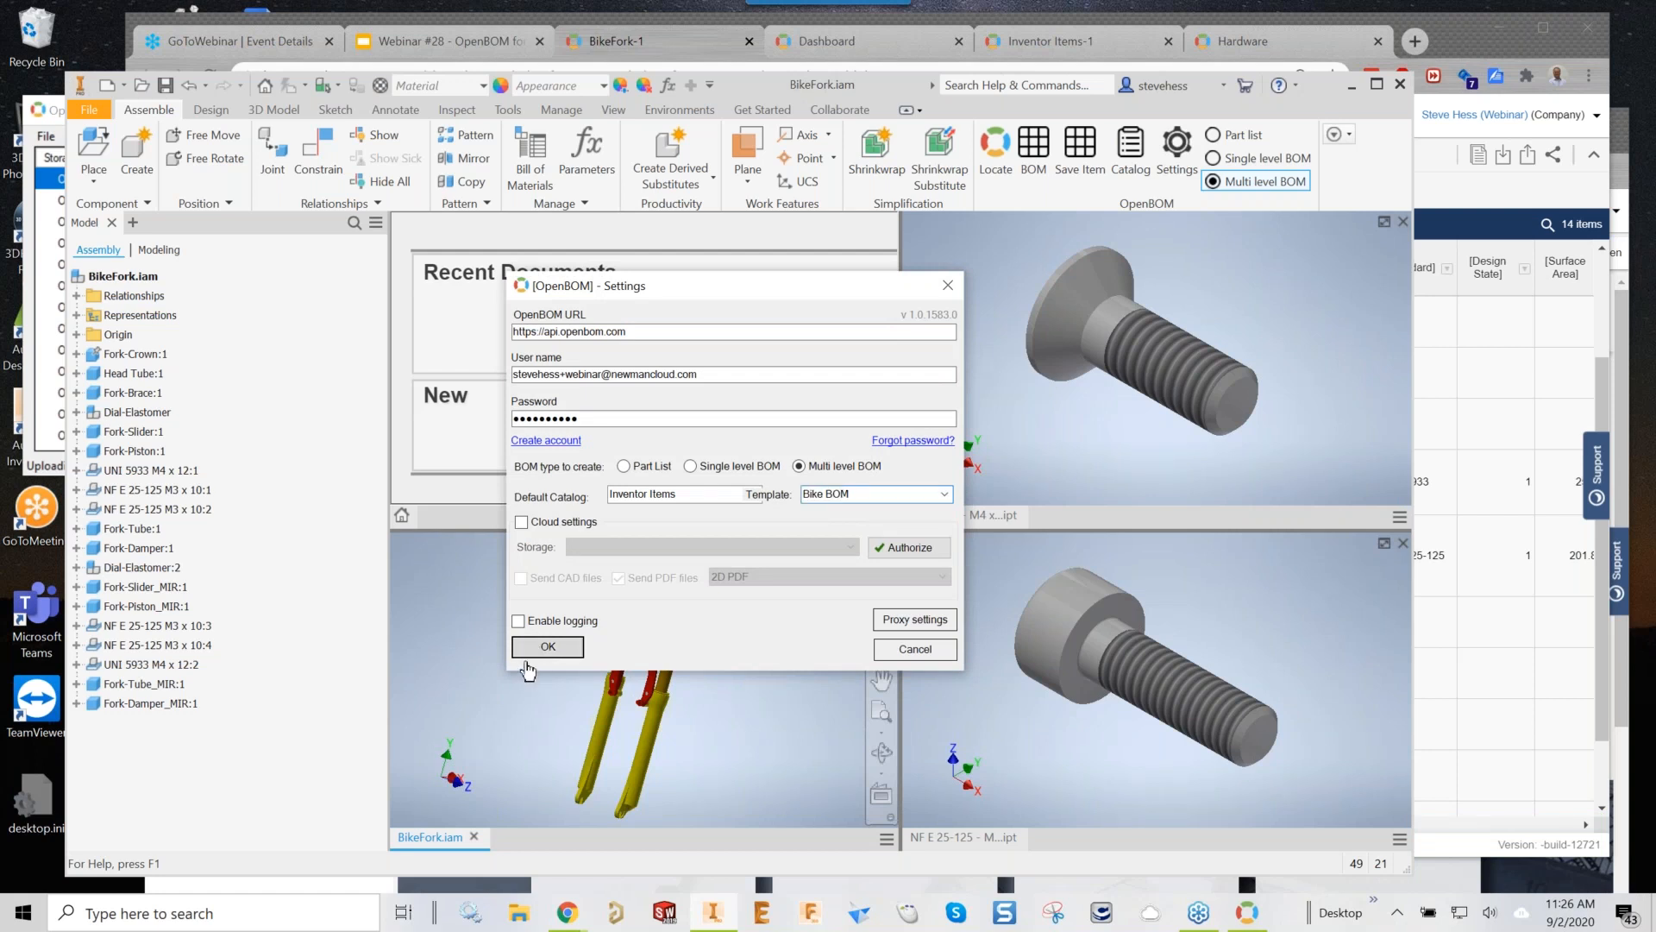